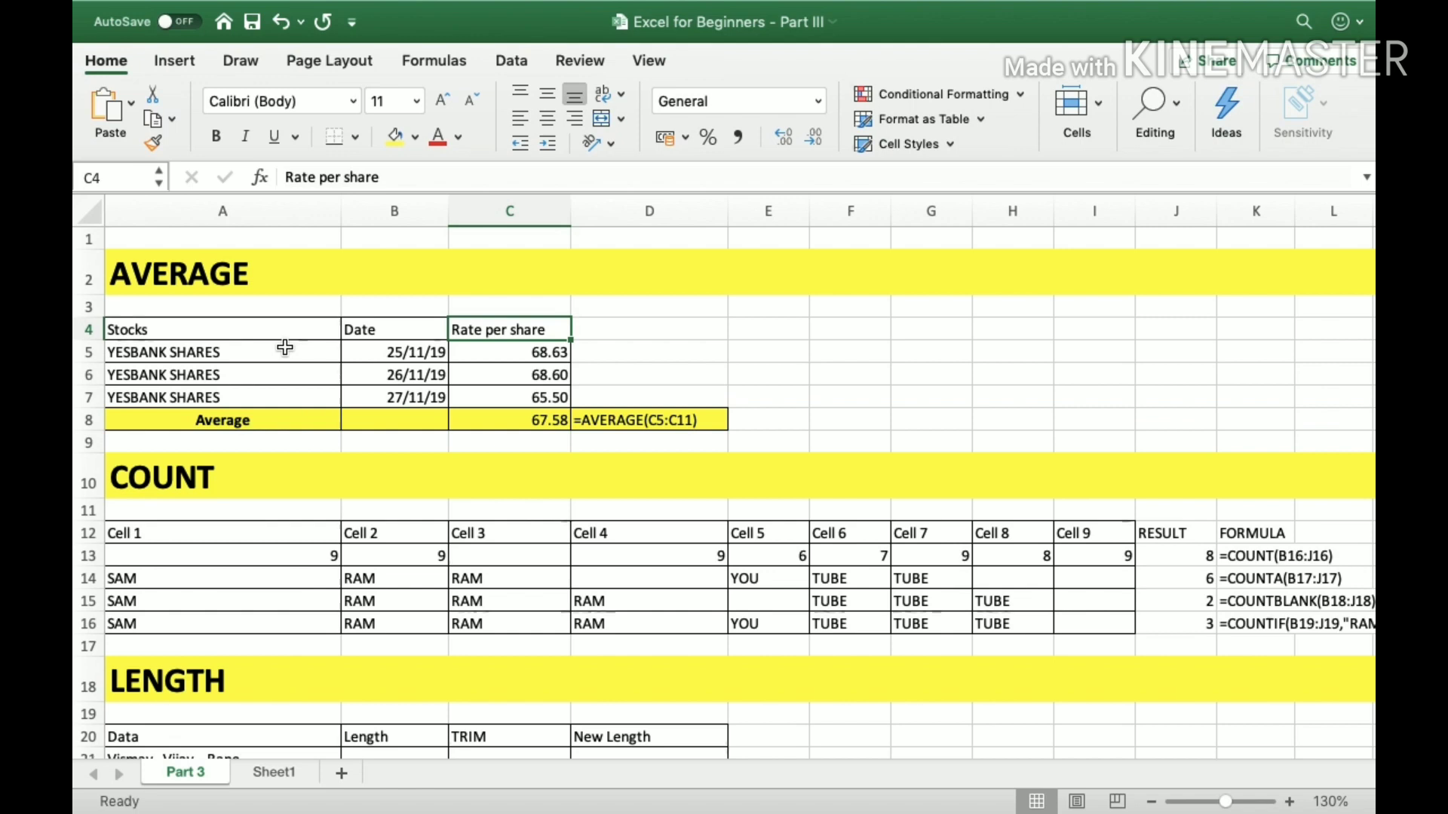
Examine the column headings and the Rate per share values in the AVERAGE section's stock table.
key("Left")
key("Left")
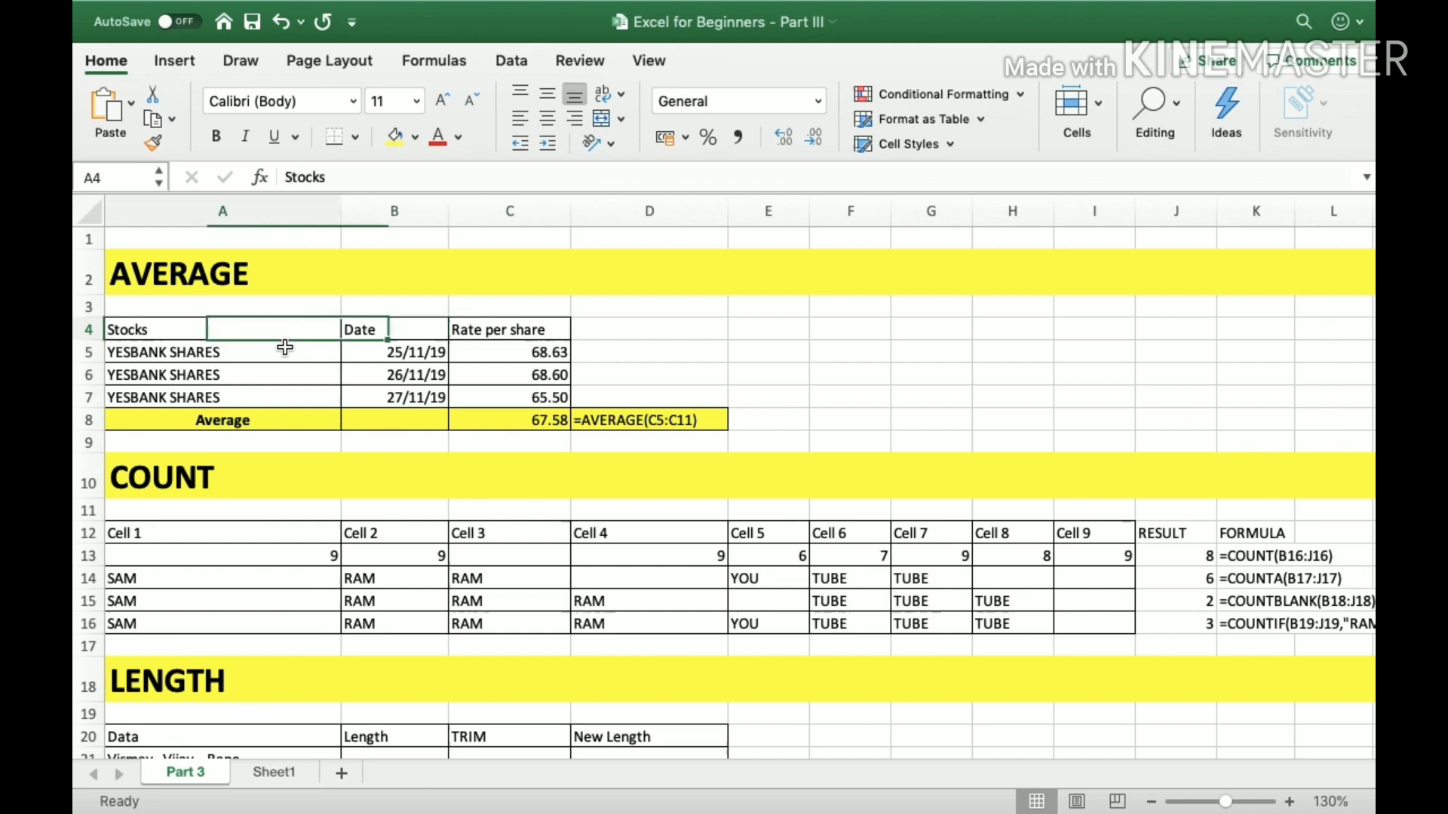
key("Up")
key("Up")
key("Down")
key("Down")
key("Down")
key("Right")
key("Right")
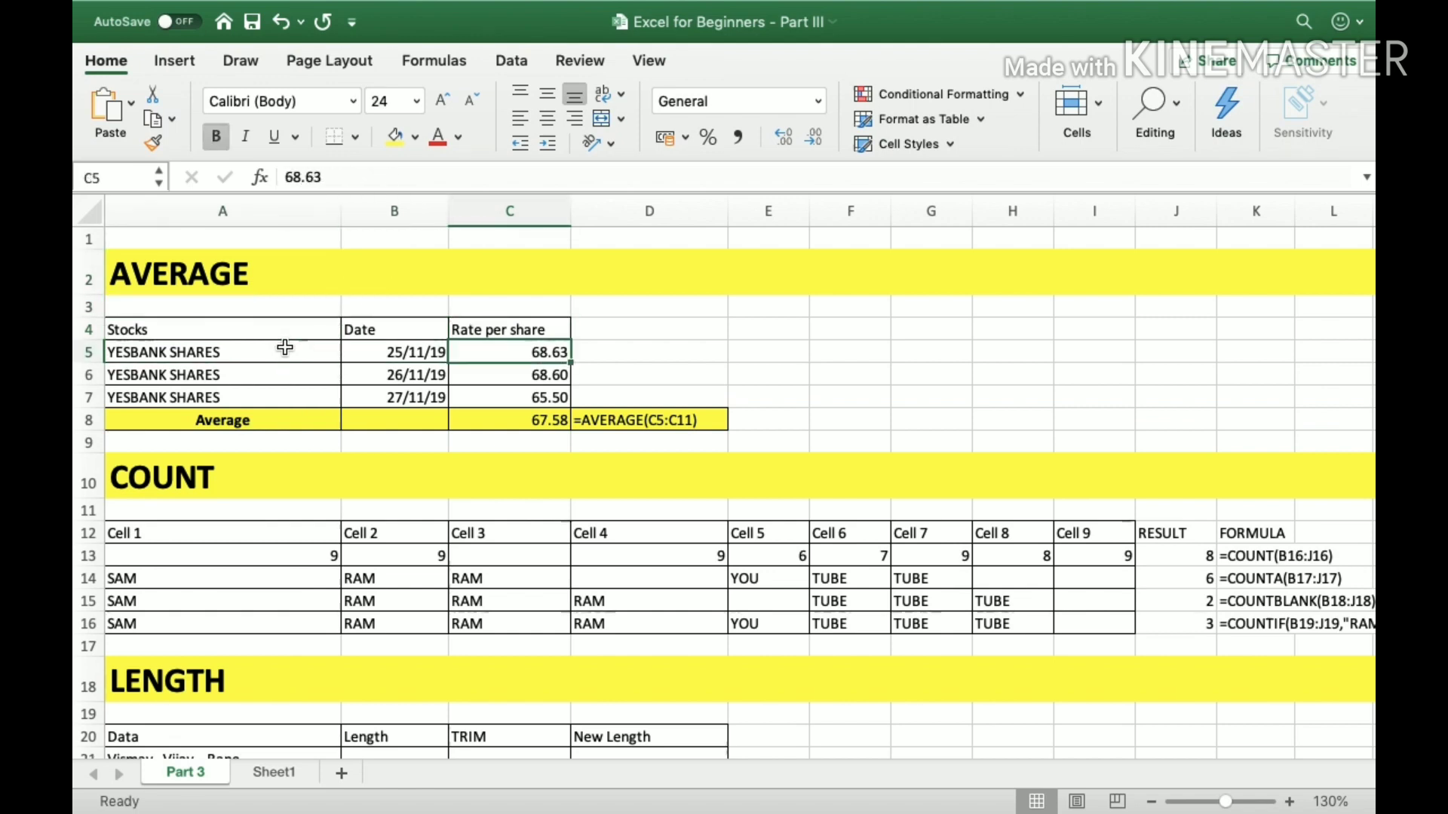
key("shift+Down")
key("shift+Down")
key("Right")
key("Right")
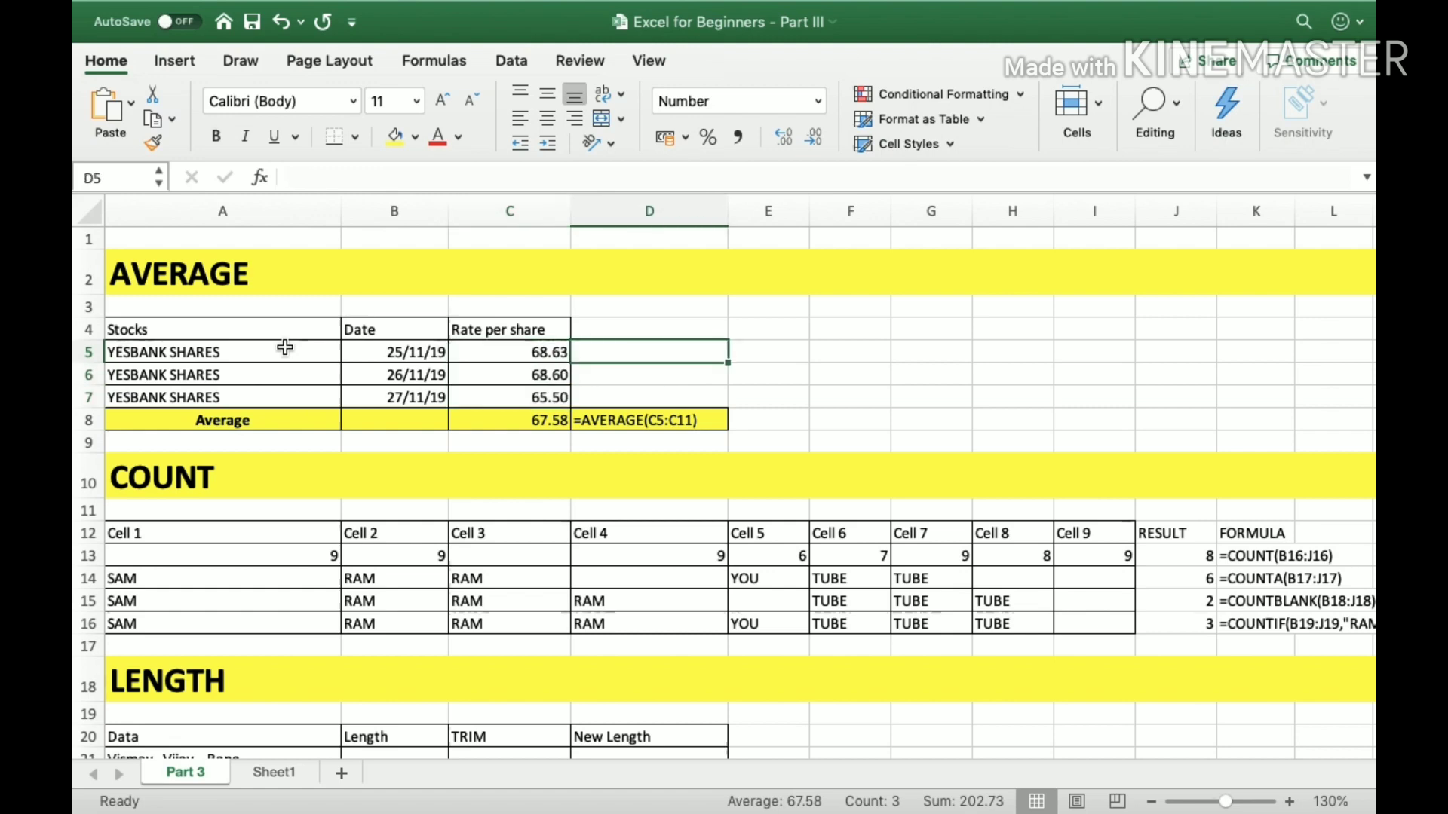
key("Left")
key("Left")
key("Left")
key("Left")
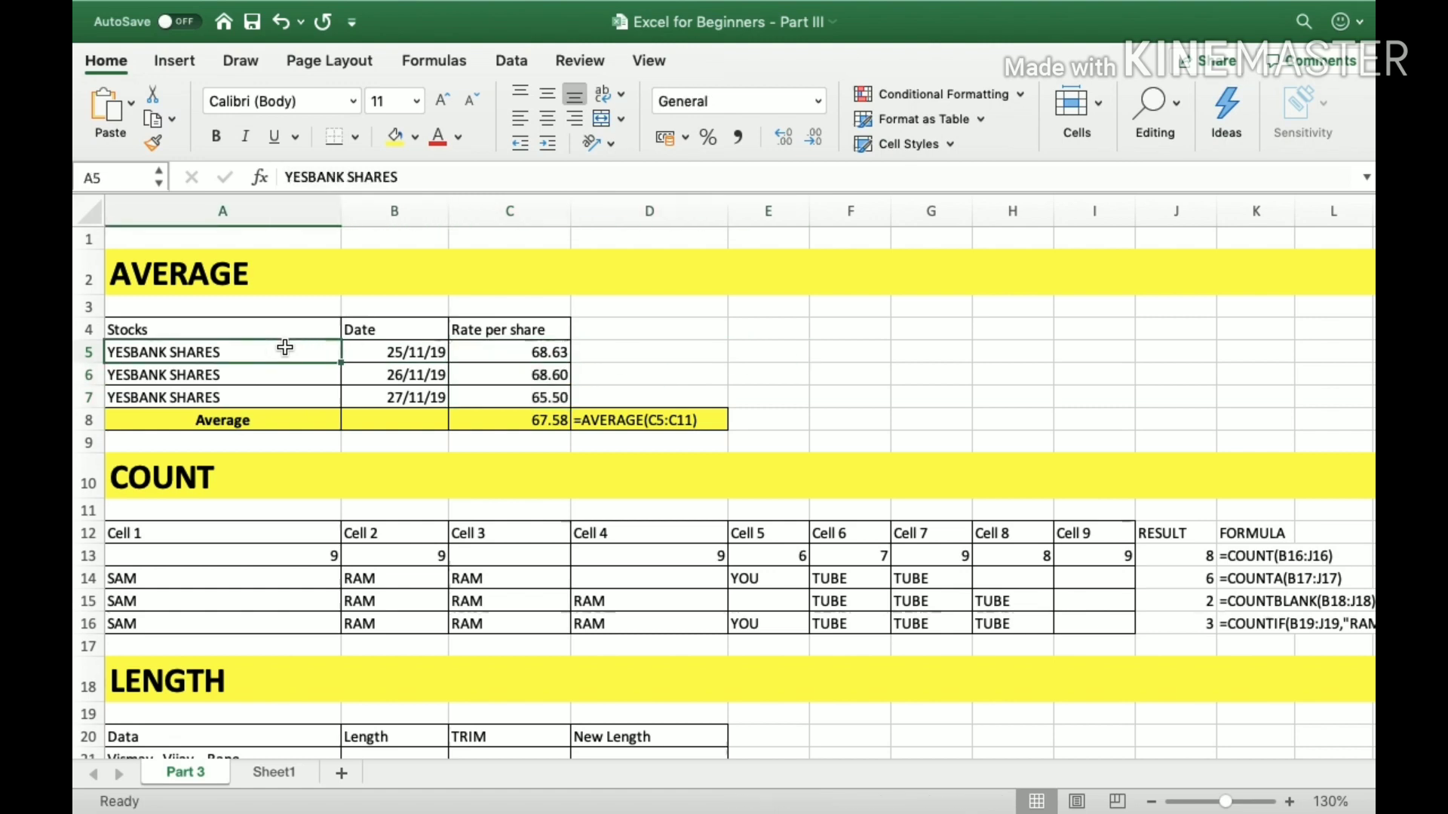
Highlight the stock table from the Stocks heading through the Average row, range A4:D8, to review its contents.
key("Up")
key("shift+Down")
key("shift+Down")
key("shift+Down")
key("shift+Right")
key("shift+Right")
key("shift+Right")
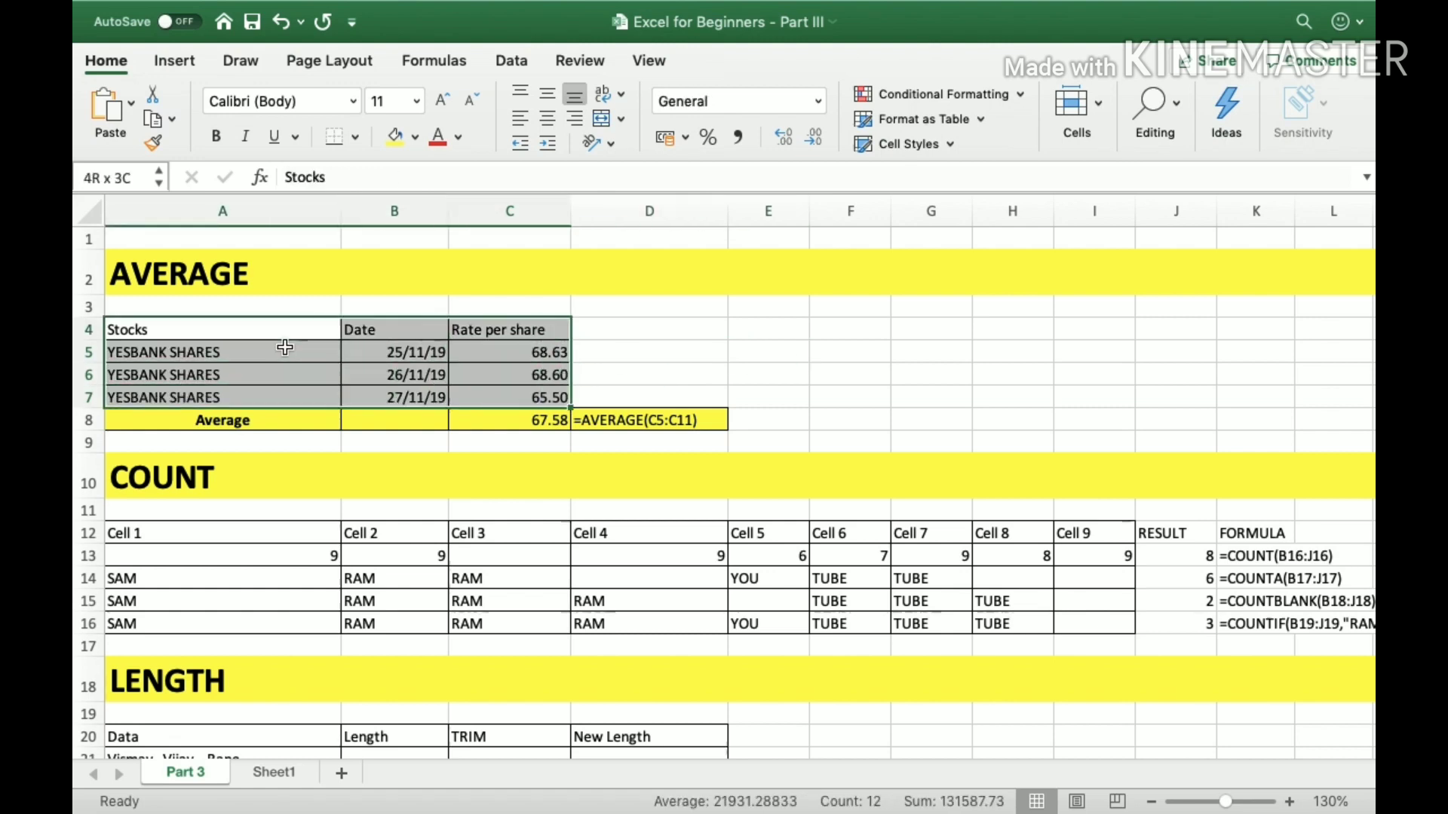
key("shift+Down")
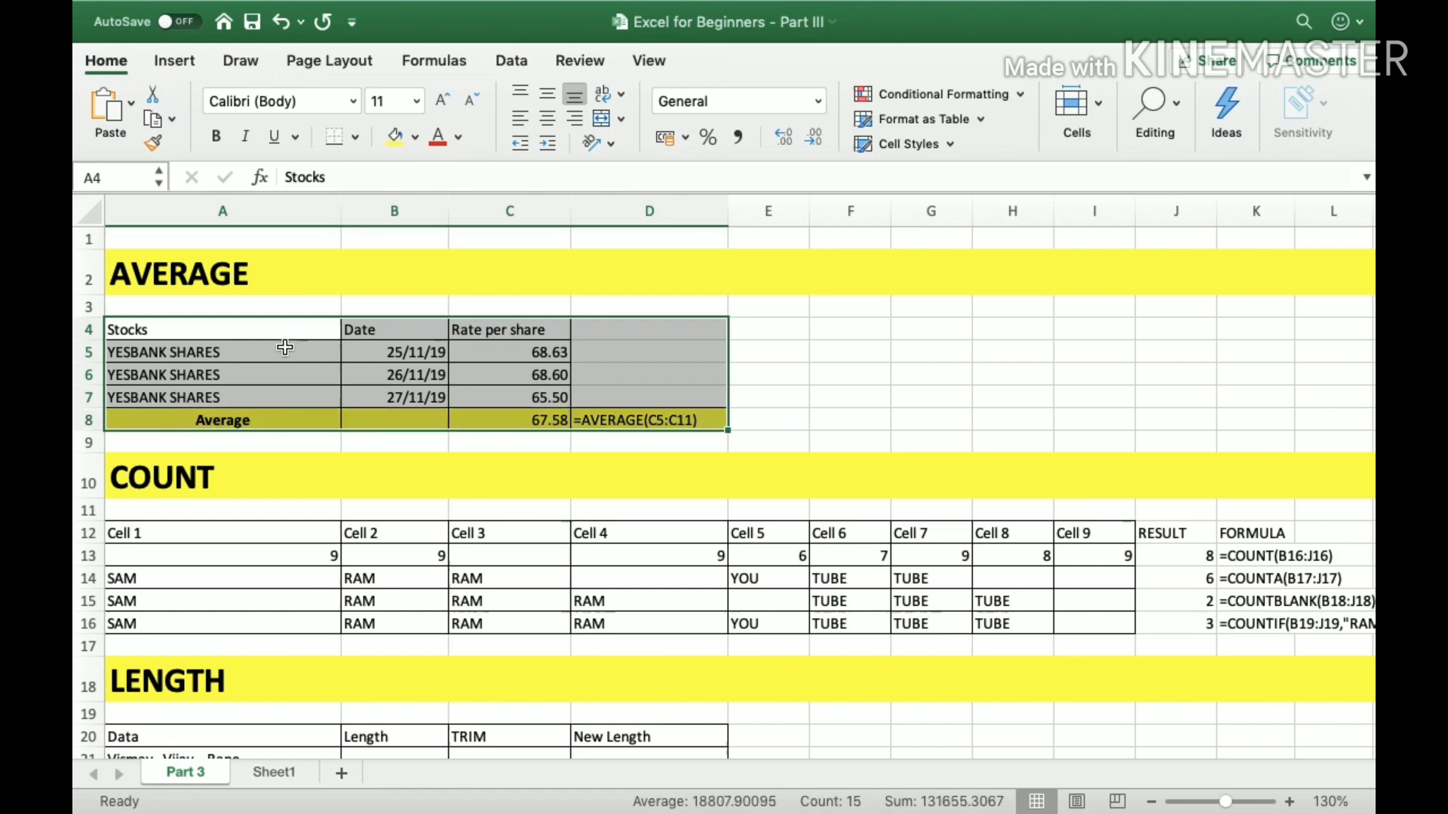
key("Left")
key("Down")
key("Up")
key("shift+Right")
key("shift+Right")
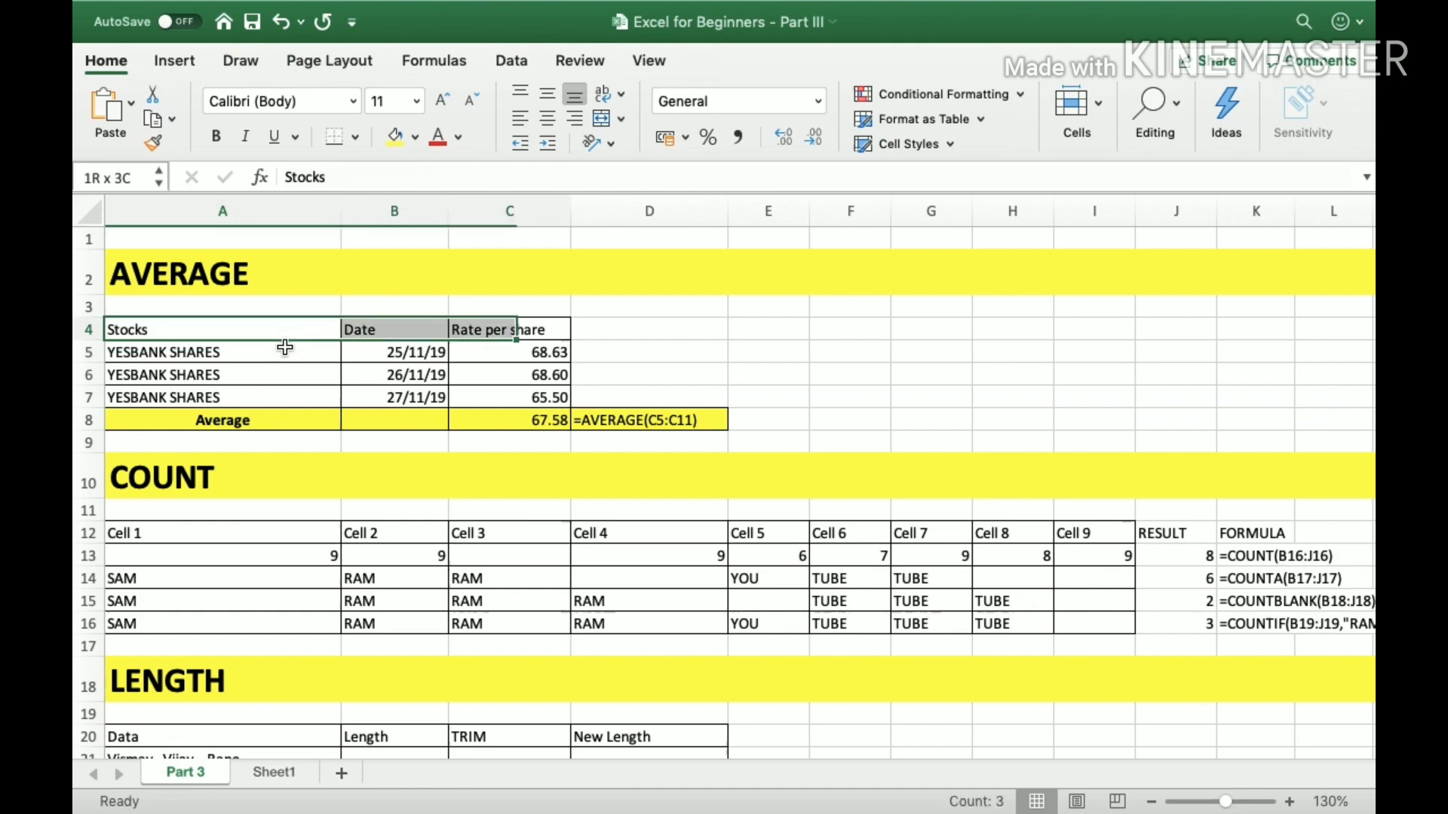
key("shift+Right")
key("shift+Down")
key("shift+Down")
key("shift+Down")
Highlight the YESBANK SHARES entries in A5:A7 to review the stock names.
key("shift+Down")
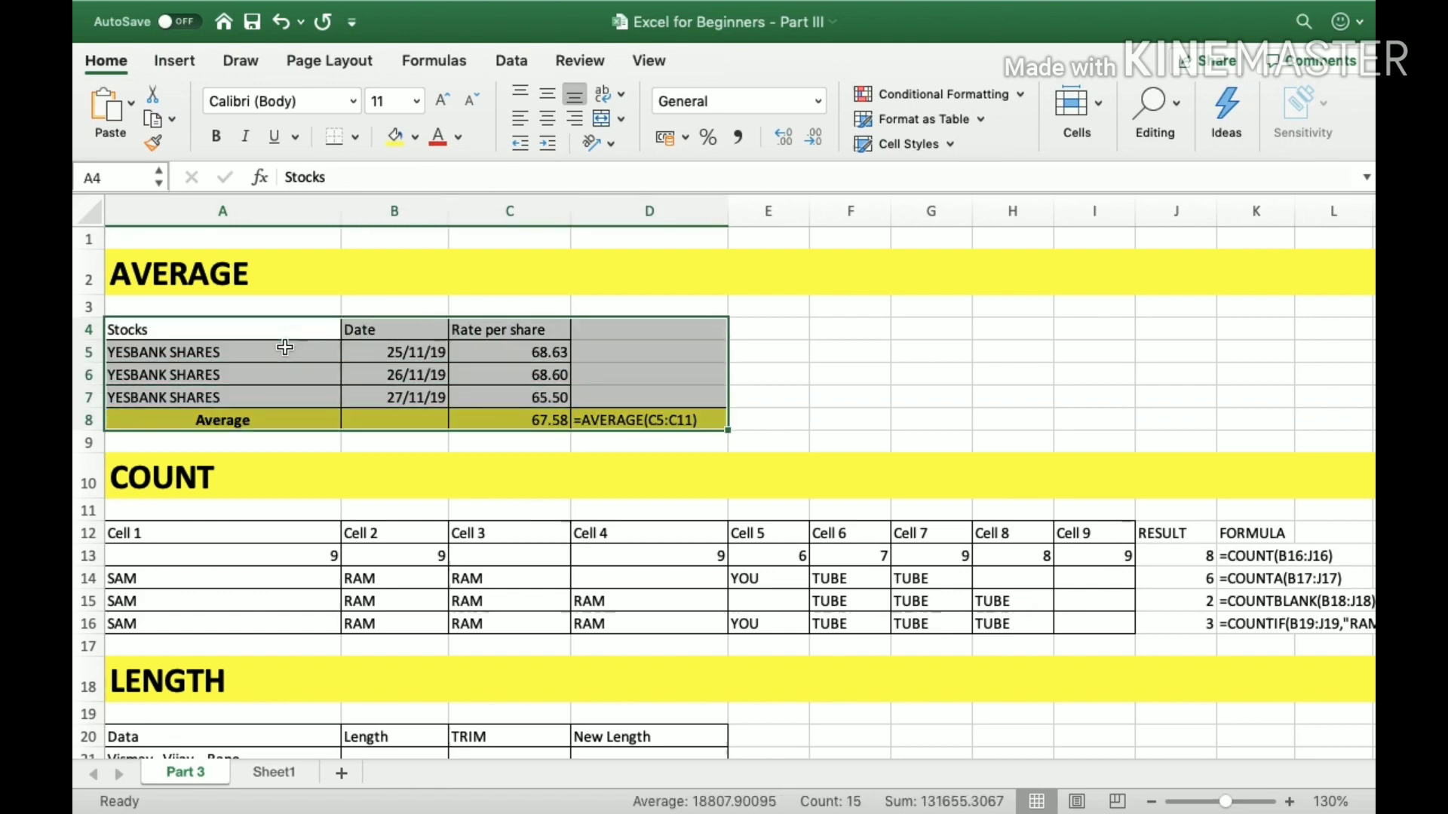
key("Down")
key("shift+Down")
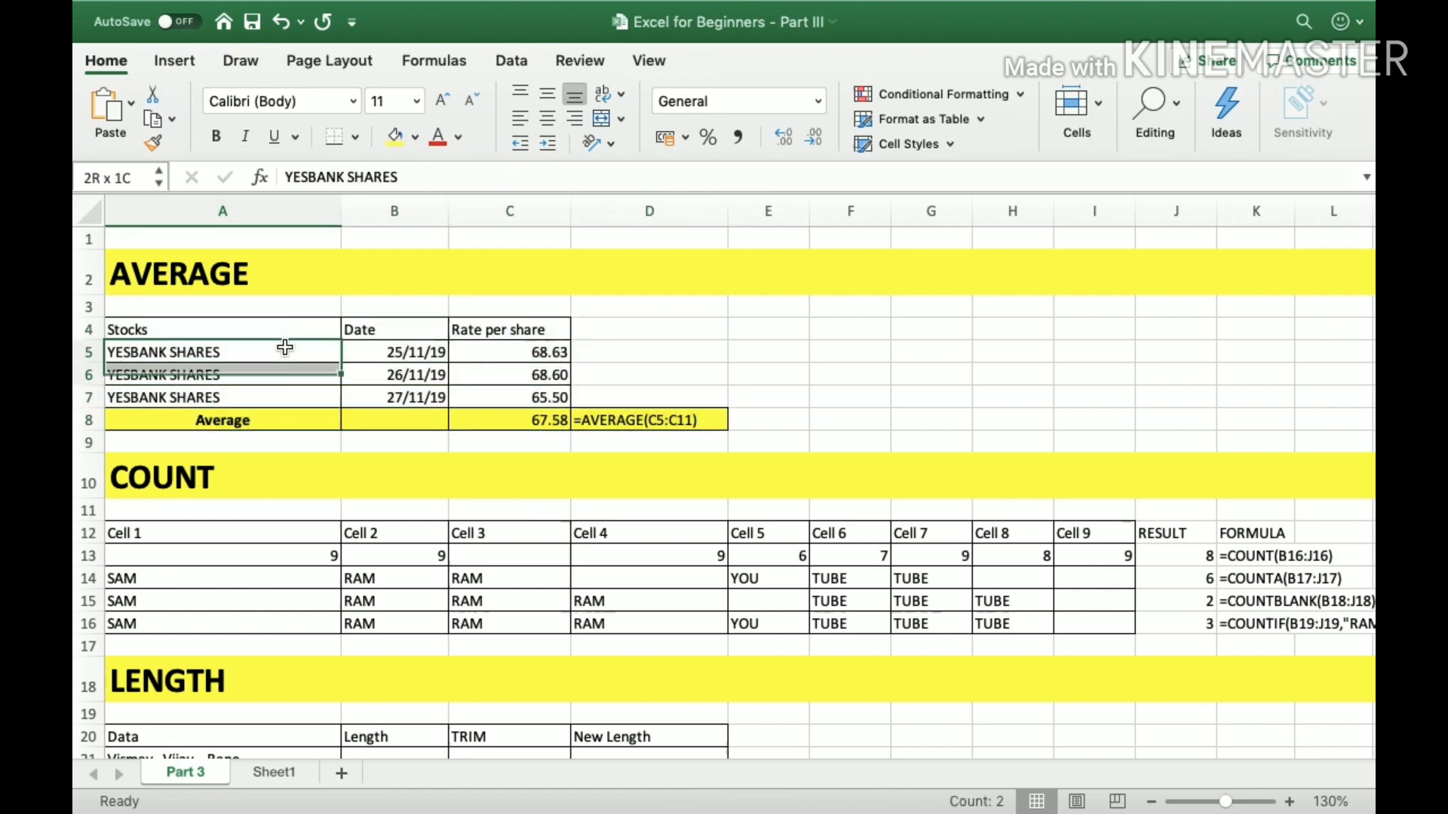
key("shift+Down")
key("Up")
key("Down")
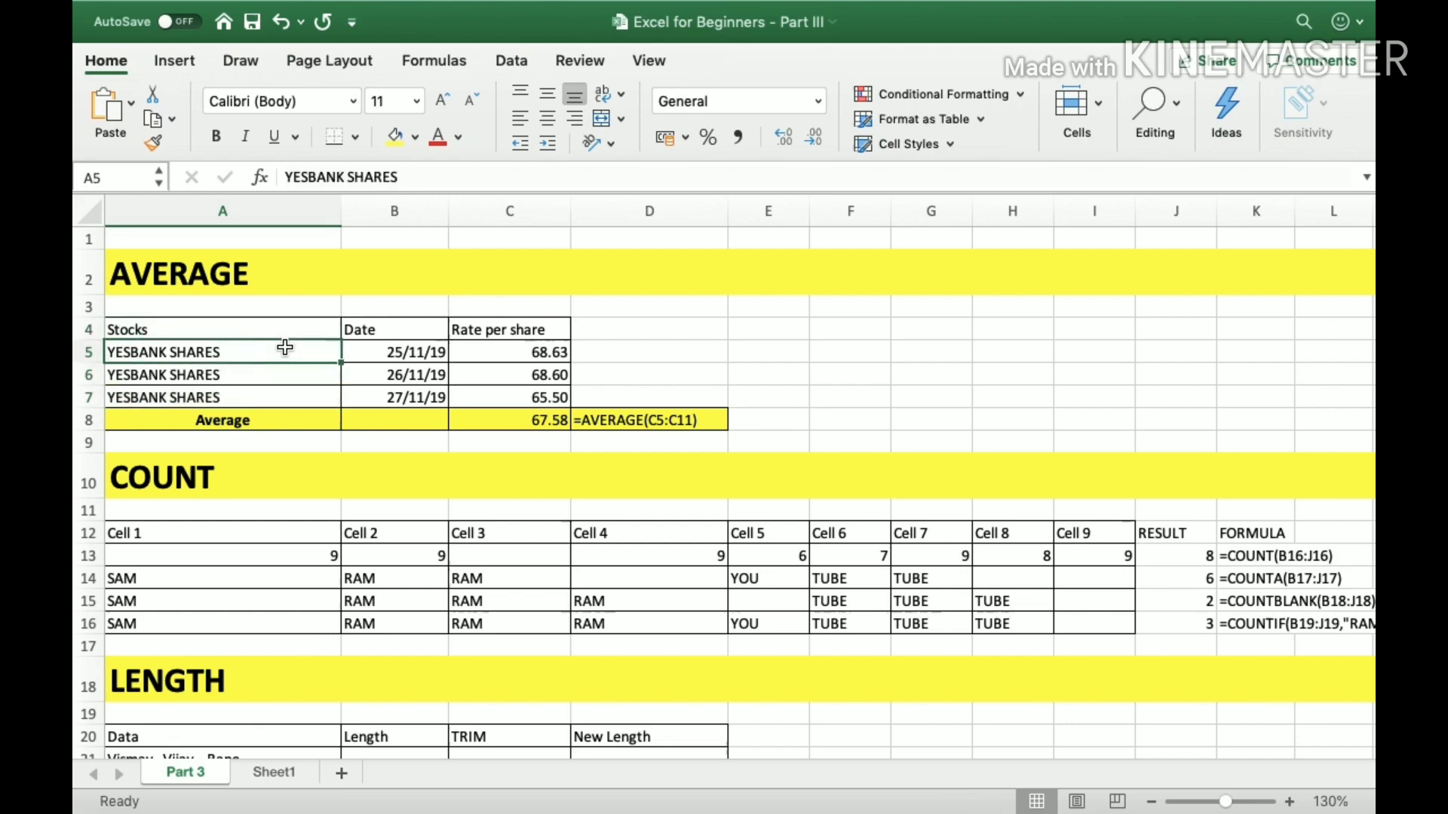
key("shift+Down")
key("shift+Down")
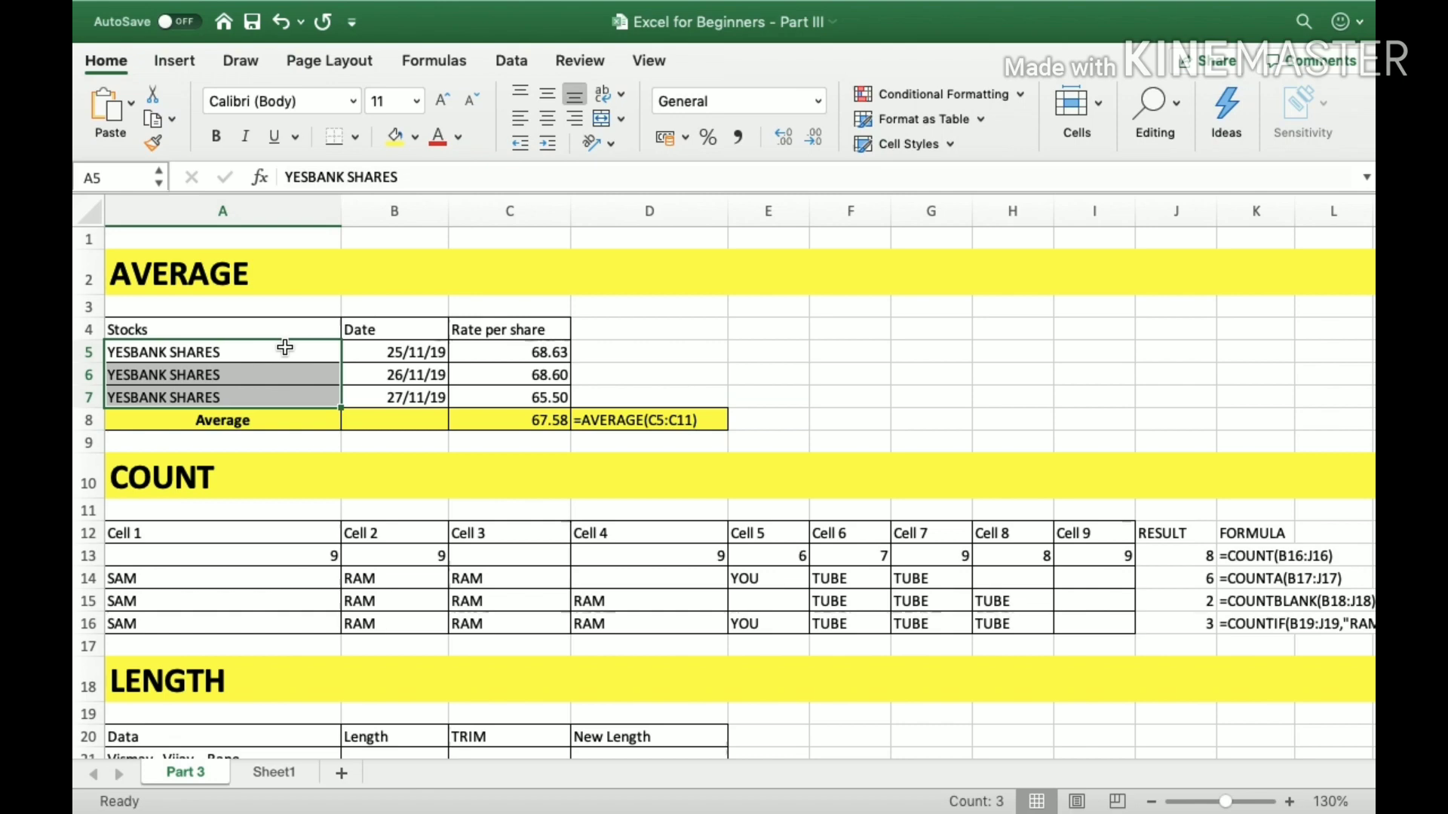
left_click(284, 347)
key("shift+Down")
key("shift+Down")
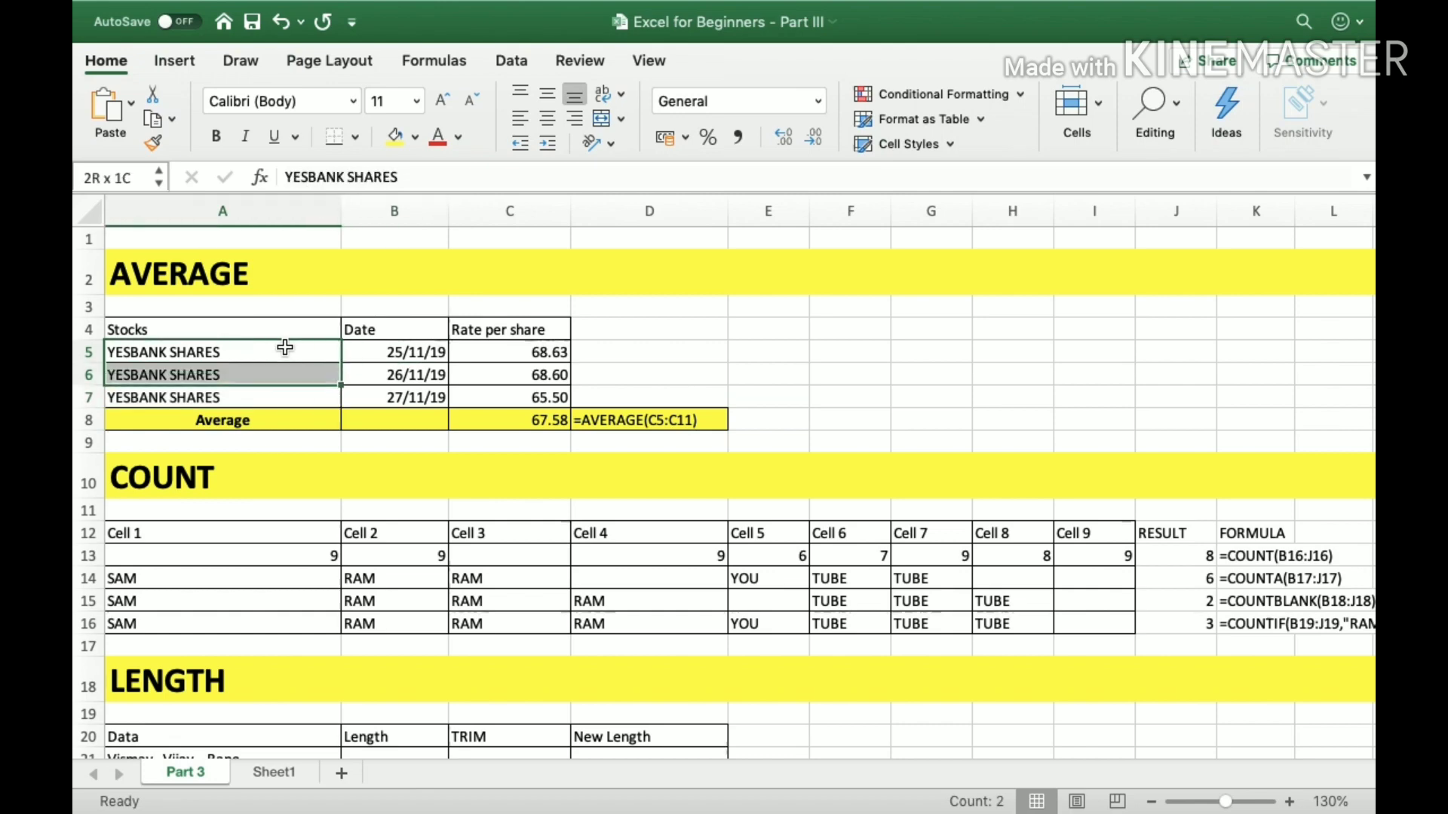
key("Right")
key("Left")
key("shift+Down")
Review the date and rate per share of each stock row, and highlight the rates in C5:C7.
key("Right")
key("Right")
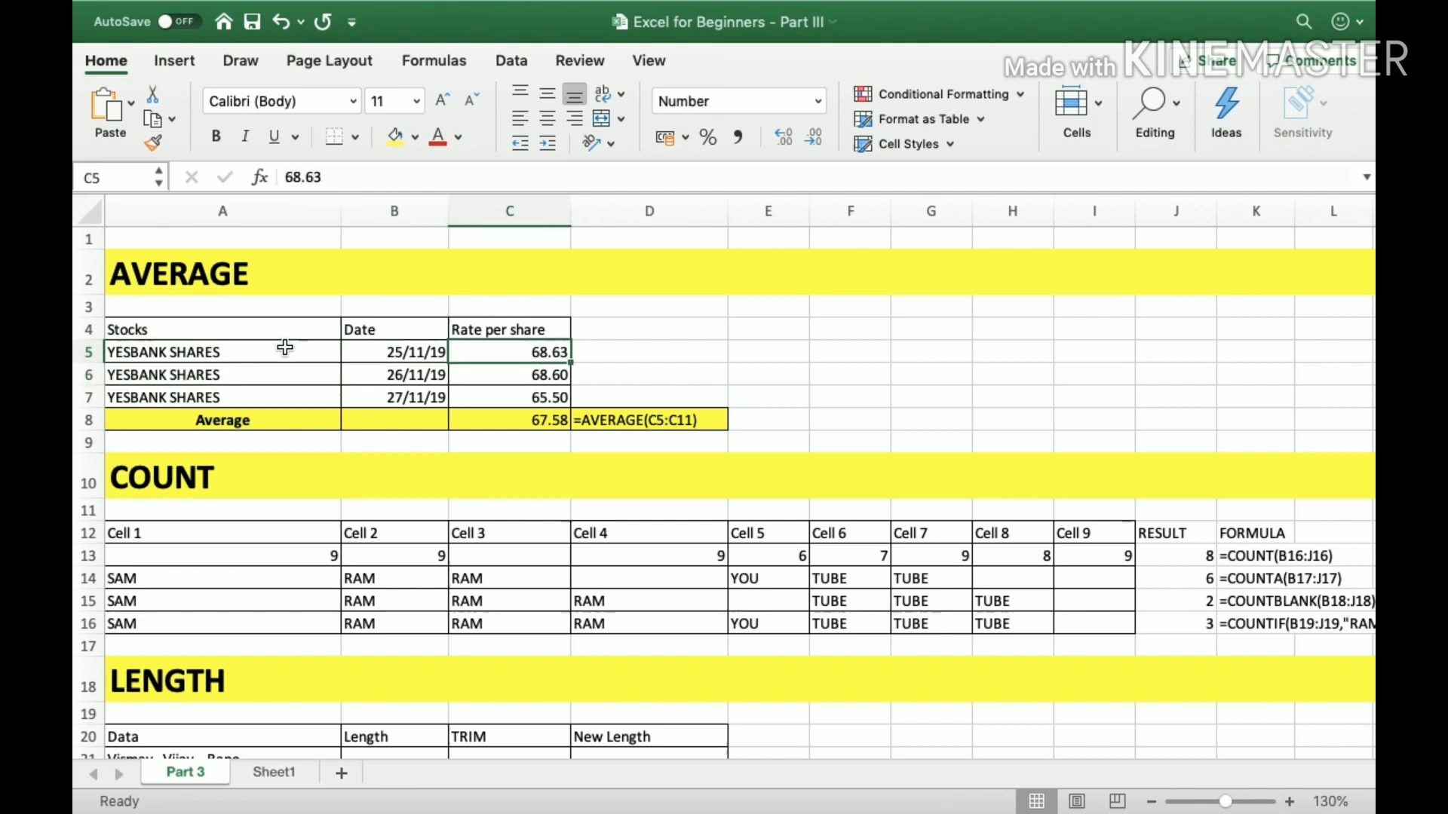
key("Left")
key("Down")
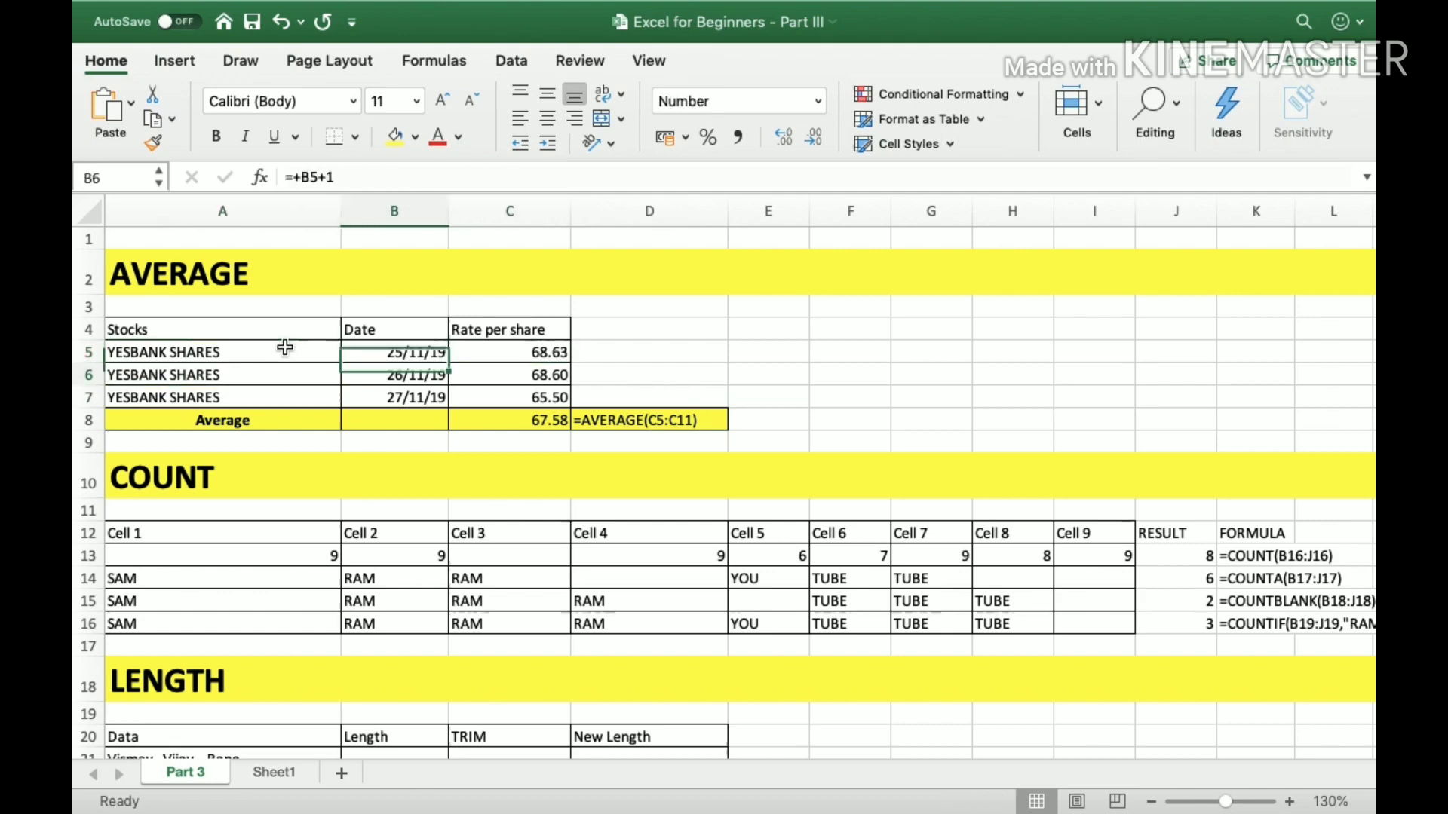
key("Left")
key("Right")
key("Right")
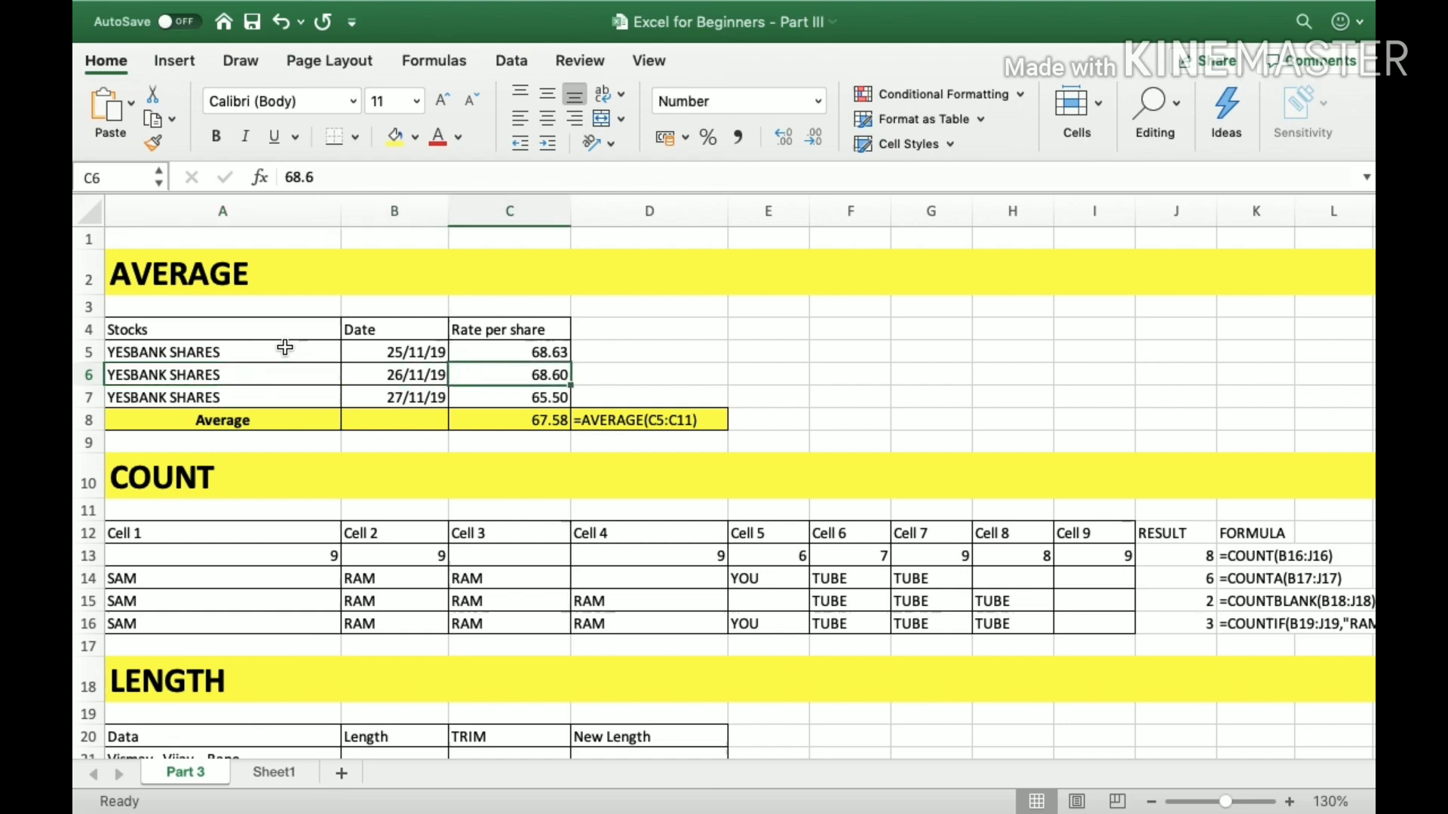
key("Down")
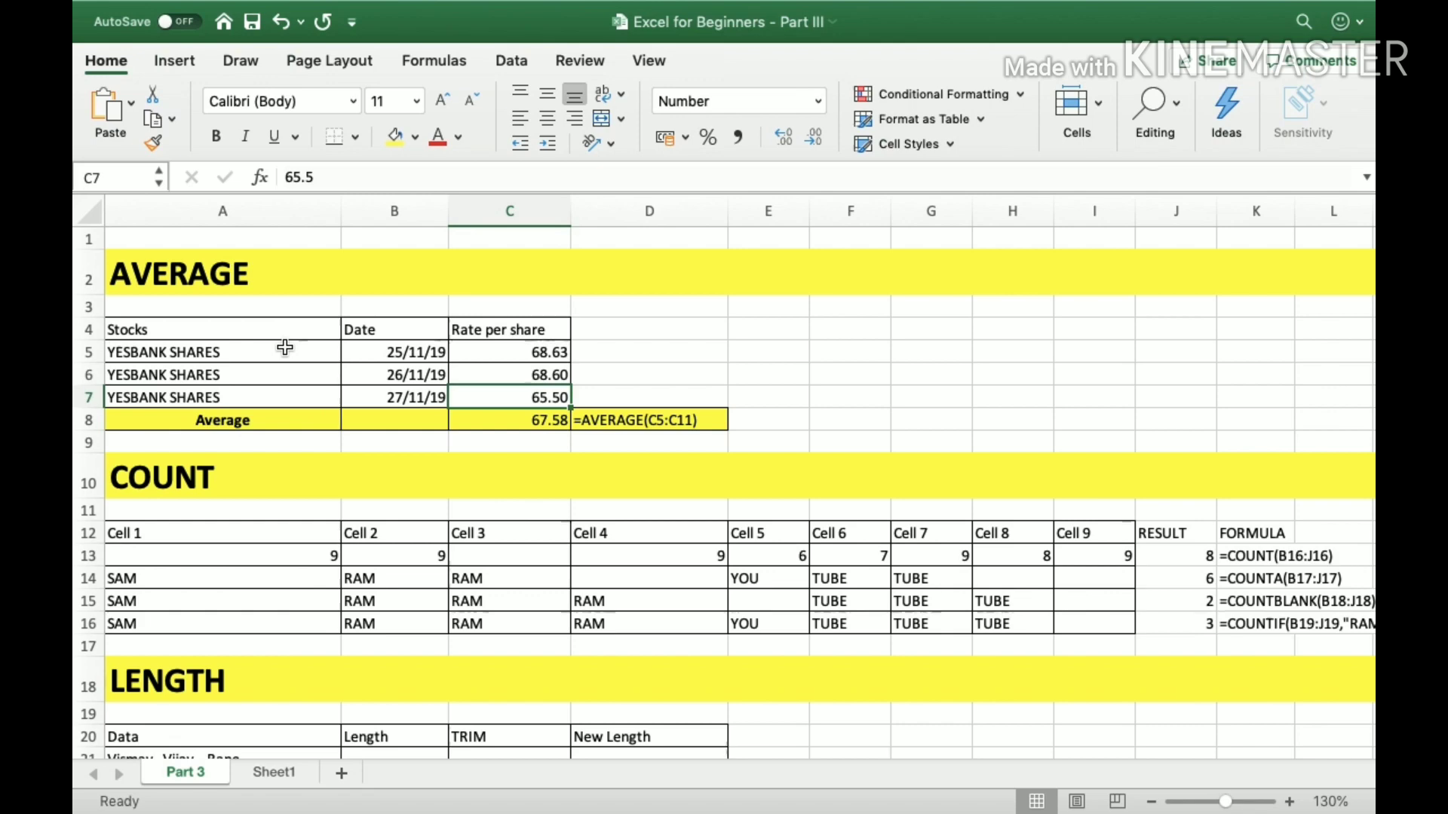
key("Right")
key("Left")
key("Up")
key("Up")
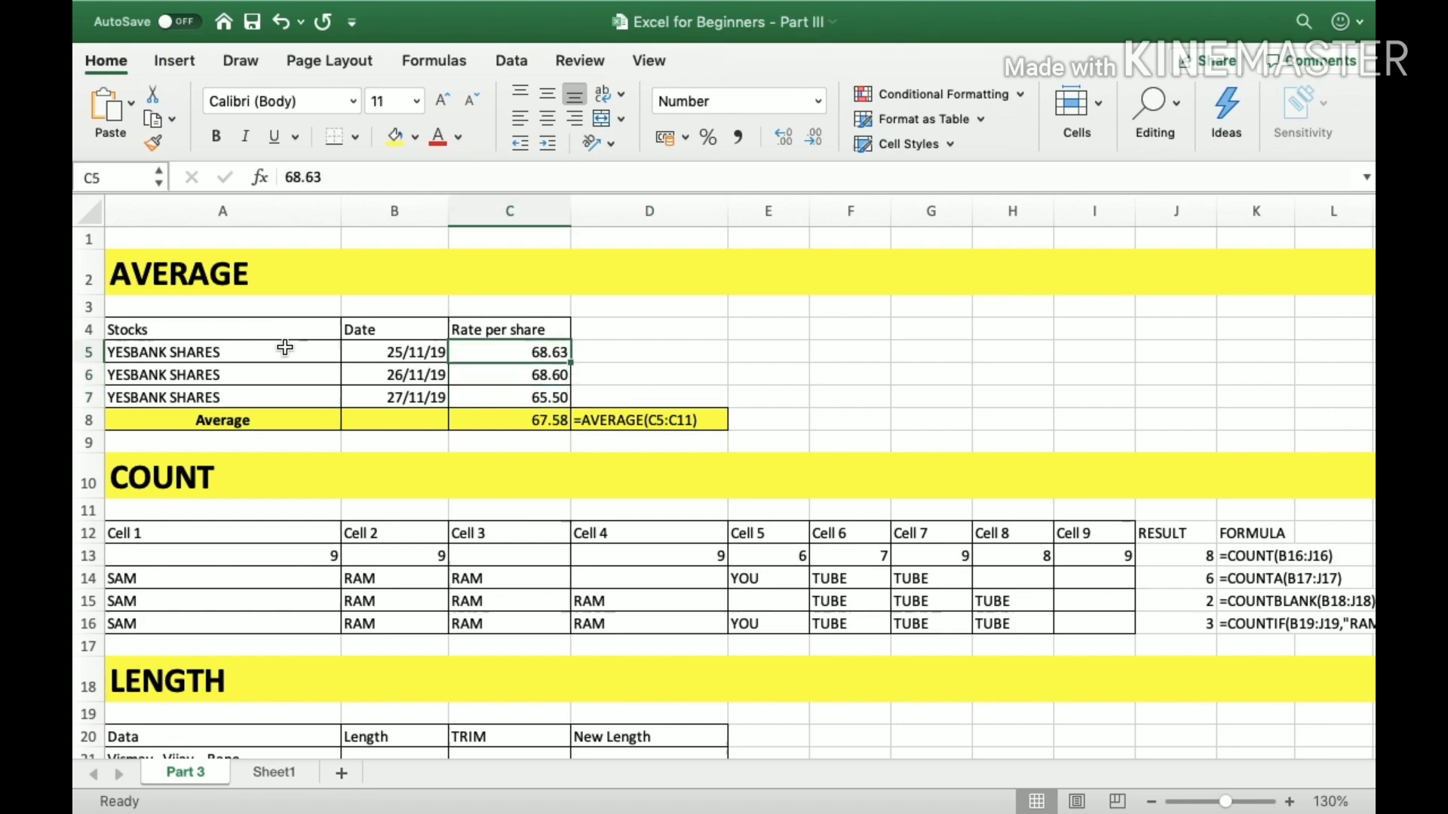
key("shift+Down")
key("shift+Down")
Calculate the average share rate manually in cell D5 with the formula =(C5+C6+C7)/3.
key("Right")
key("Right")
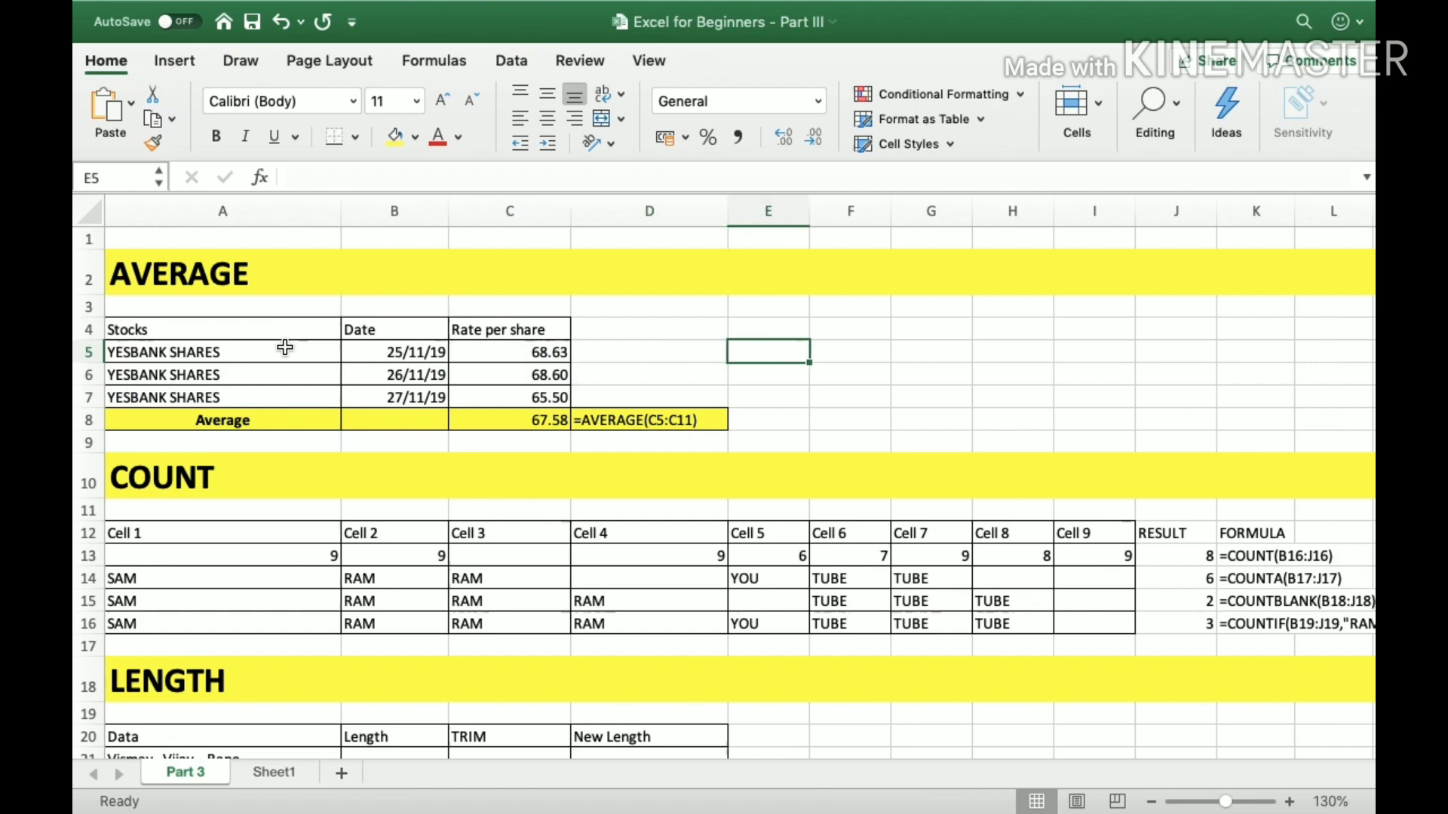
key("Left")
type("=")
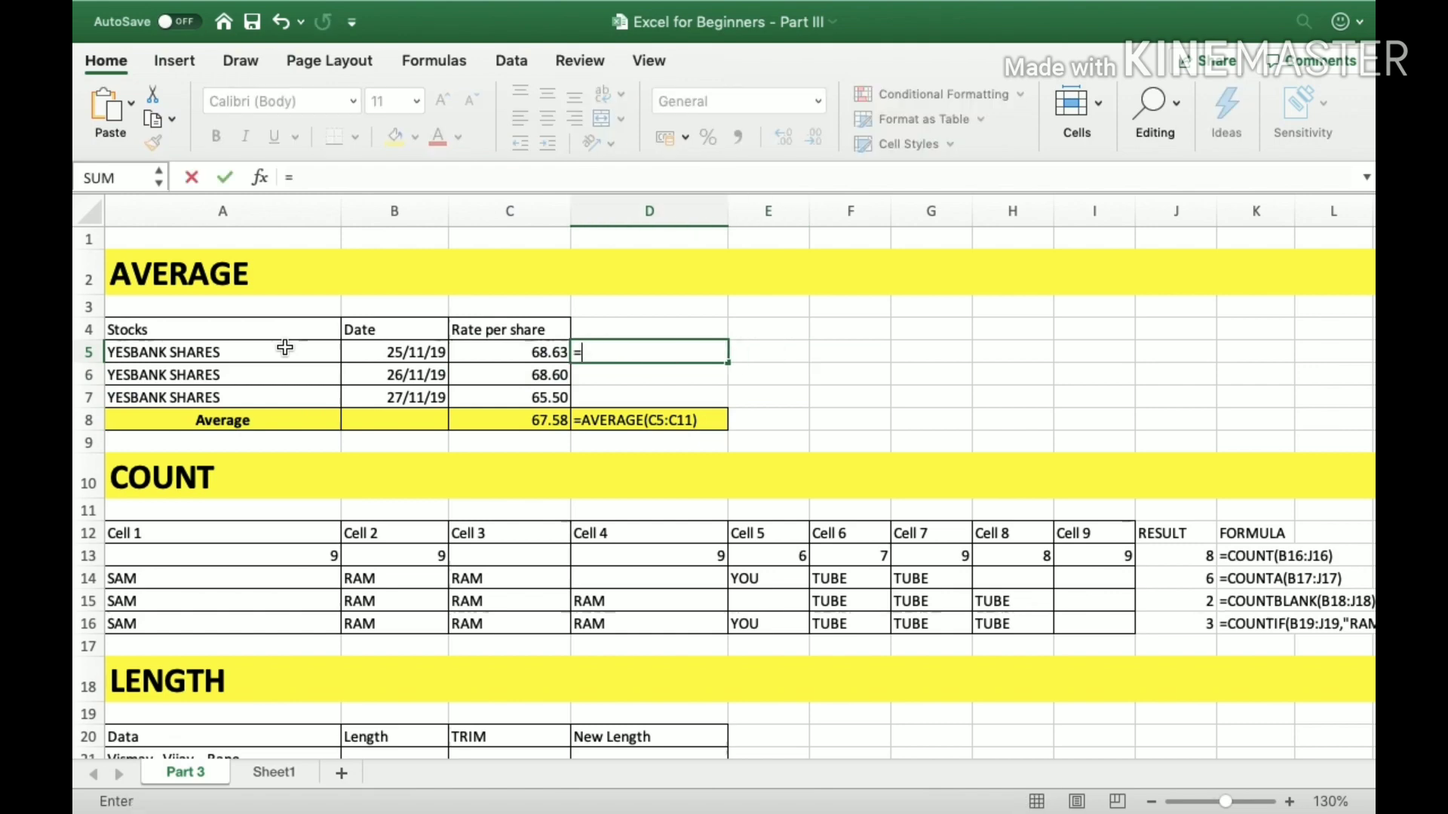
type("(")
key("Left")
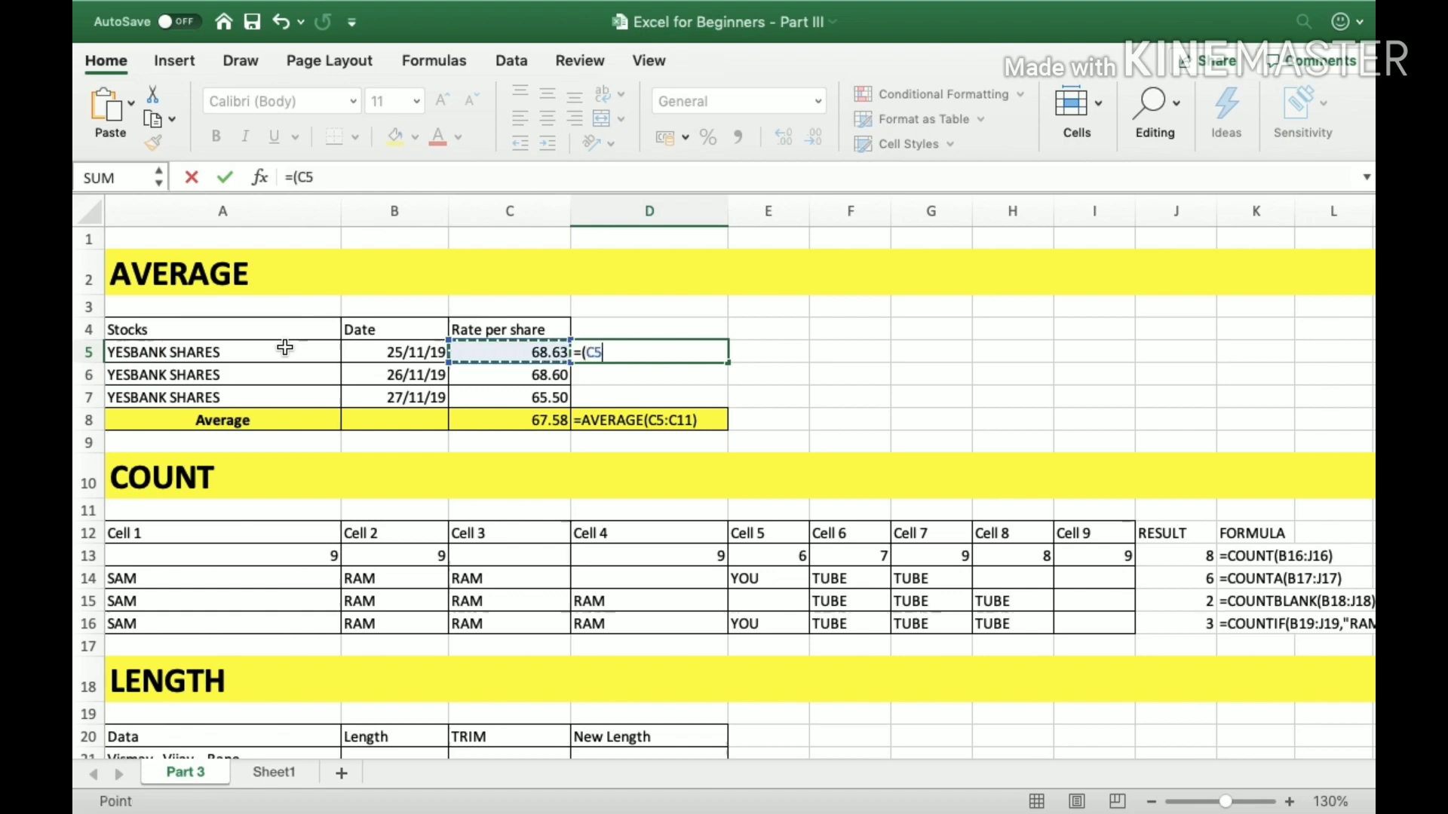
type("+")
key("Left")
key("Left")
key("Down")
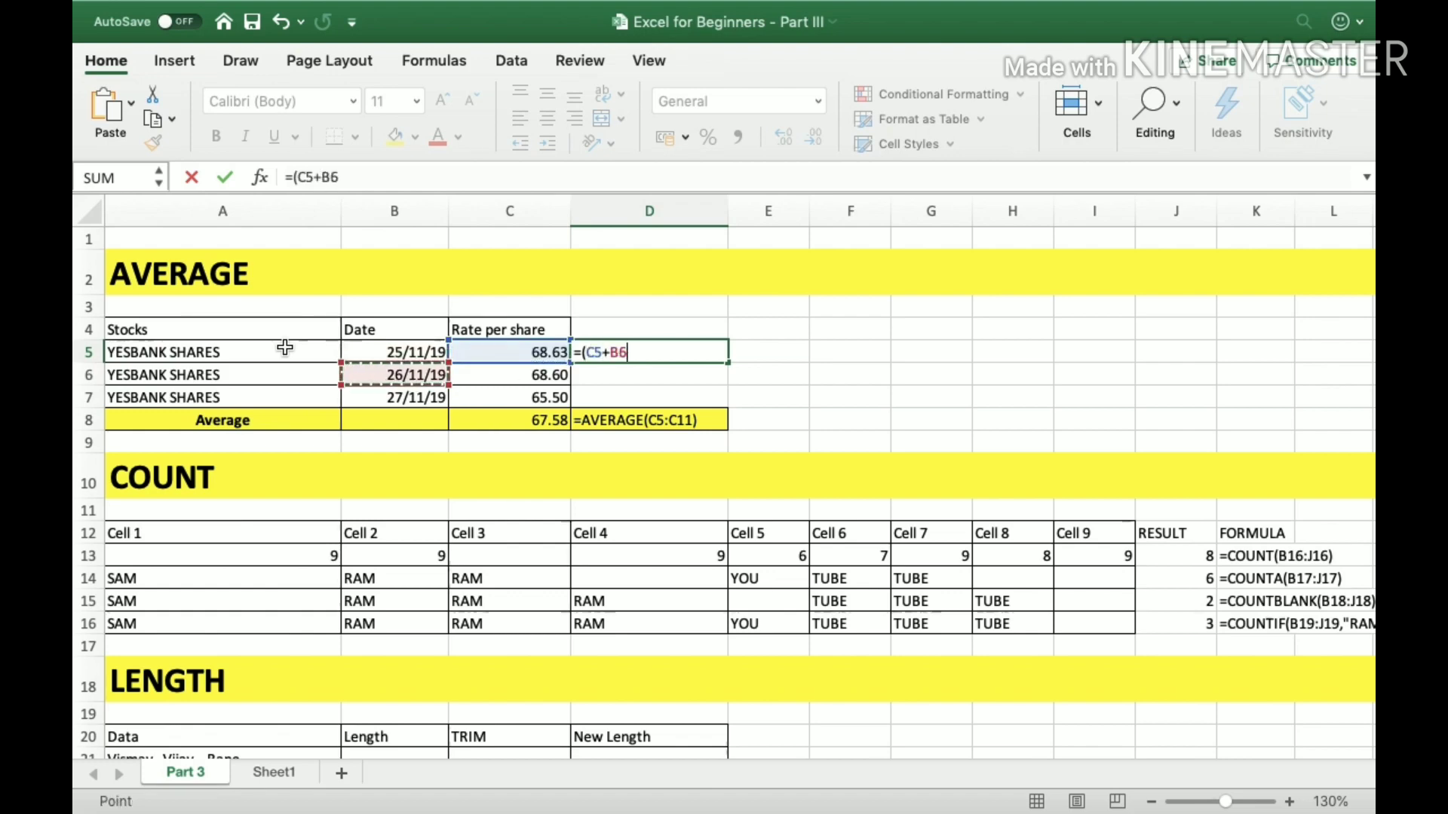
key("Right")
type("+")
key("Left")
key("Down")
key("Down")
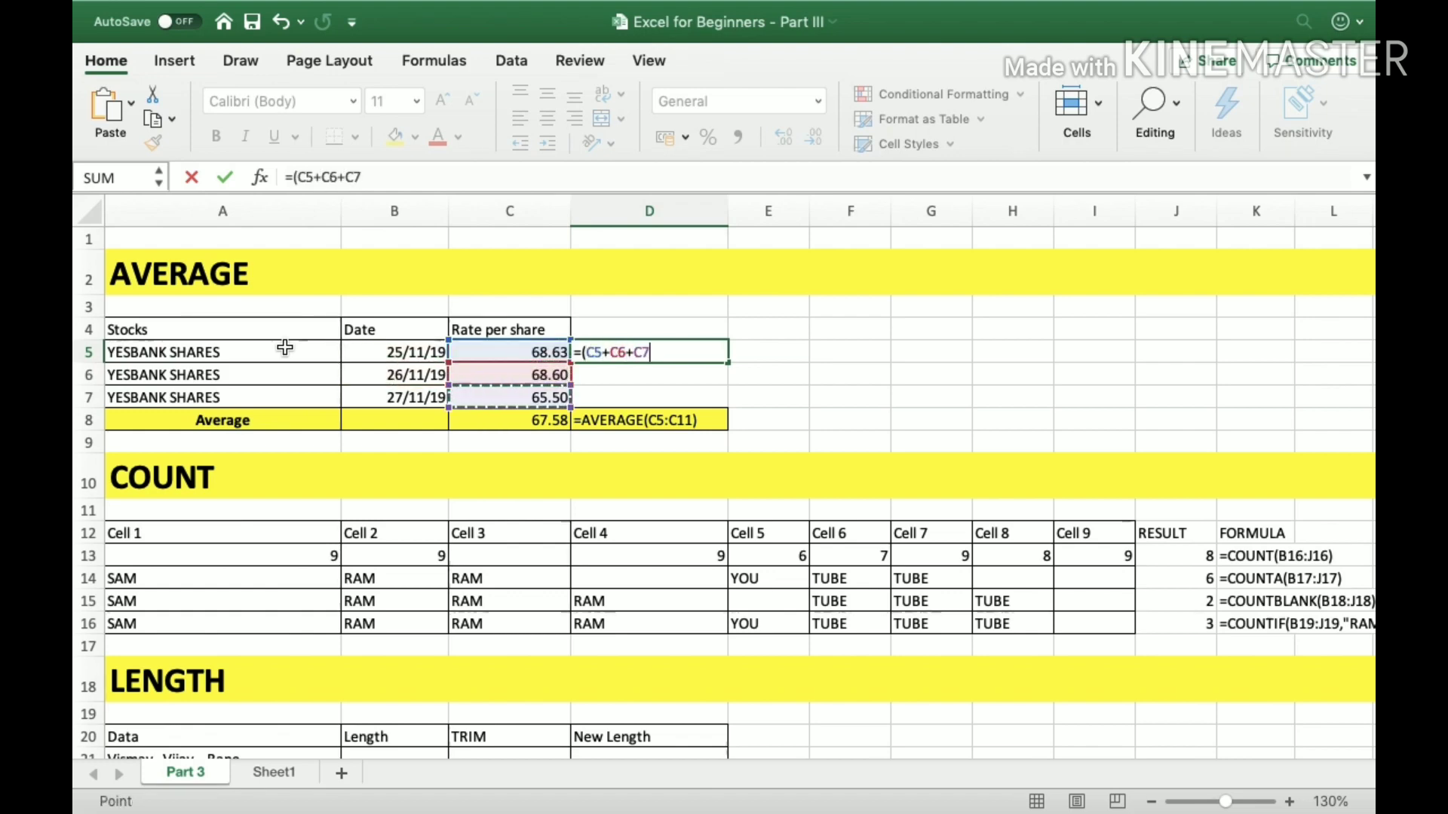
type(")/")
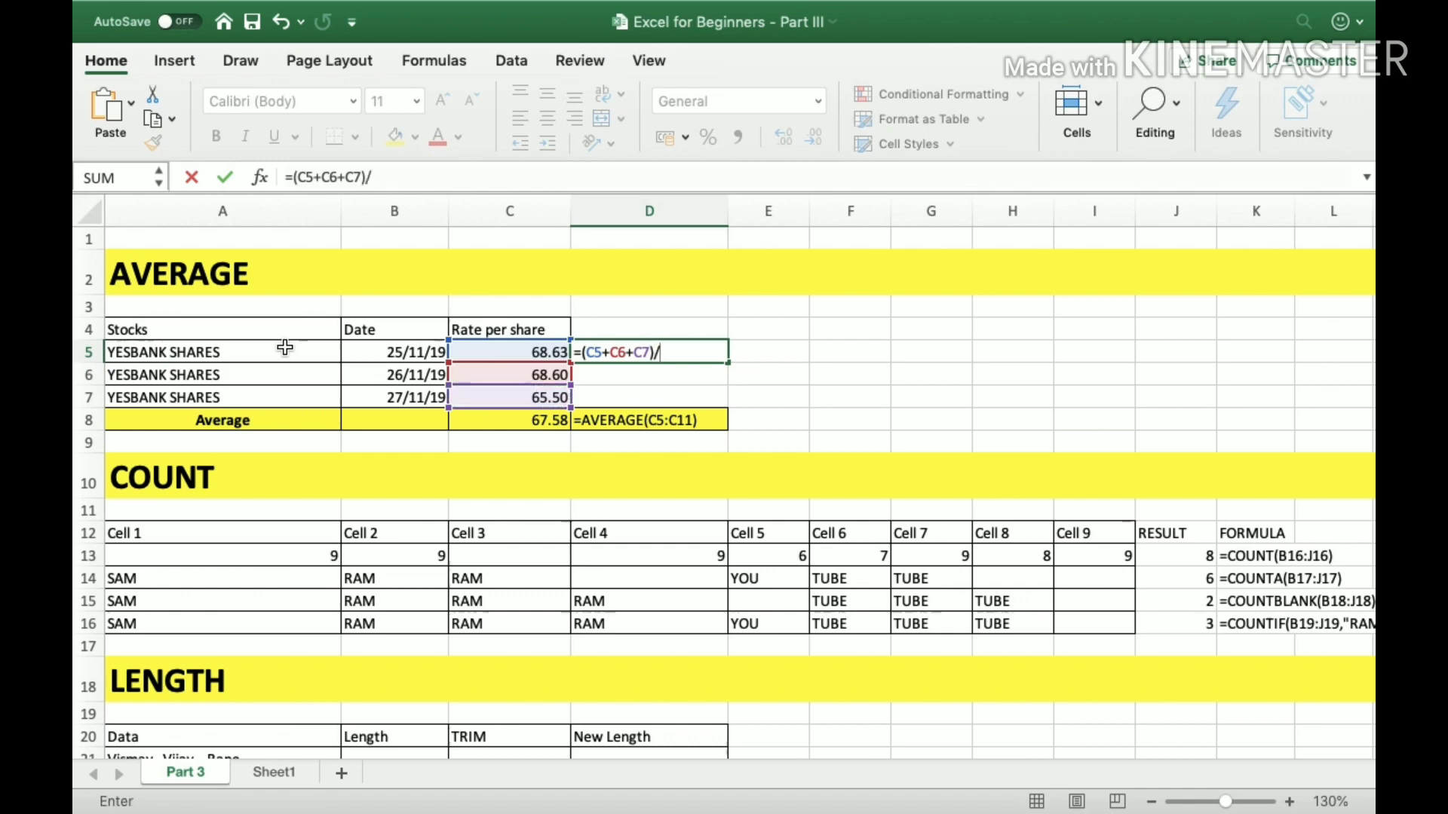
type("3")
key("Return")
key("Up")
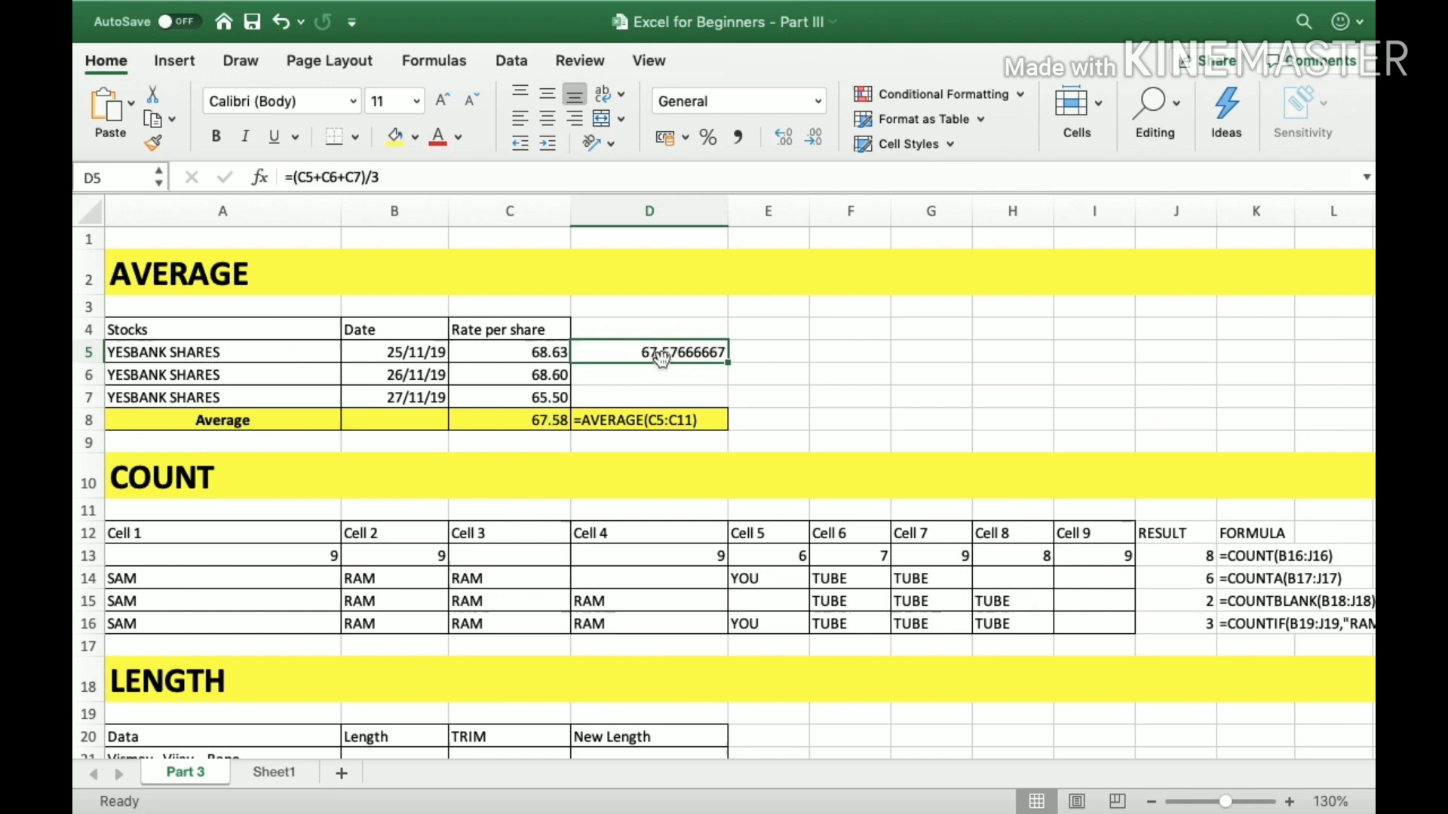
Re-enter the average rate in cell C8 using the AVERAGE function as =AVERAGE(C5:C7).
left_click(544, 420)
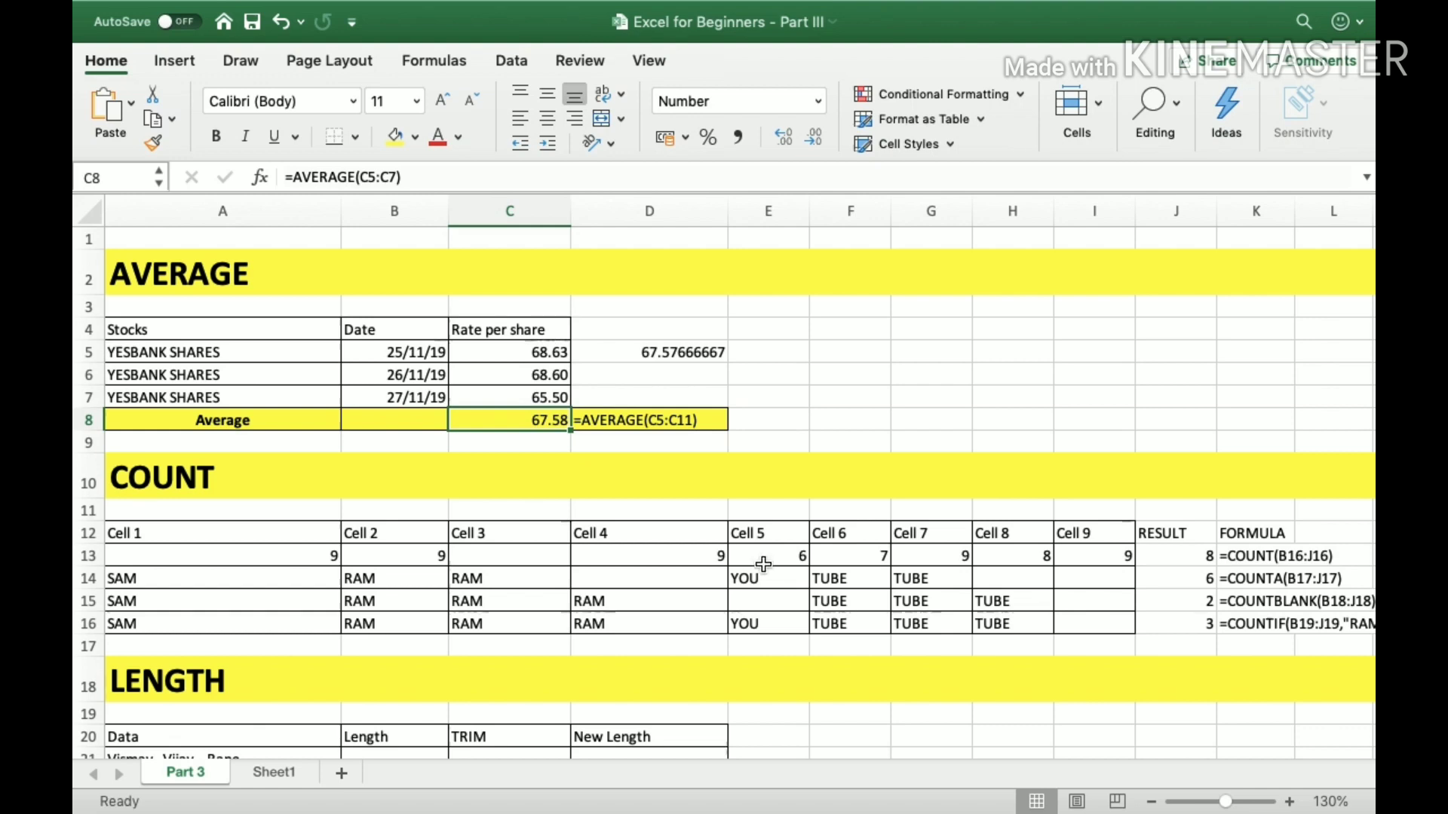
type("=ave")
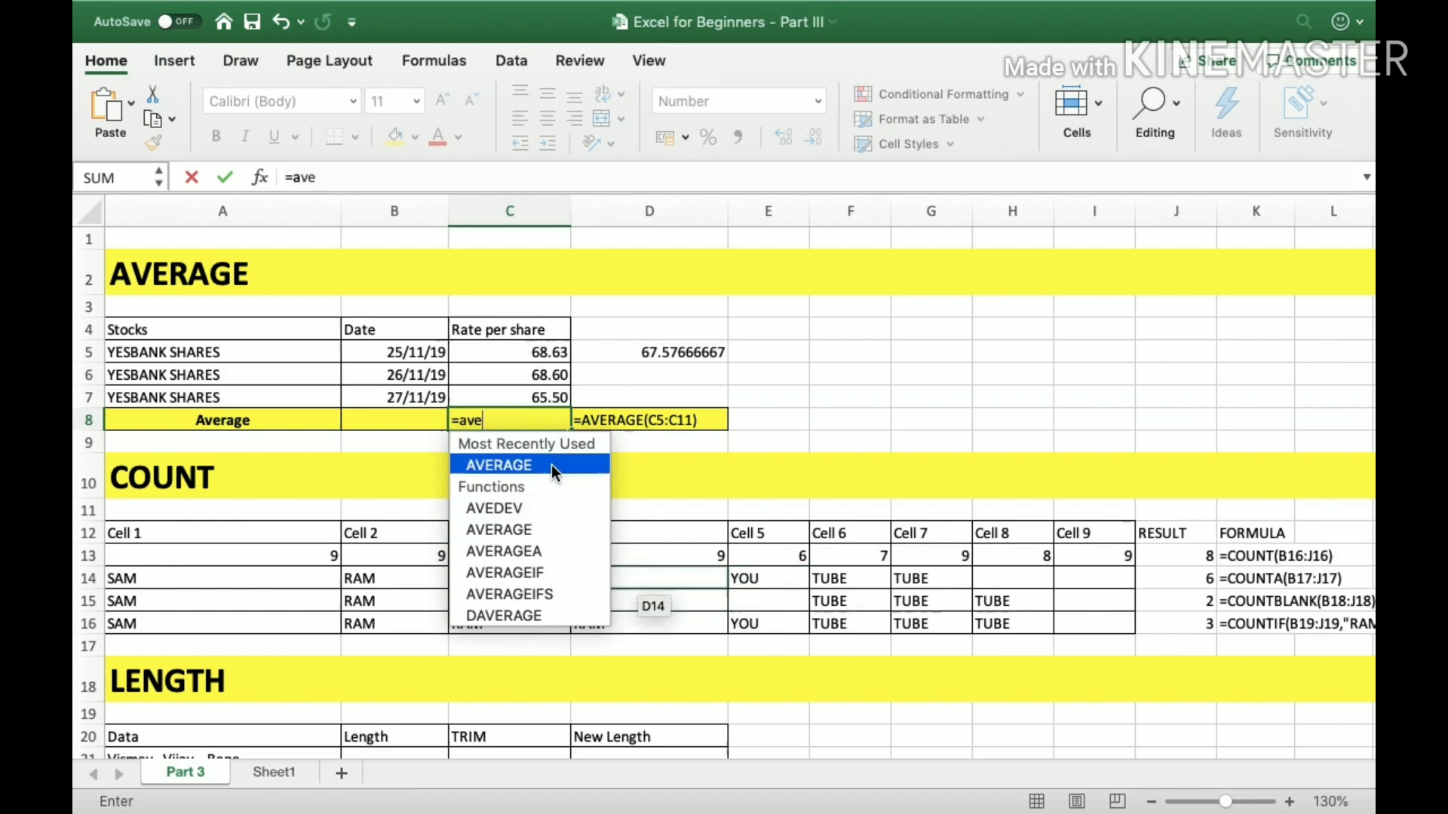
double_click(550, 464)
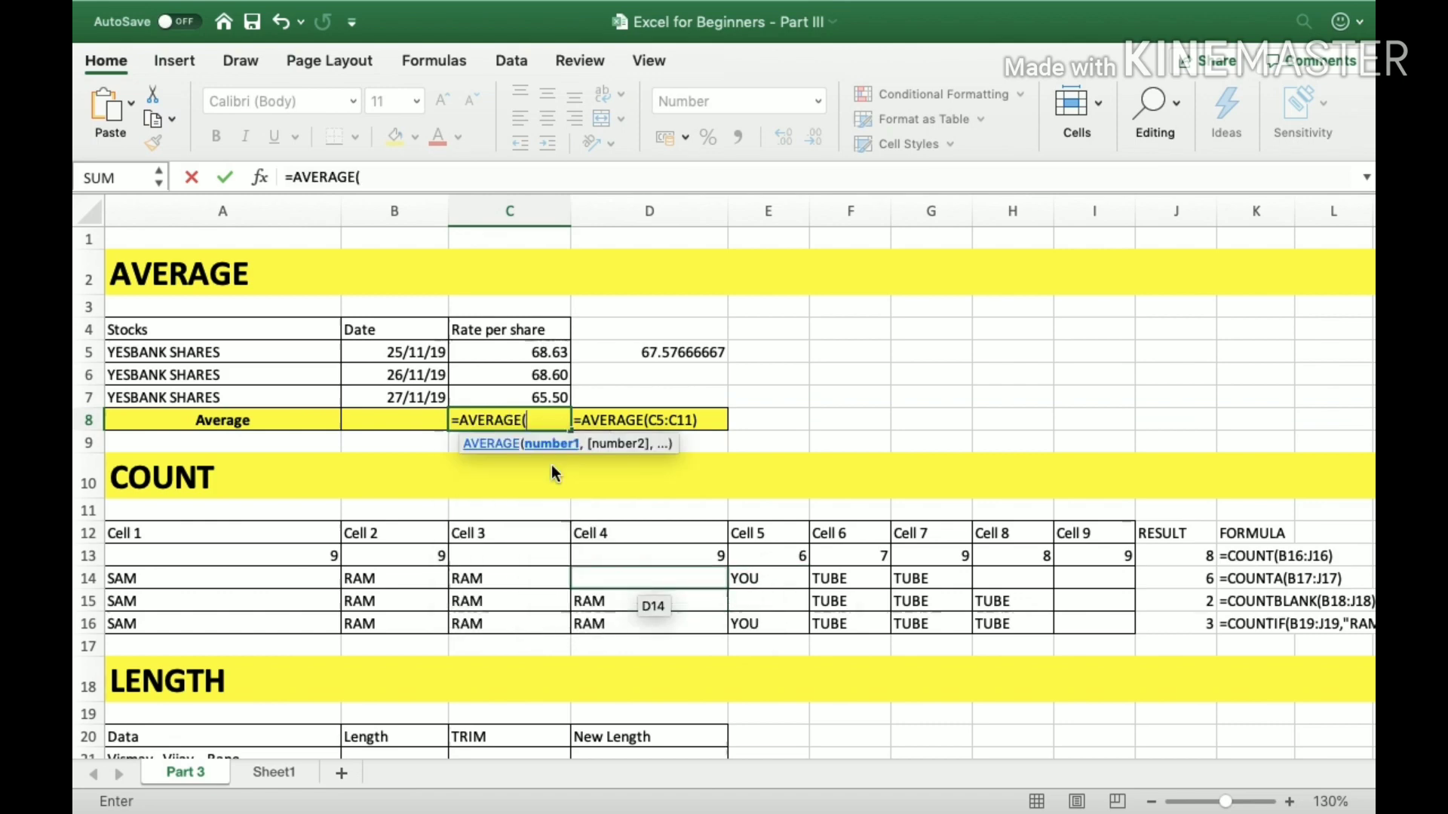
left_click(563, 347)
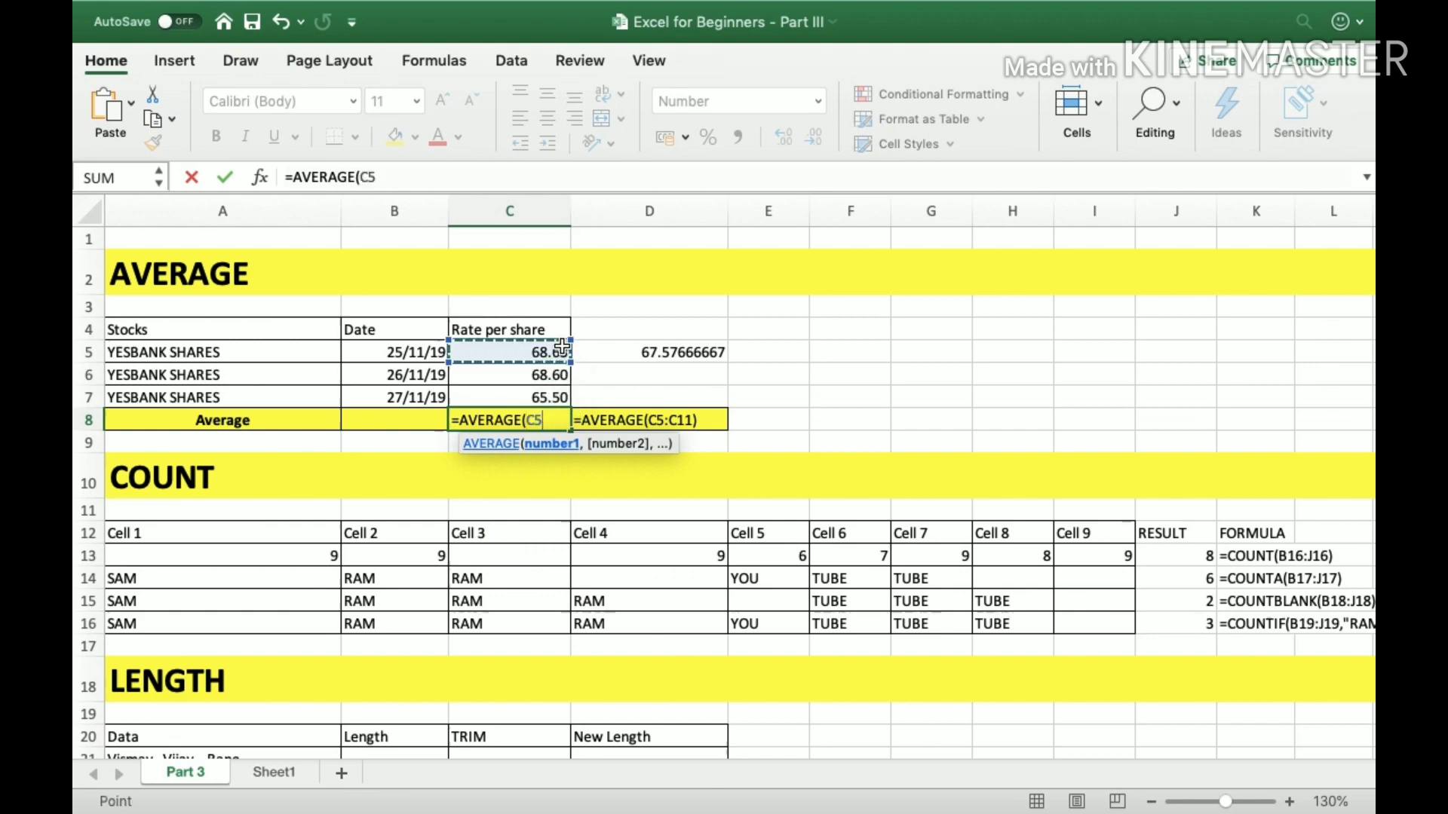
key("shift+Down")
key("shift+Down")
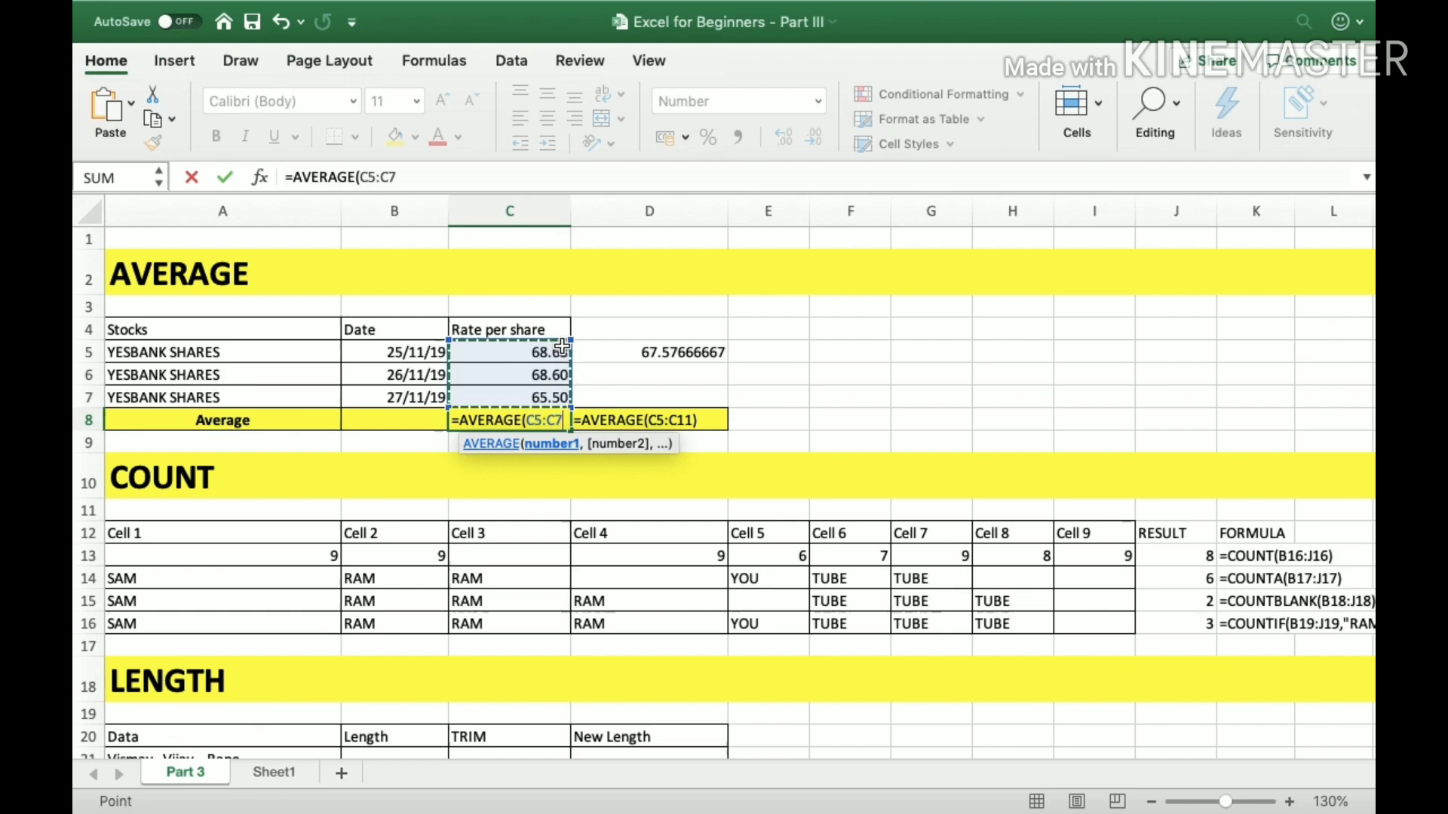
type(")")
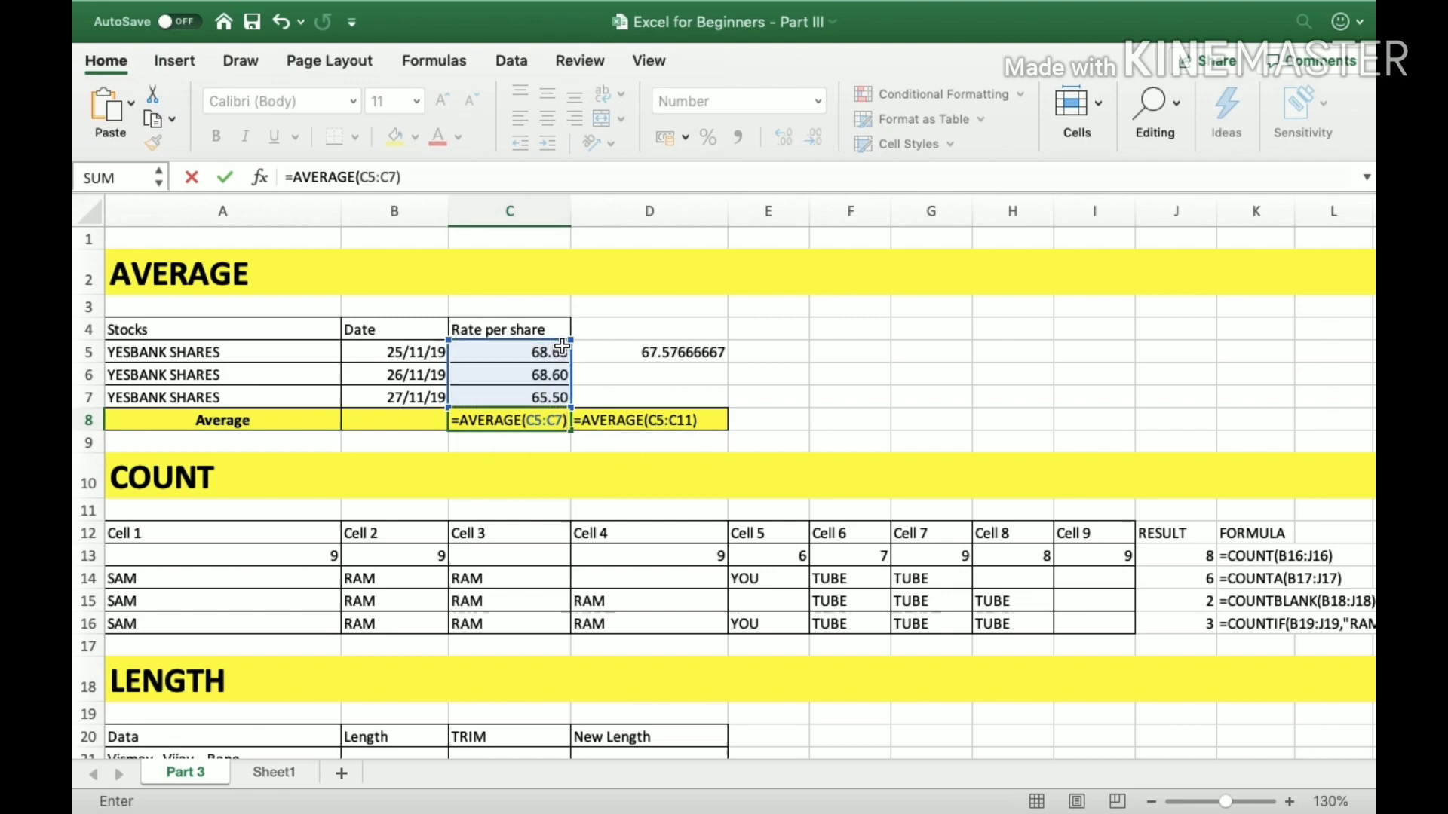
key("Return")
key("Up")
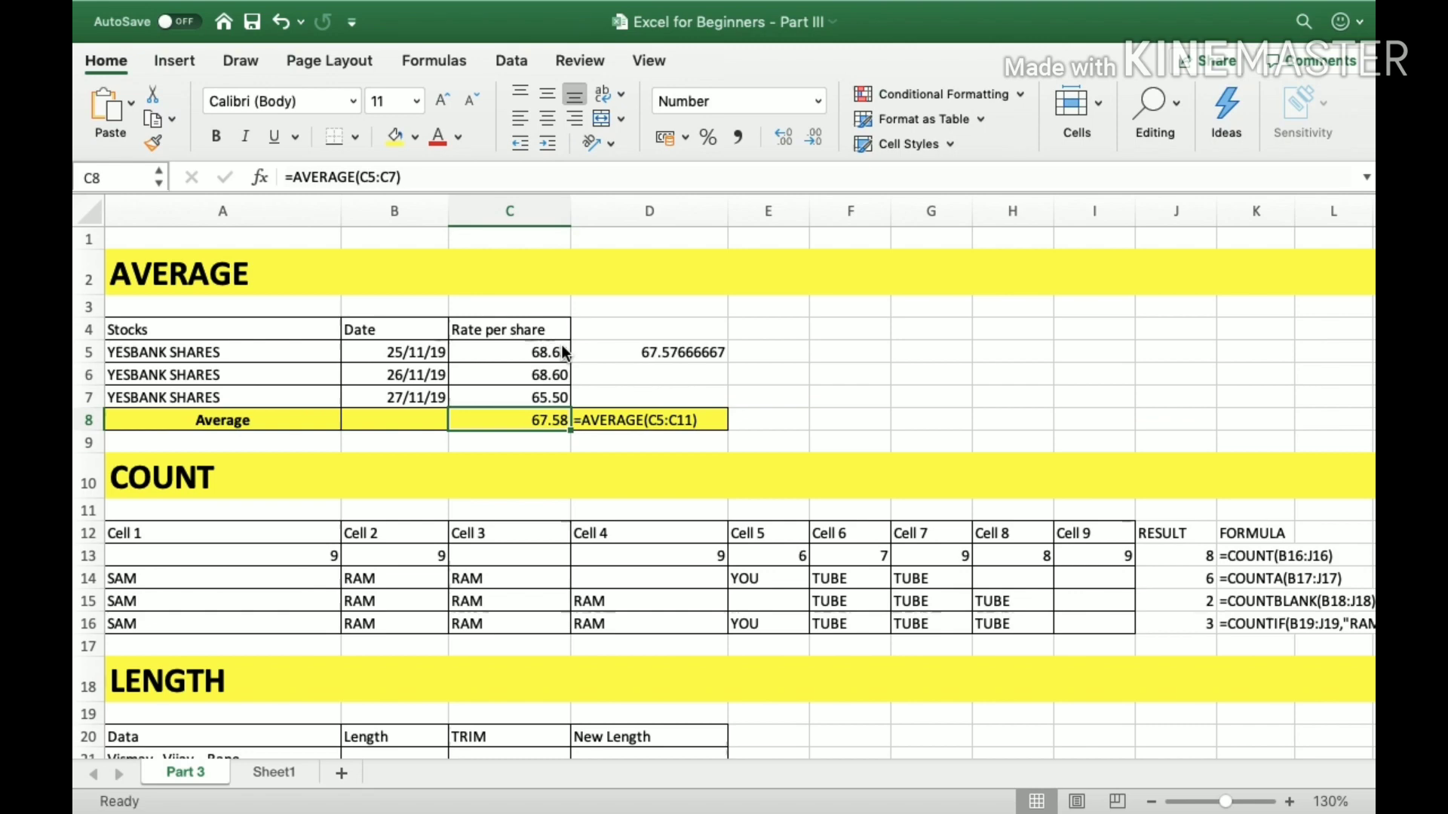
Review the rates in column C, the average formula in C8 and the formula text in D8.
key("Up")
key("Down")
key("Up")
key("Up")
key("Up")
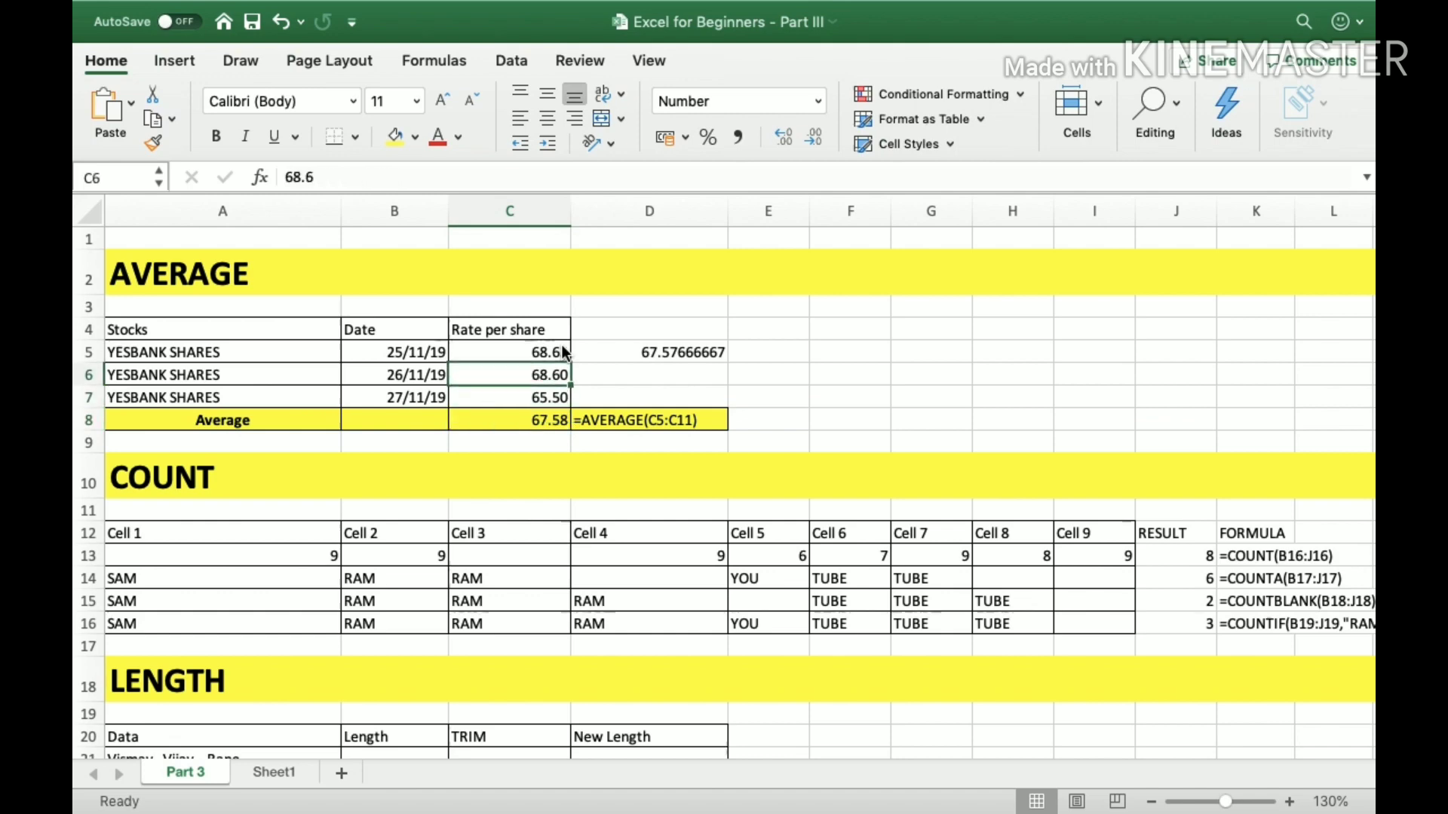
key("Right")
key("Left")
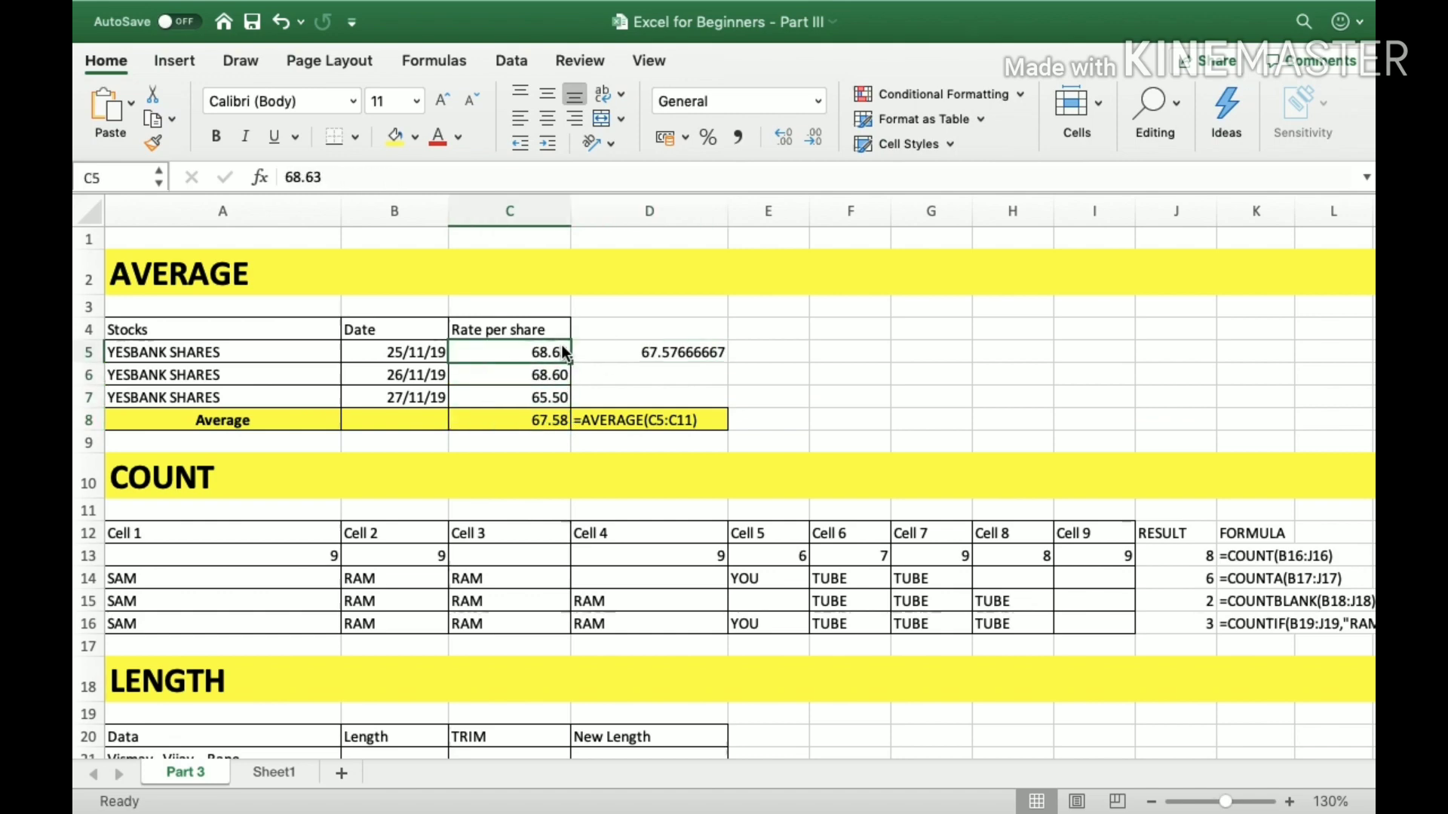
key("Down")
key("Down")
key("Down")
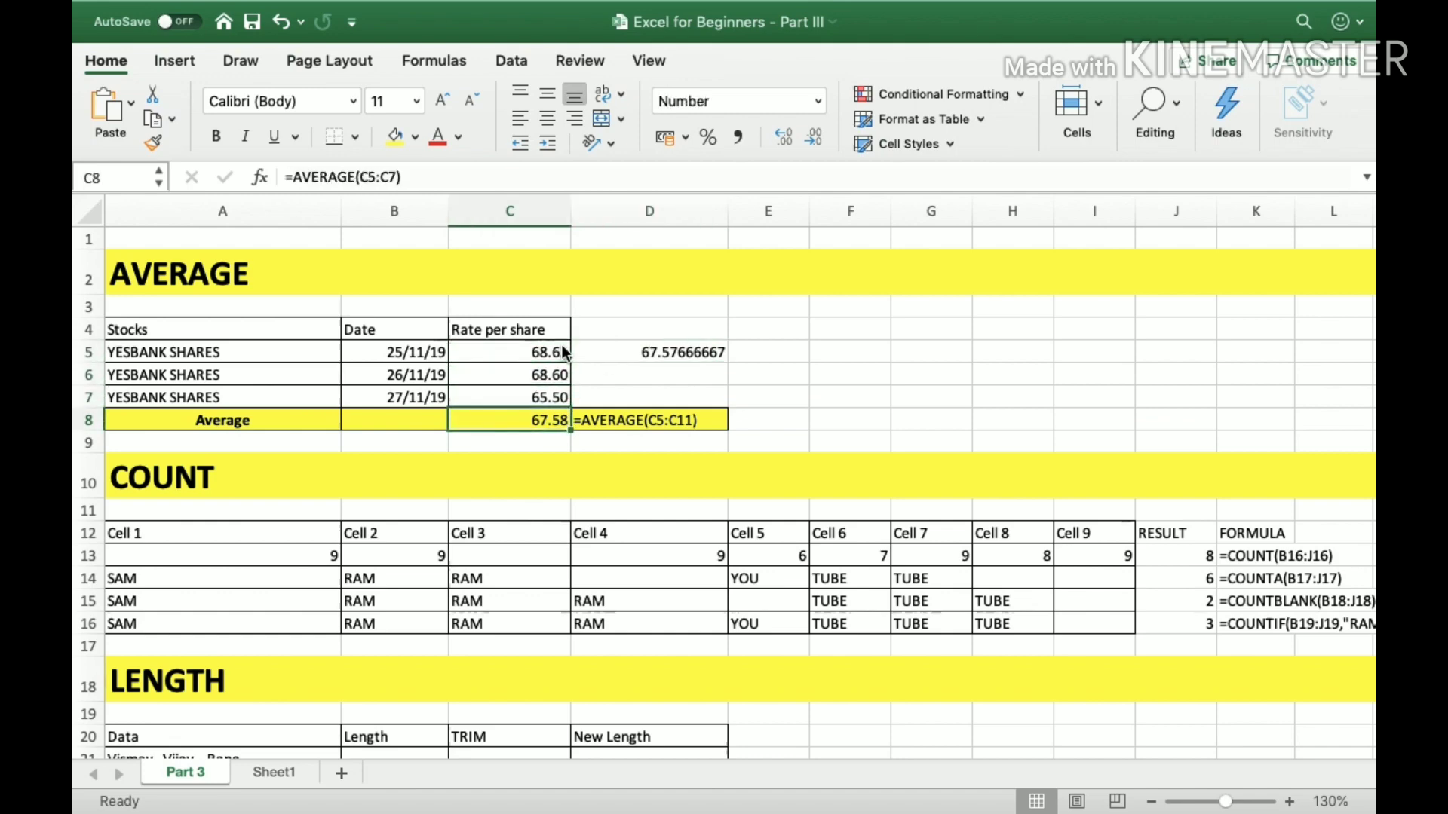
key("Right")
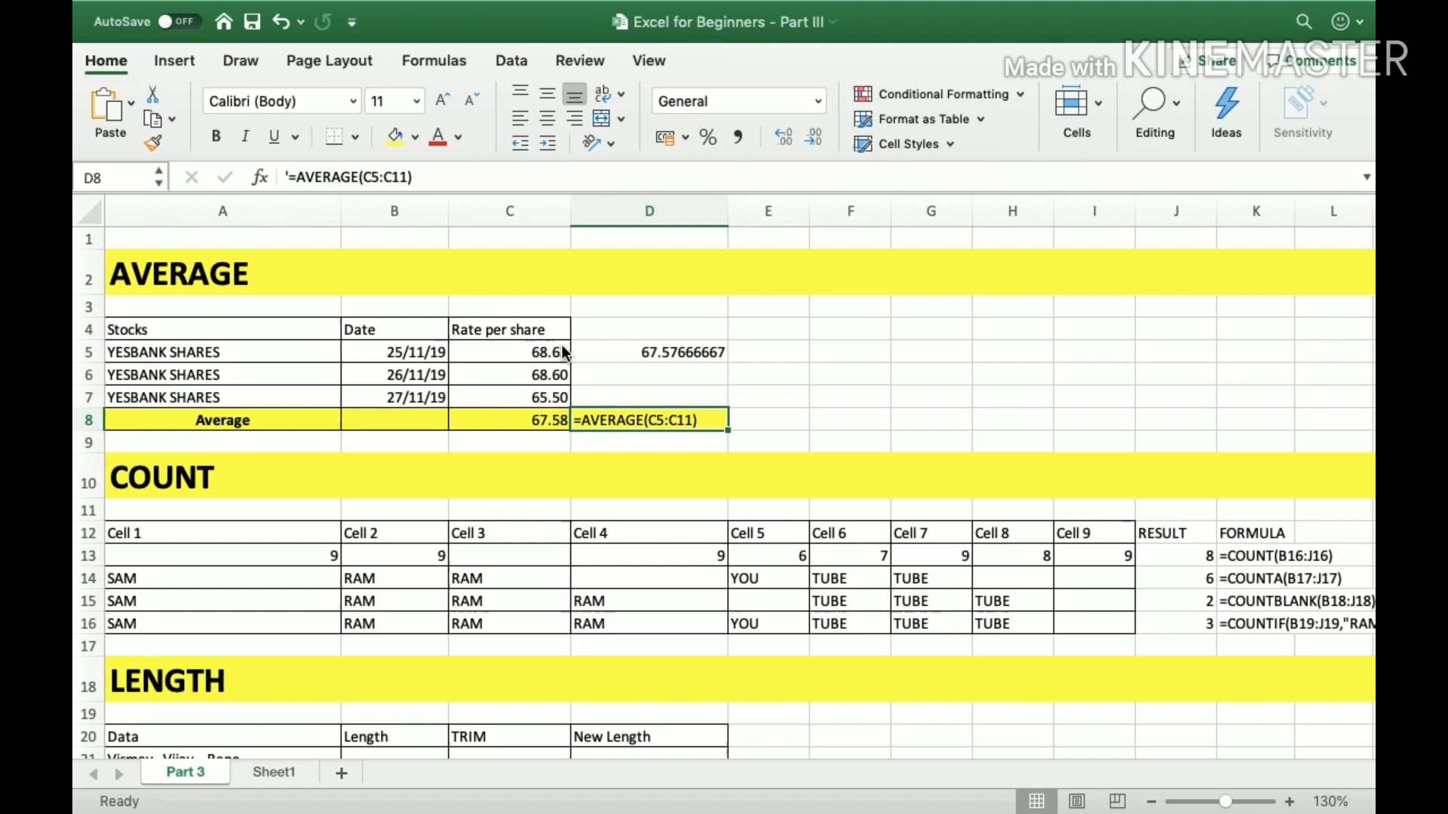
Enter d in cell D7 beside the last share rate.
key("Left")
key("Right")
key("Left")
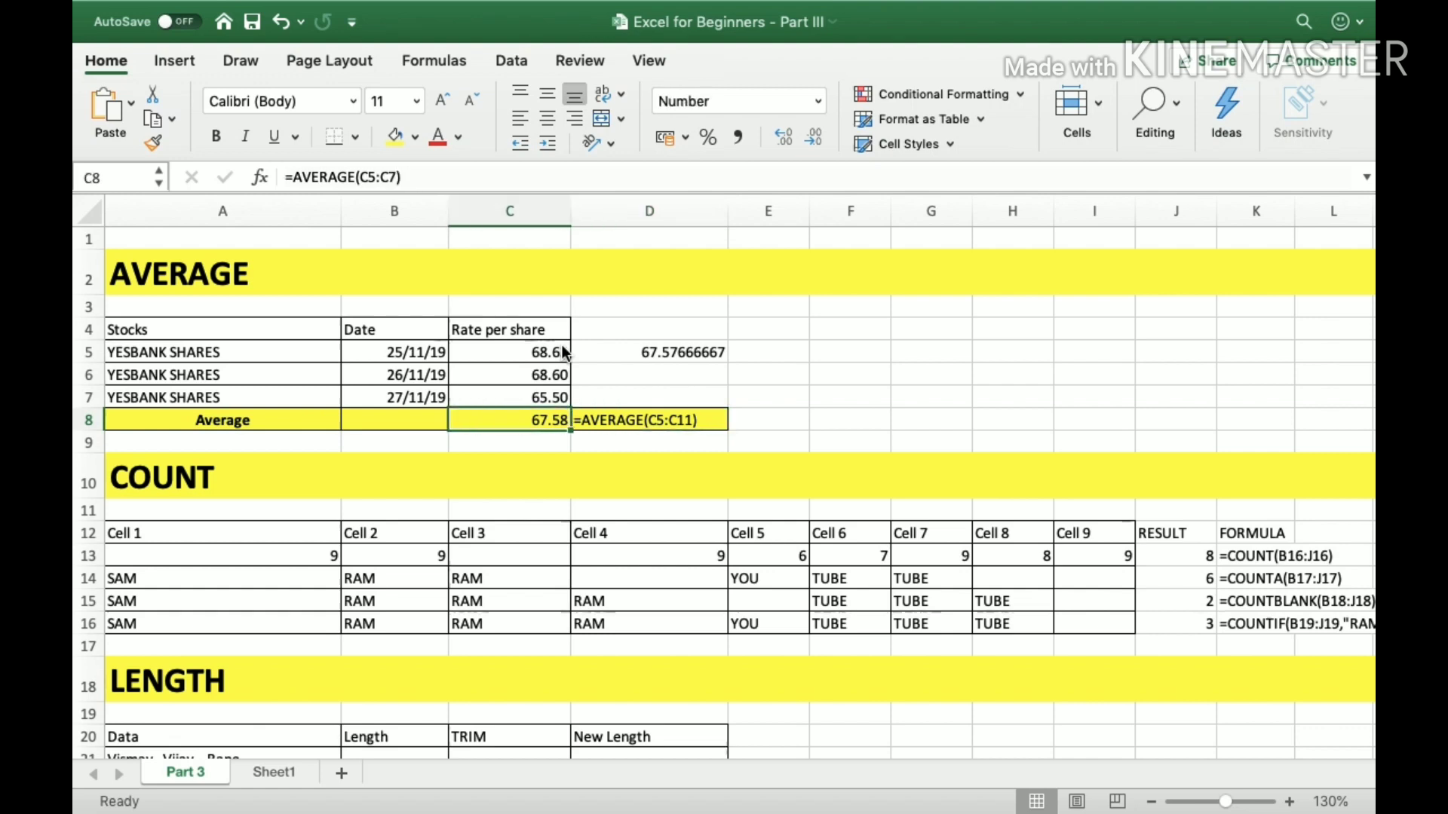
key("Right")
key("Up")
type("d")
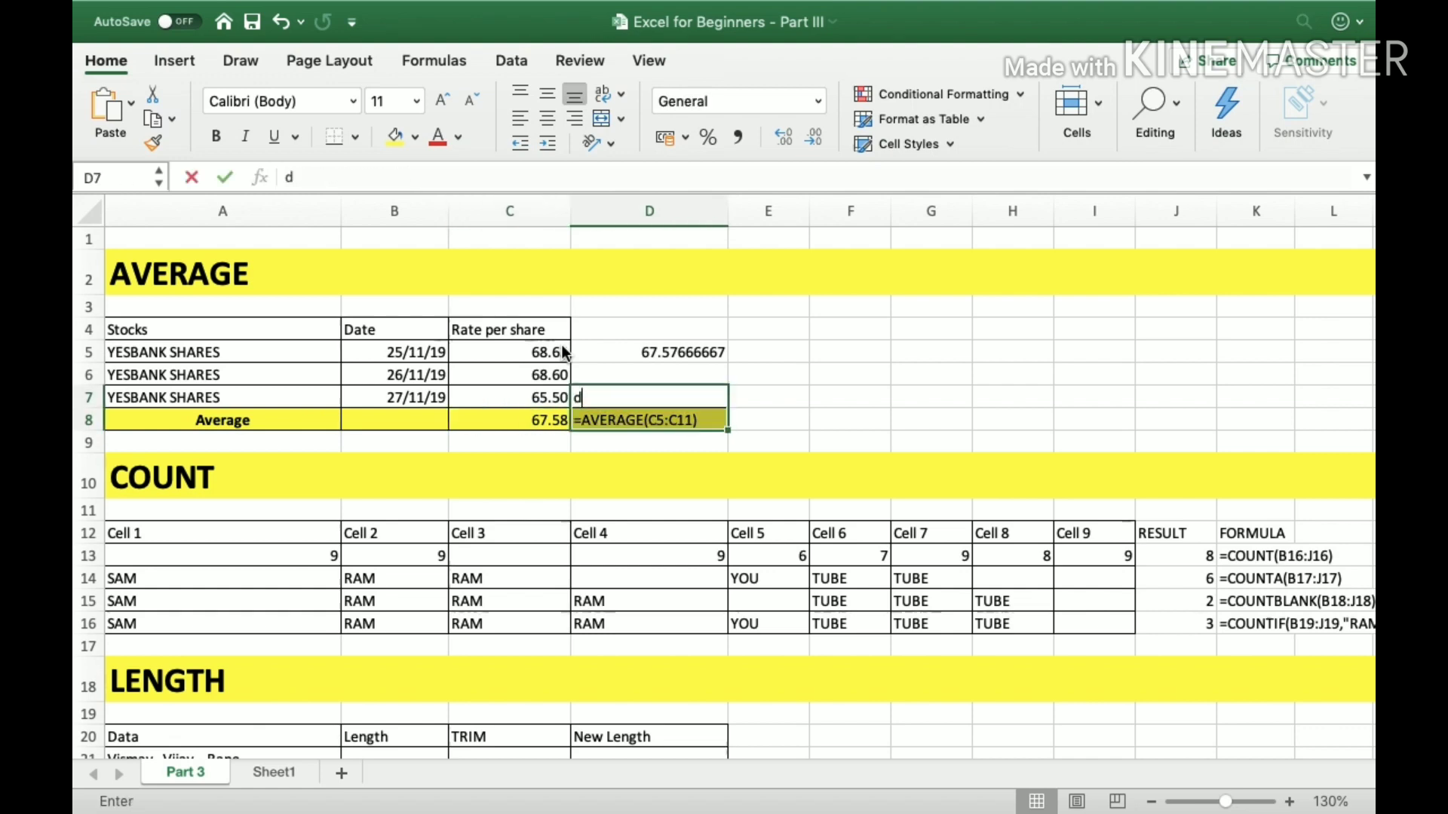
key("Return")
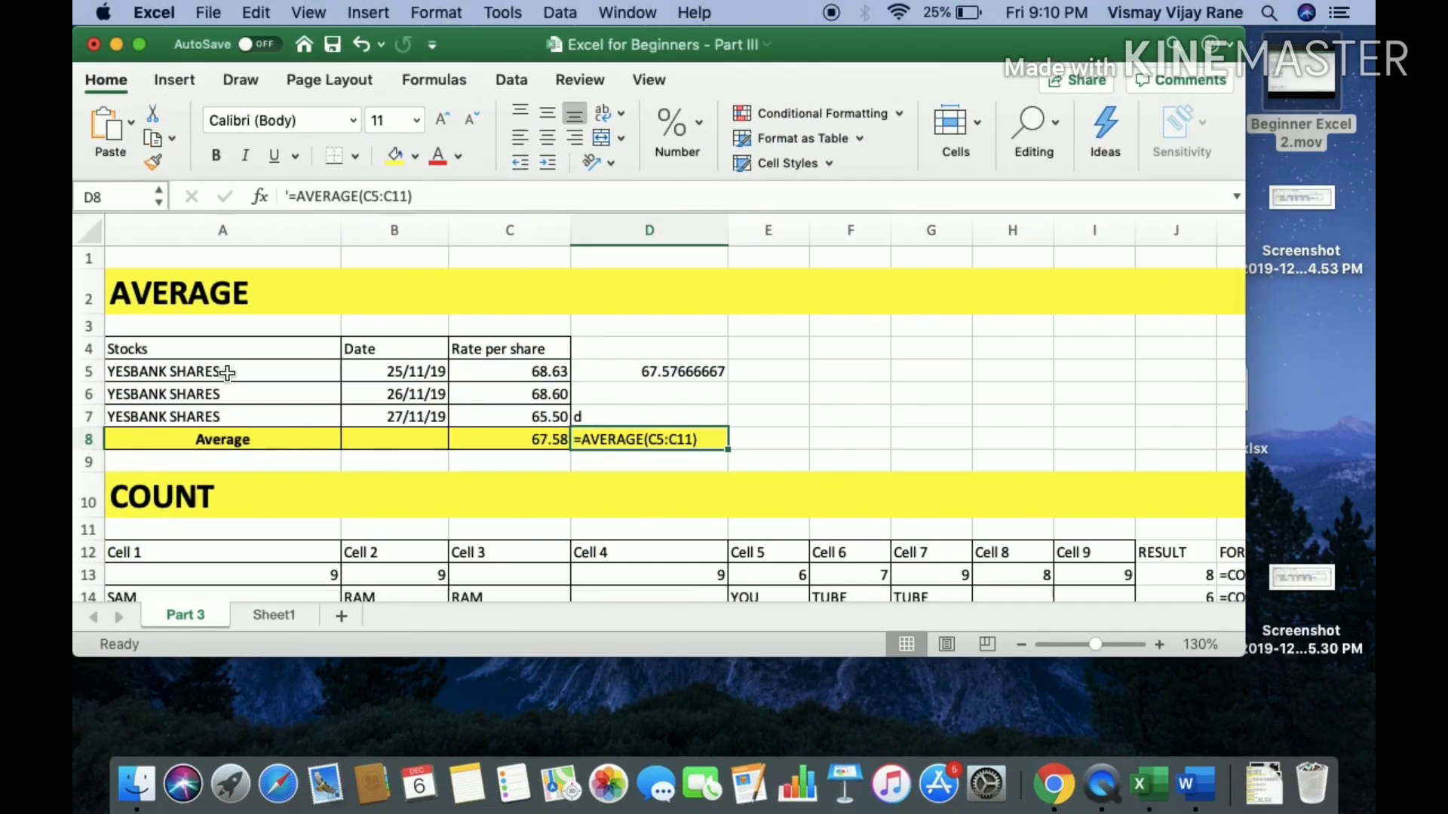
left_click(142, 52)
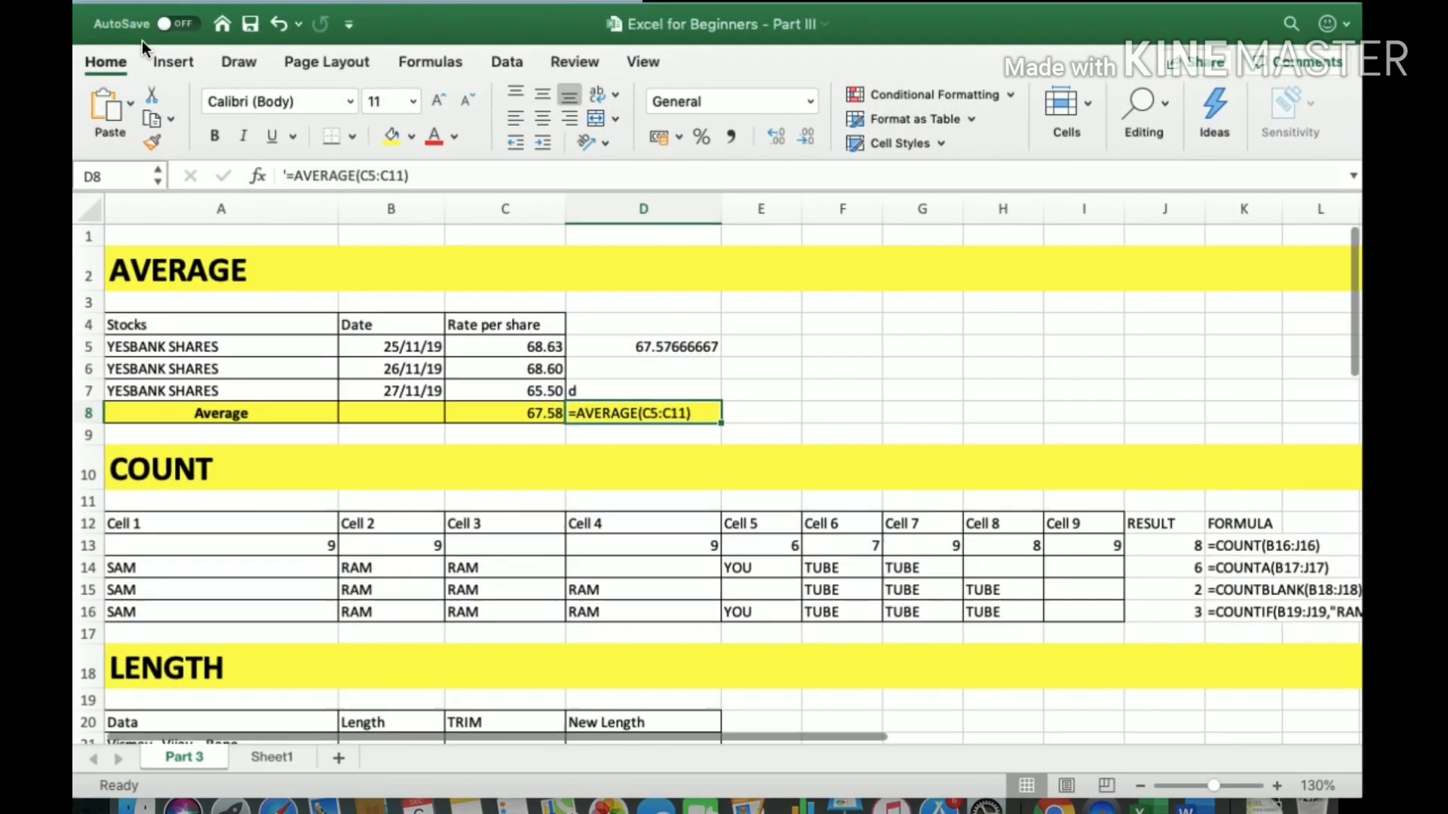
Examine the COUNT formula in J13 of the COUNT section and the row 13 values it refers to.
scroll(263, 422, "down", 3)
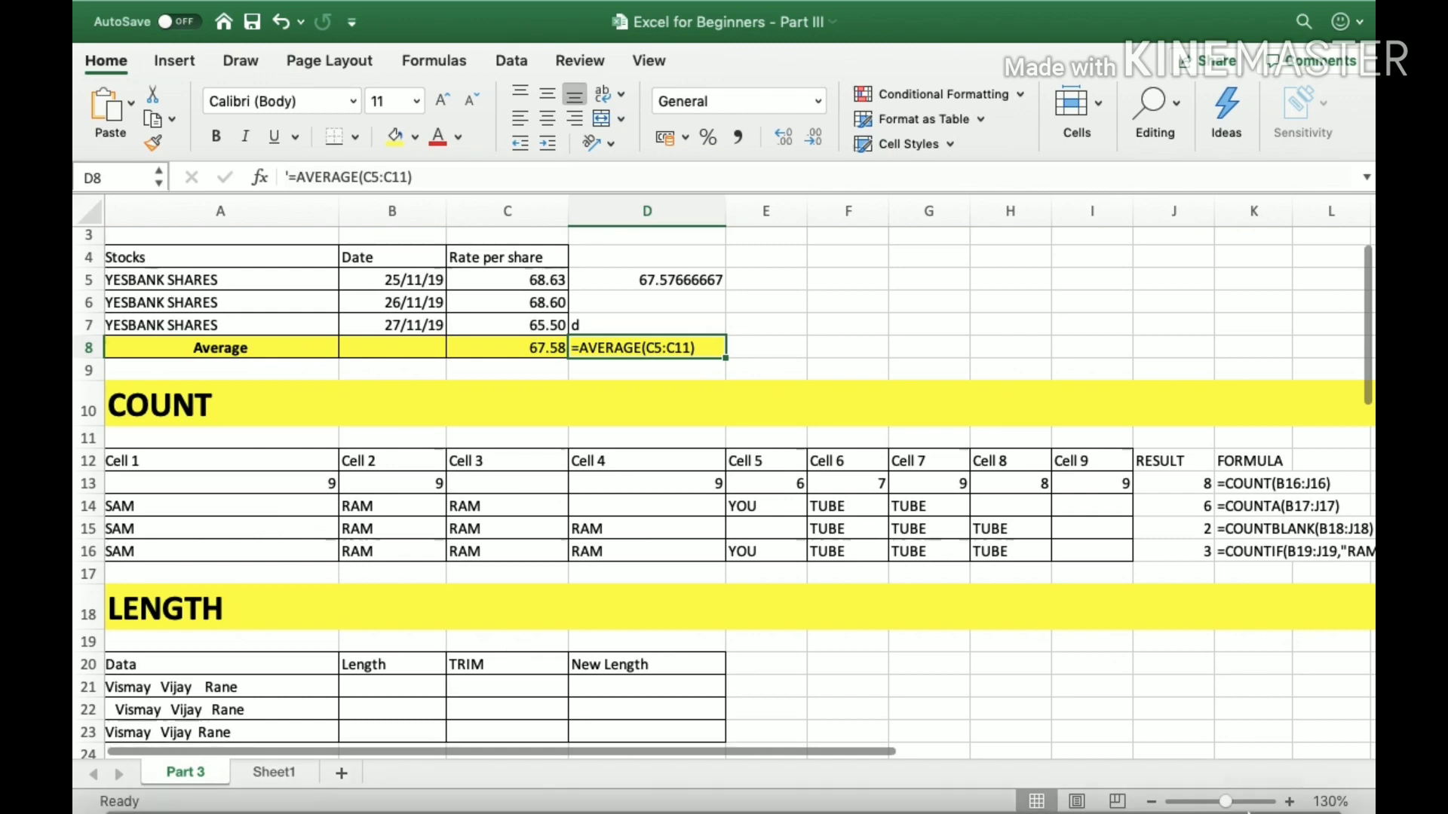
left_click(1208, 490)
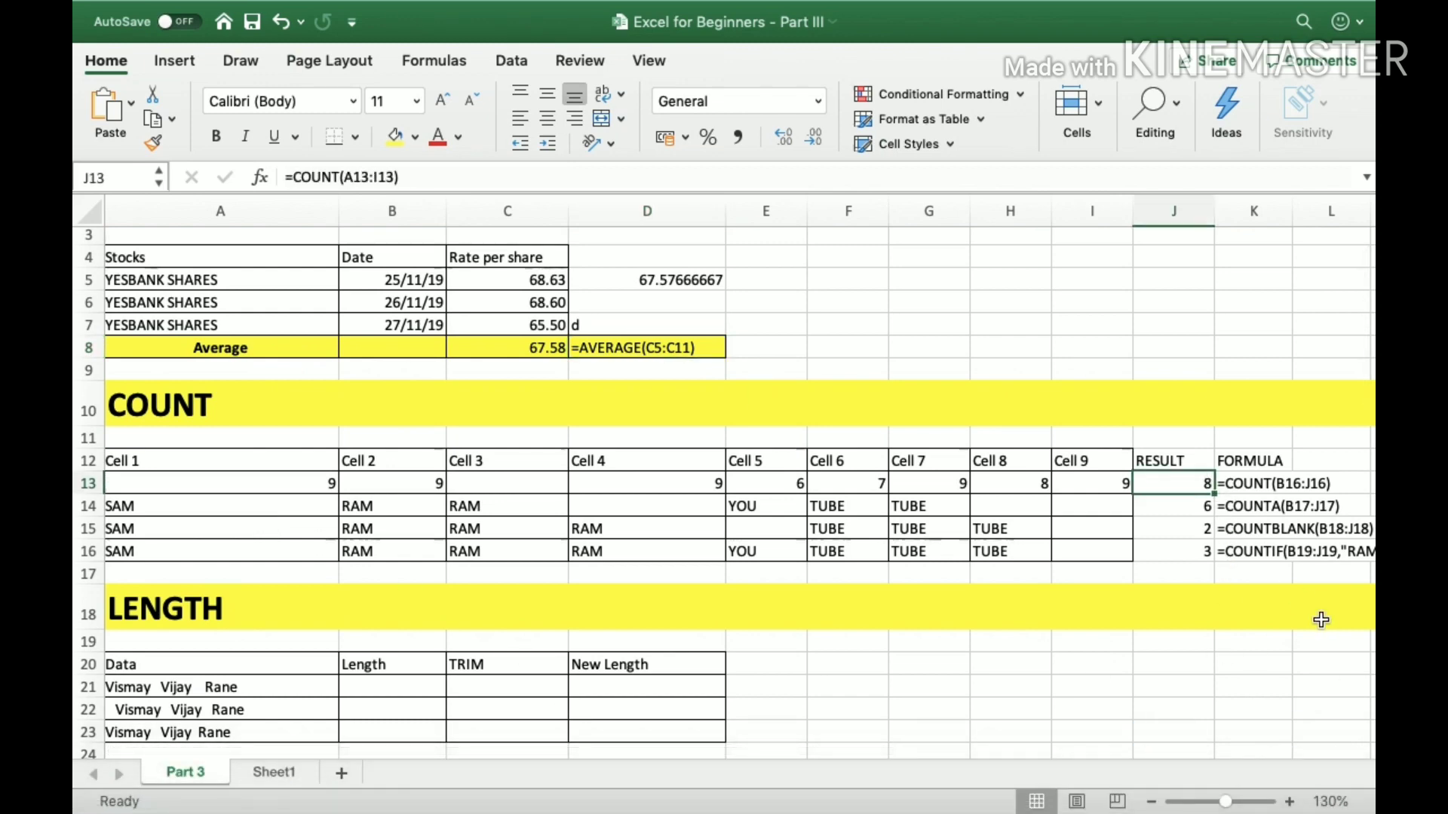
key("Left")
key("Left")
key("Left")
key("Left")
key("Left")
key("Left")
key("Left")
key("Right")
key("Right")
key("Right")
key("Right")
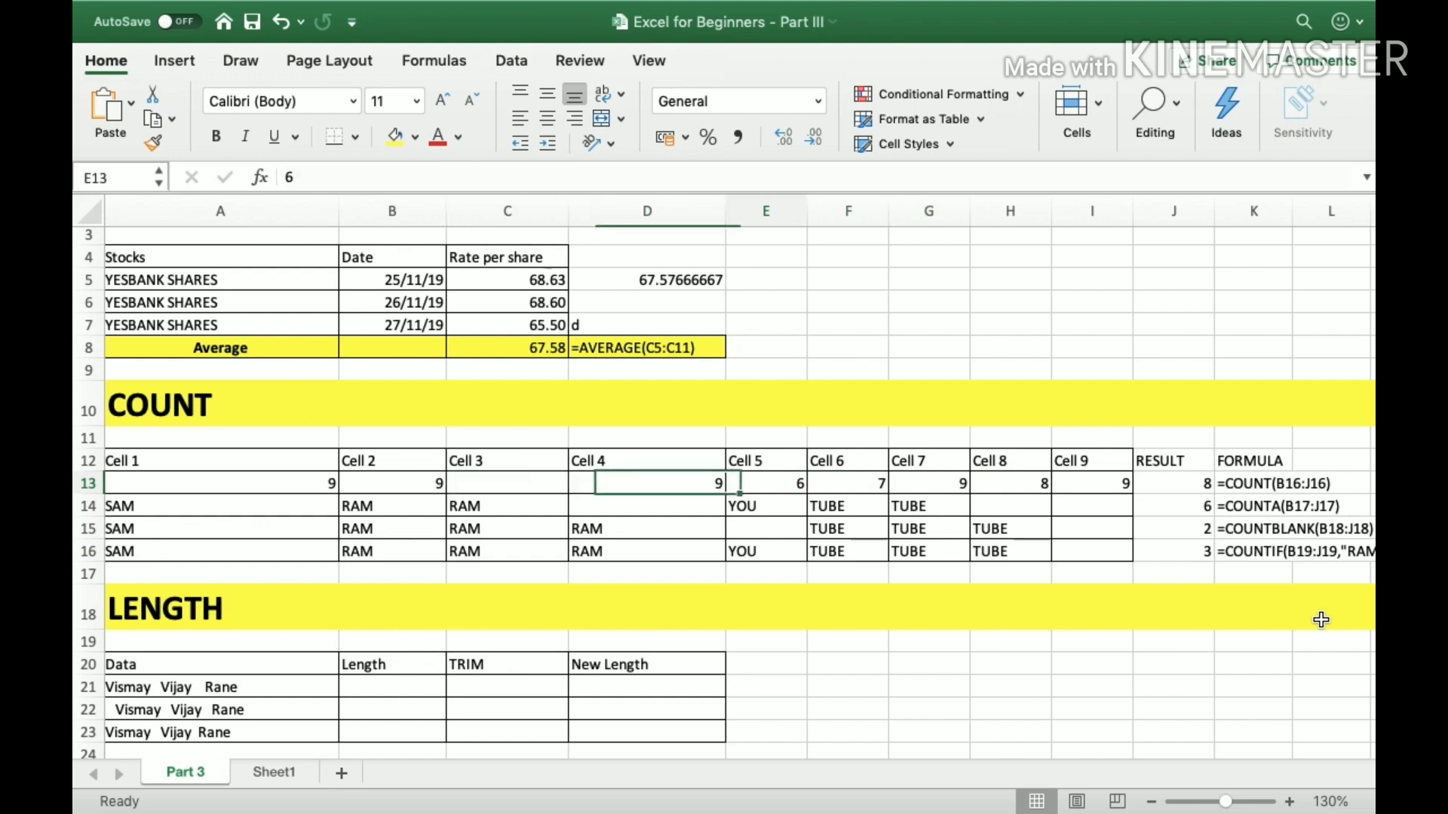
key("Right")
key("Right")
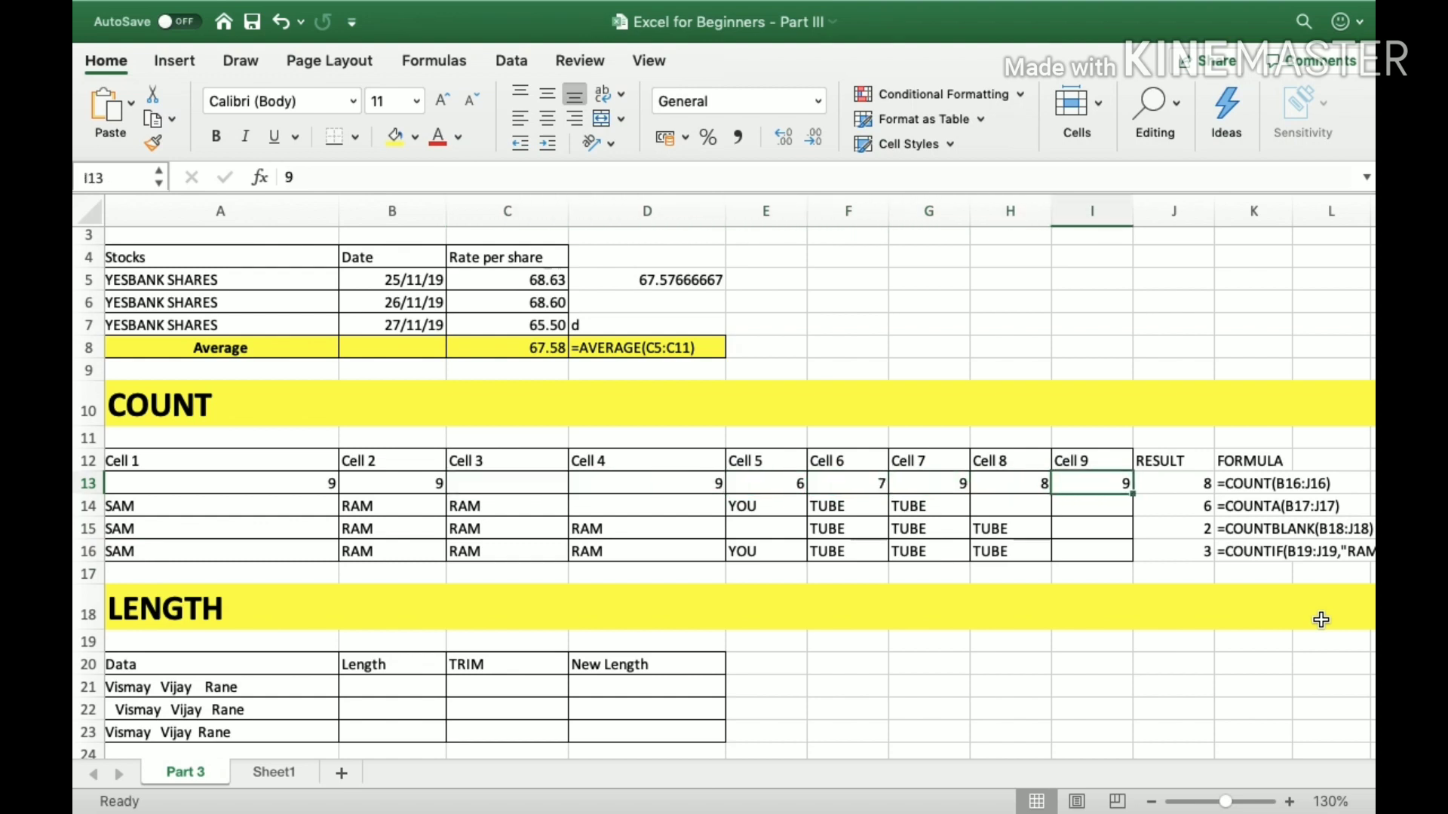
key("Right")
key("Left")
key("Left")
key("Right")
key("Right")
key("Left")
key("Right")
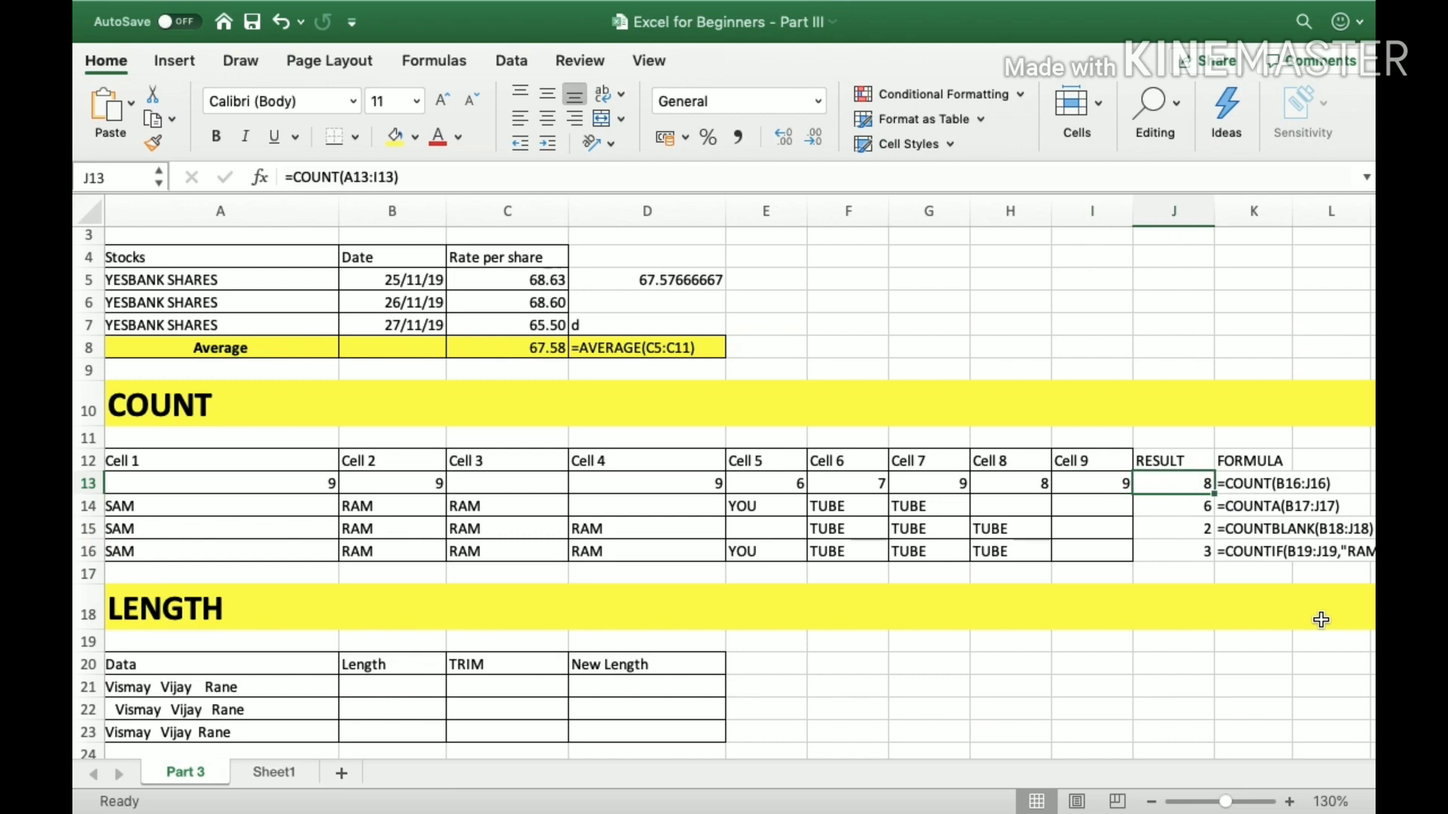
Highlight the row 13 values A13:I13 and inspect the Cell 8 and Cell 9 columns.
key("Left")
key("Left")
key("Left")
key("Left")
key("Left")
key("Left")
key("Left")
key("Left")
key("Left")
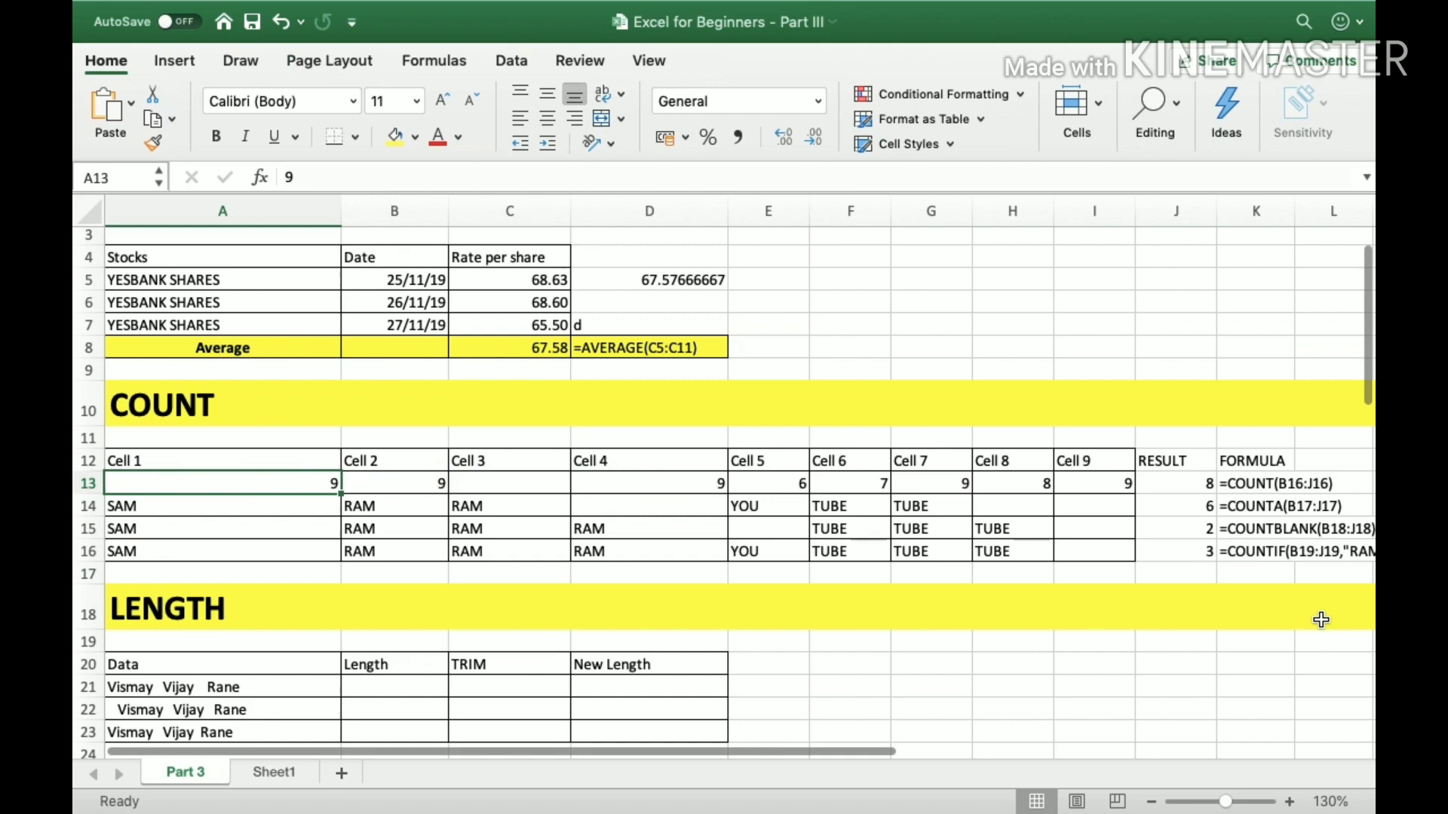
key("Right")
key("Left")
key("shift+Right")
key("shift+Right")
key("shift+Right")
key("shift+Right")
key("shift+Right")
key("shift+Right")
key("shift+Right")
key("shift+Right")
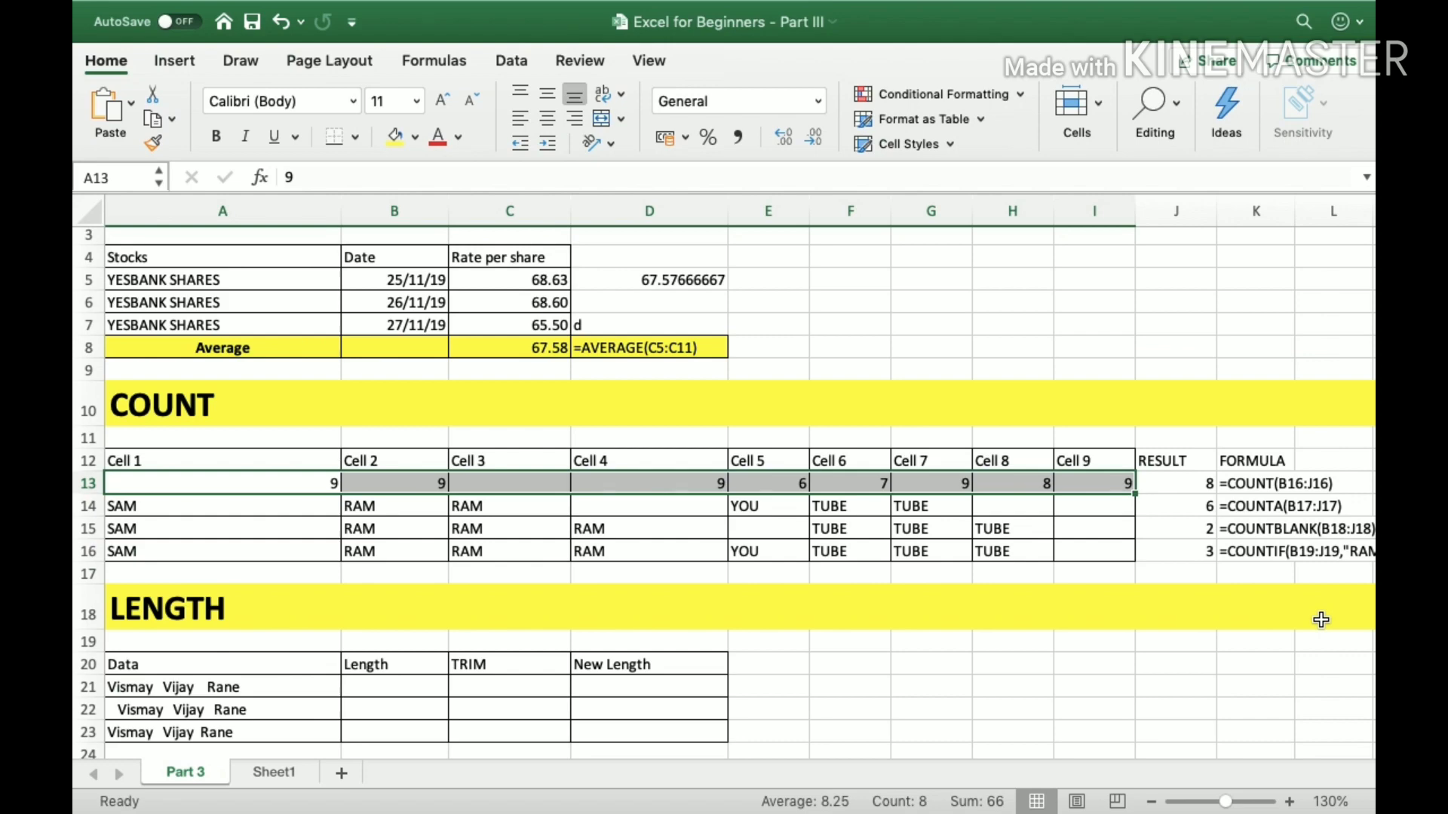
key("Left")
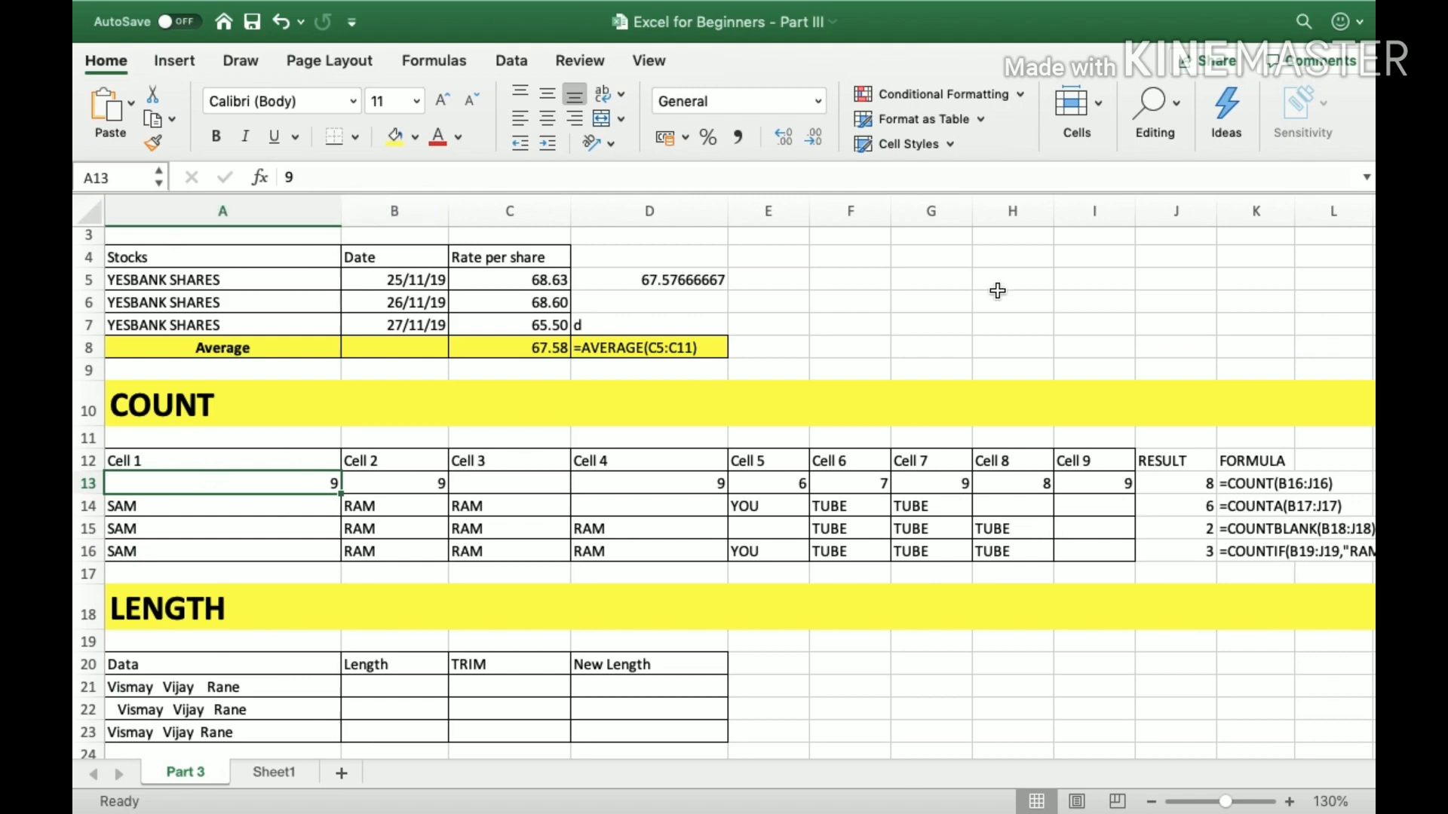
left_click(1011, 209)
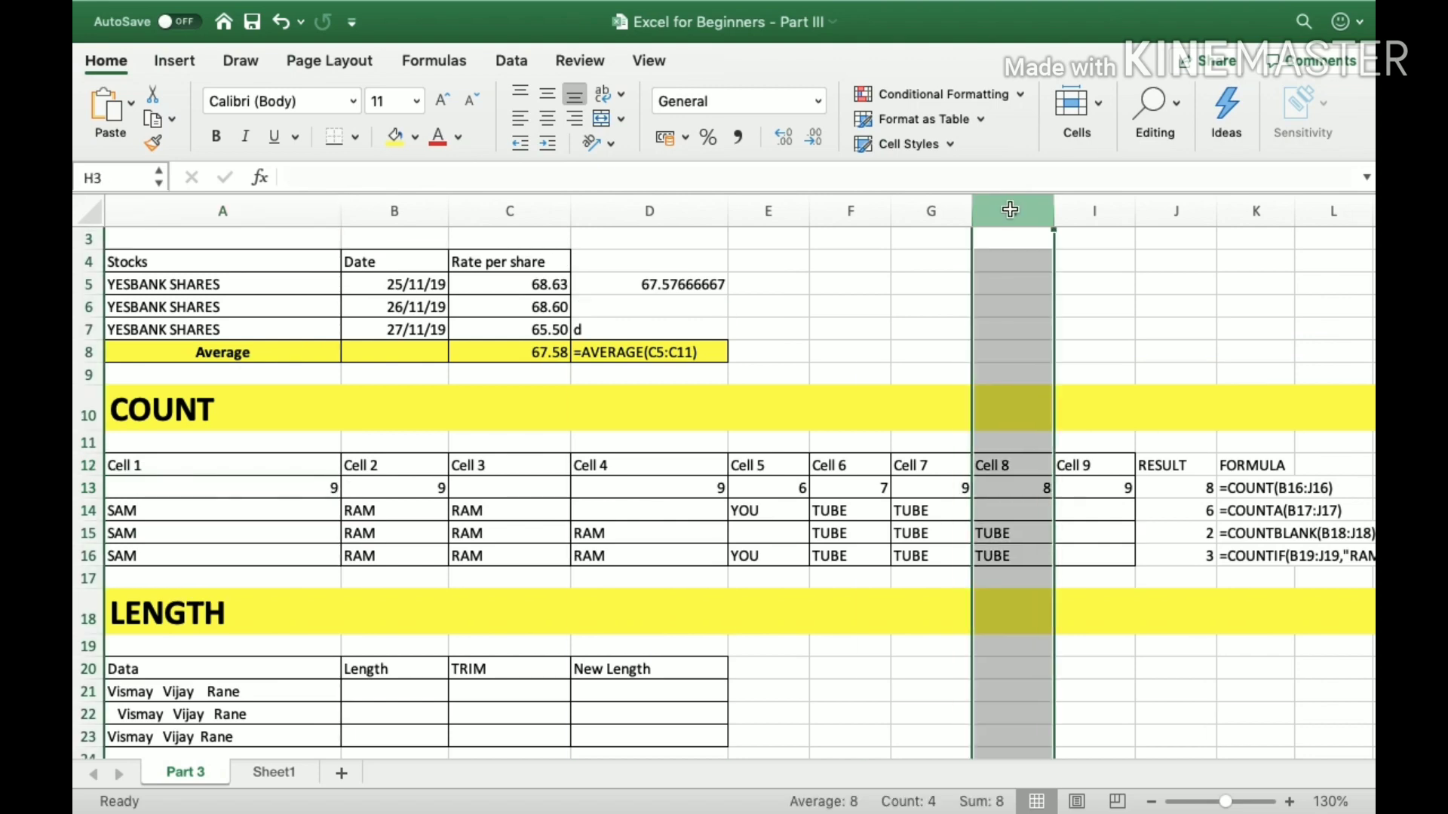
left_click(1026, 489)
left_click(1101, 207)
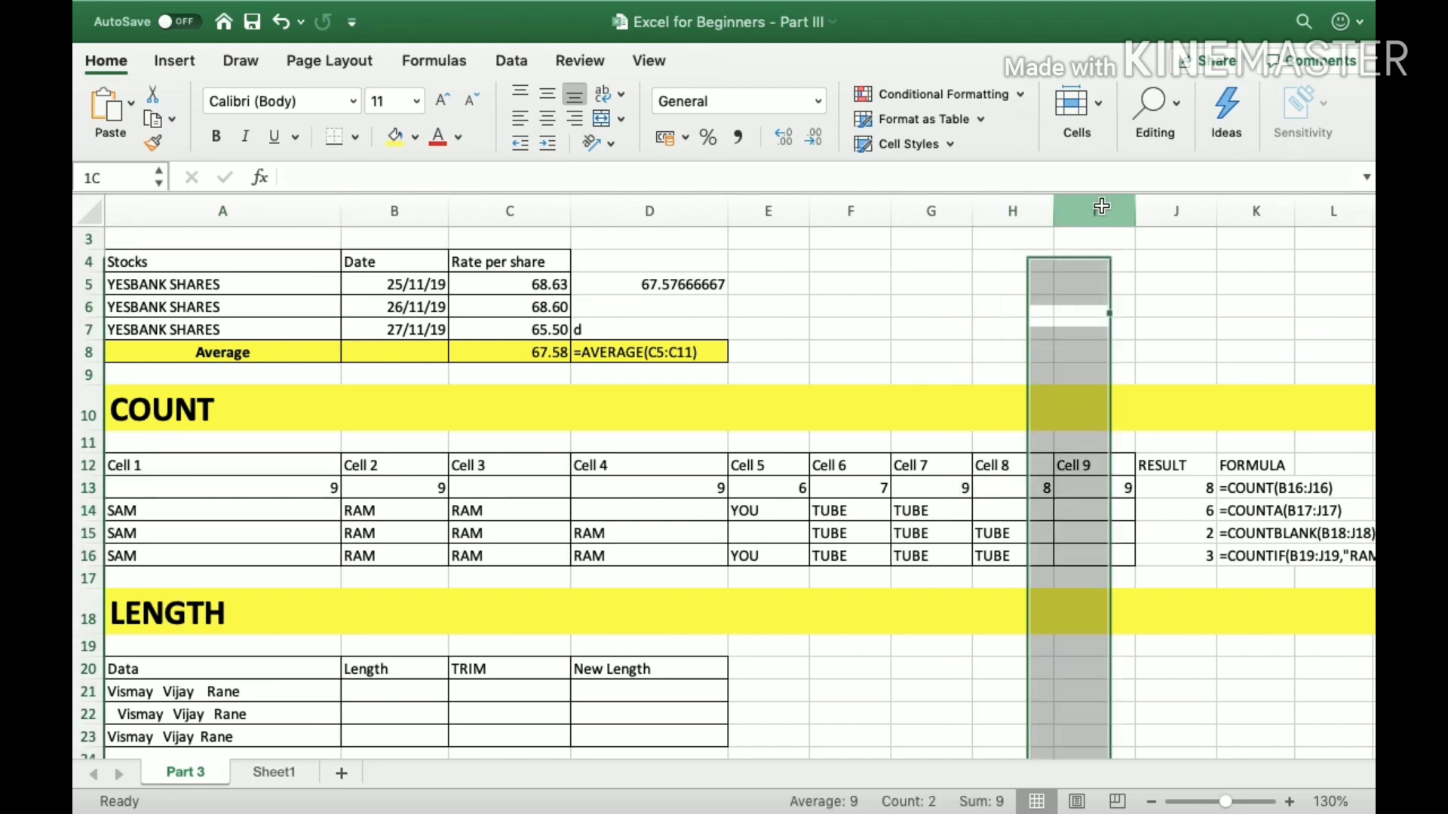
left_click(1085, 494)
Clear cell J13 and re-enter the count of the row's numbers as =COUNT(A13:I13).
left_click(1174, 495)
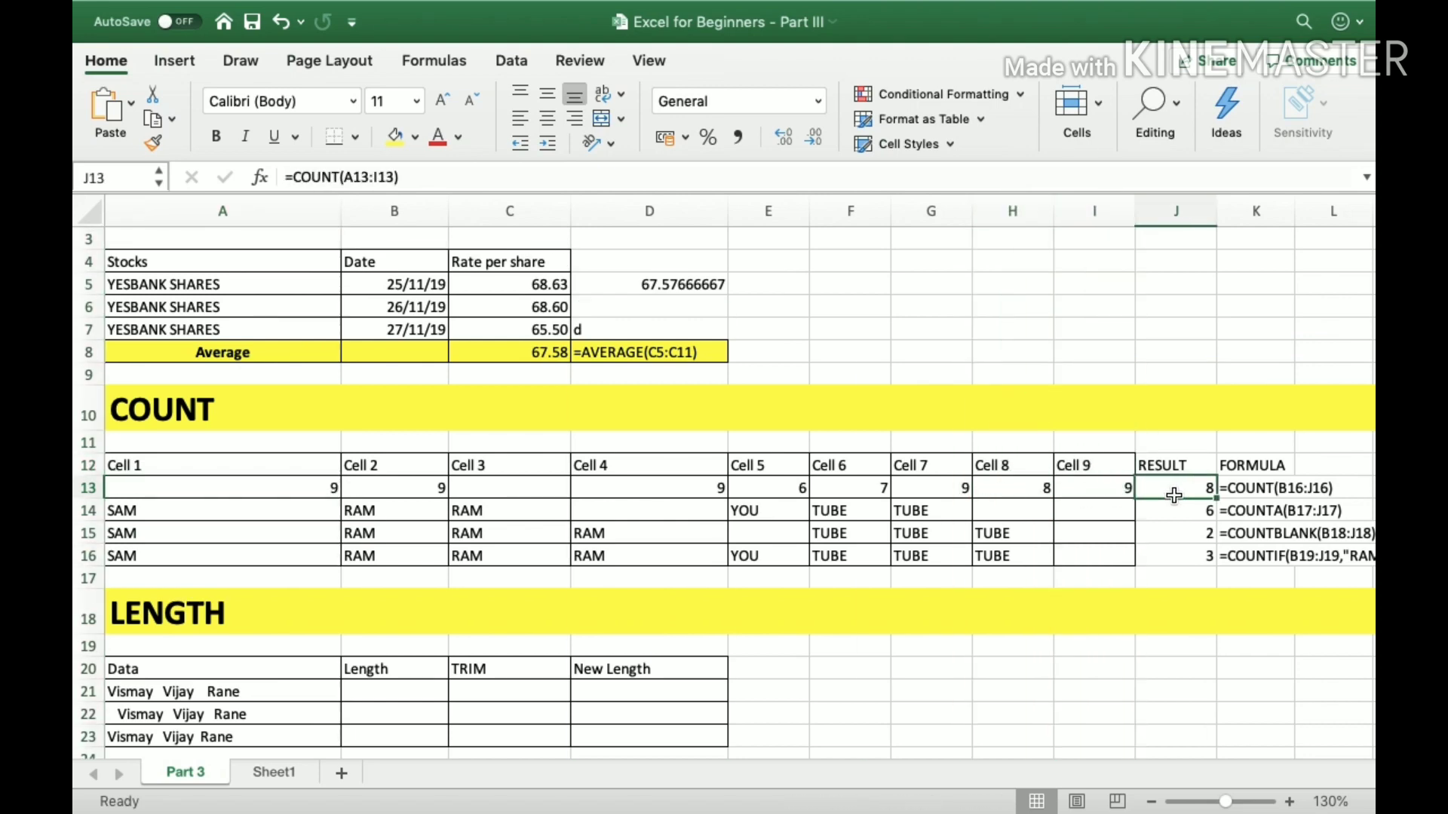
key("Delete")
type("=co")
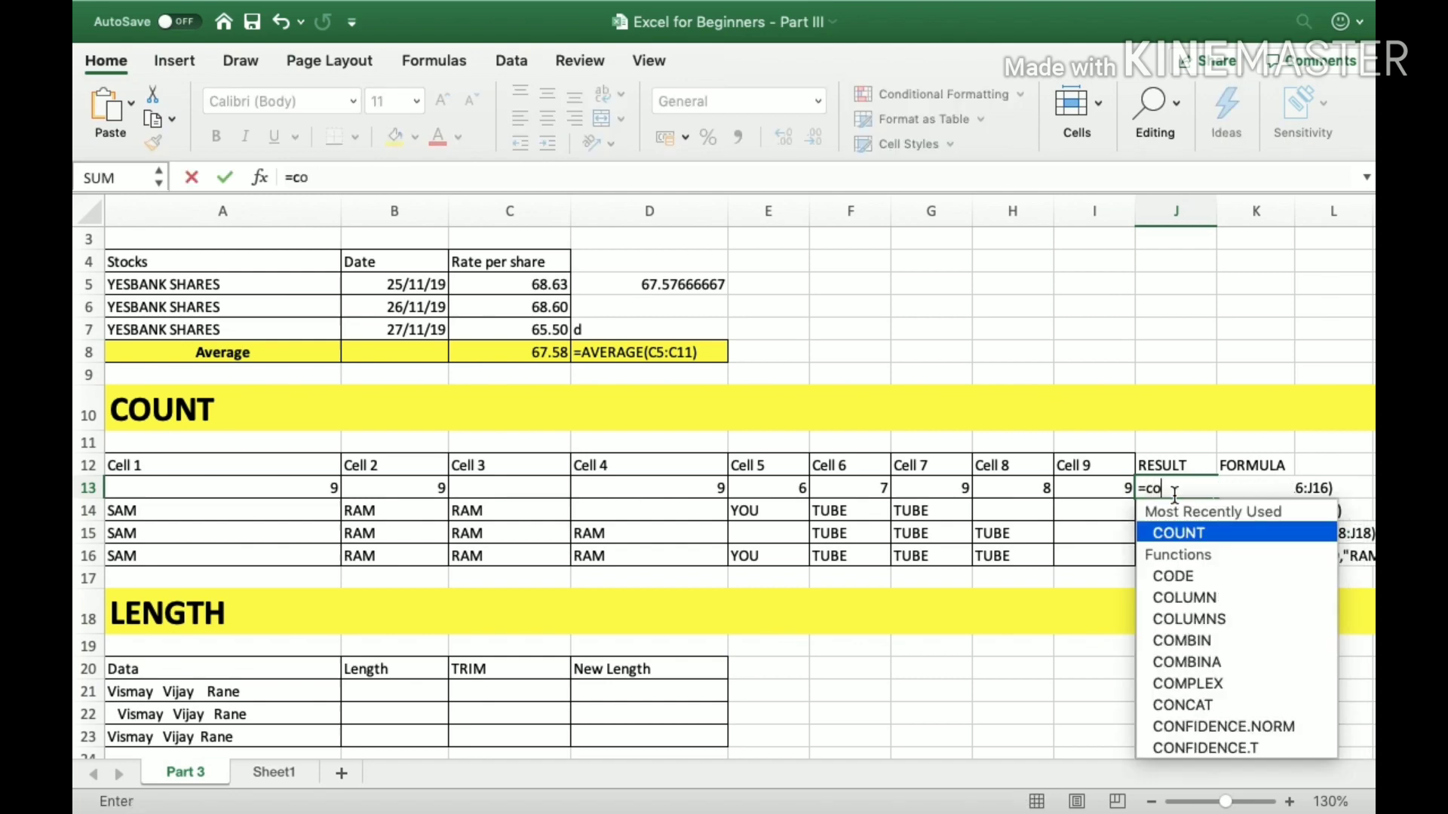
type("unt")
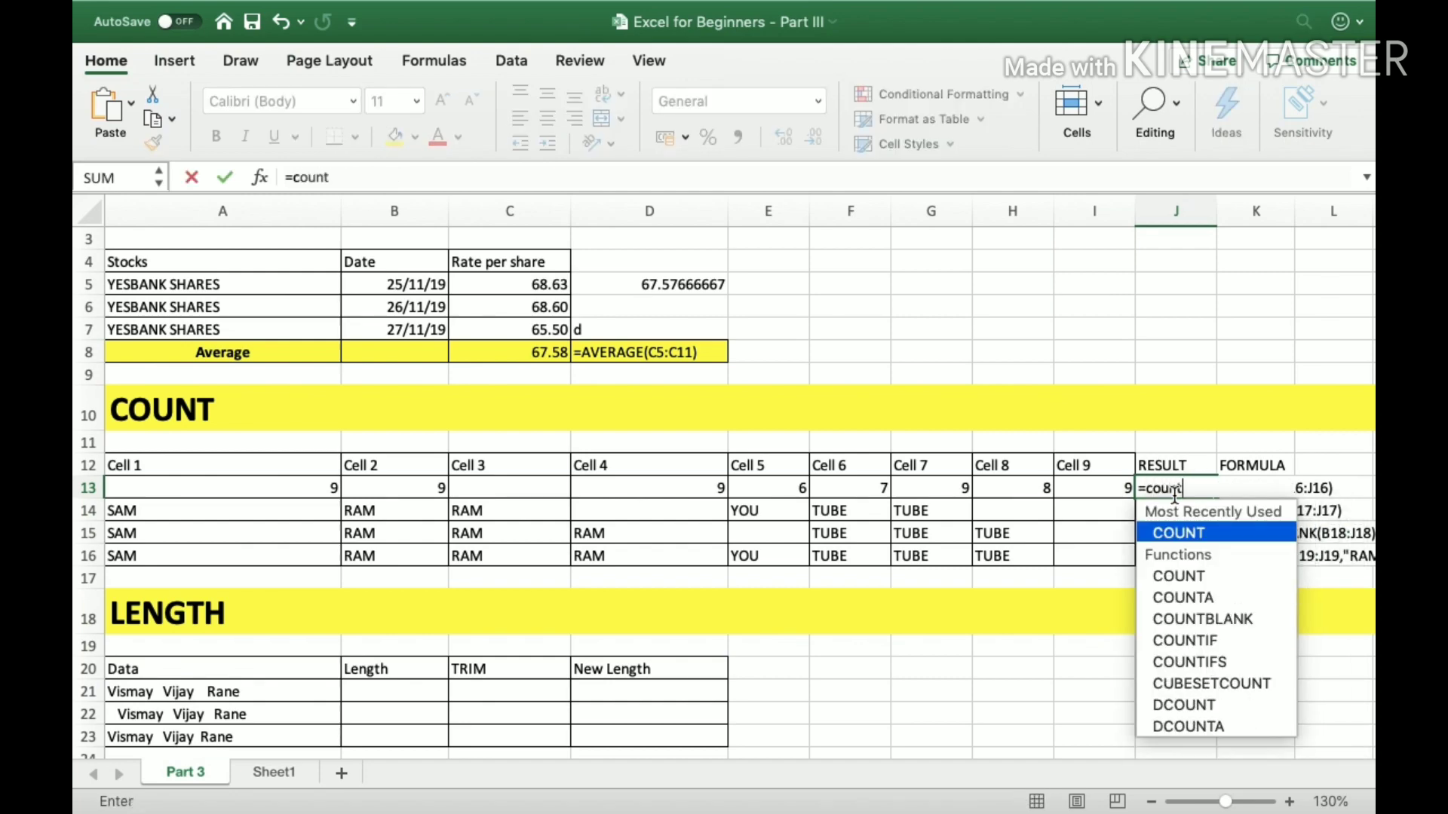
type("(")
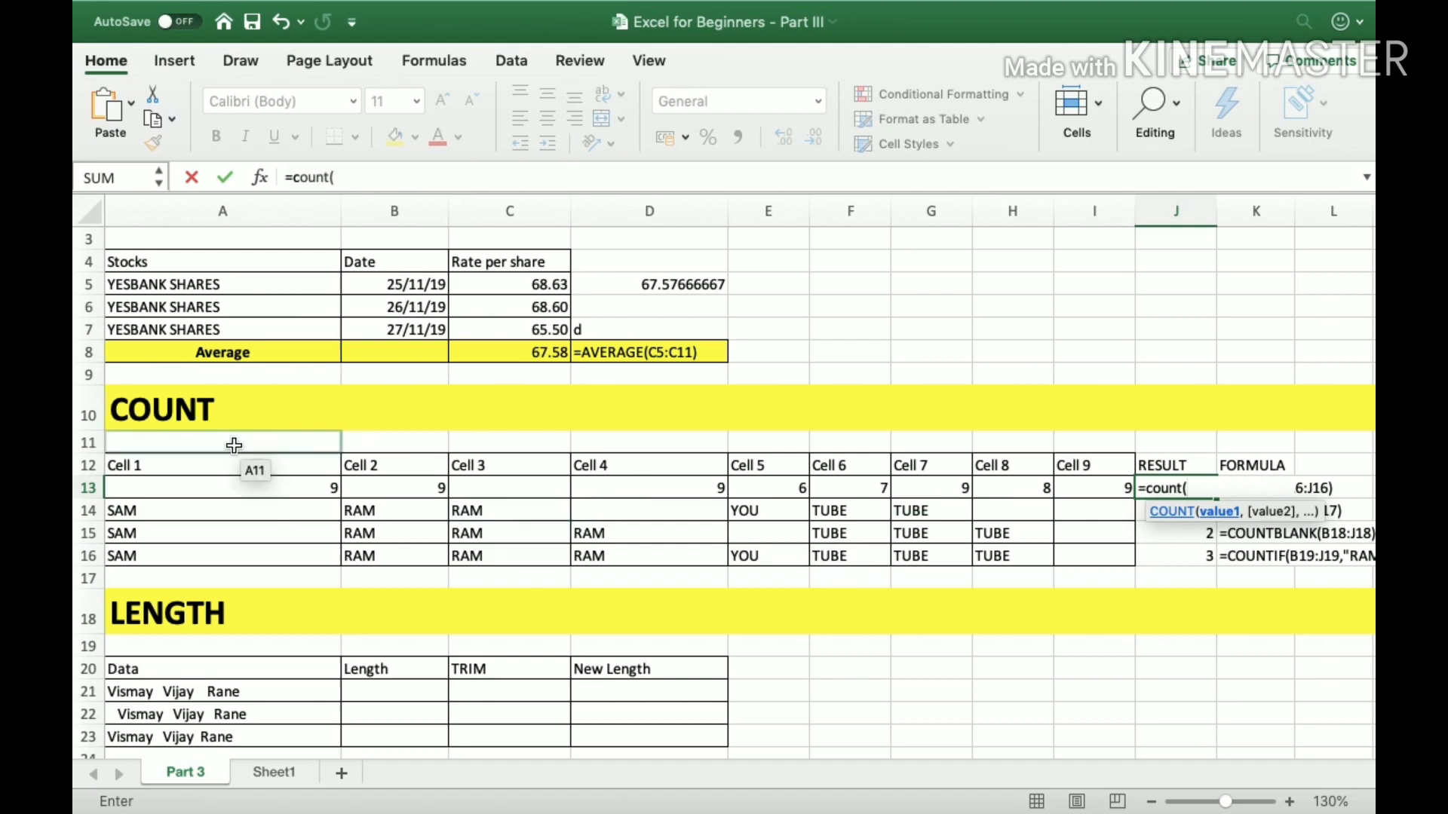
left_click(209, 491)
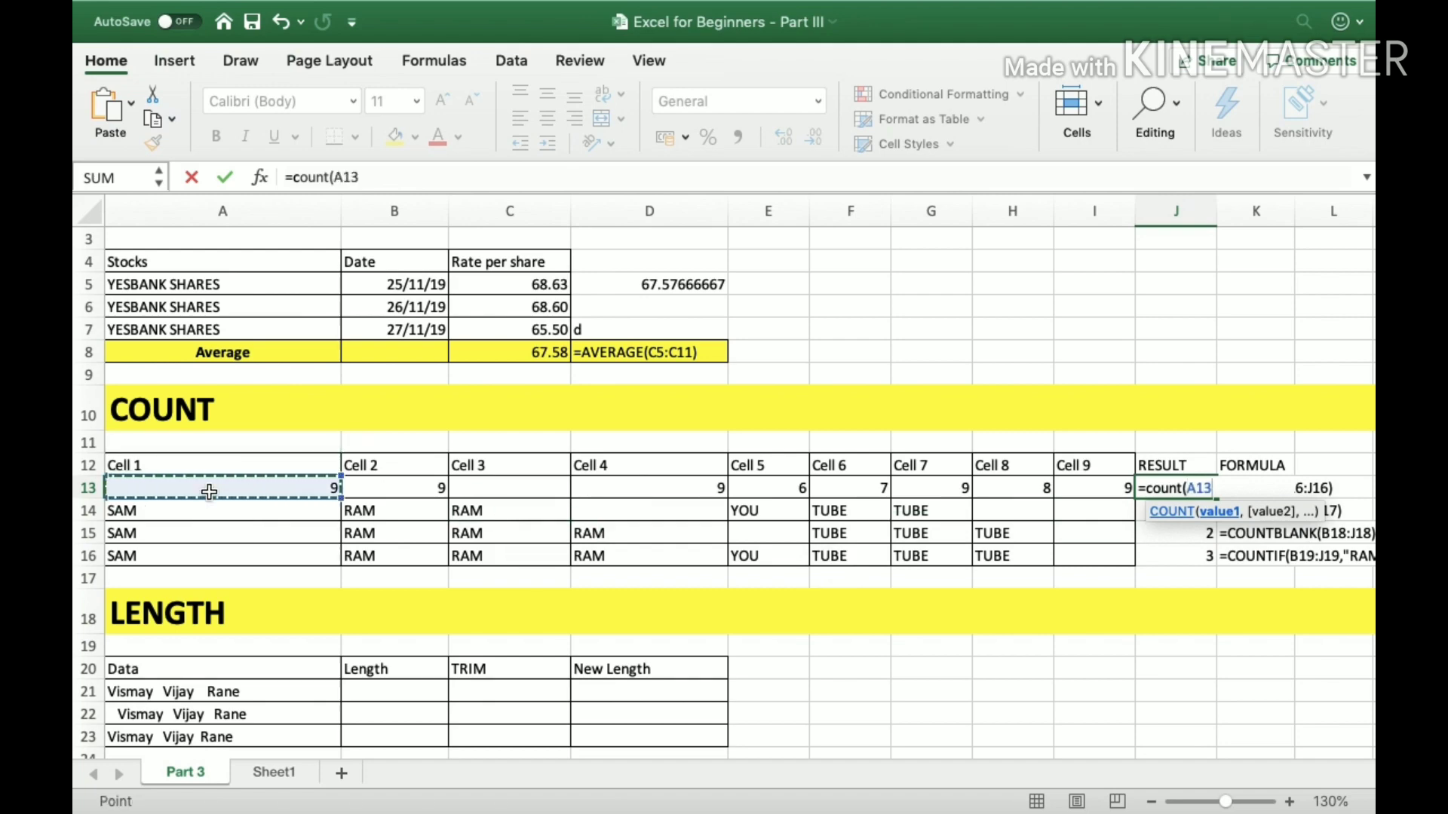
key("shift+Right")
key("shift+Right")
key("shift+Right")
key("shift+Right")
key("shift+Right")
key("shift+Right")
key("shift+Right")
key("shift+Right")
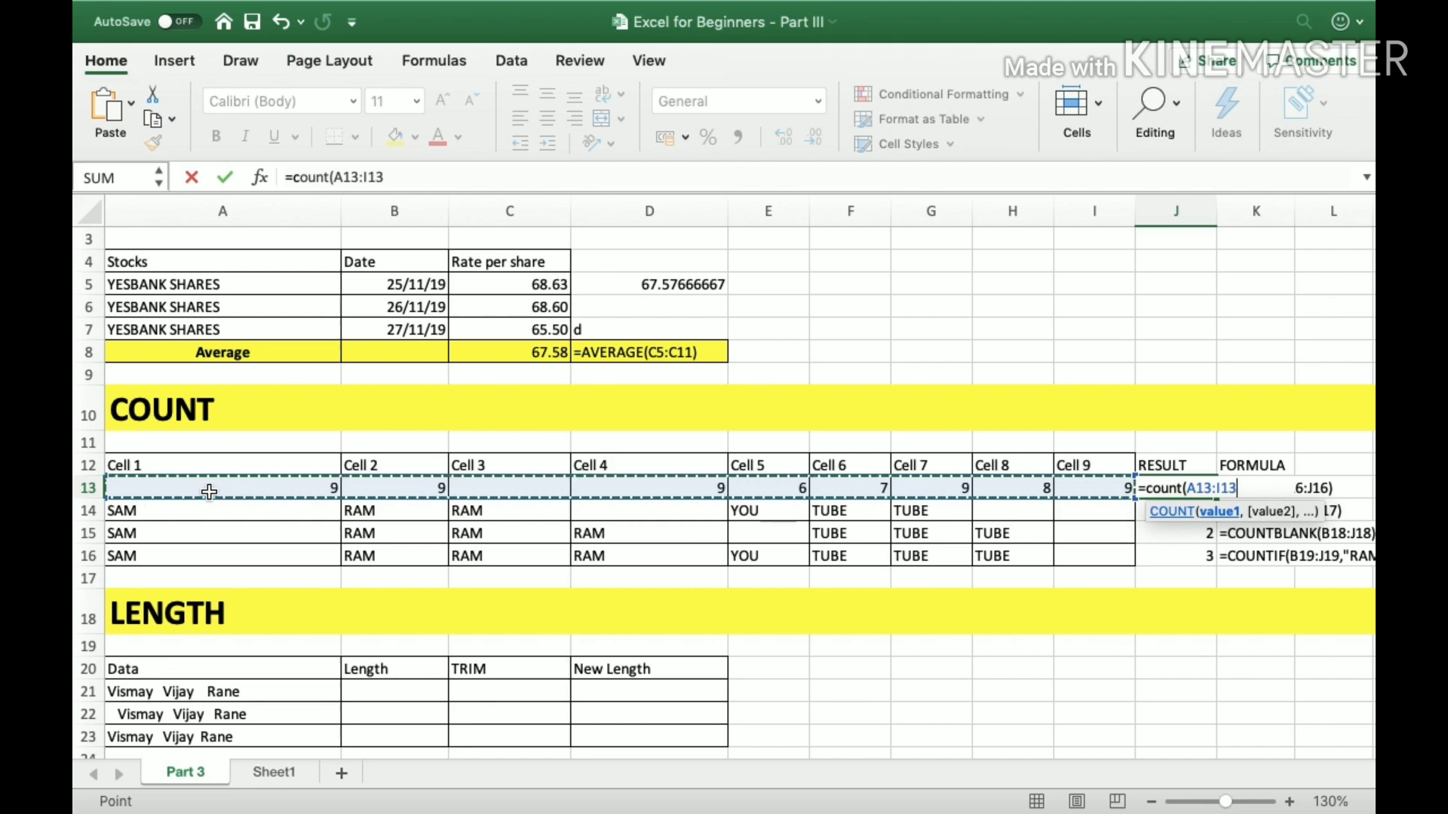
type(")")
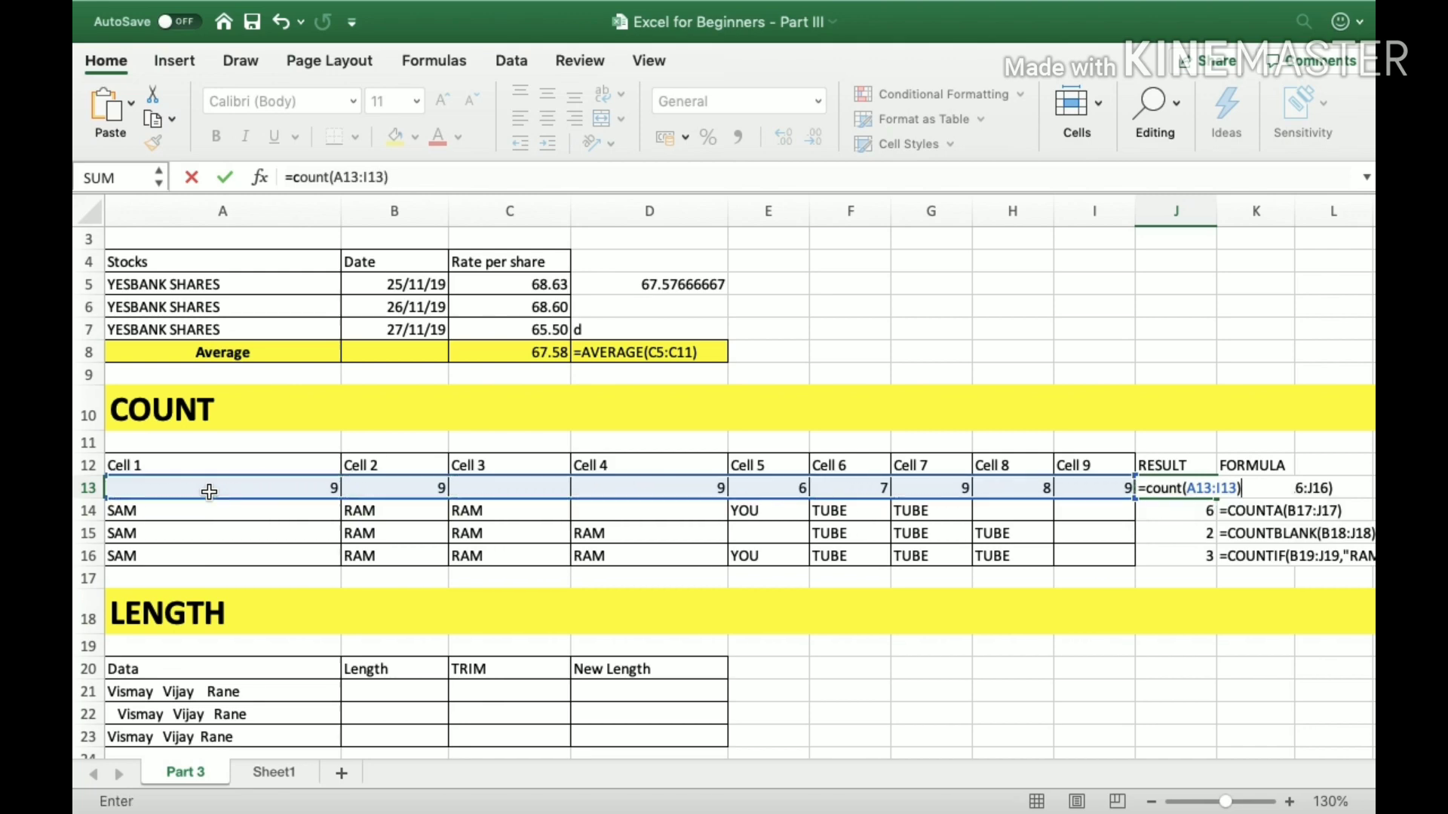
key("Return")
Compare the values across row 13 from Cell 9 back to Cell 1 with the count result in J13.
key("Up")
key("Left")
key("Left")
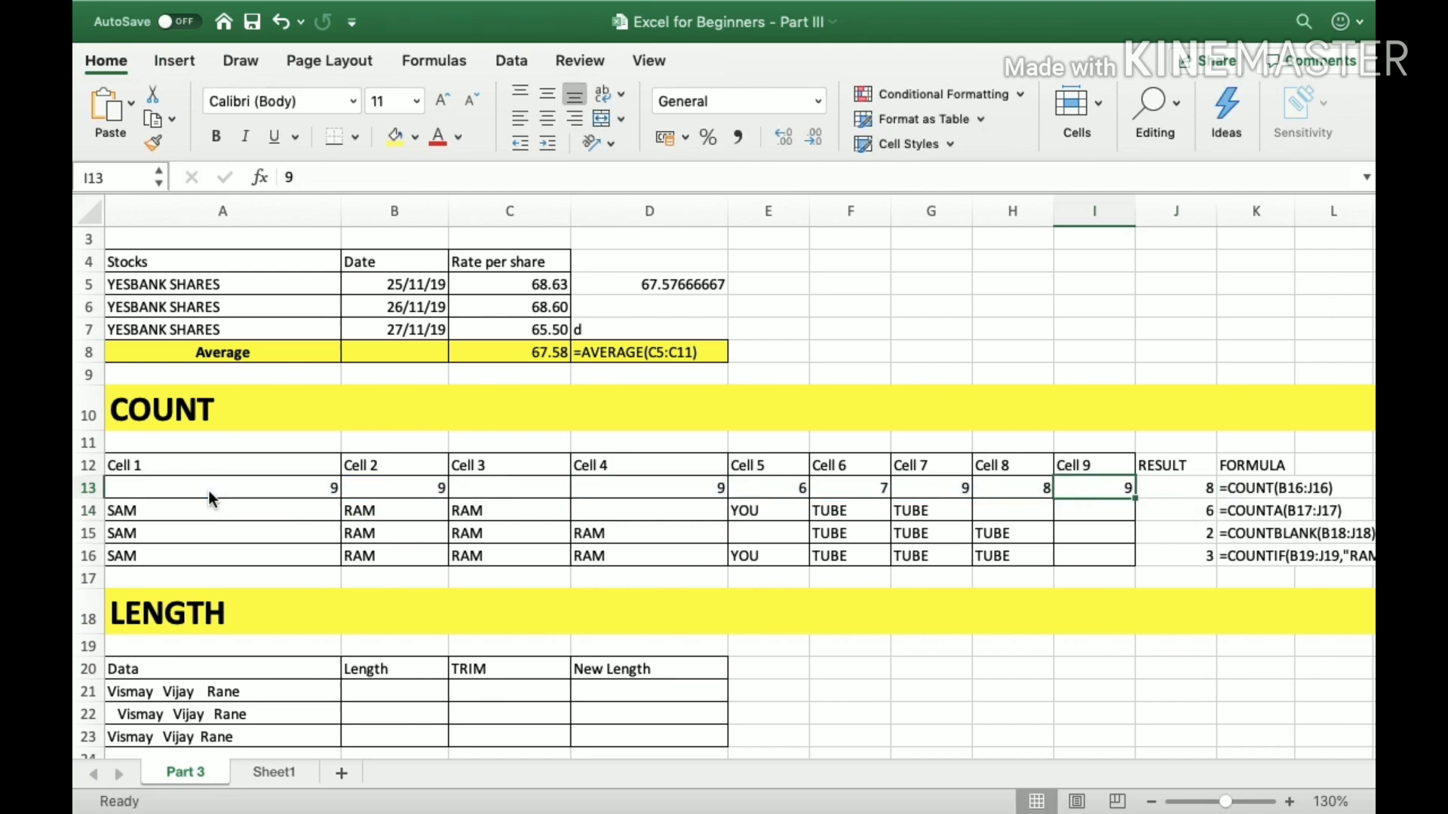
key("Right")
key("Left")
key("Left")
key("Left")
key("Left")
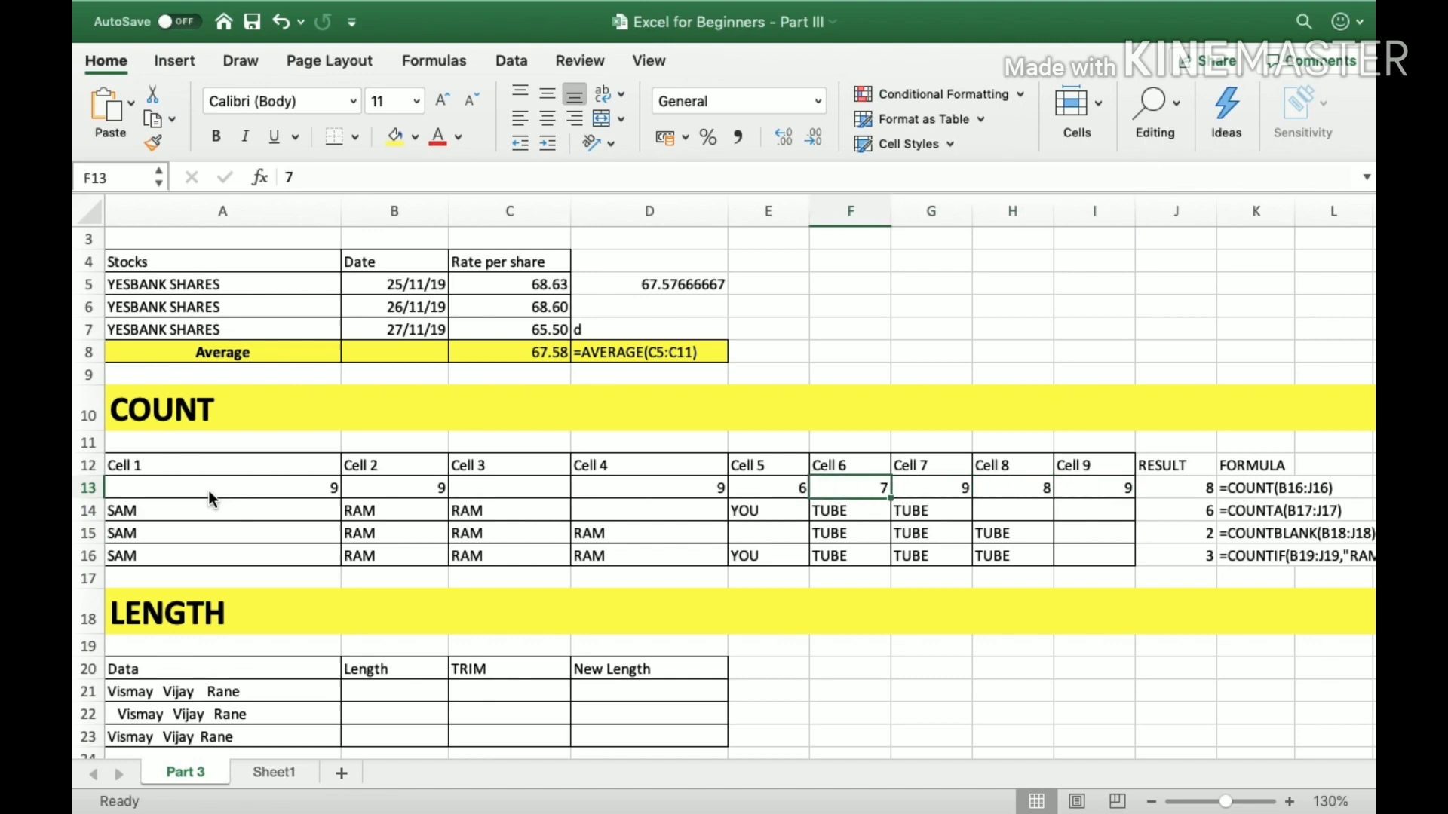
key("Left")
key("Left")
key("Left")
key("Left")
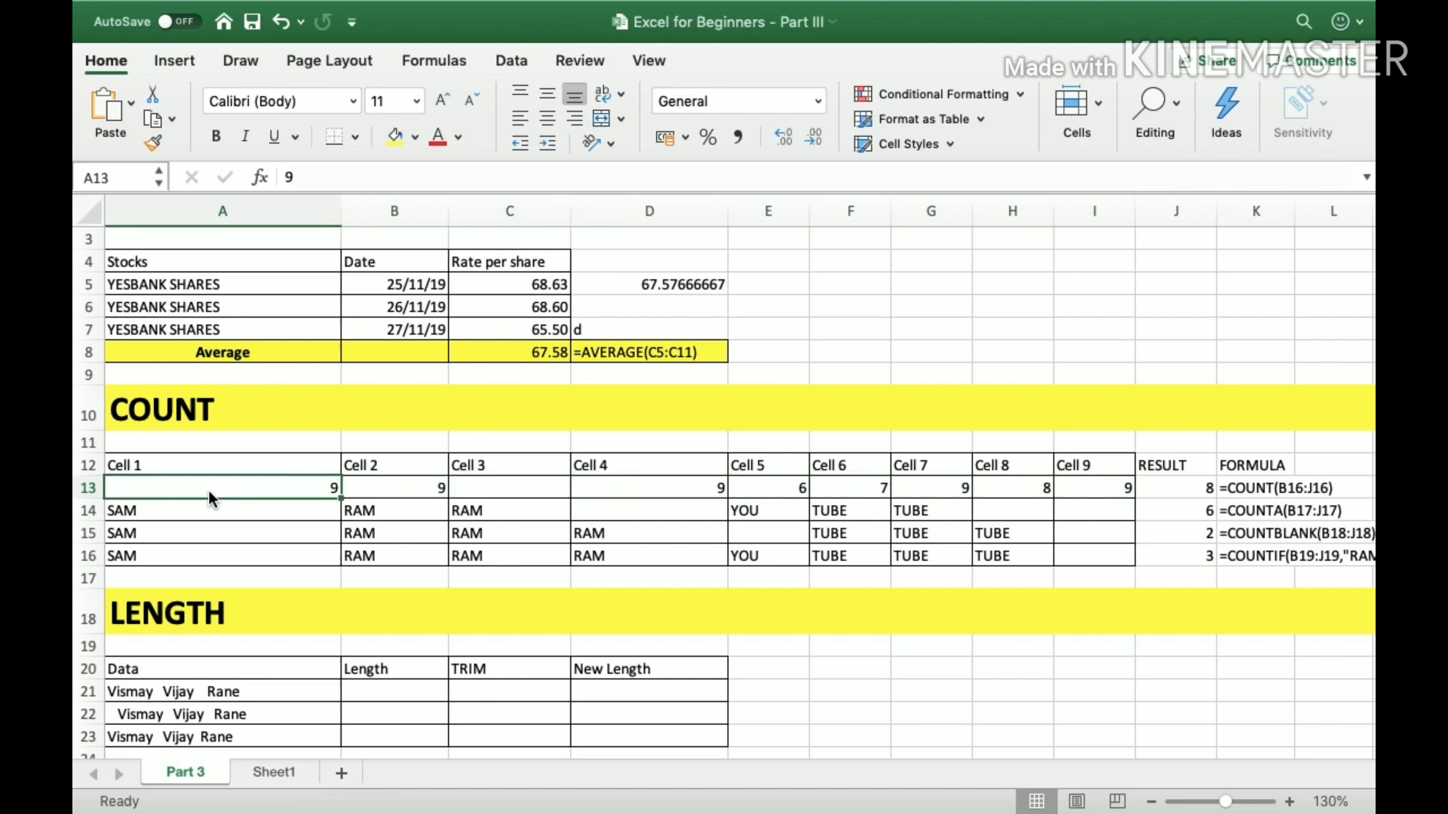
key("Right")
key("Right")
key("Right")
key("Right")
key("Right")
key("Right")
key("Right")
key("Right")
key("Right")
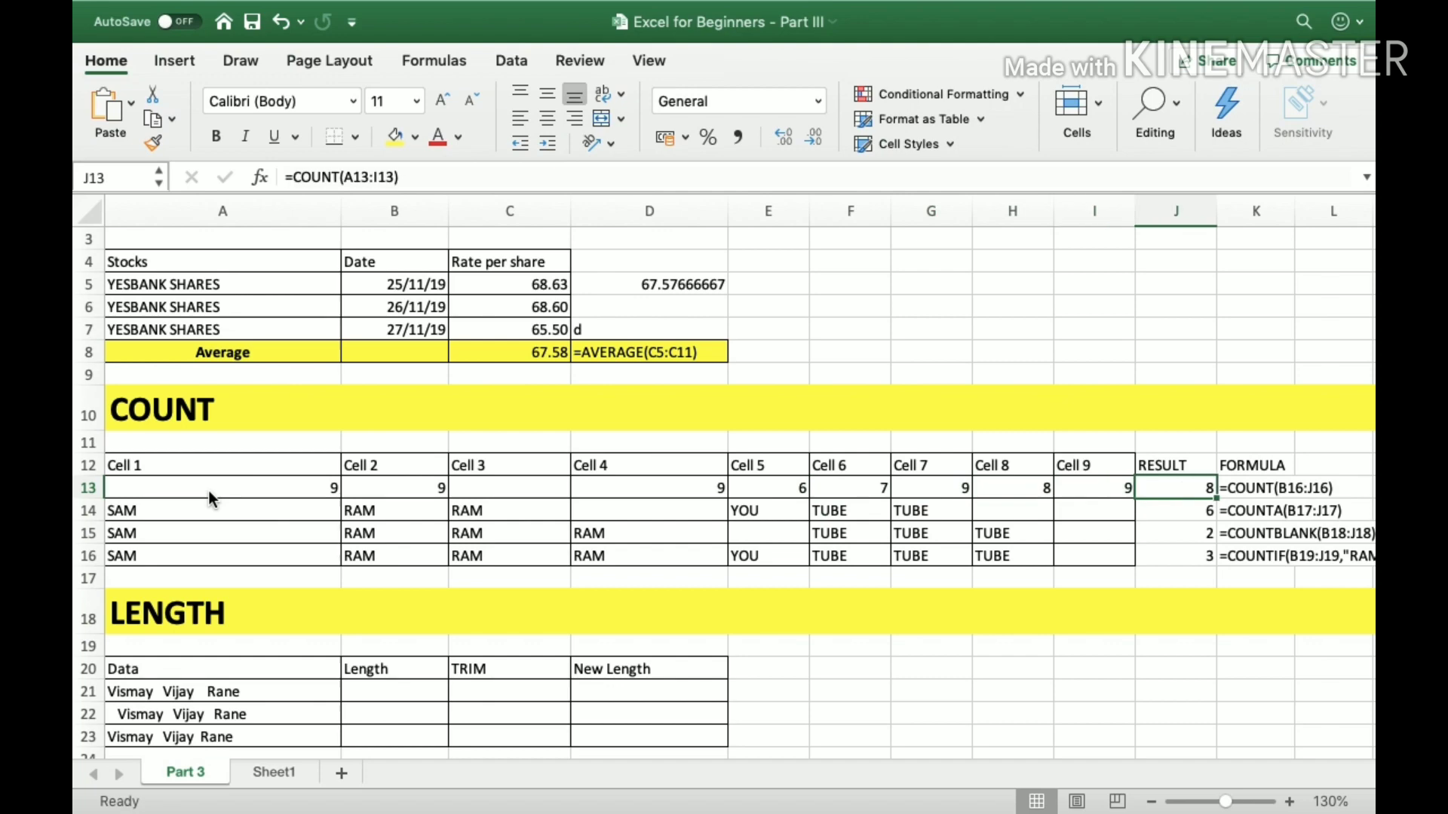
Fill the empty Cell 3 entry, C13, with 1 and check the row 13 values across to the result.
key("Left")
key("Left")
key("Left")
key("Left")
key("Left")
key("Left")
key("Left")
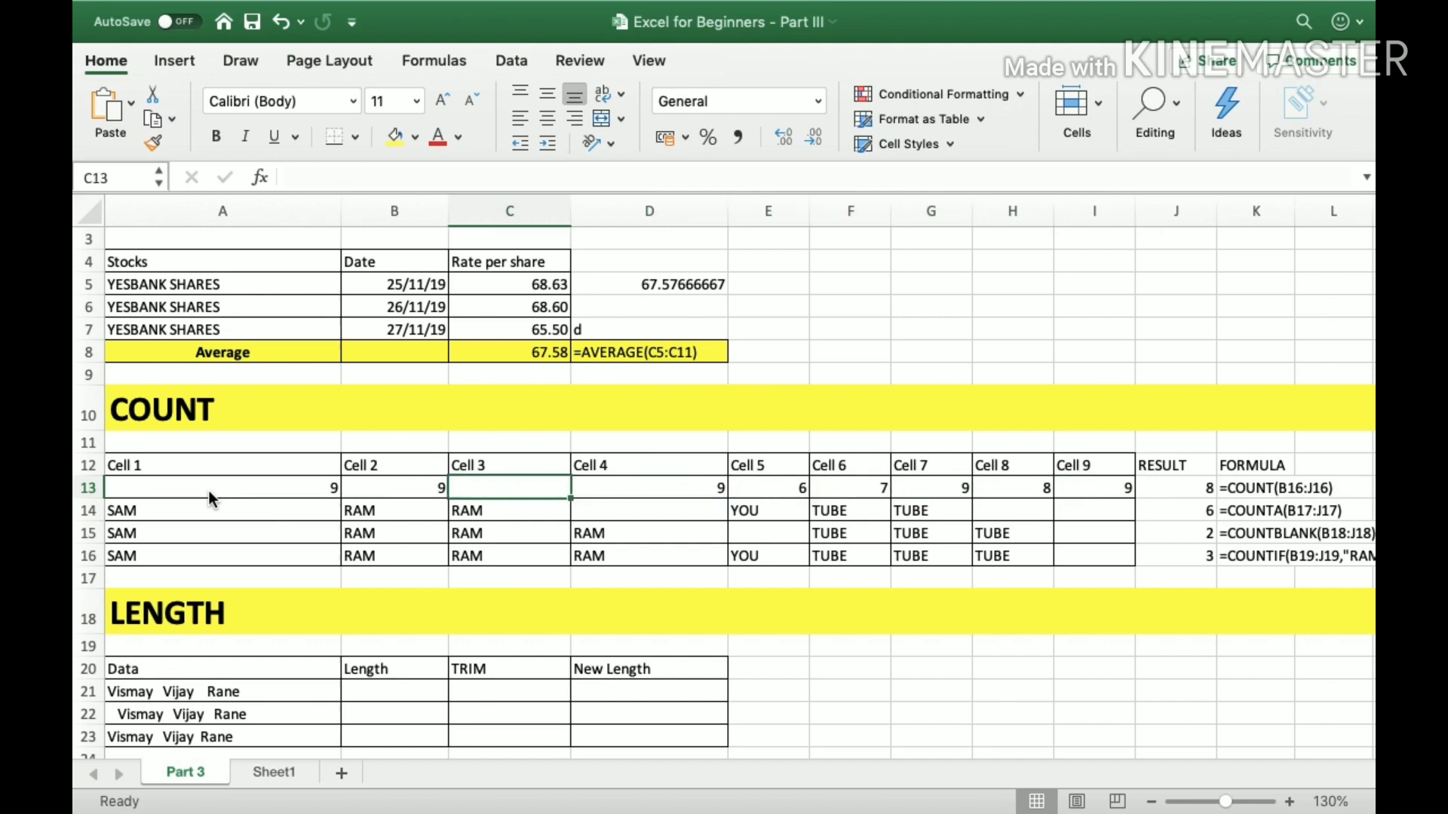
type("1")
key("Return")
key("Up")
key("Right")
key("Right")
key("Right")
key("Right")
key("Right")
key("Right")
key("Right")
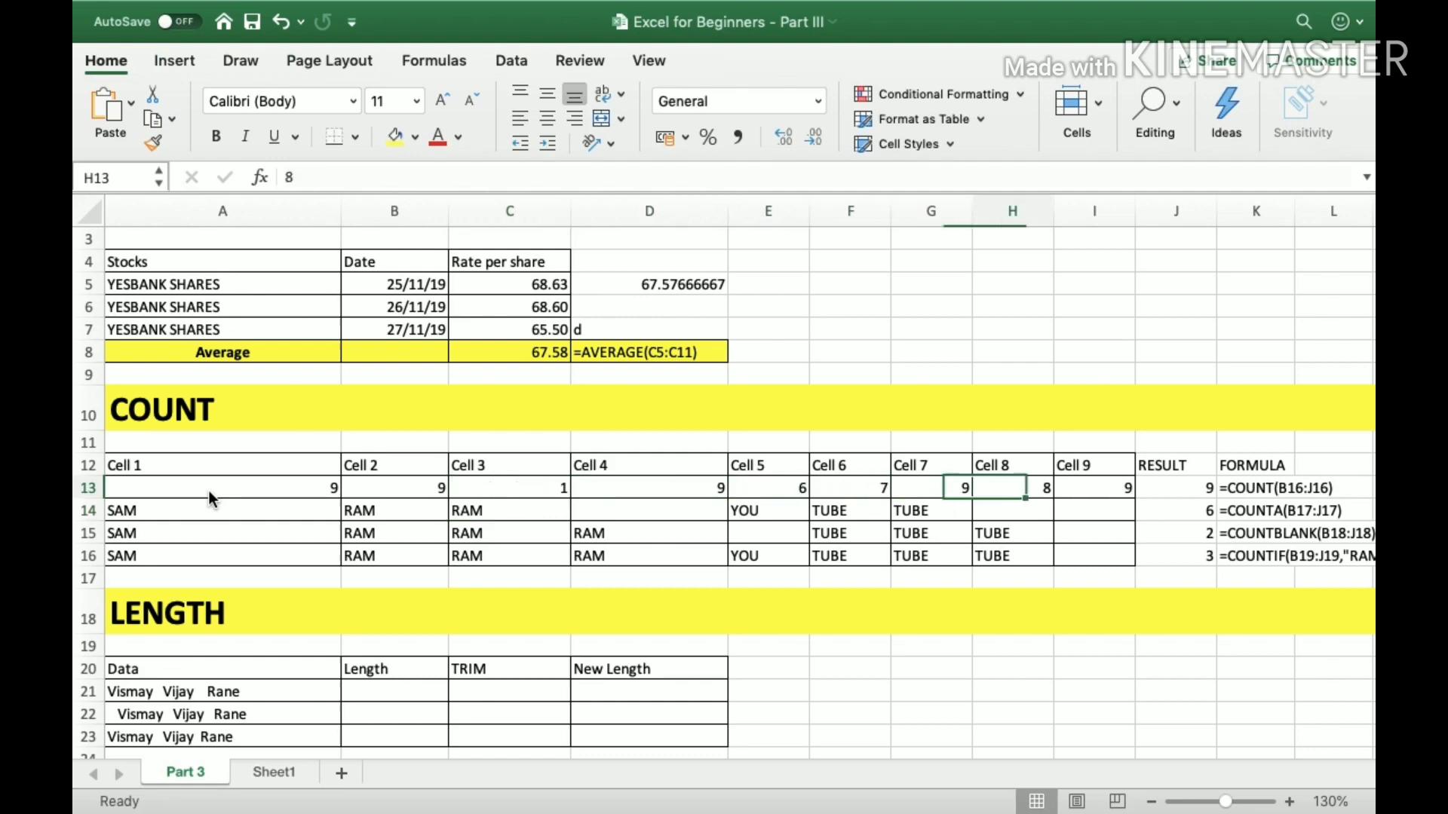
Clear the Cell 8 and Cell 9 values in H13:I13 and check the count in J13.
key("Left")
key("shift+Left")
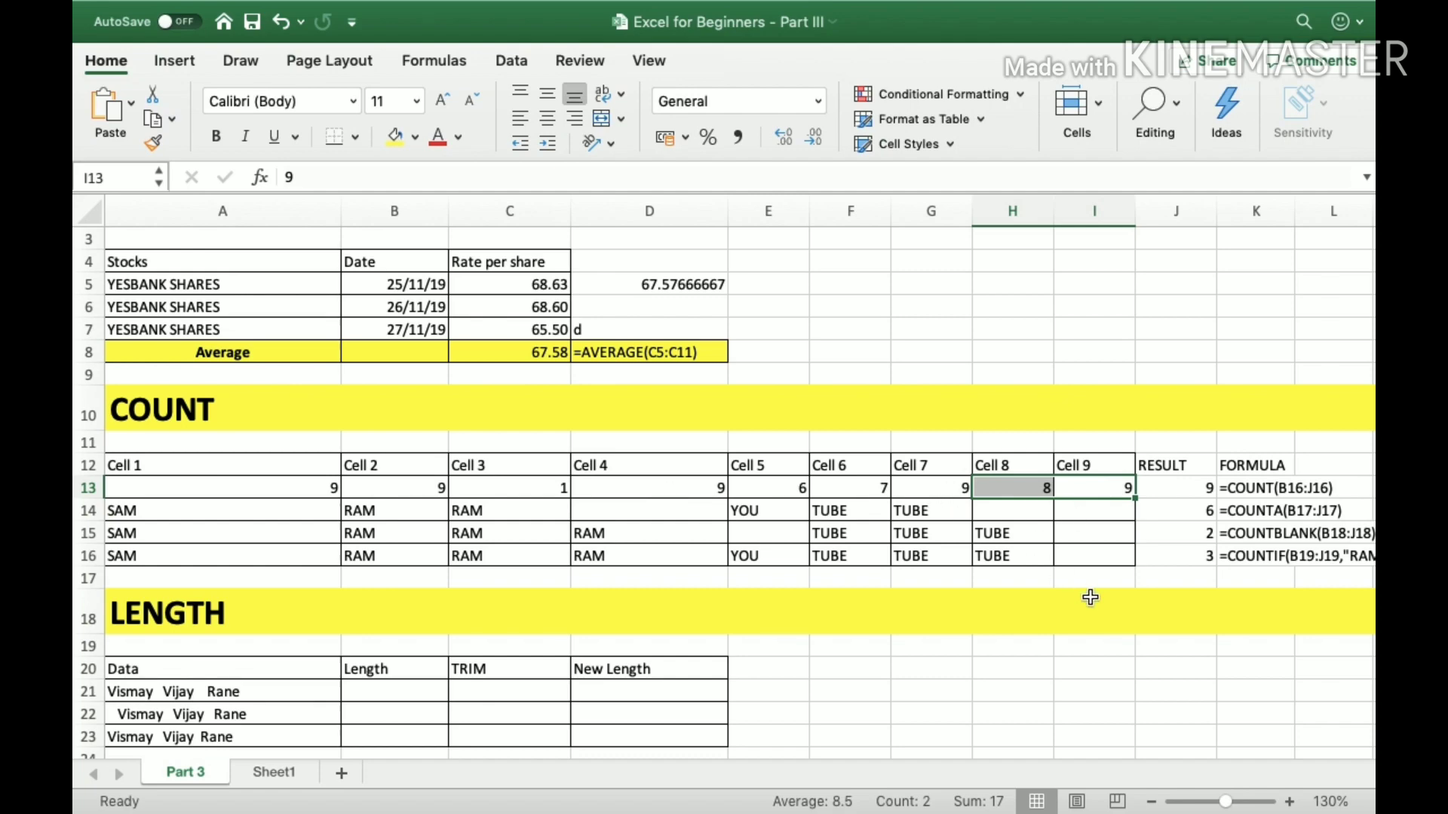
key("Delete")
key("Right")
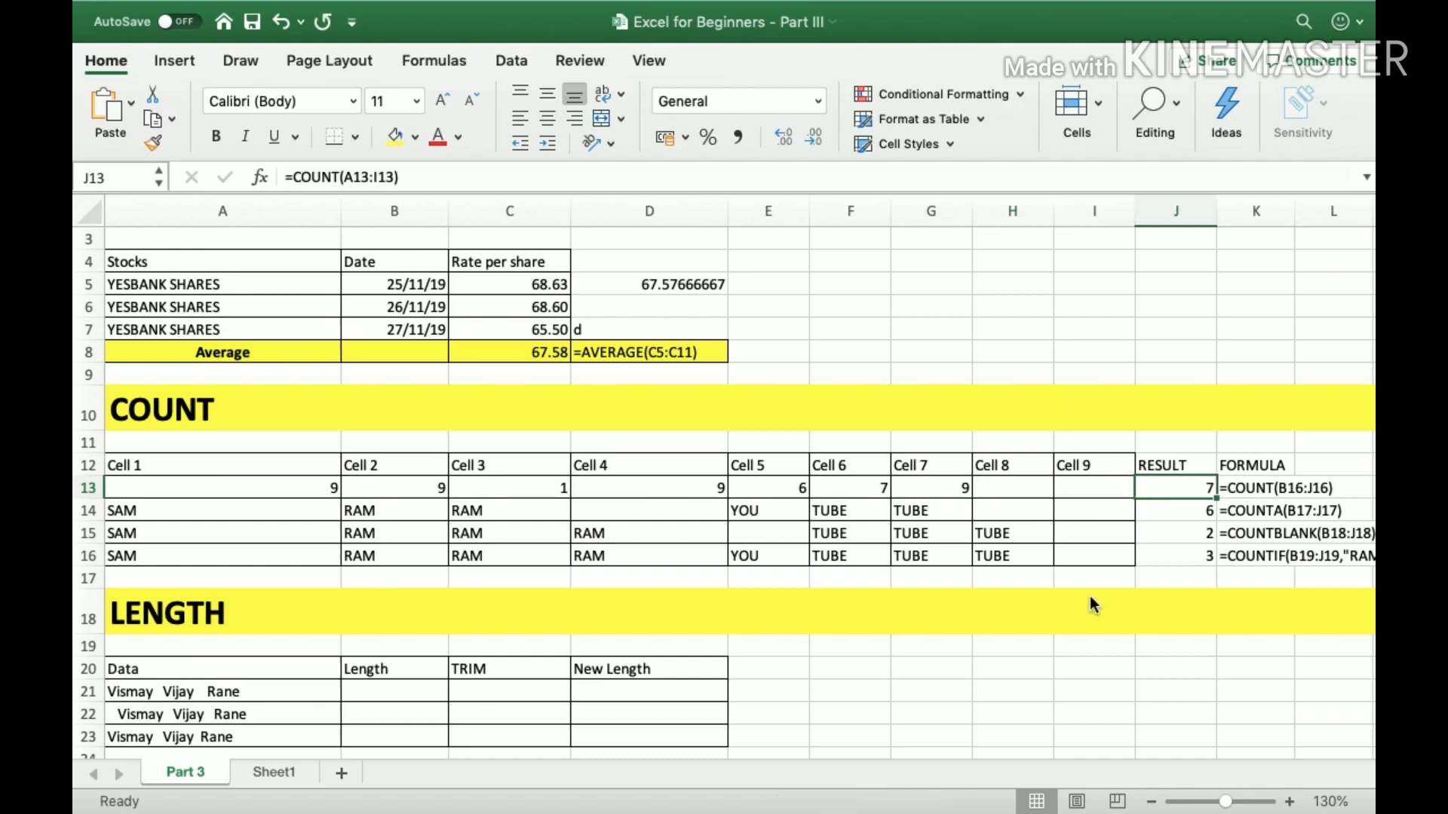
Enter the text d in both H13 and I13 to test how COUNT treats text.
key("Left")
key("Left")
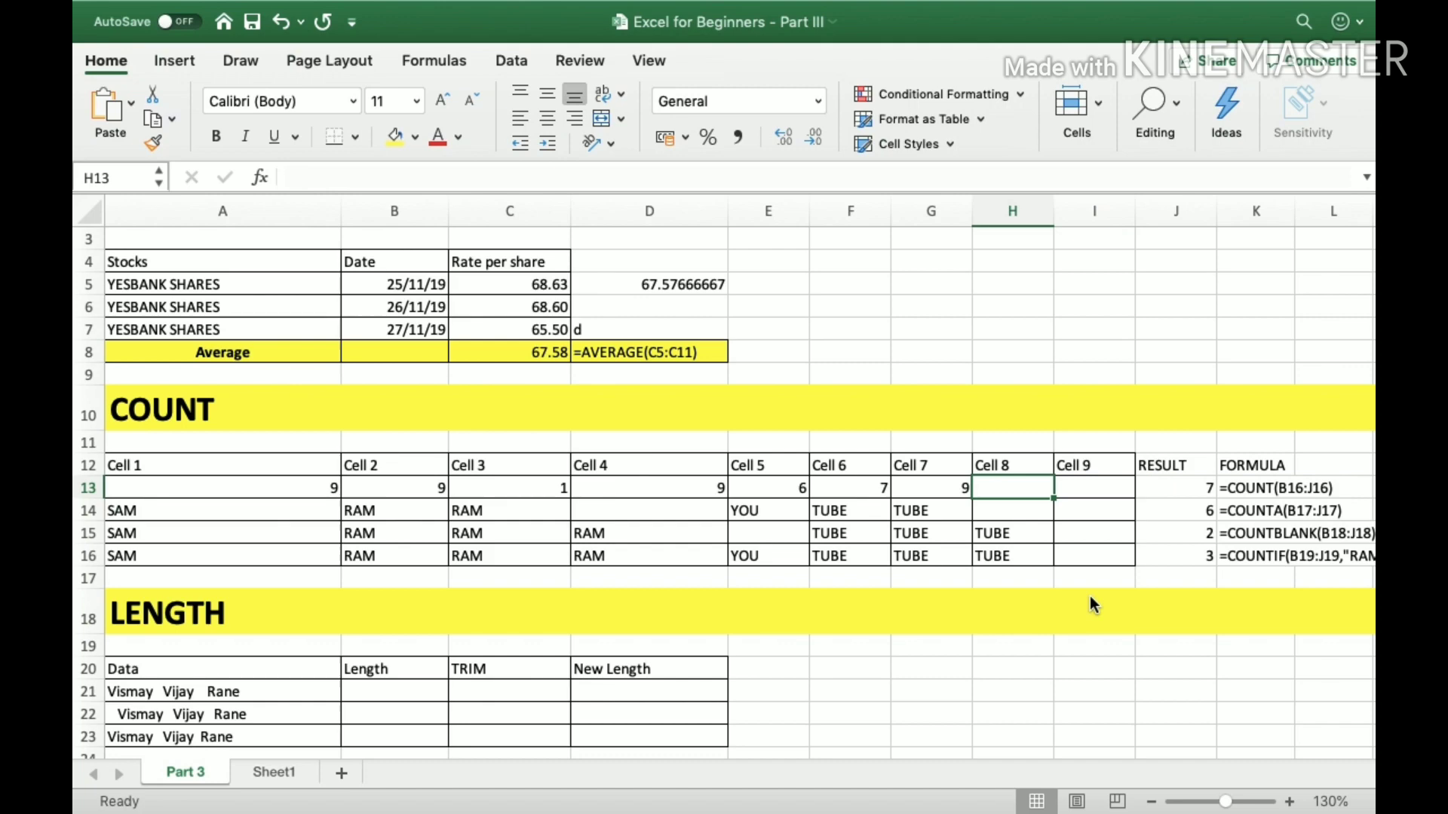
type("d")
key("Right")
type("d")
key("Right")
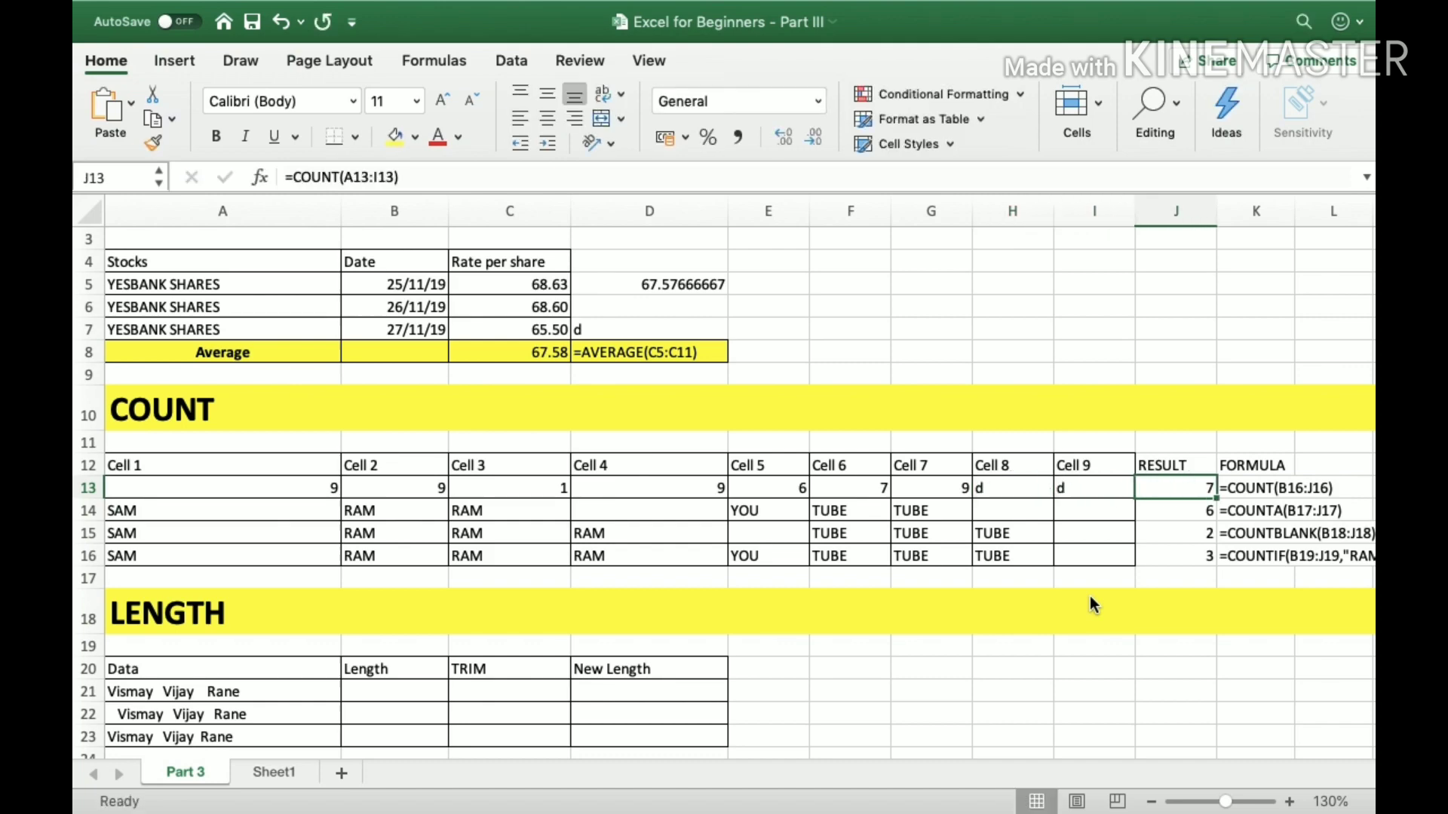
Enter the numbers 1 in H13 and 2 in I13.
key("Left")
key("Left")
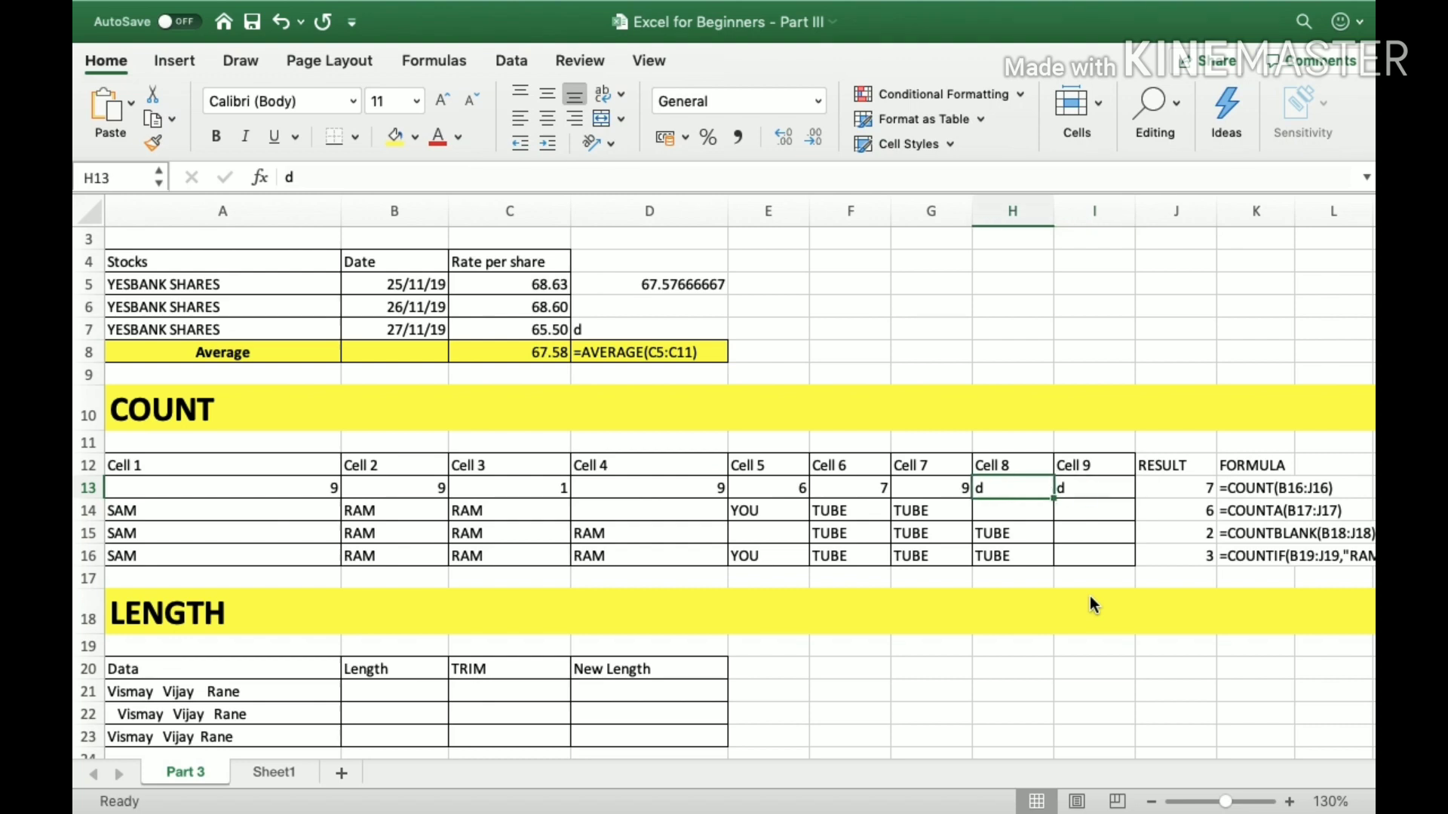
type("1")
key("Right")
type("2")
key("Return")
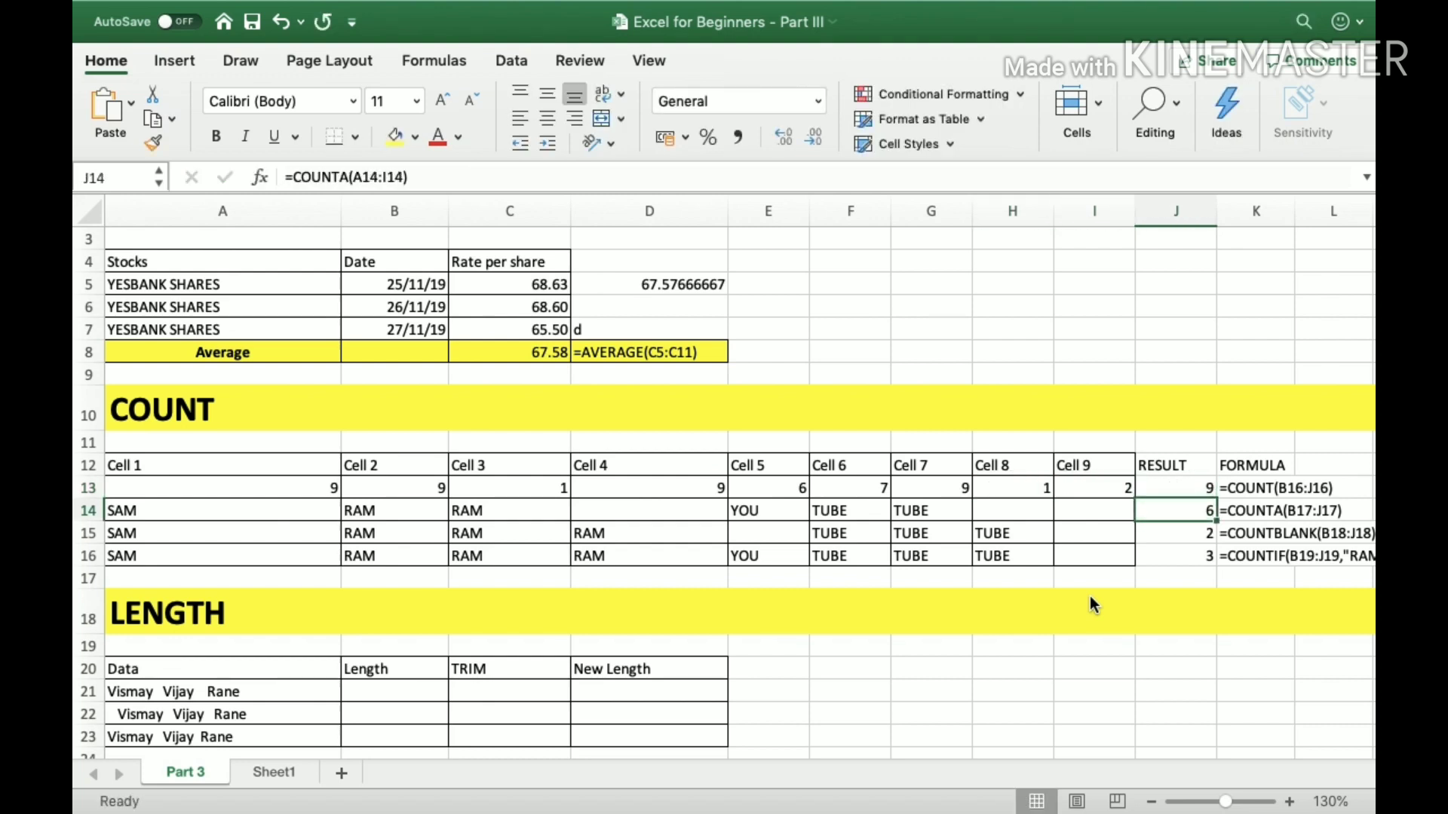
Examine the row 14 entries from Cell 1 to Cell 9 and the existing COUNTA formula in J14.
key("Up")
key("Down")
key("Left")
key("Right")
key("Left")
key("Right")
key("Right")
key("Left")
key("Left")
key("Left")
key("Left")
key("Left")
key("Left")
key("Left")
key("Left")
key("Left")
key("Left")
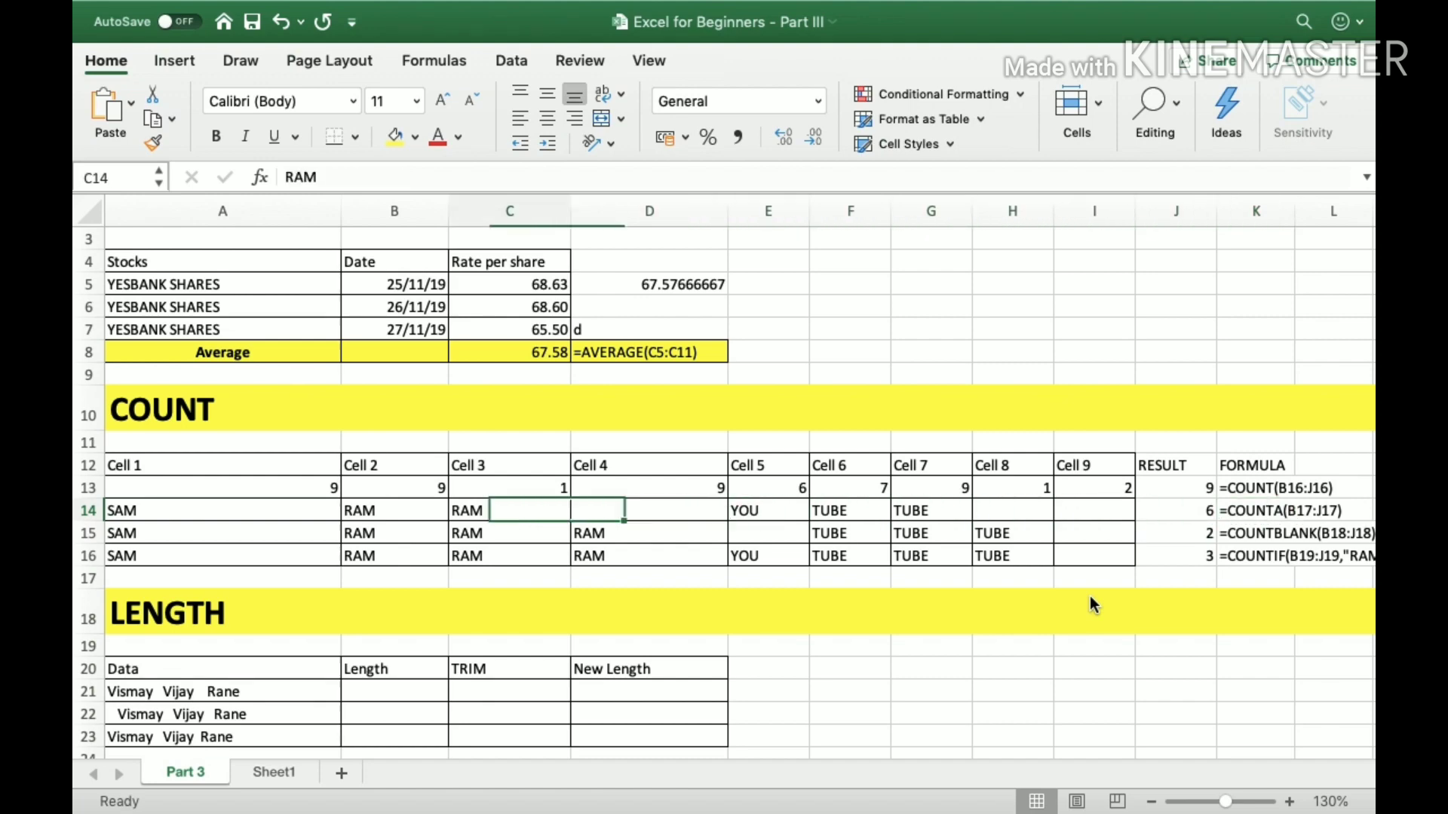
key("shift+Right")
key("shift+Right")
key("shift+Right")
key("shift+Right")
key("shift+Right")
key("shift+Right")
key("shift+Right")
key("shift+Right")
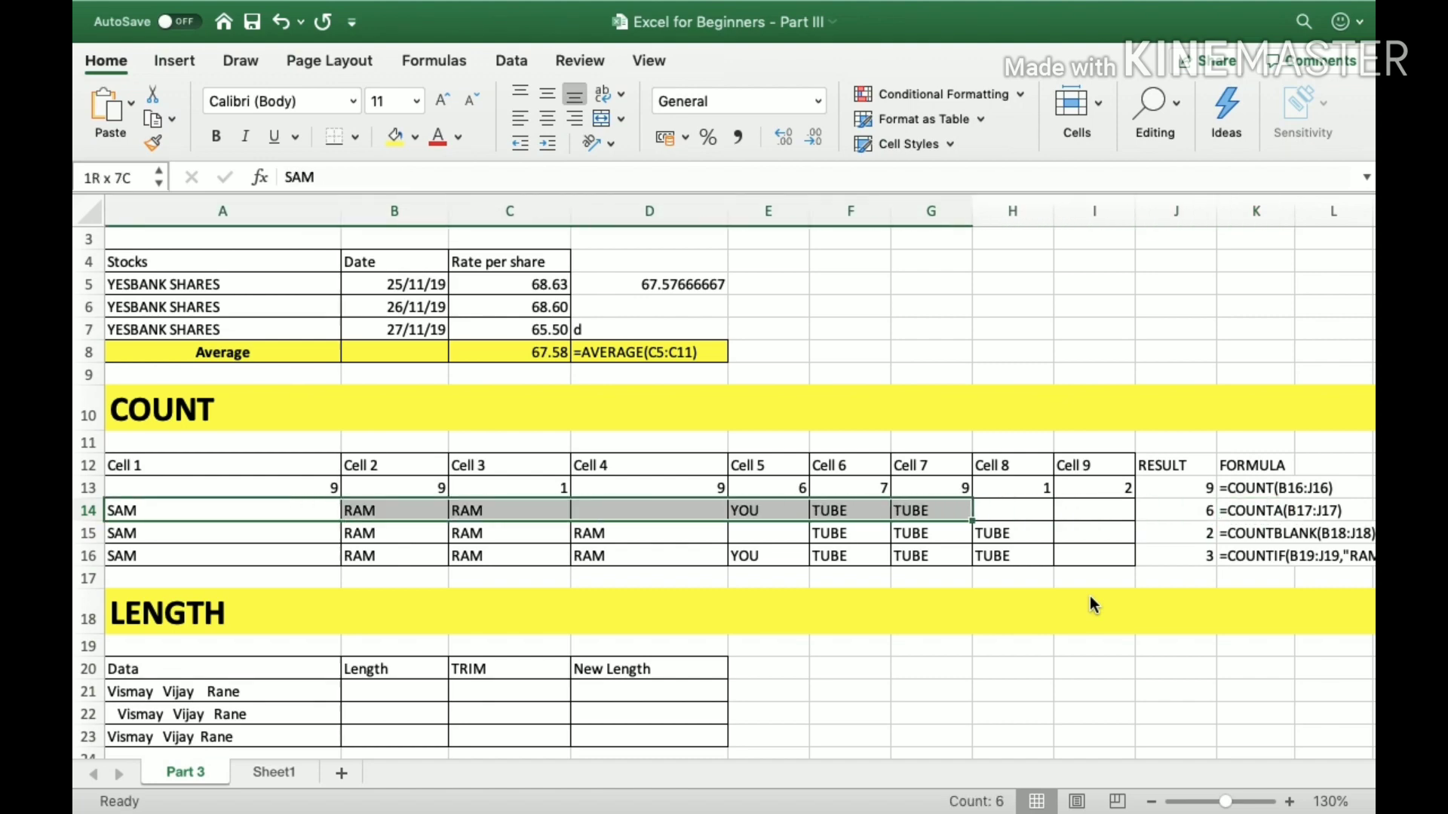
key("Right")
key("Right")
key("Right")
key("Right")
key("Right")
key("Right")
key("Right")
key("Right")
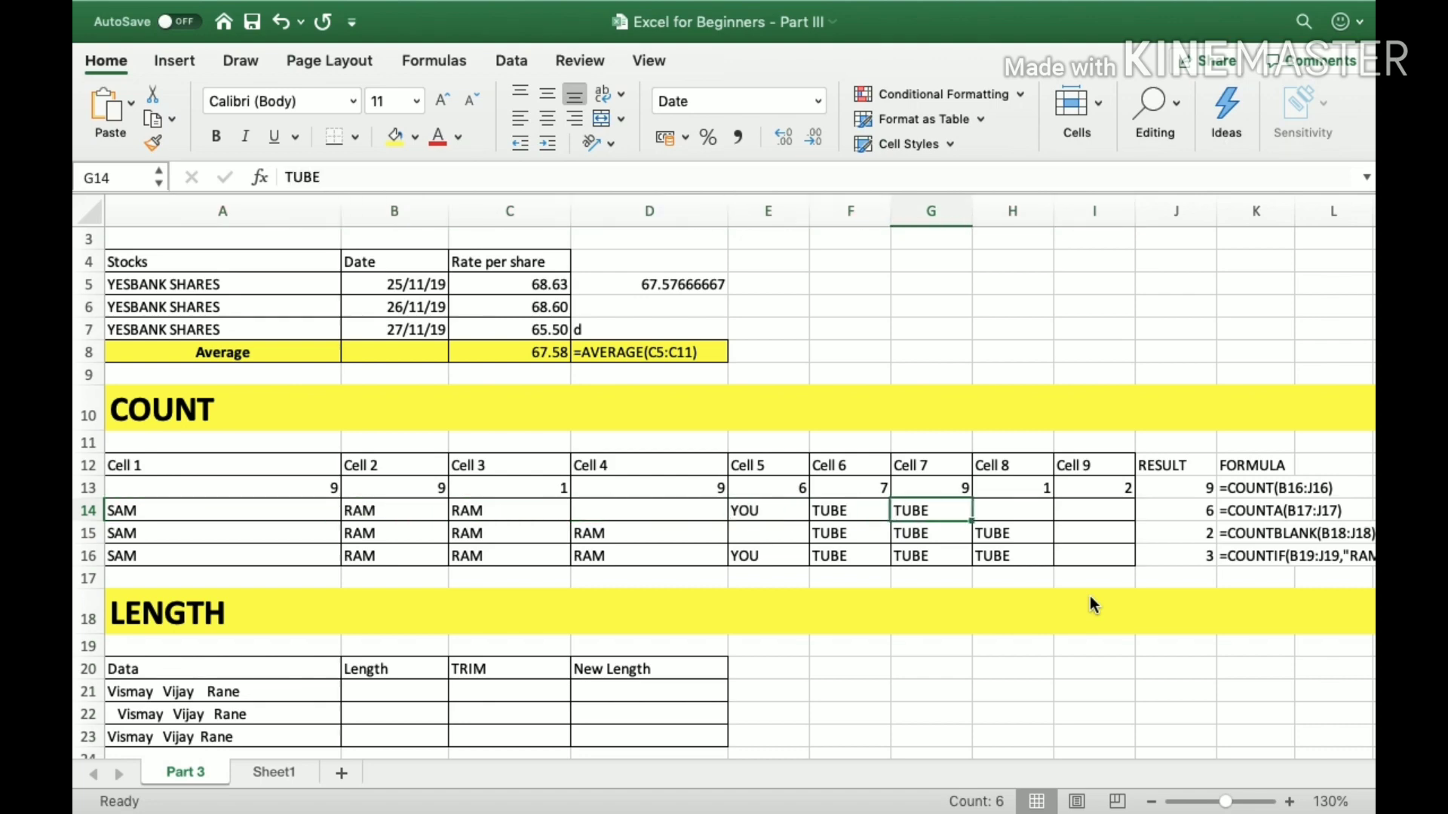
Enter =COUNTA(A14:I14) in J14 to count the non-empty cells of row 14.
key("Right")
type("=")
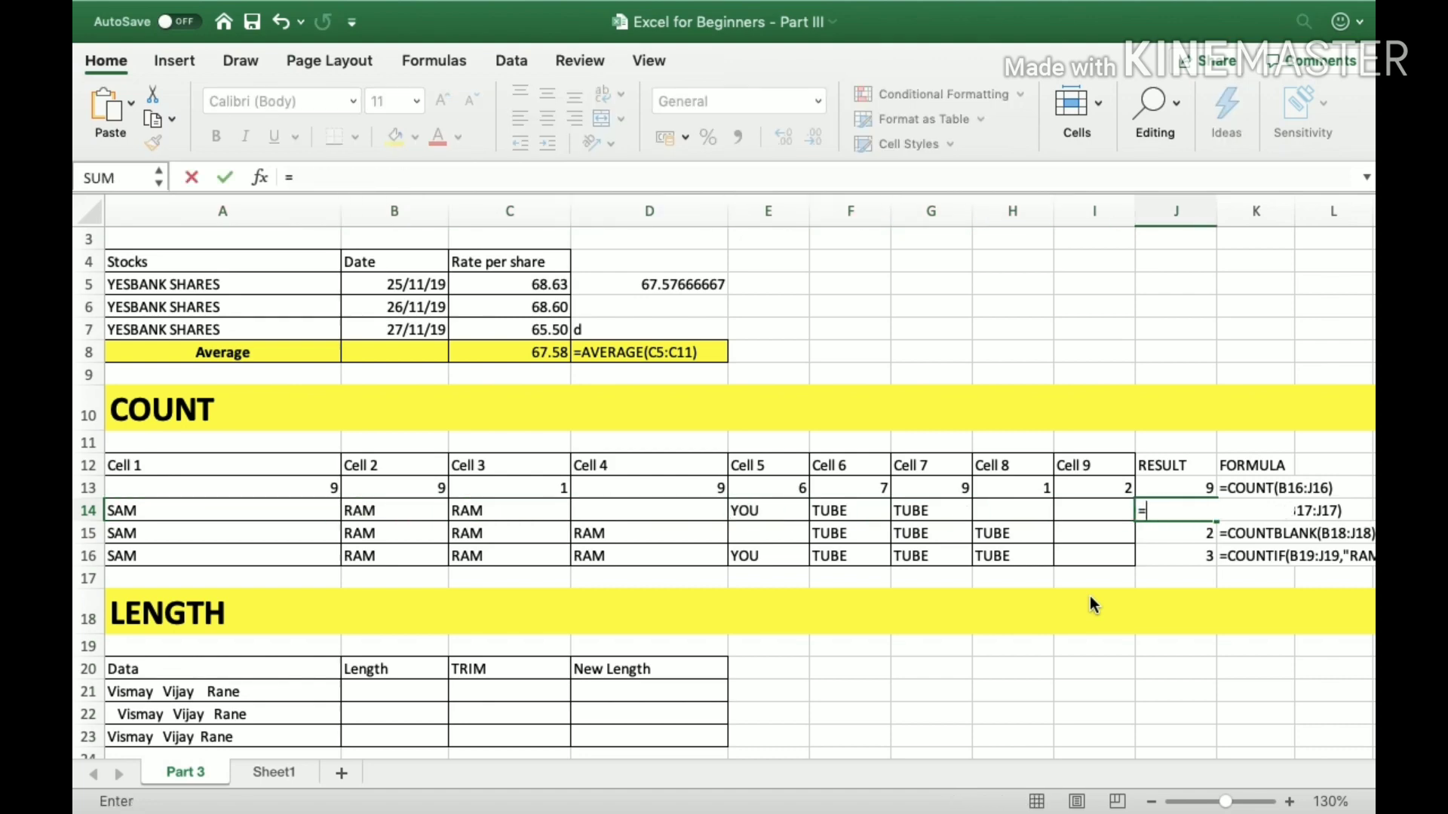
type("coun")
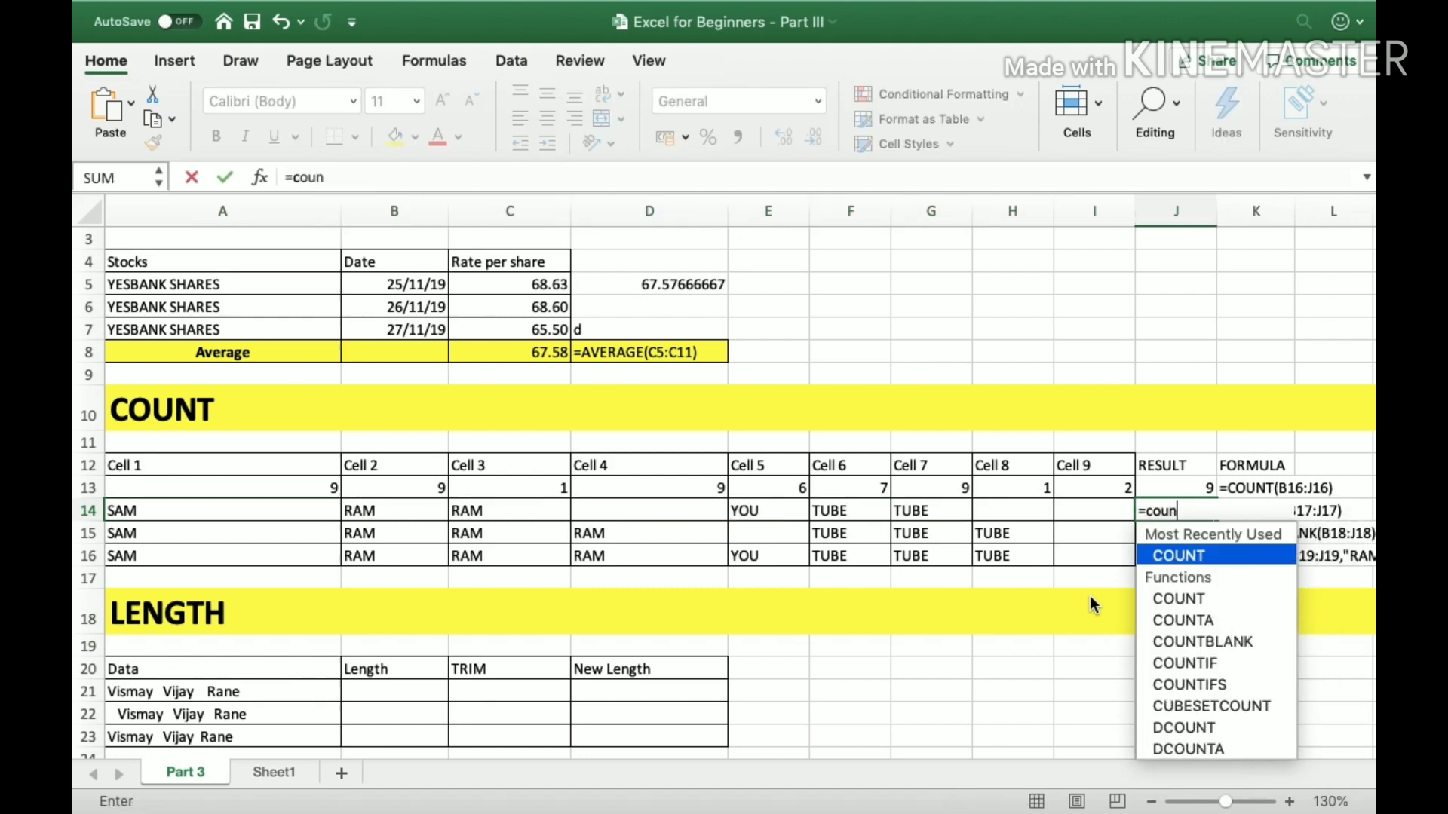
type("ta")
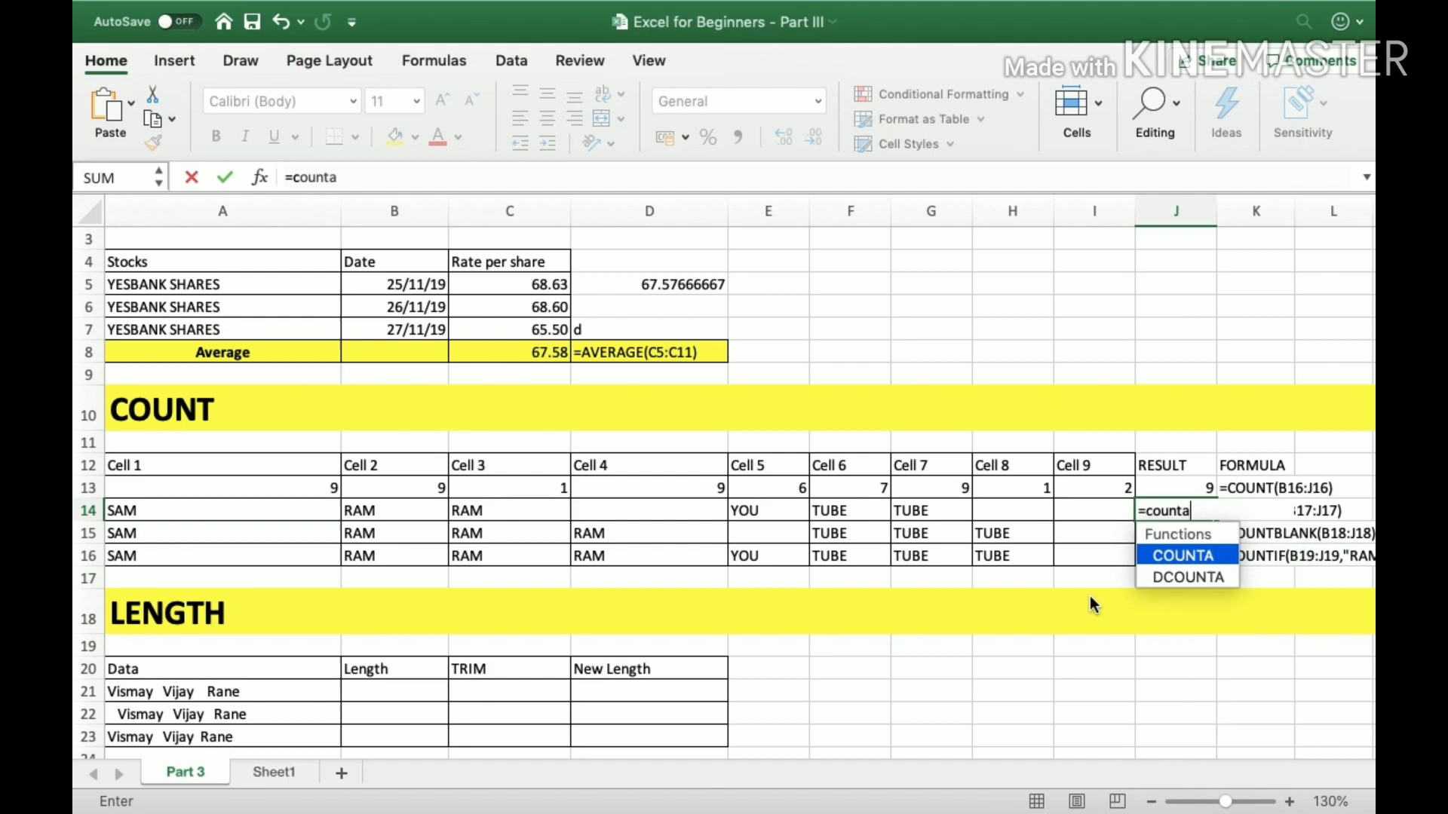
type("(")
key("Left")
key("Left")
key("Left")
key("Left")
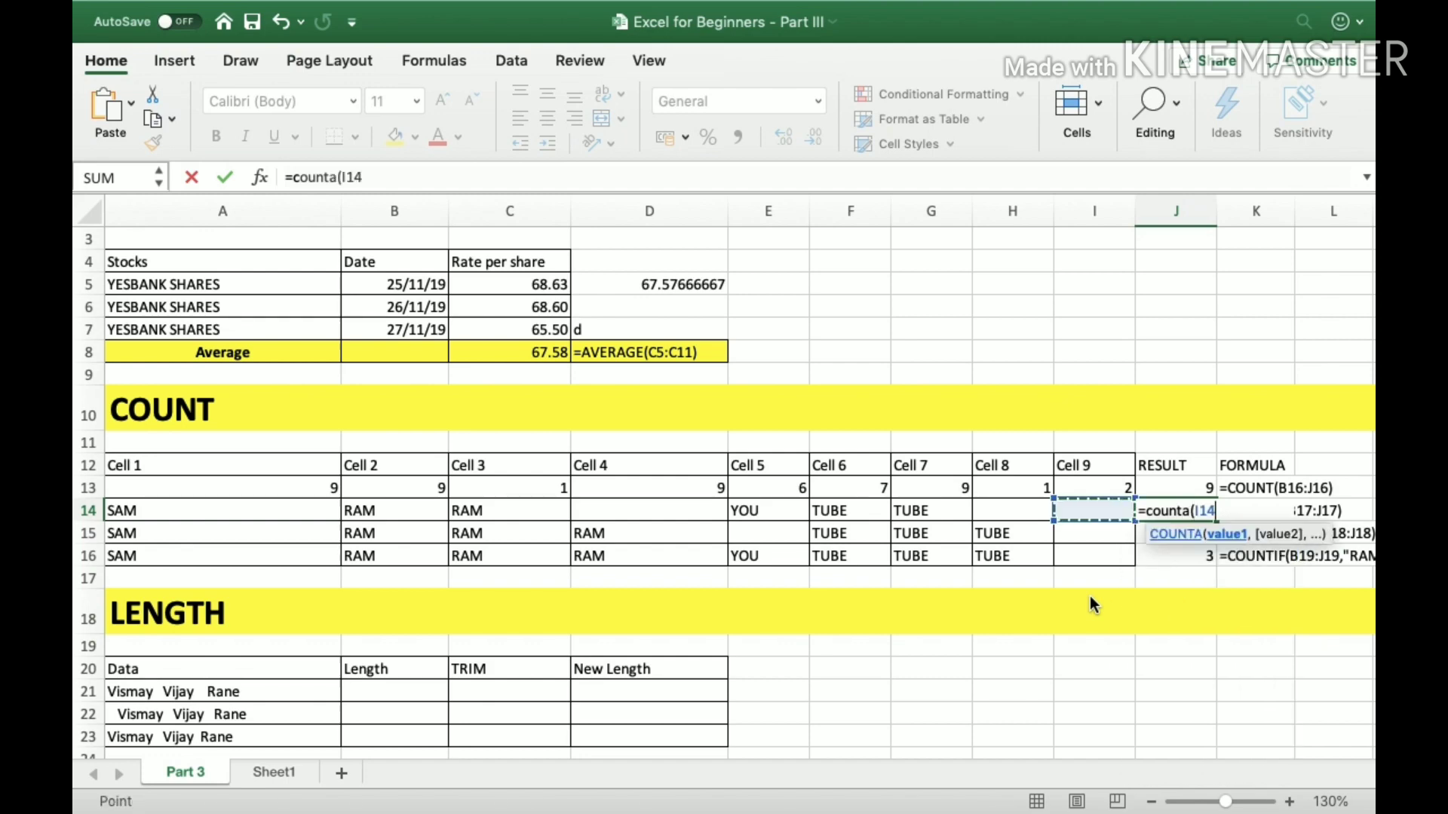
key("Left")
key("Left")
key("Left")
key("Left")
key("Left")
key("shift+Right")
key("shift+Right")
key("shift+Right")
key("shift+Right")
key("shift+Right")
key("shift+Right")
key("shift+Right")
key("shift+Right")
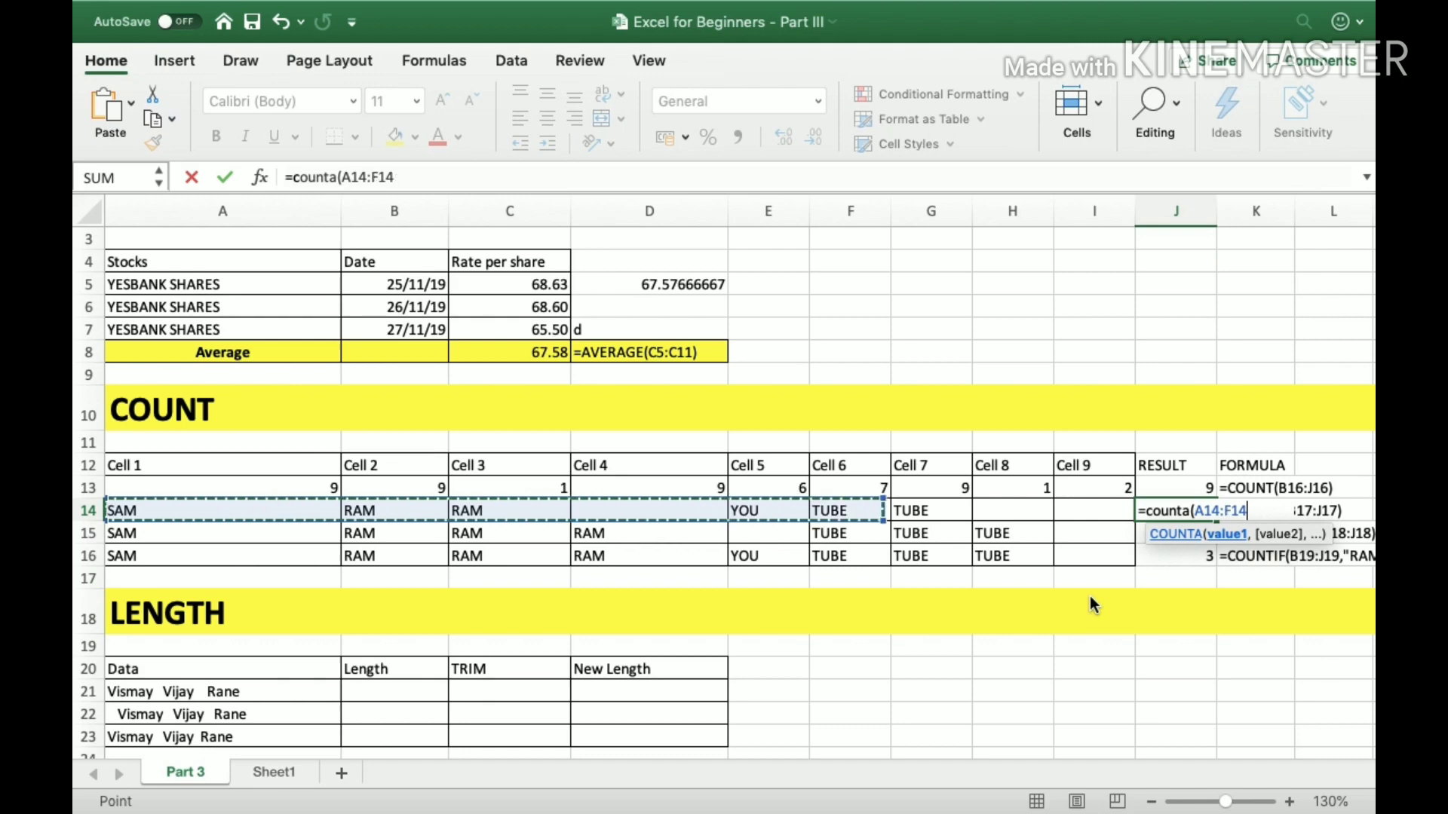
type(")")
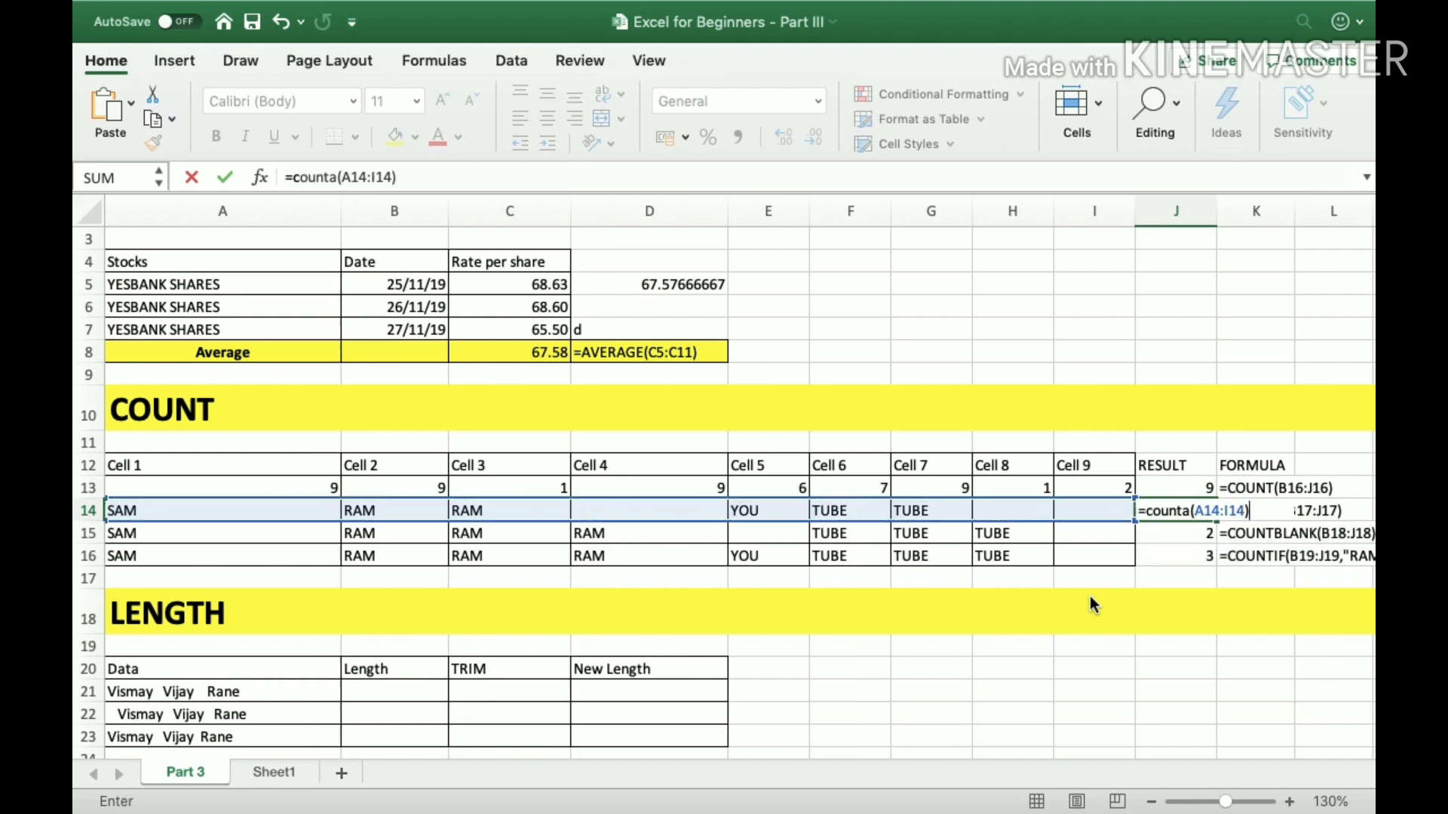
key("Return")
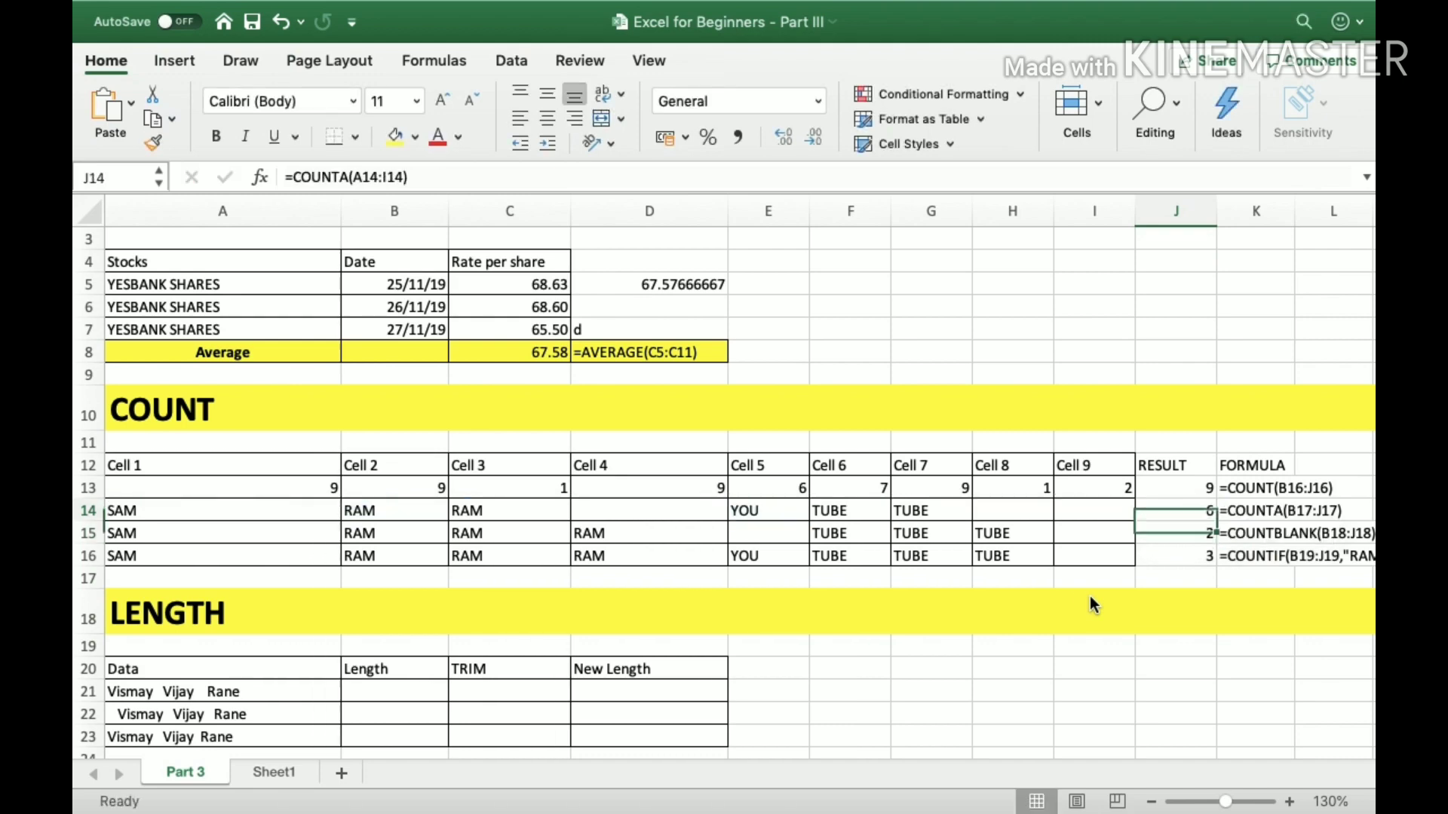
Check the COUNTA result by going over the filled cells of row 14, E14:G14 and A14:C14.
key("Up")
key("Left")
key("Left")
key("Left")
key("shift+Left")
key("shift+Left")
key("Left")
key("Left")
key("Left")
key("Left")
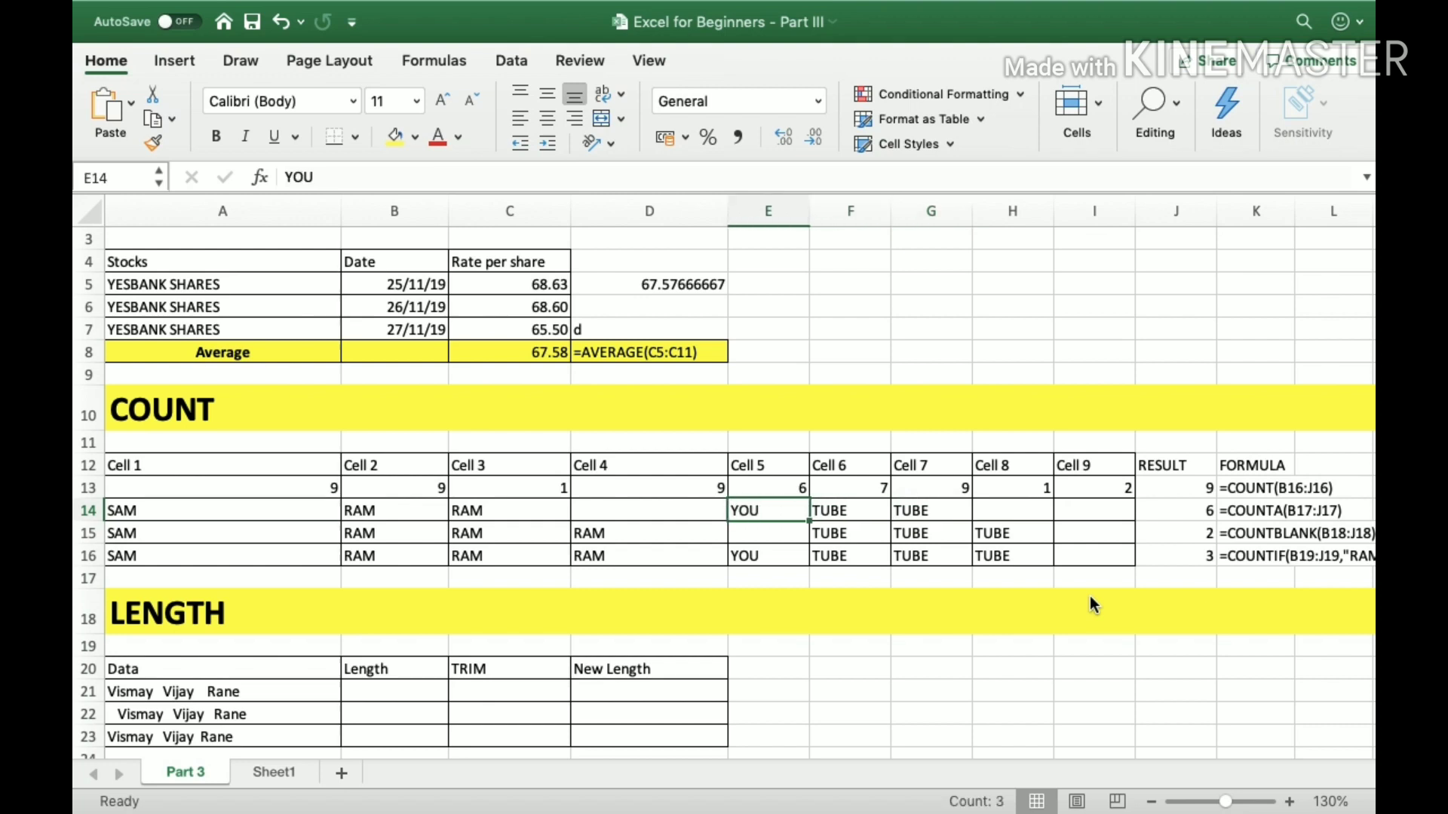
key("shift+Left")
key("shift+Left")
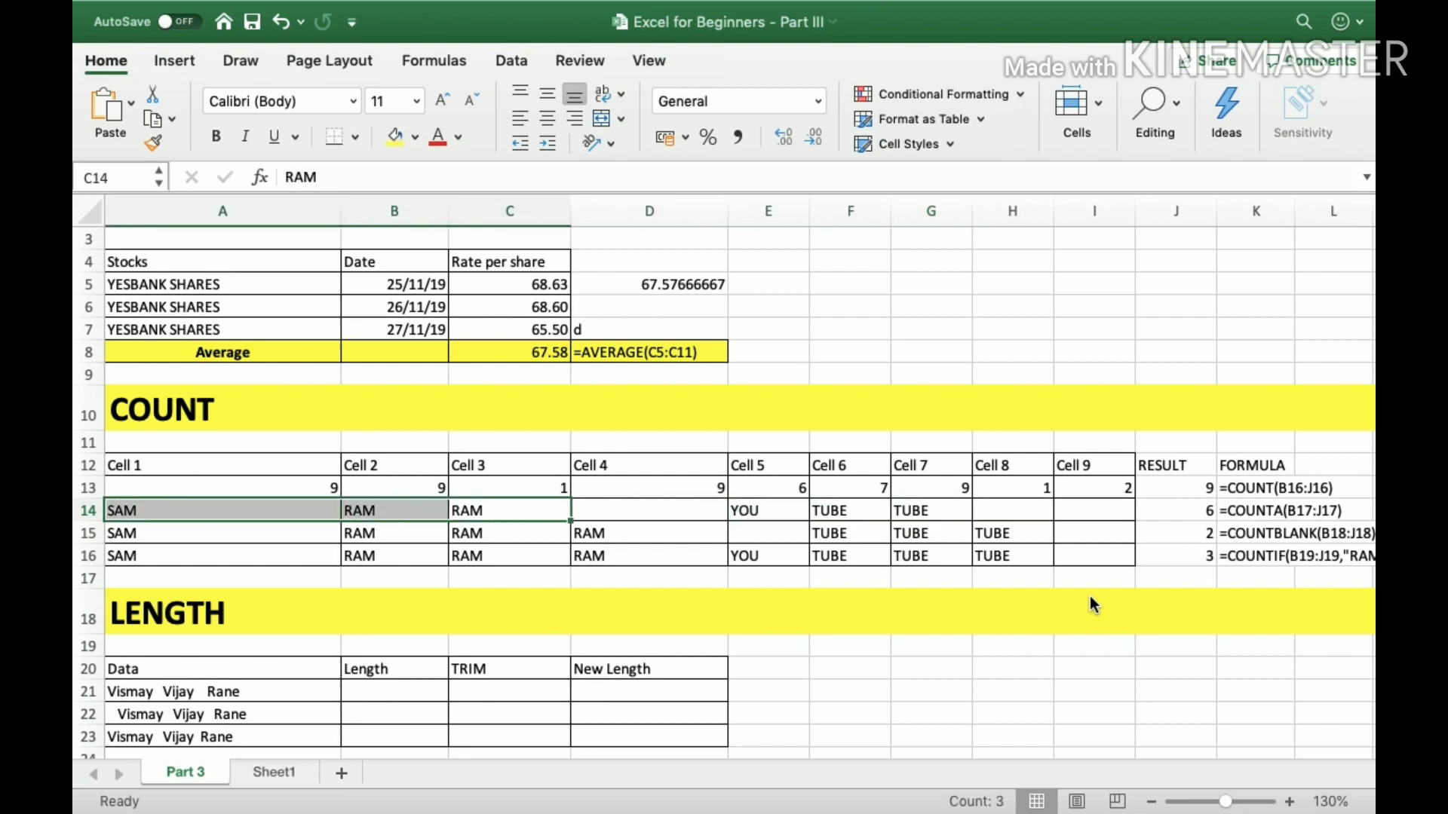
Enter the numbers 1 in H14 and 2 in I14 to test how COUNTA treats numbers.
key("Right")
key("Right")
key("Right")
key("Right")
key("Right")
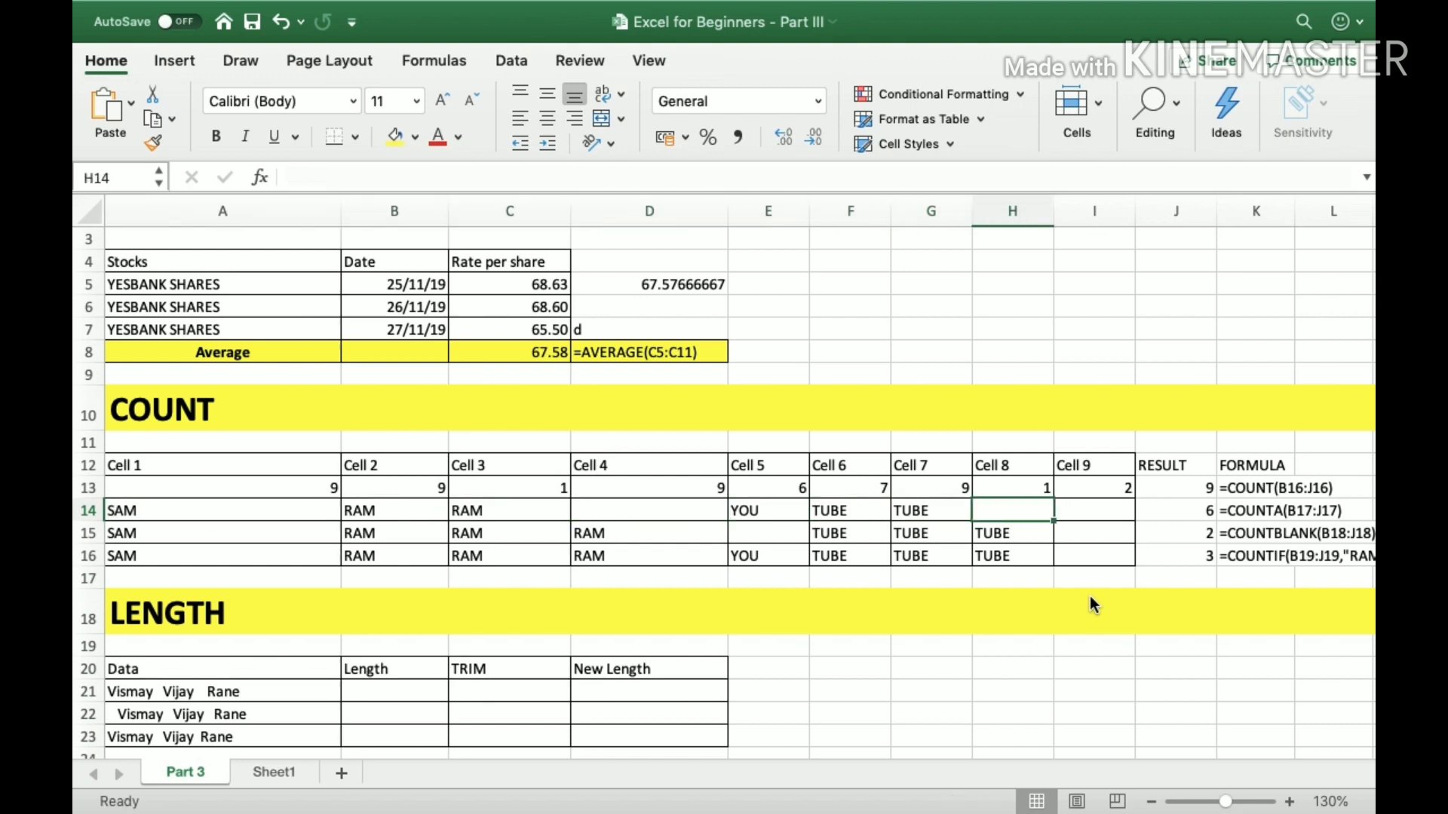
type("1")
key("Right")
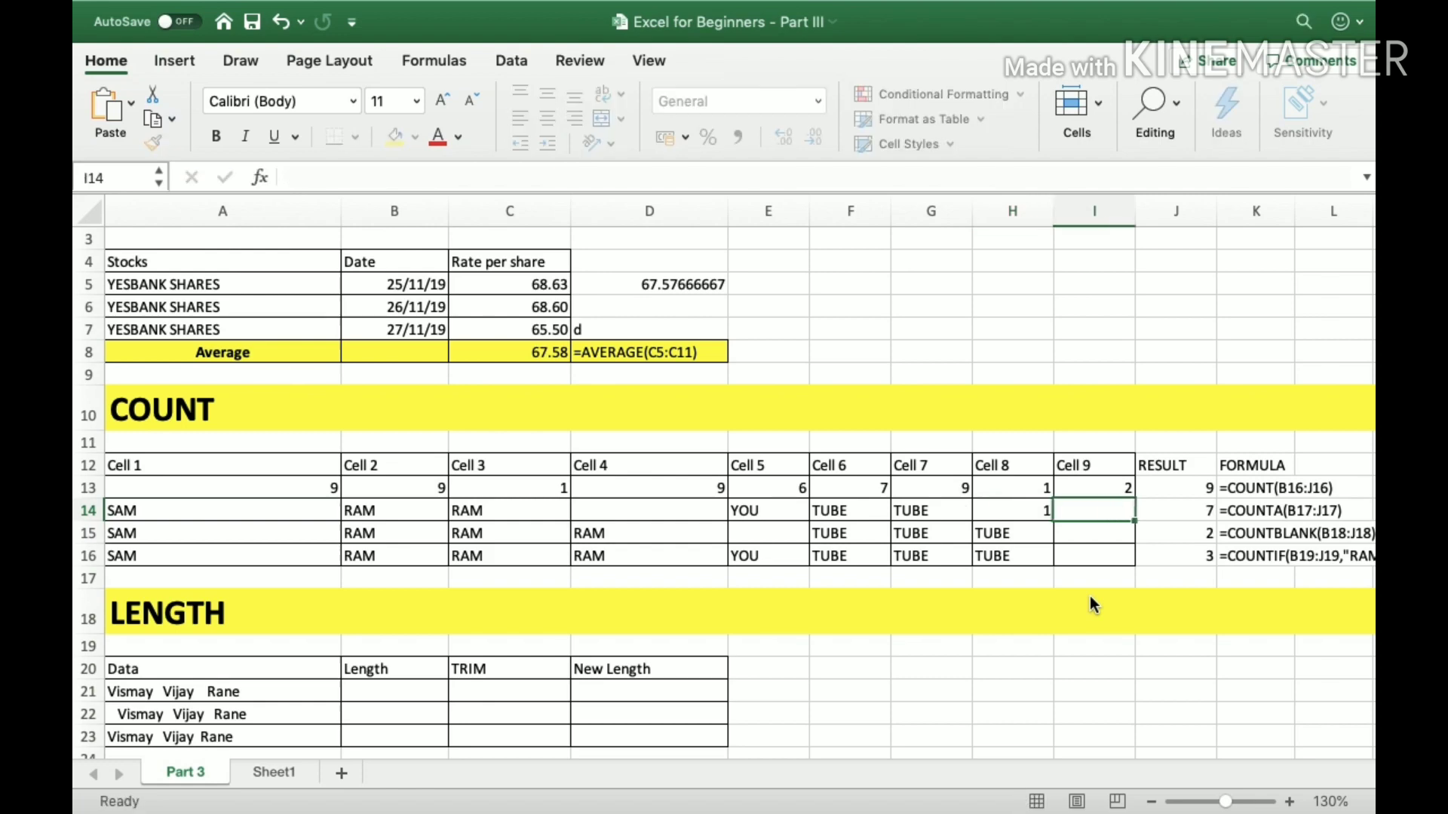
type("2")
key("Right")
Fill the empty Cell 4 entry, D14, with a person's first name.
key("Left")
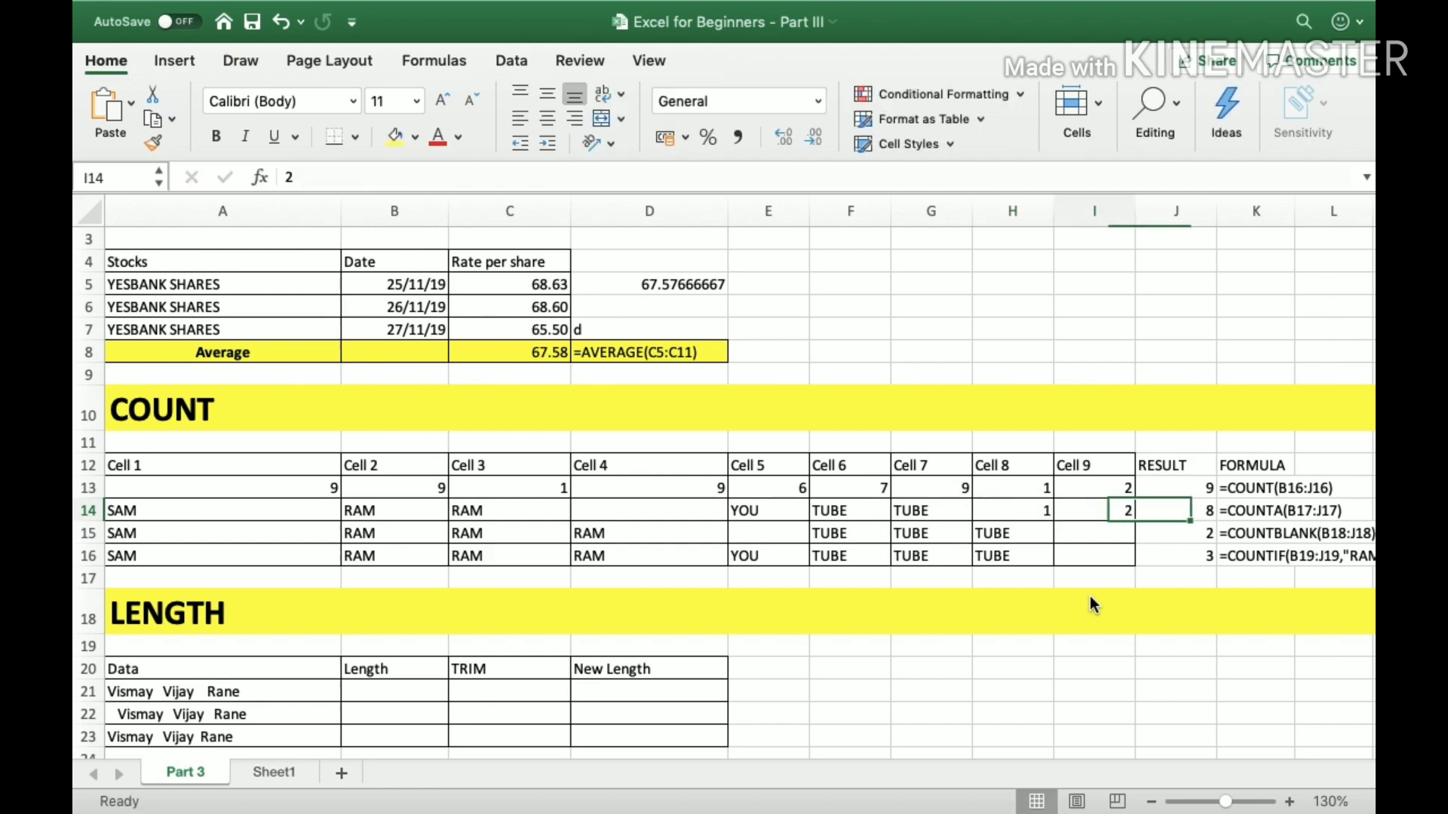
key("Left")
key("Left")
key("Left")
key("Left")
key("Left")
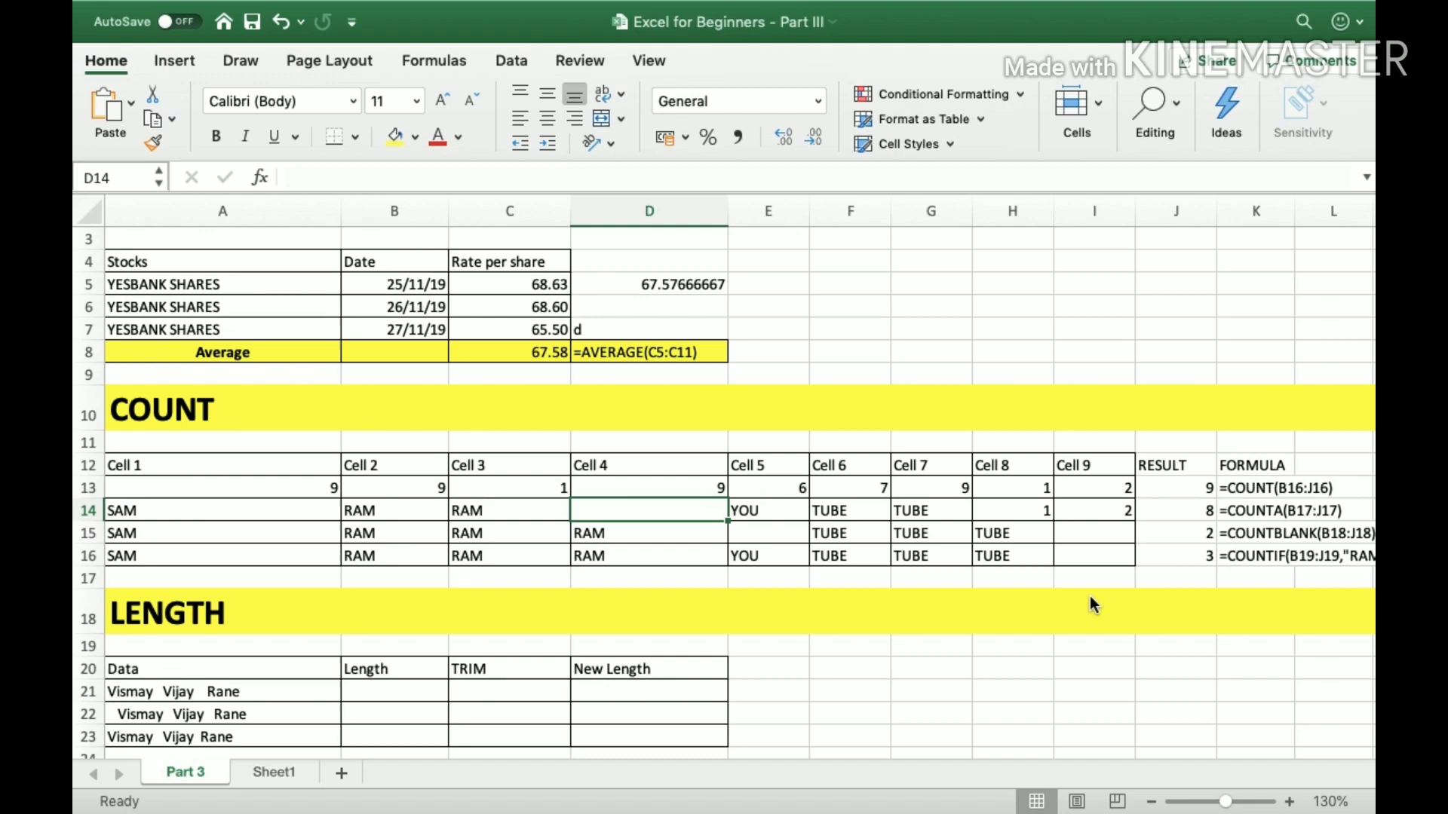
type("VISMAY")
key("Return")
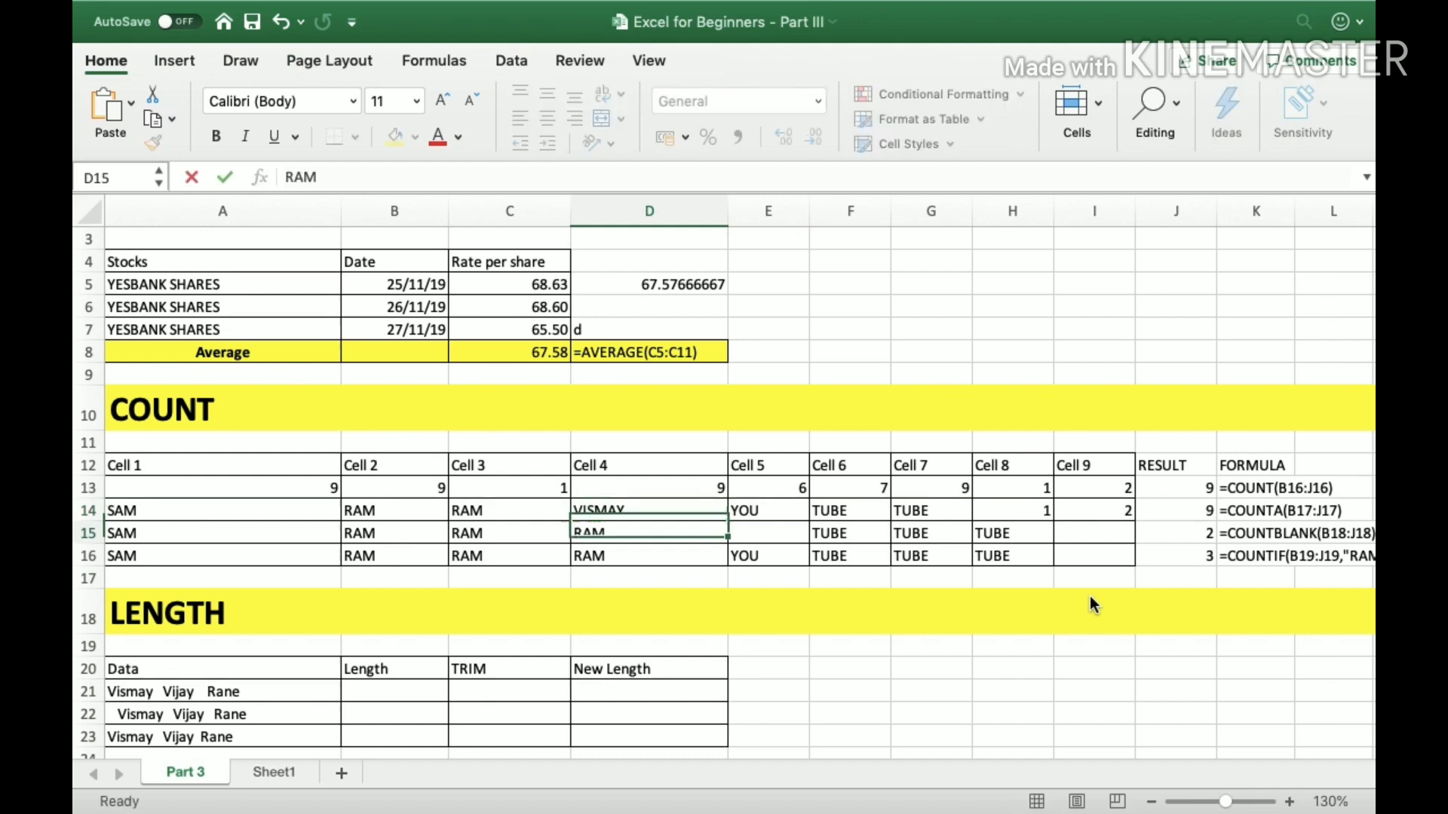
Clear all the row 14 entries in A14:I14.
key("Up")
key("Right")
key("Right")
key("Right")
key("Right")
key("Right")
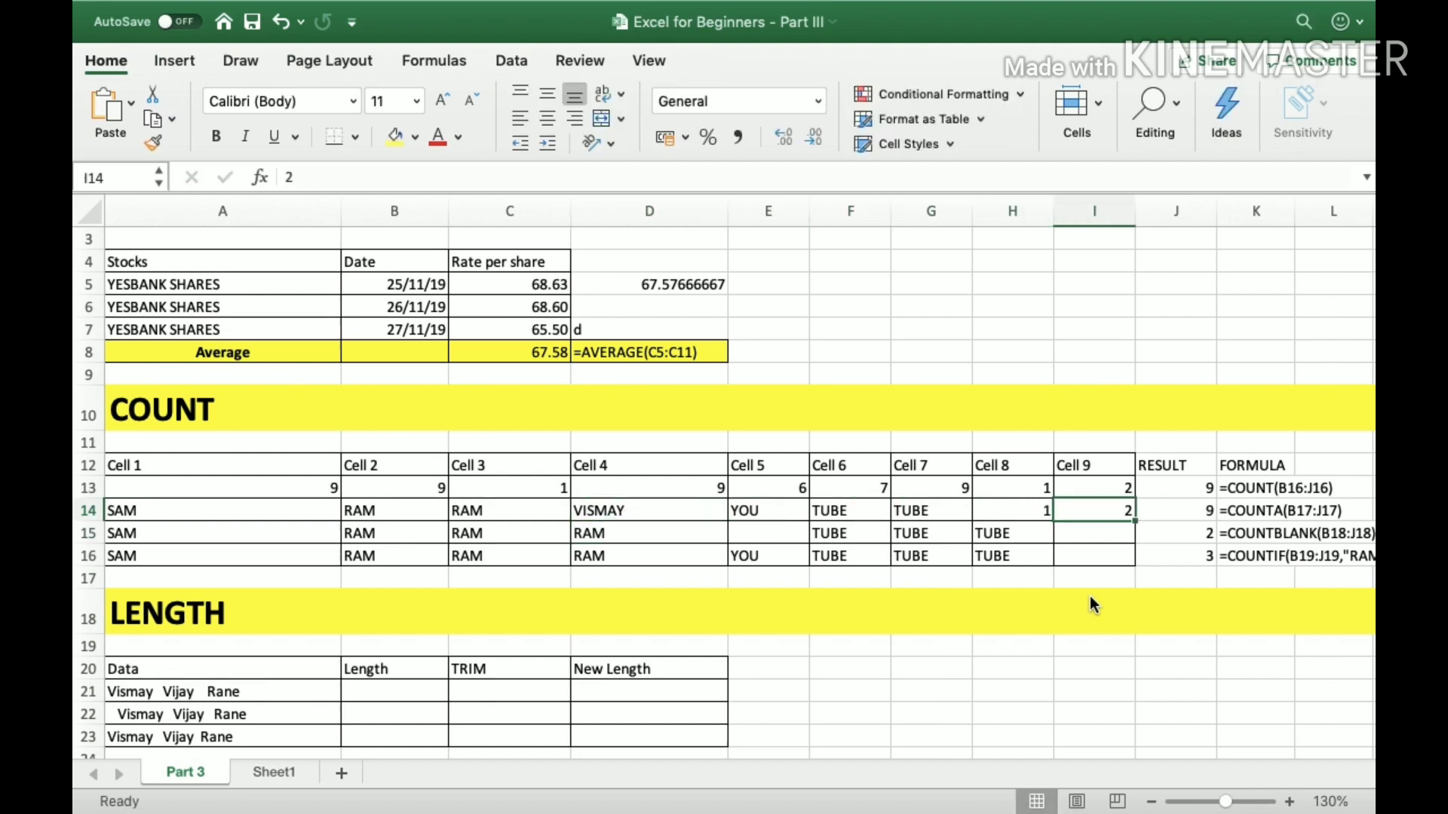
key("shift+Home")
key("Delete")
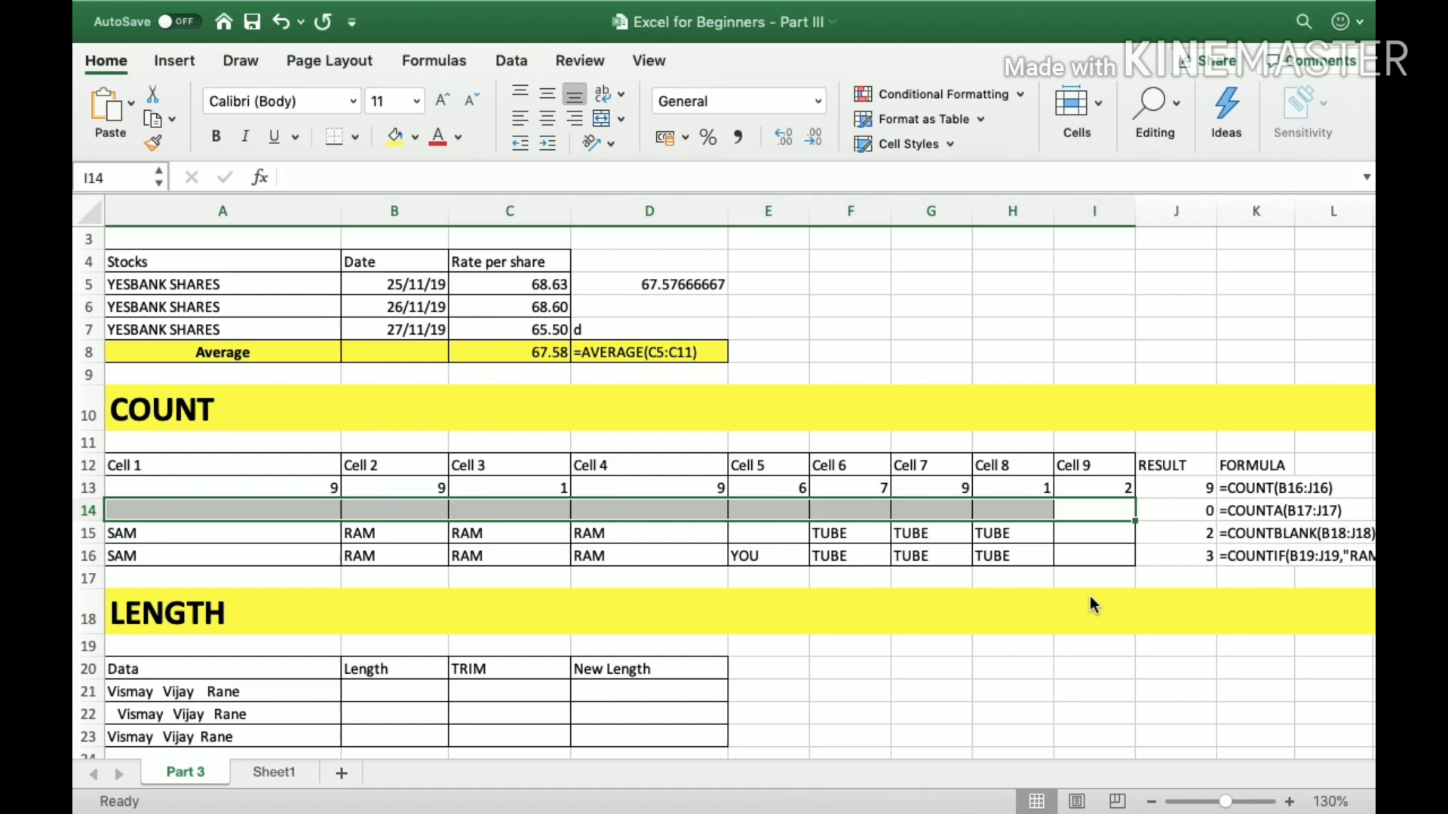
Enter the text sa in E14 and the numbers 1, 2 and 3 in F14:H14.
key("Left")
key("Left")
key("Left")
key("Left")
type("sa")
key("Right")
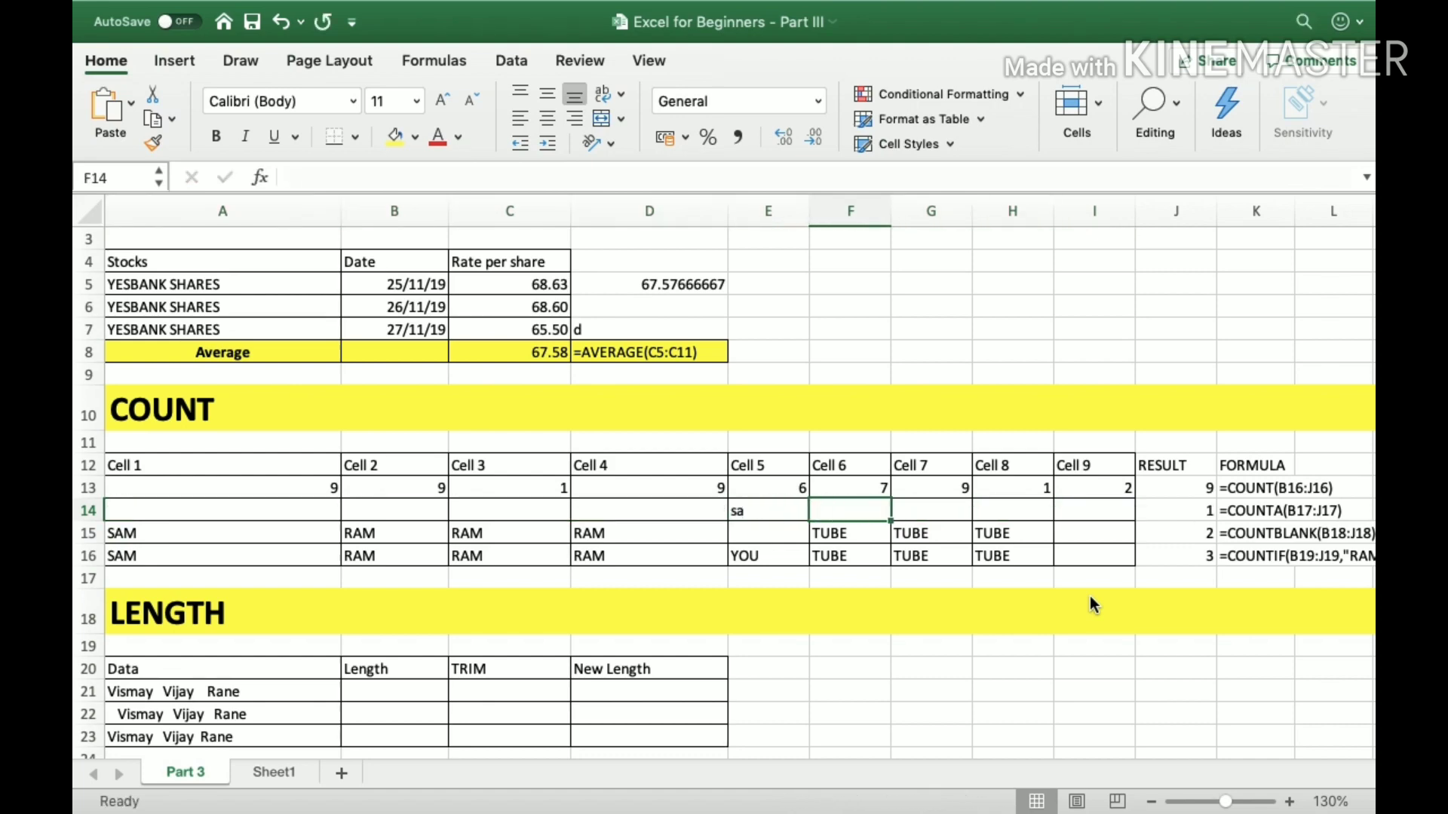
type("1")
key("Right")
type("2")
key("Right")
type("3")
key("Right")
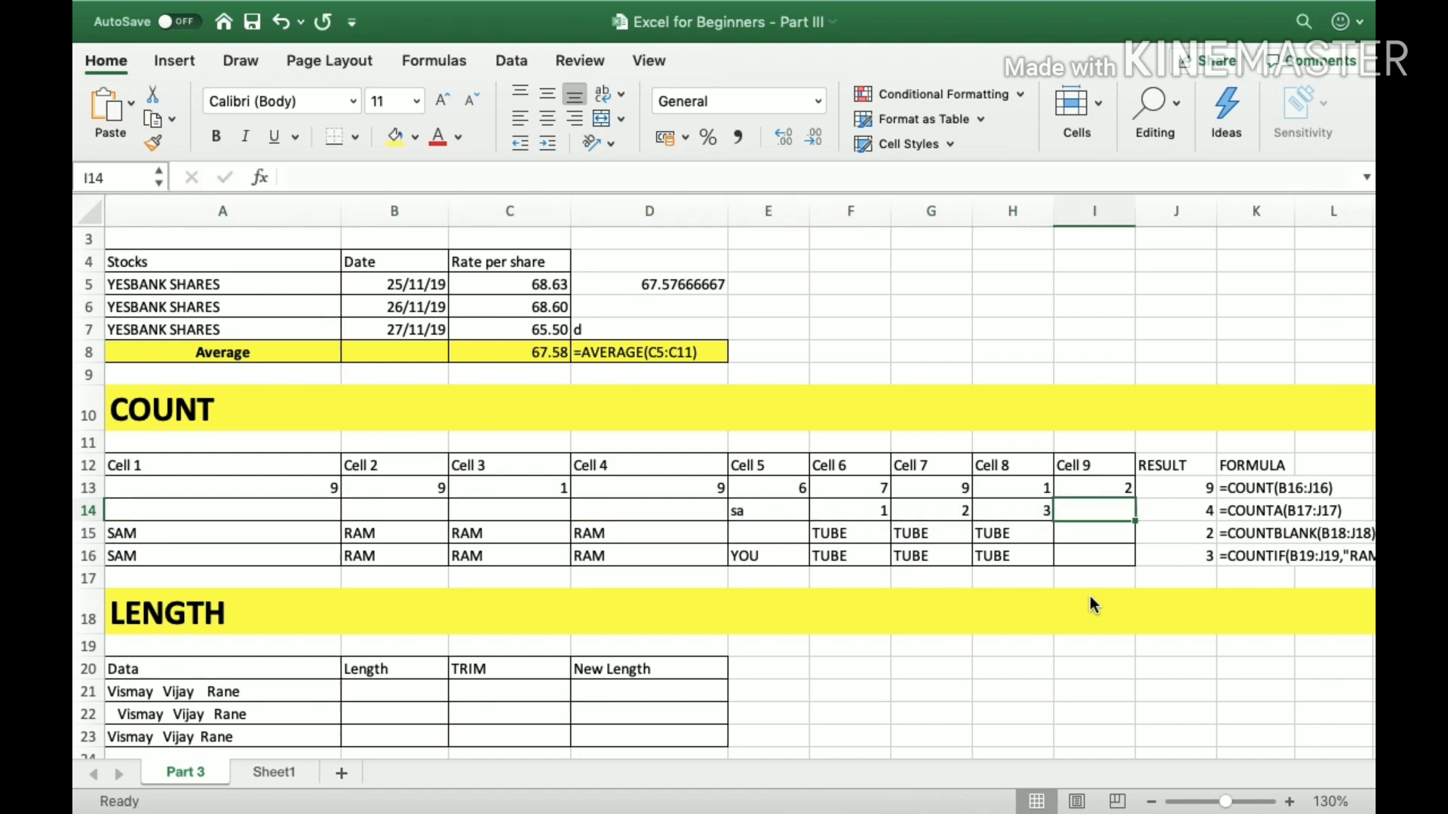
Review the COUNT formula in J13, the COUNTBLANK formula in J15 and the entries across row 15.
key("Up")
key("Right")
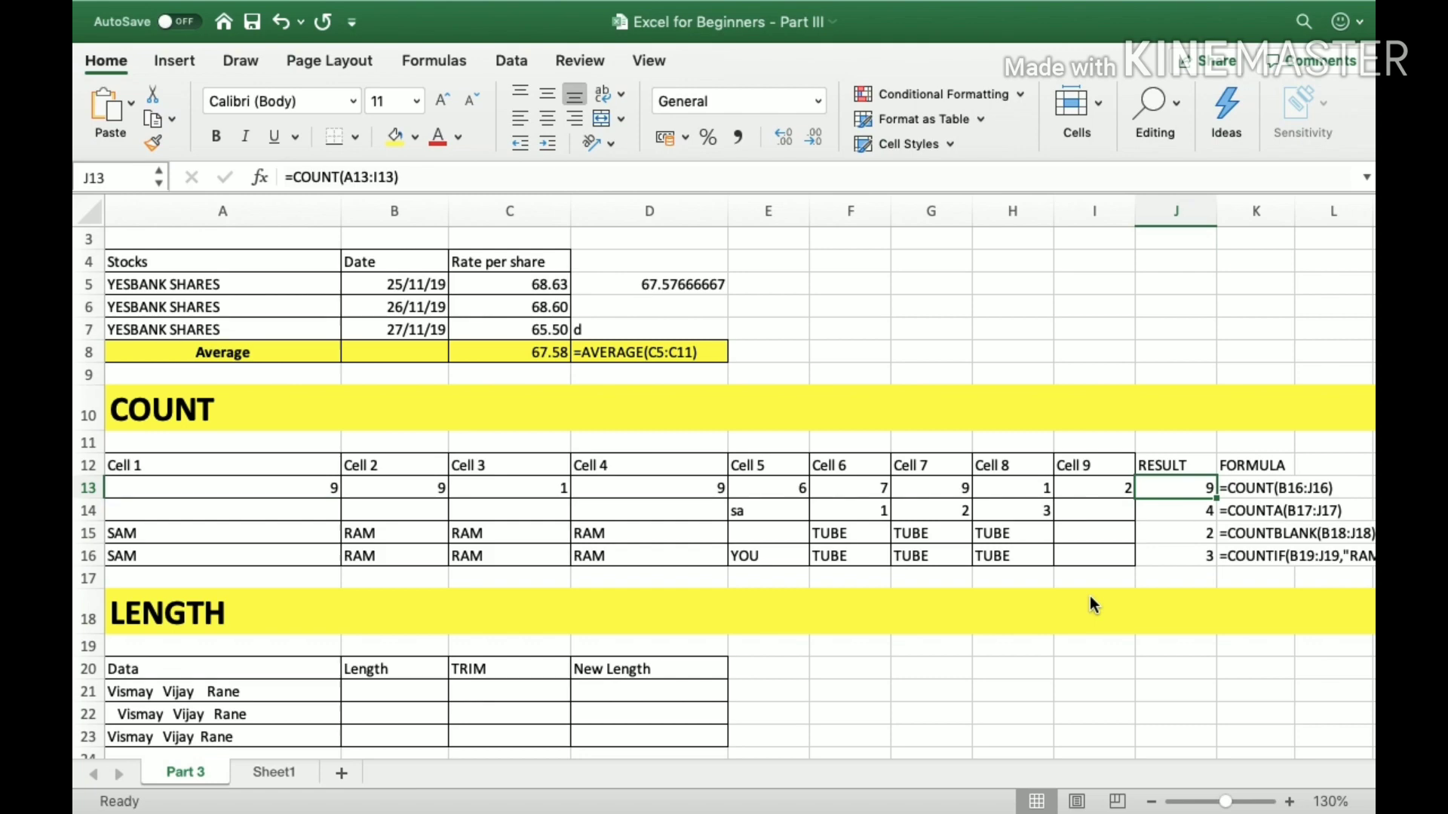
key("Down")
key("Down")
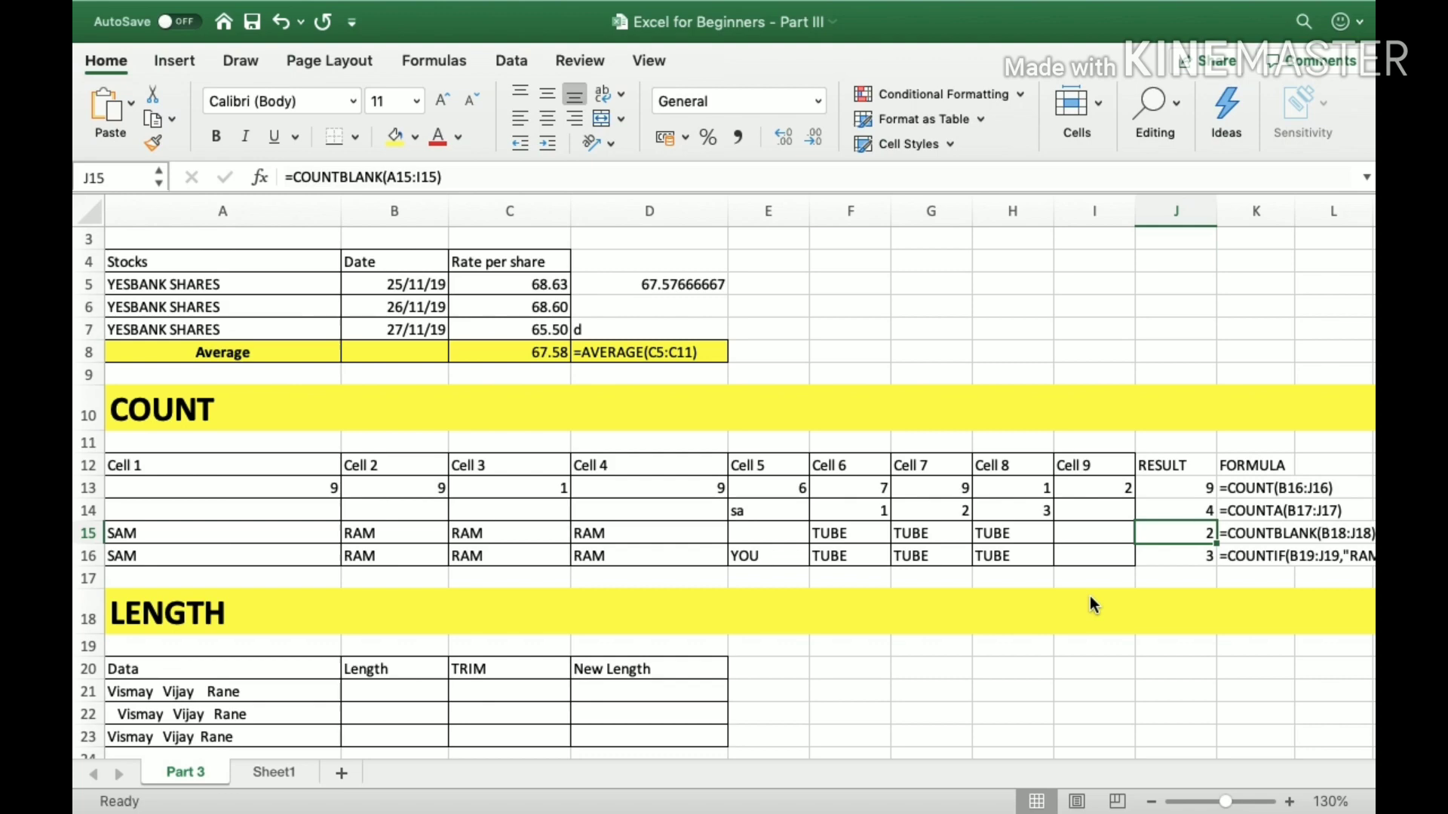
key("Left")
key("Left")
key("Left")
key("Left")
key("Left")
key("Left")
key("Left")
key("Left")
key("Left")
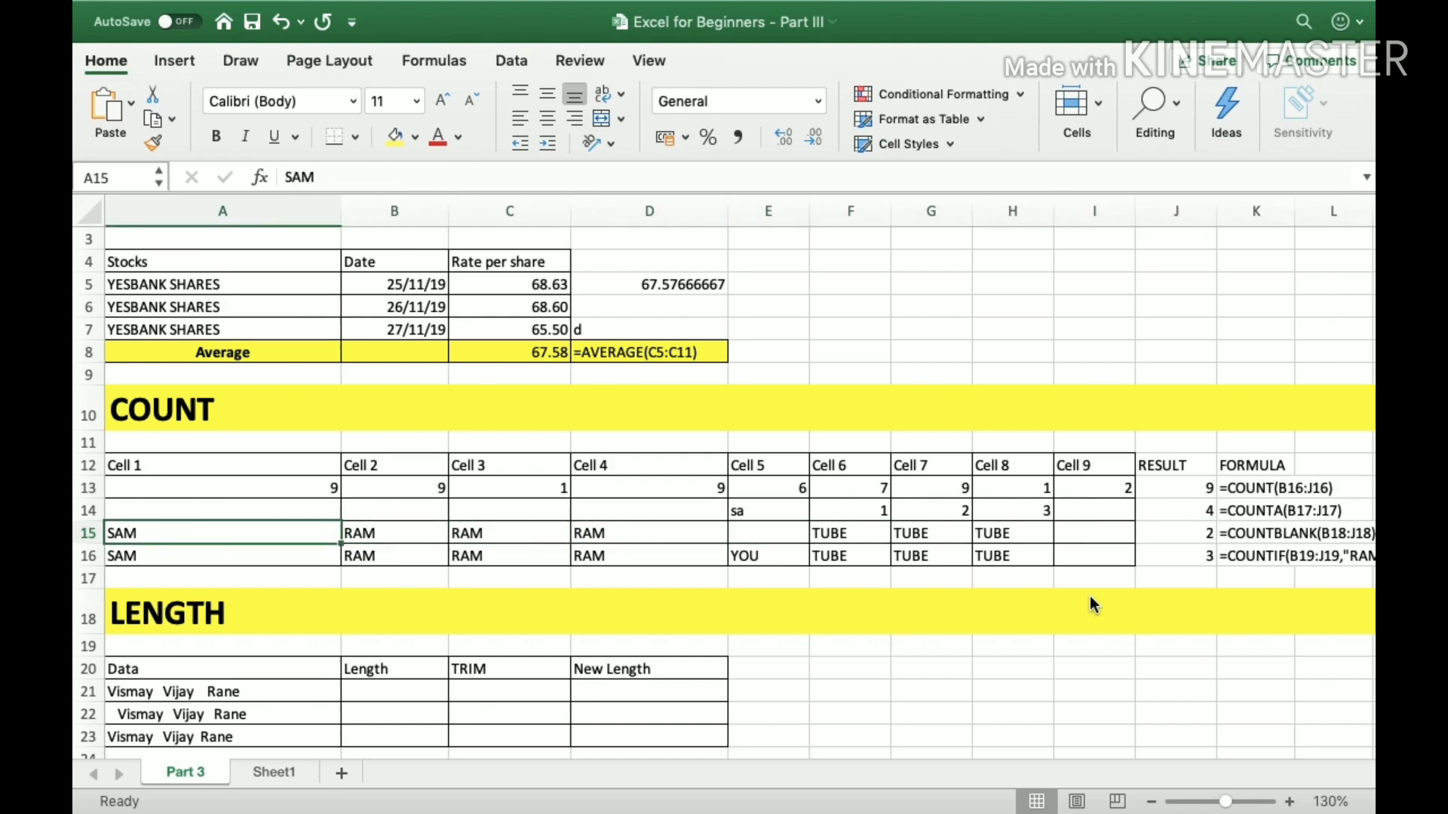
key("Right")
key("Right")
key("Right")
key("Right")
key("Right")
key("Right")
key("Right")
key("Right")
key("Right")
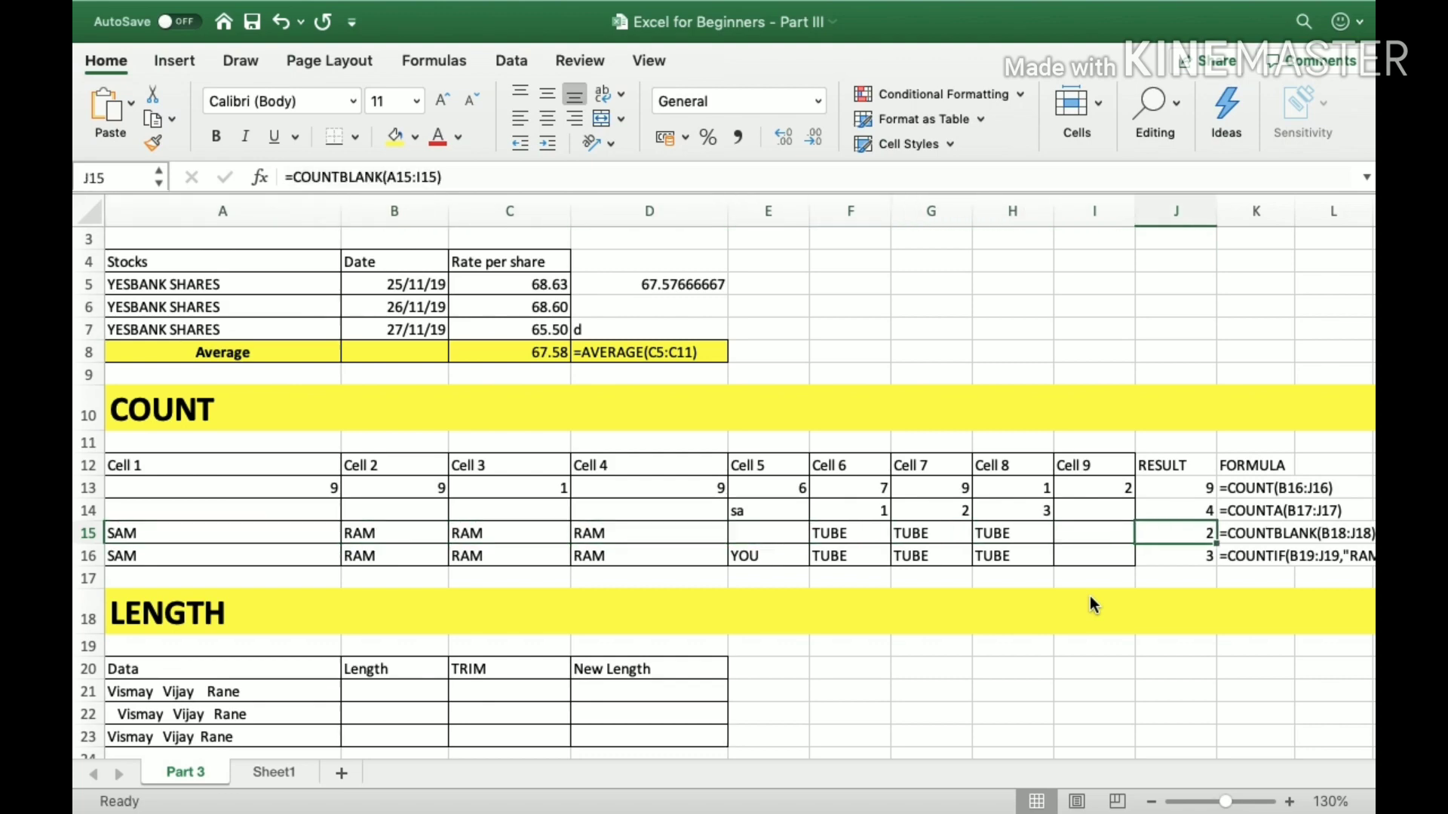
Enter =COUNTBLANK(A15:I15) in J15 to count the empty cells of row 15.
type("=")
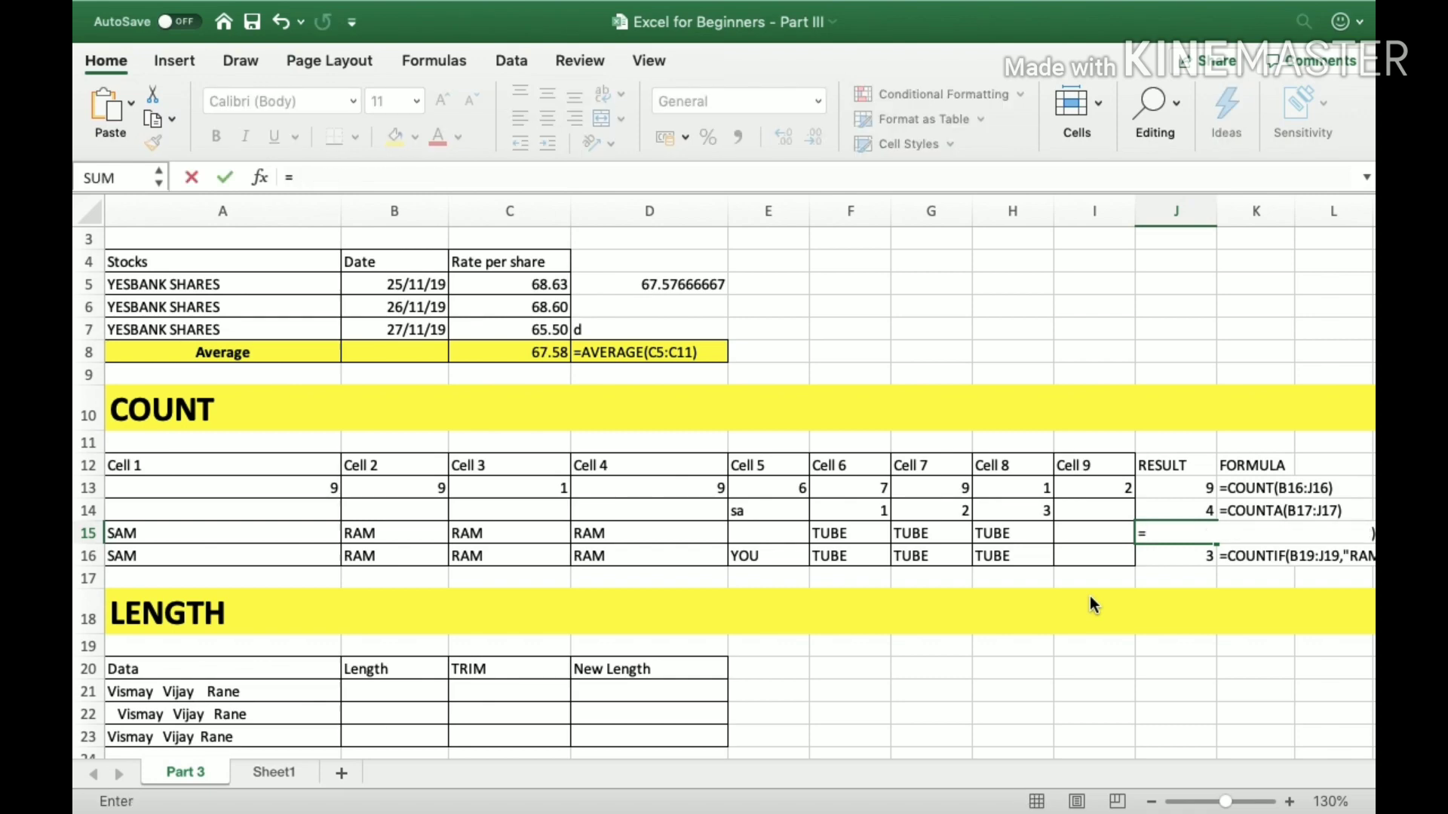
type("countblank")
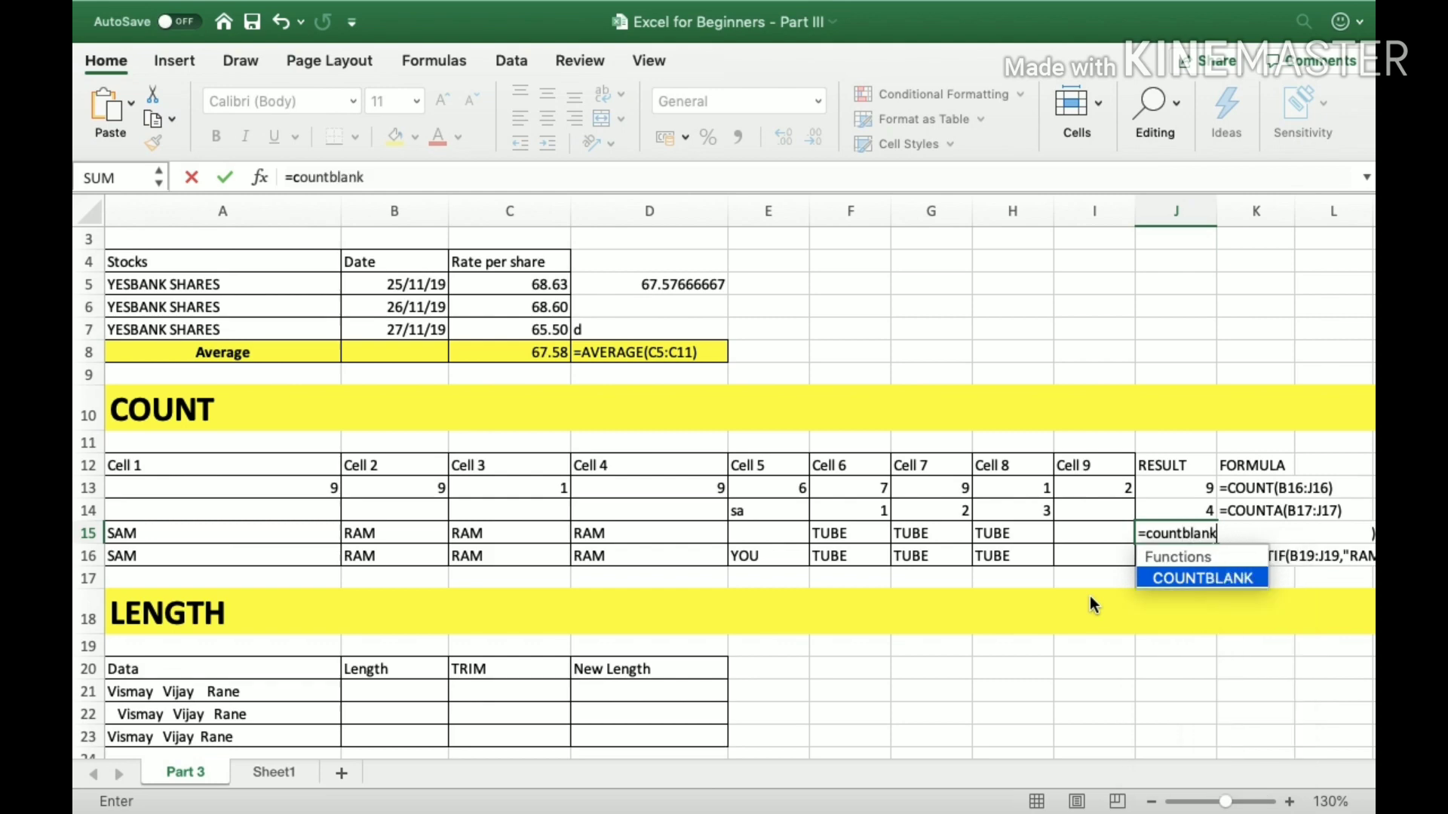
type("(")
key("Left")
key("Left")
key("Left")
key("Left")
key("Left")
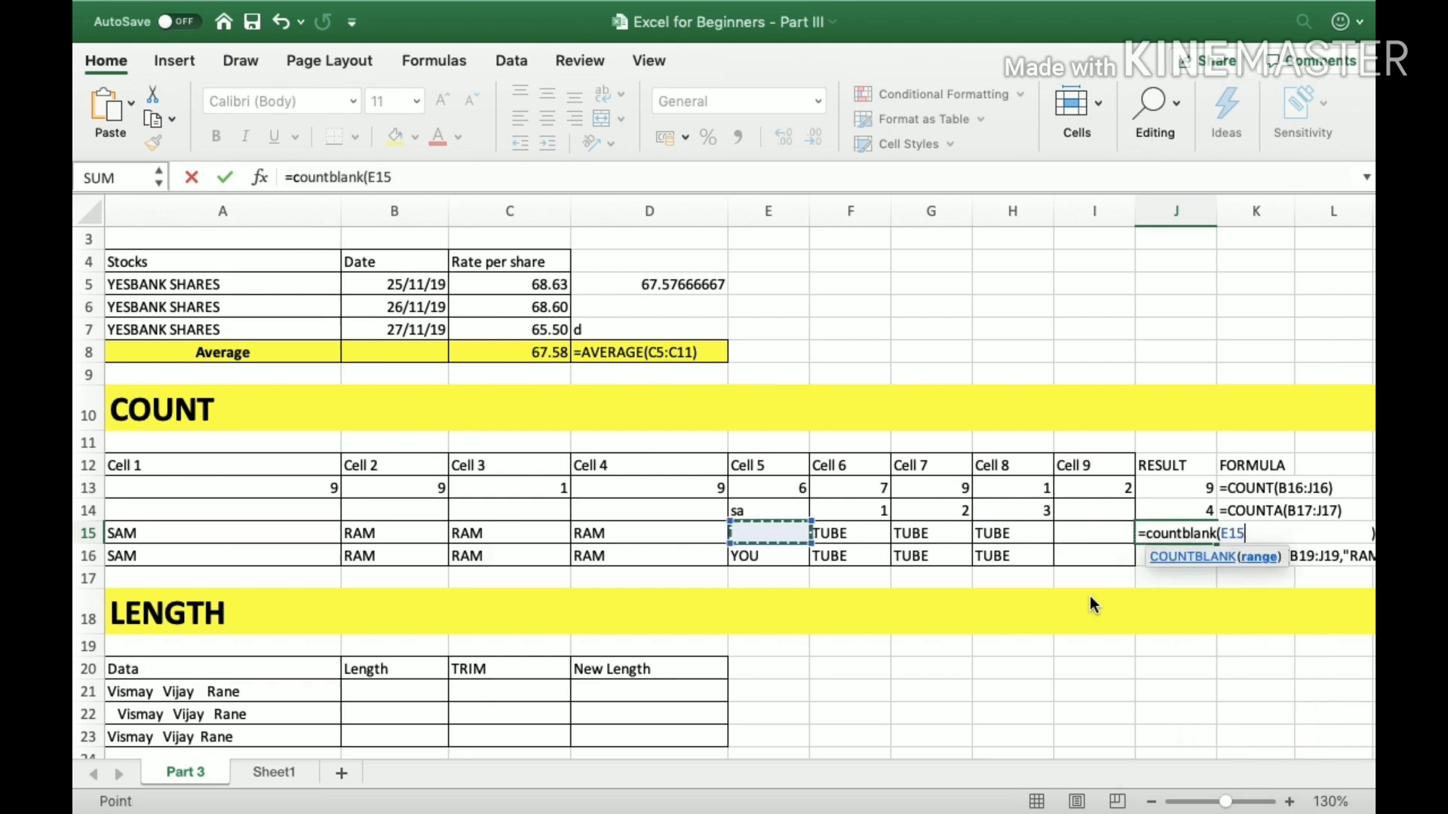
key("Left")
key("Left")
key("Left")
key("Left")
key("shift+Right")
key("shift+Right")
key("shift+Right")
key("shift+Right")
key("shift+Right")
key("shift+Right")
key("shift+Right")
key("shift+Right")
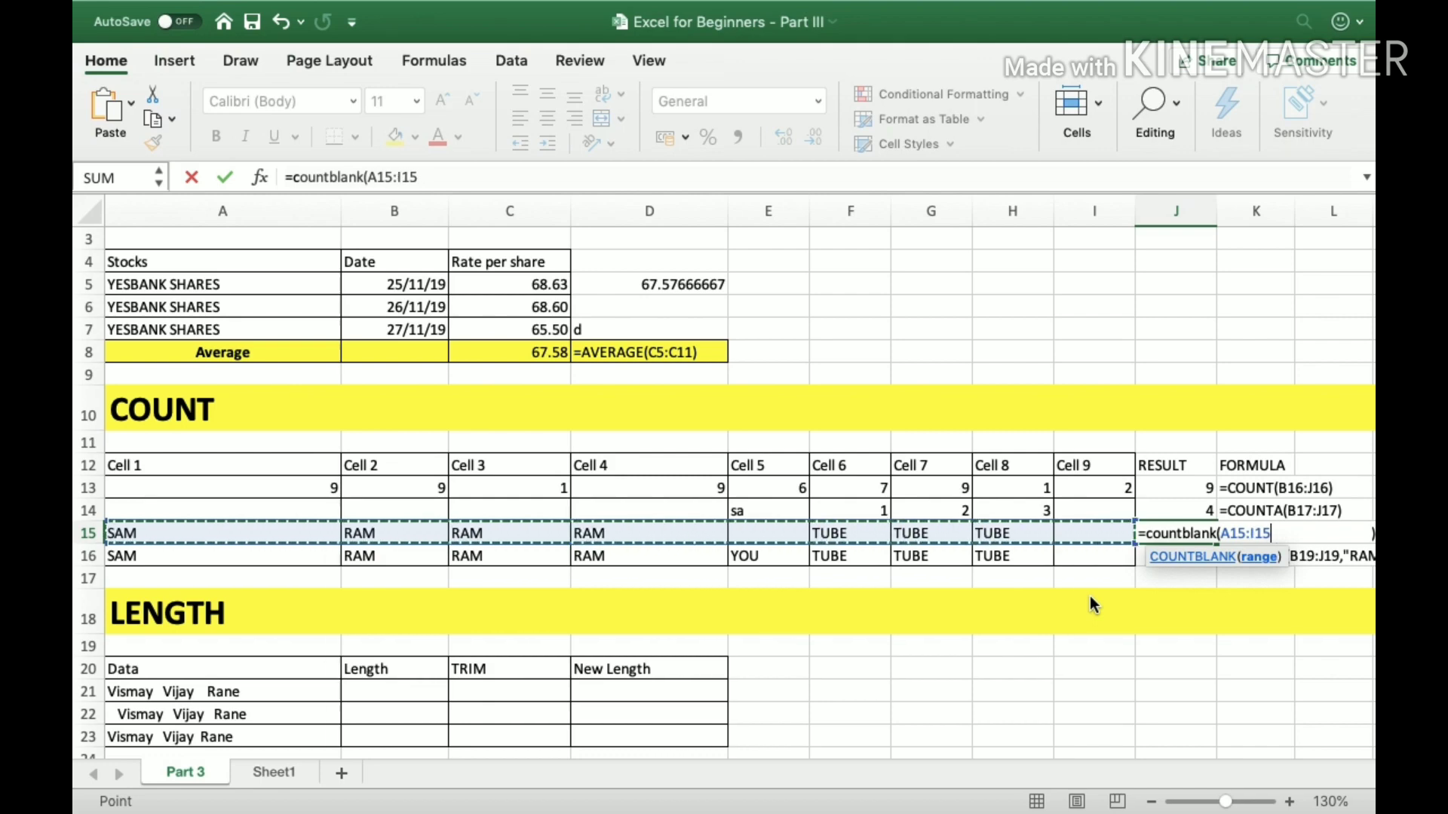
type(")")
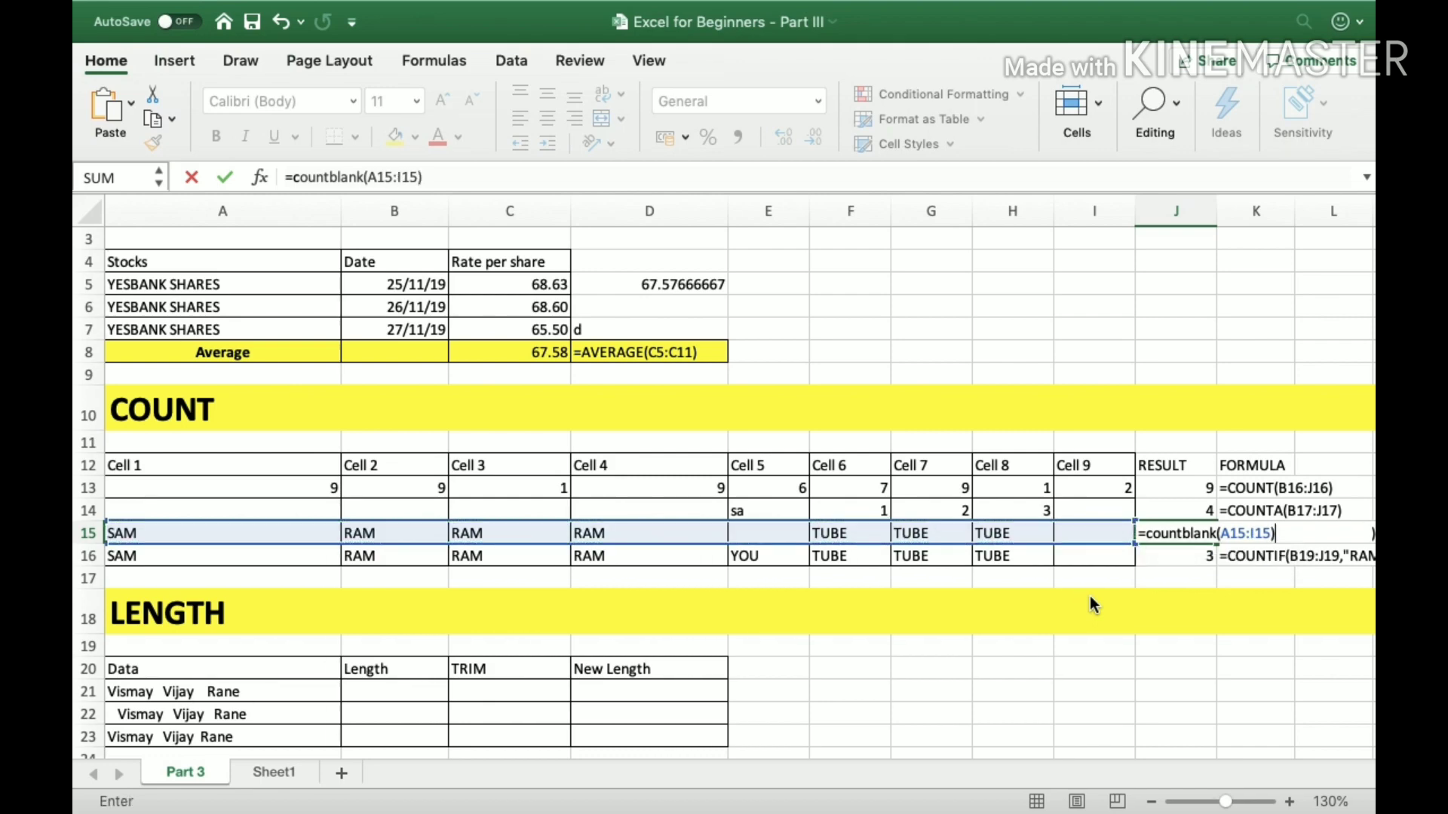
key("Return")
Check the COUNTBLANK result in J15 against the blank cells across row 15.
key("Up")
key("Left")
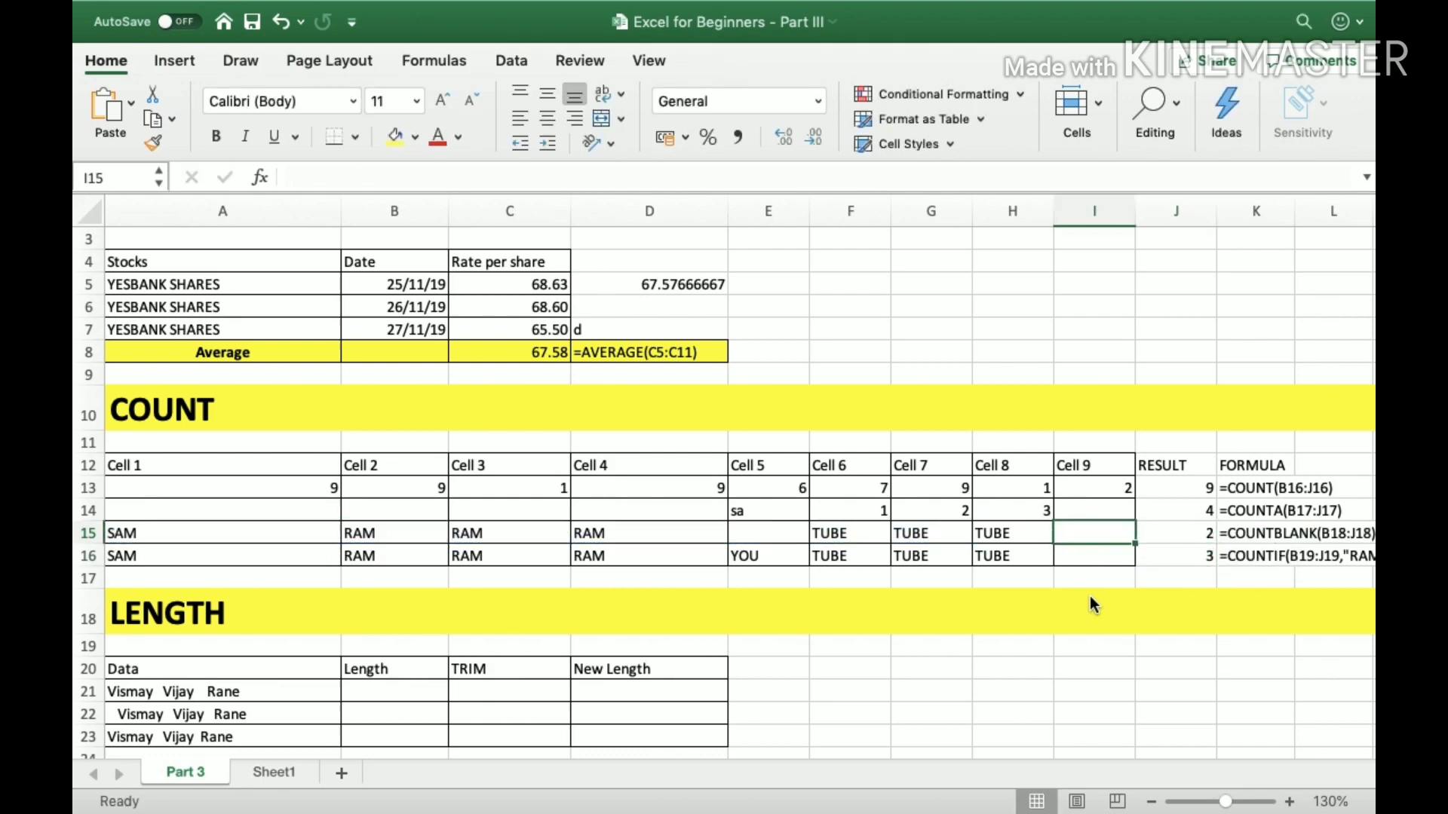
key("Left")
key("Left")
key("Left")
key("Left")
key("Left")
key("Left")
key("Left")
key("Left")
key("Right")
key("Right")
key("Right")
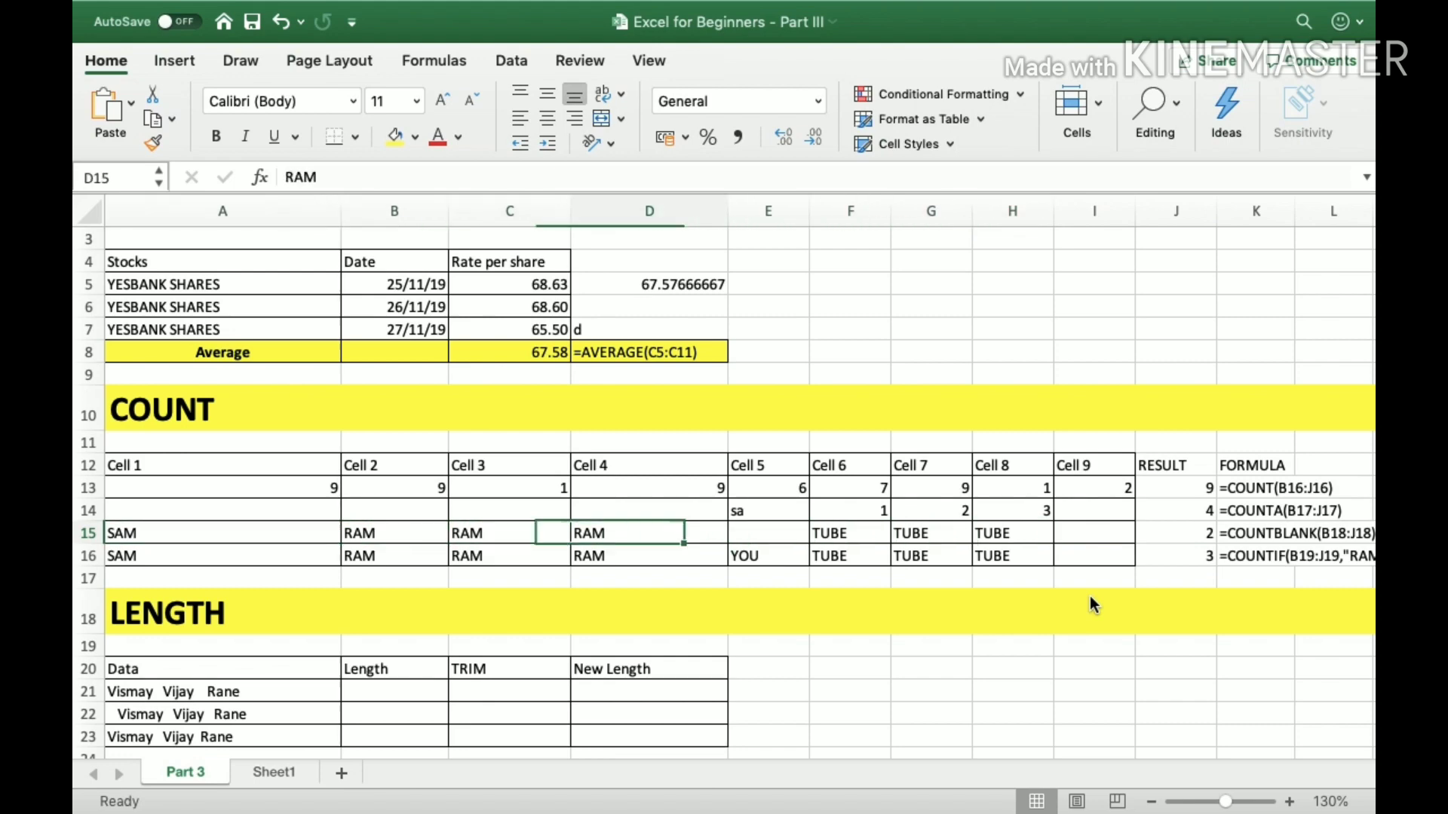
key("Right")
key("Right")
key("Right")
key("Right")
key("Right")
key("Right")
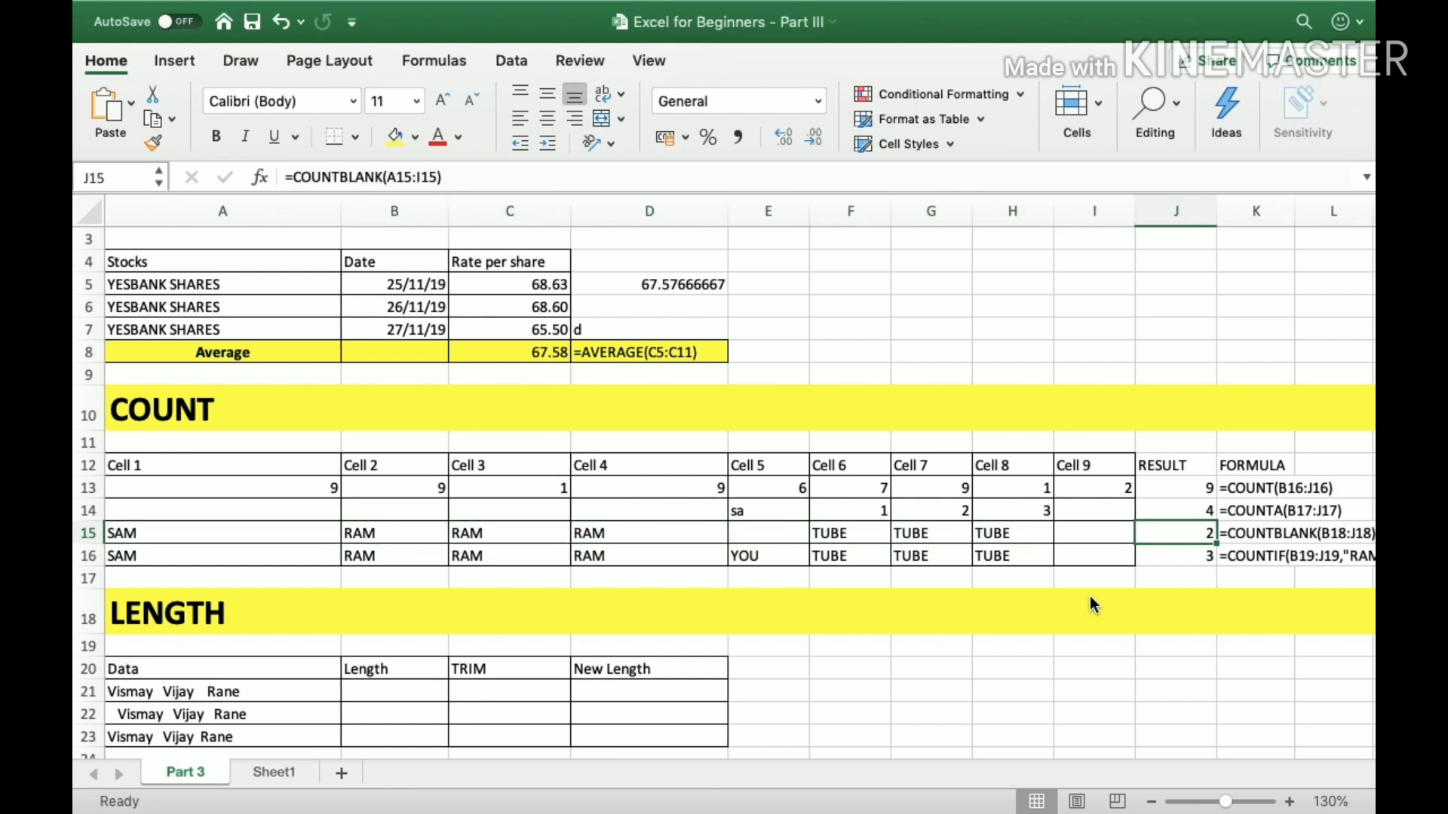
Clear the Cell 7 and Cell 8 entries in G15:H15 to test COUNTBLANK.
key("Left")
key("Left")
key("Left")
key("Left")
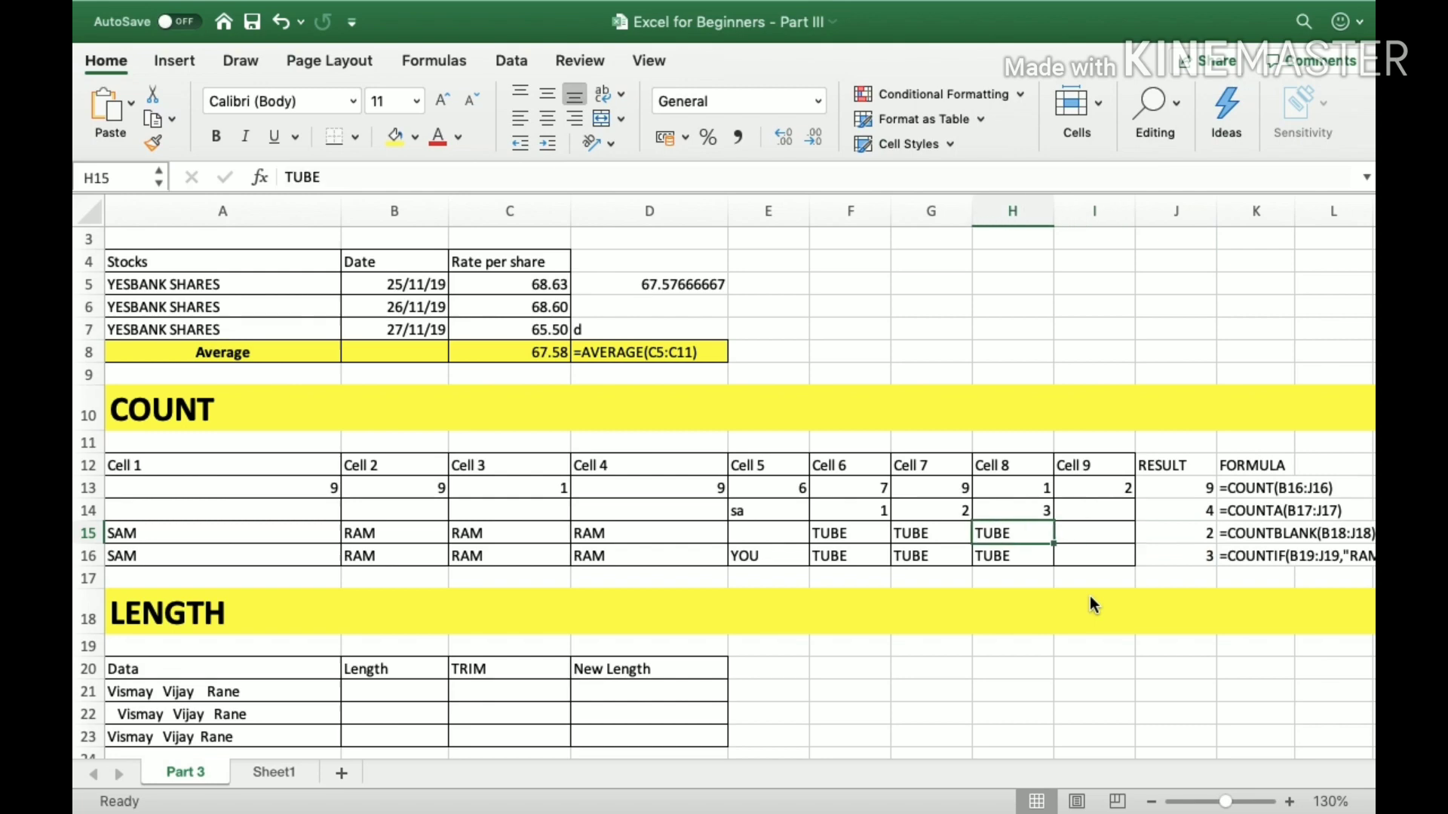
key("Right")
key("Right")
key("ctrl+z")
key("ctrl+z")
key("Right")
key("Right")
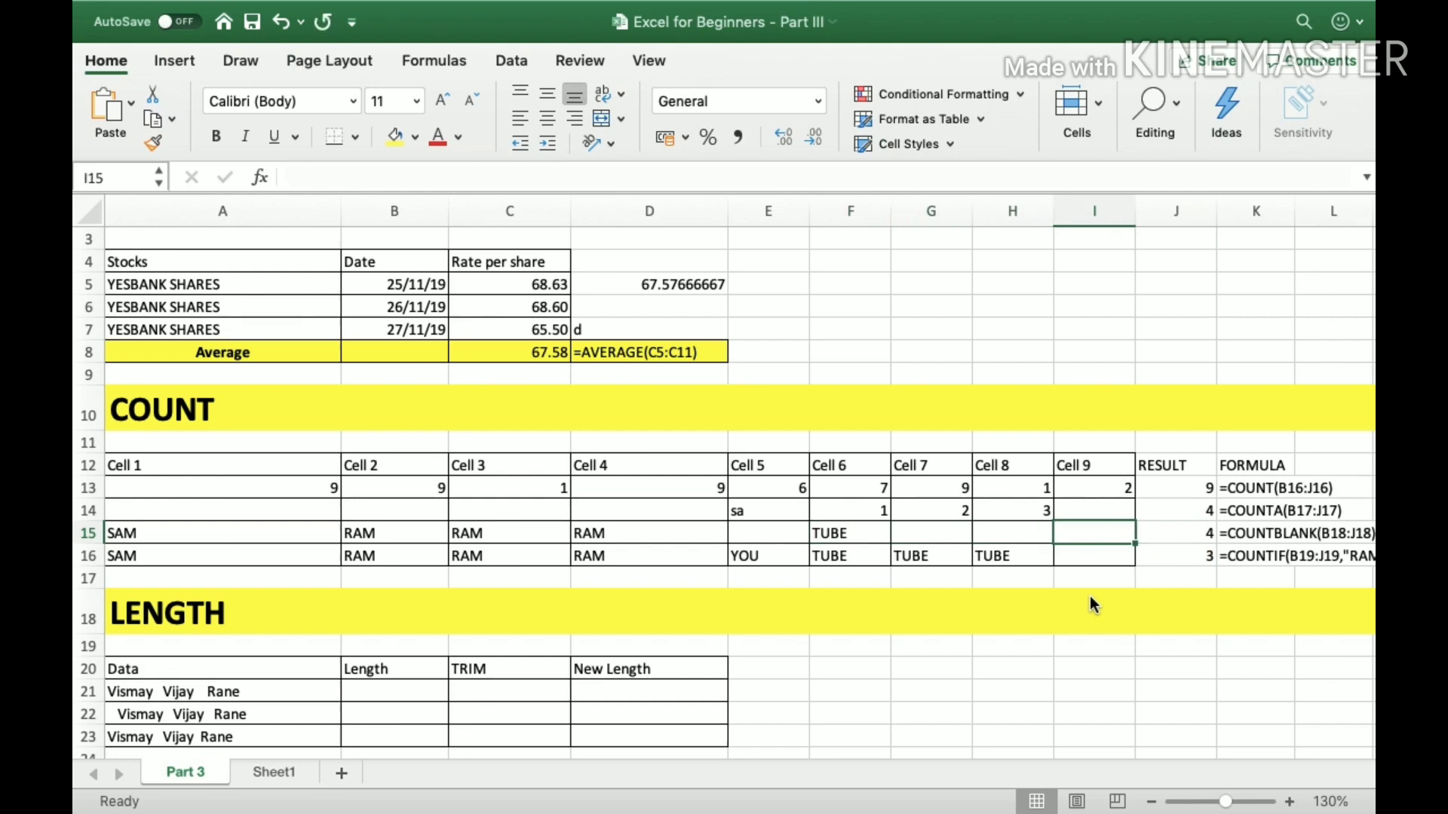
Review the COUNTBLANK formula in J15, the COUNTIF formula in J16 and the entries along row 16.
key("Right")
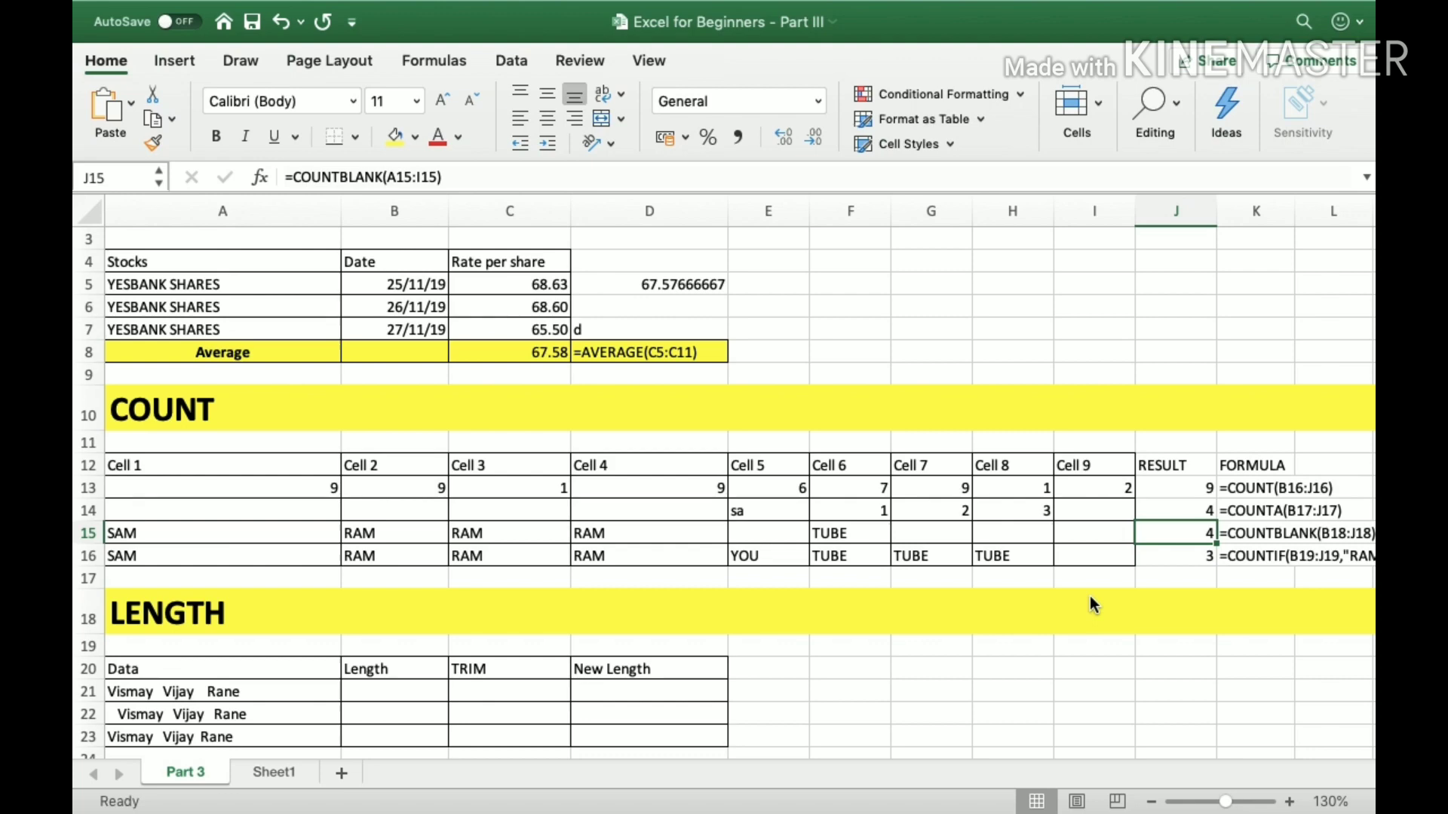
key("Down")
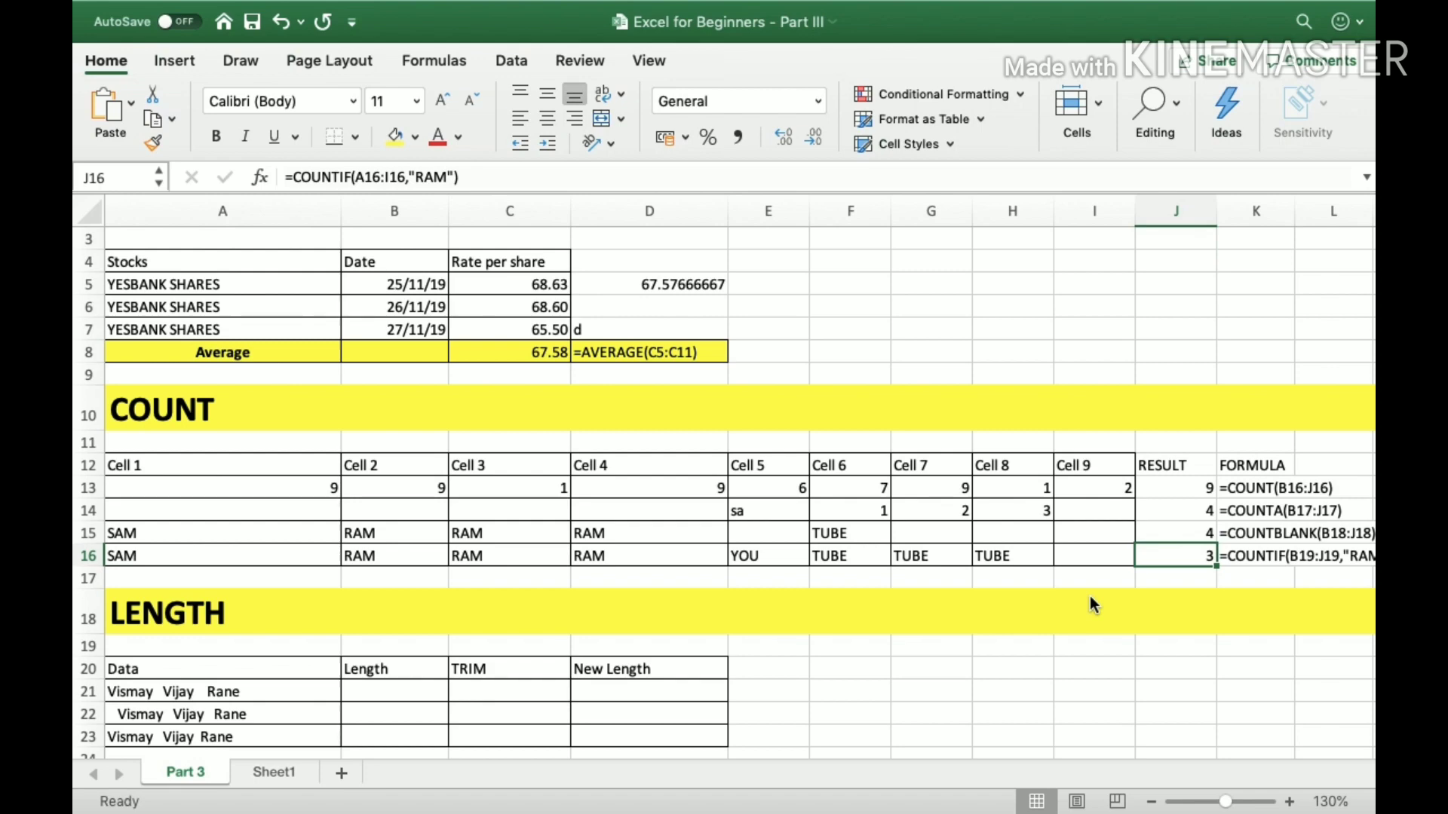
key("Left")
key("Left")
key("Left")
key("Left")
key("Left")
key("Left")
key("Left")
key("Left")
key("Left")
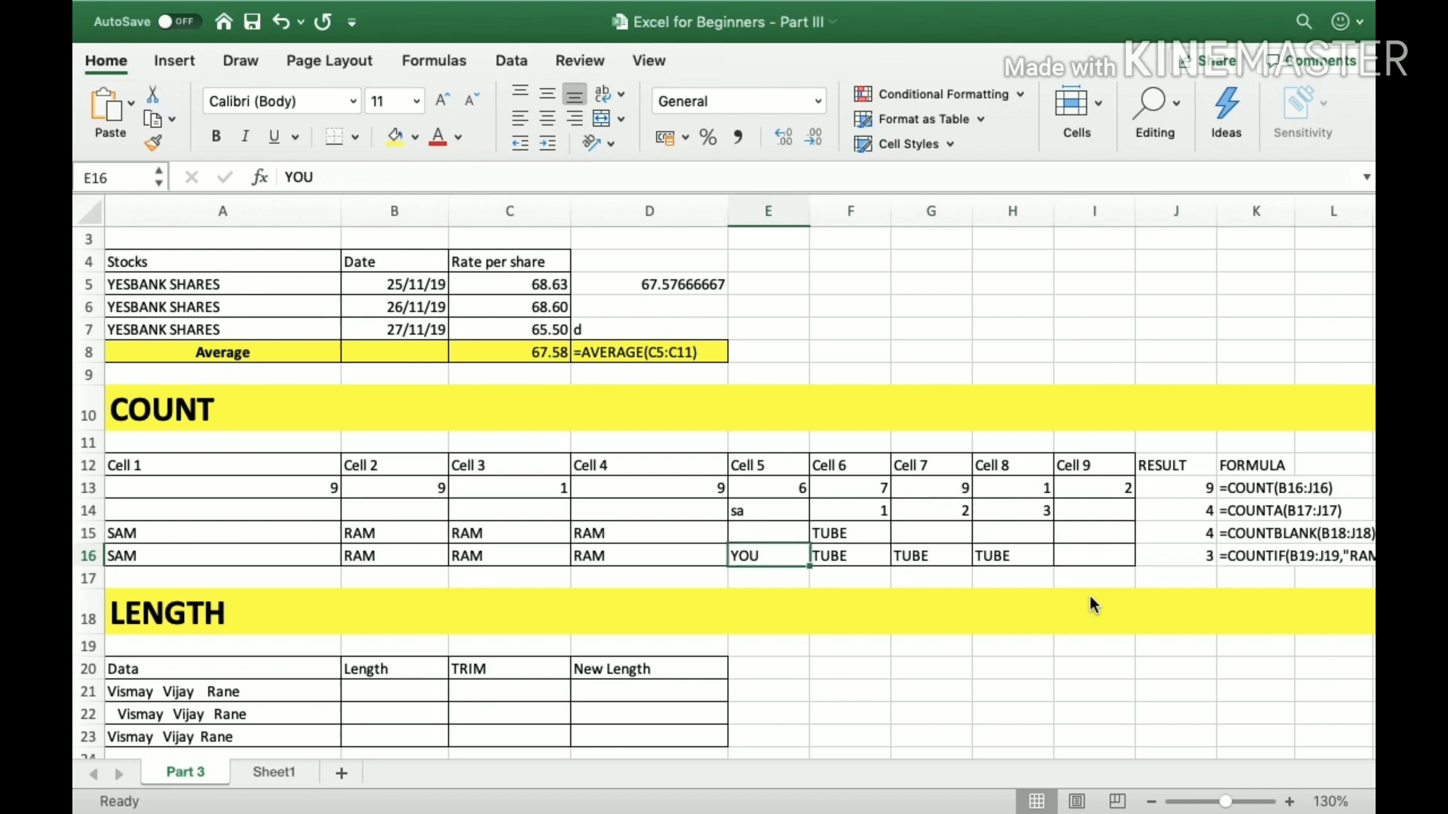
key("Right")
key("Right")
key("Left")
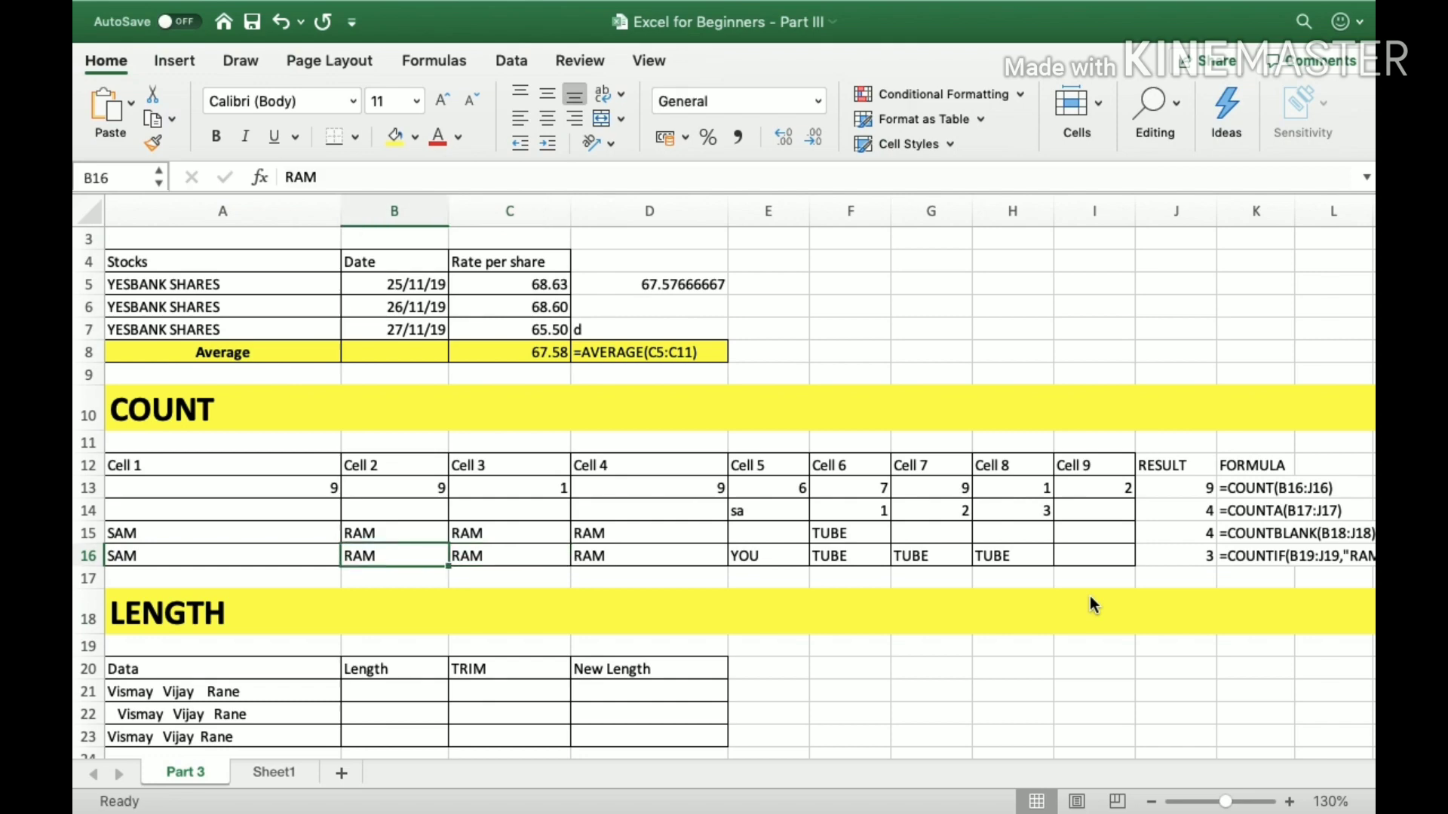
key("Left")
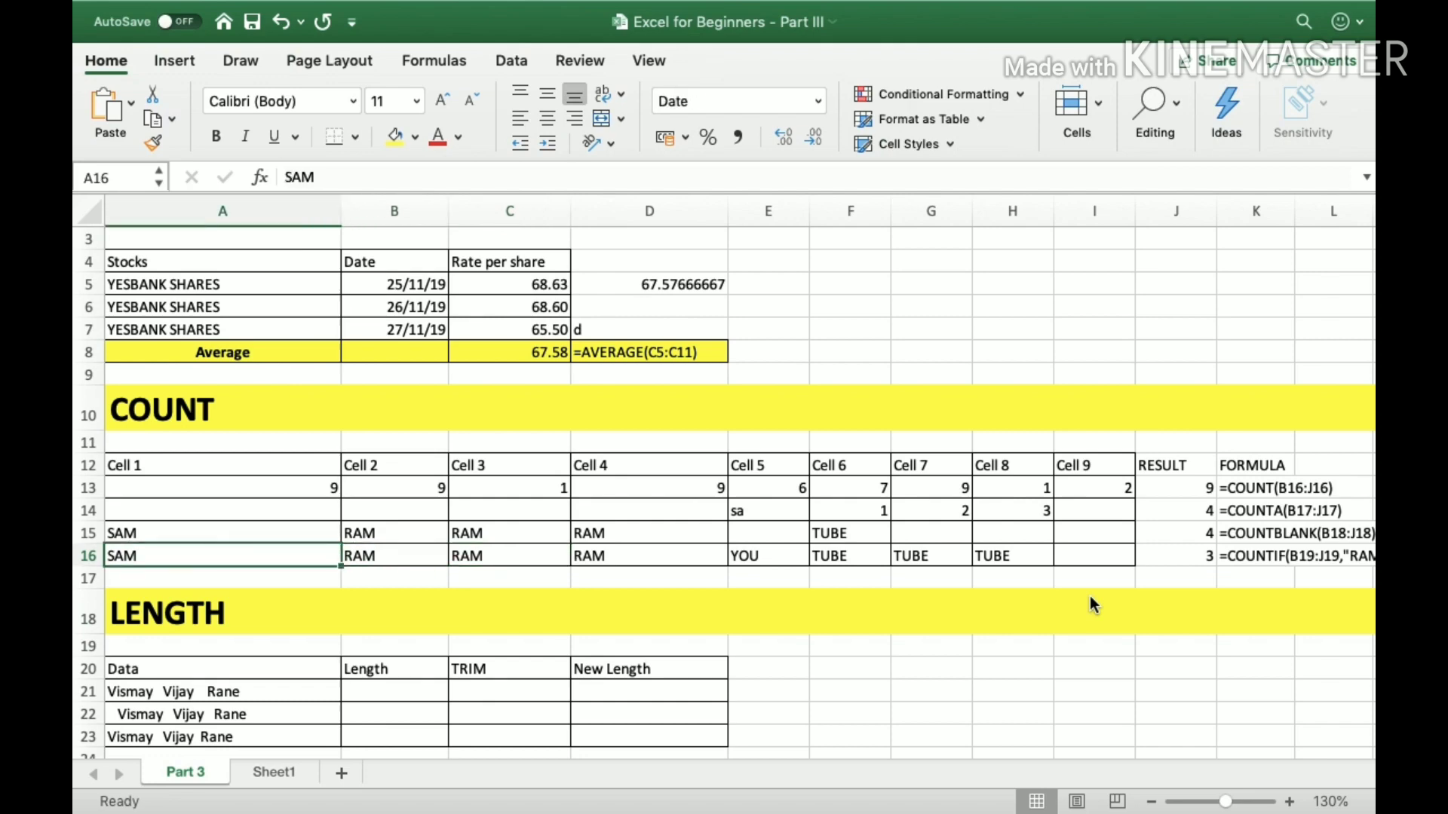
Examine the row 16 entries from Cell 1 through Cell 9 as the range for COUNTIF.
key("shift+Right")
key("shift+Right")
key("shift+Right")
key("shift+Right")
key("shift+Right")
key("shift+Right")
key("shift+Right")
key("shift+Right")
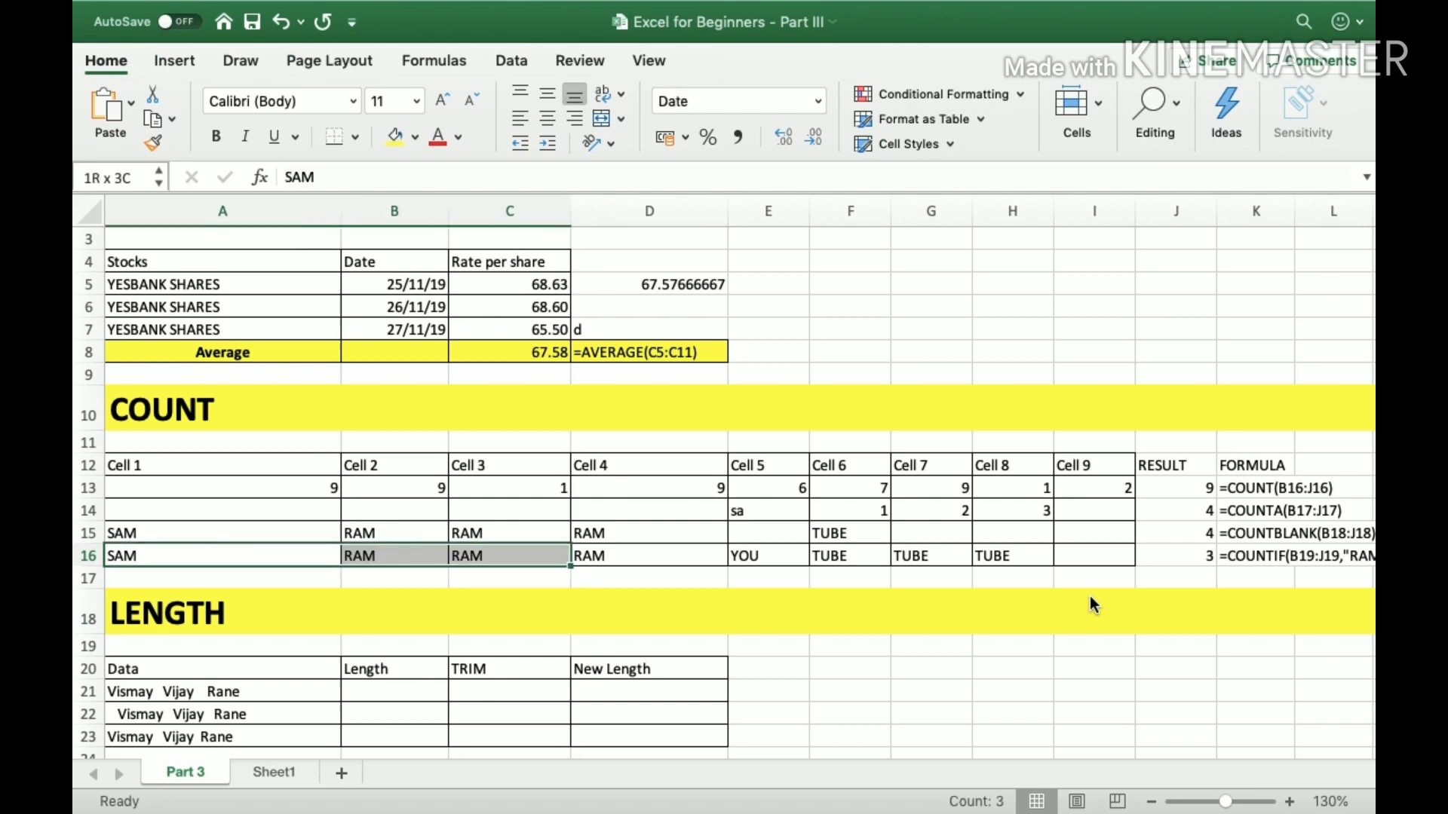
key("Right")
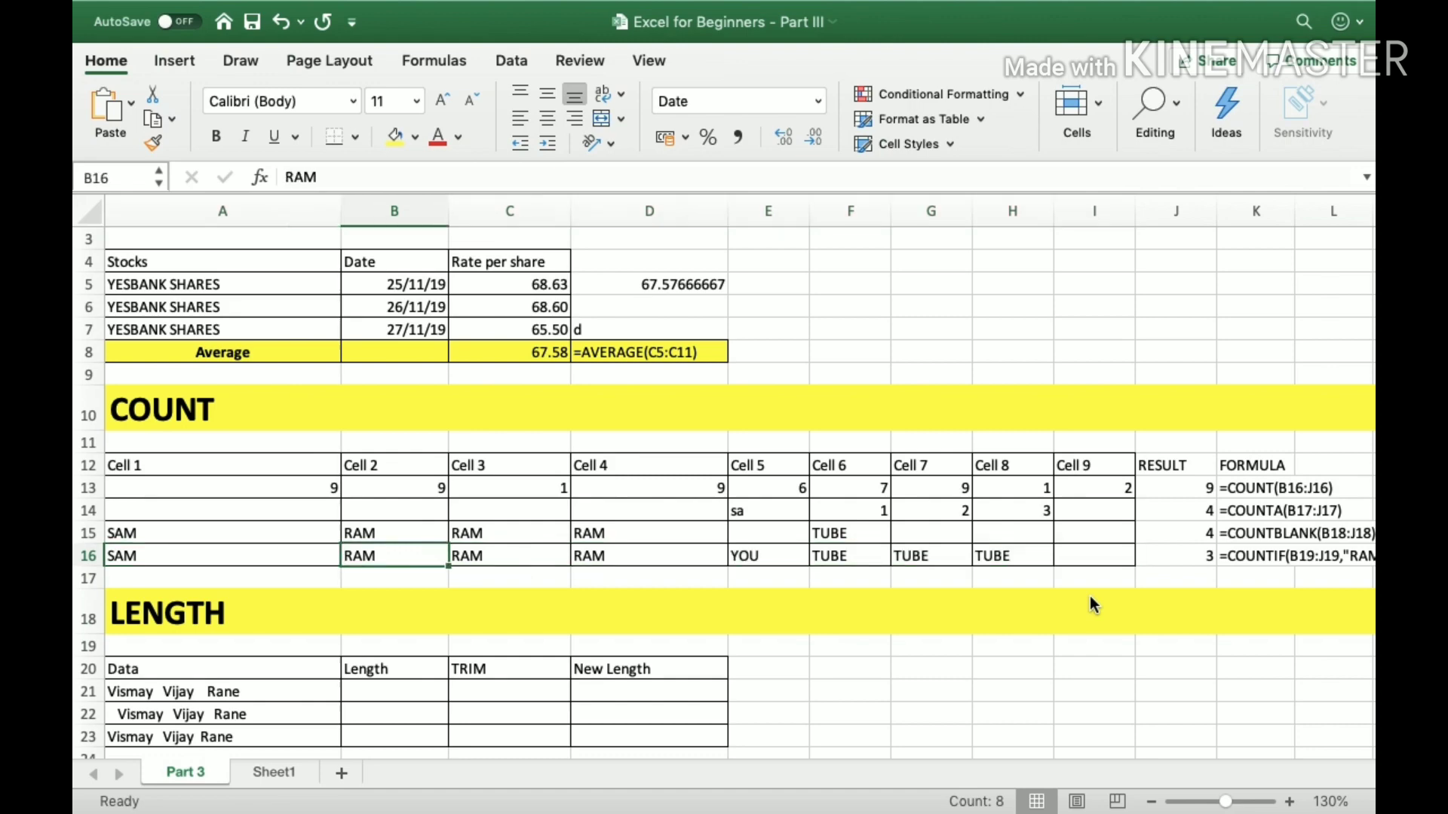
key("Left")
key("shift+Right")
key("shift+Right")
key("shift+Right")
key("shift+Right")
key("shift+Right")
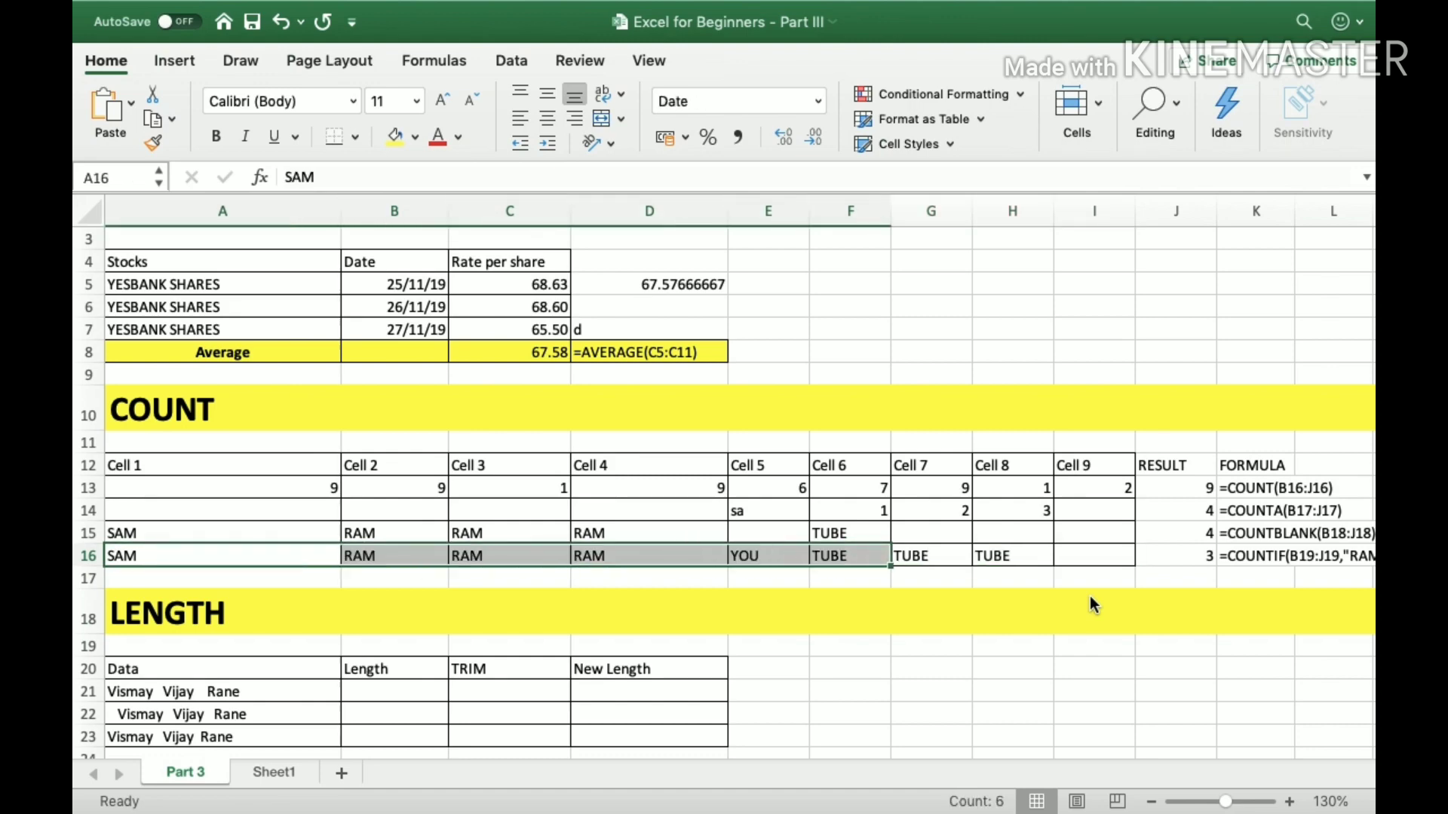
key("Right")
key("Right")
key("Right")
Compare the RAM entries in row 16 with the TUBE entries in F16:H16.
key("Right")
key("Right")
key("Right")
key("Right")
key("Right")
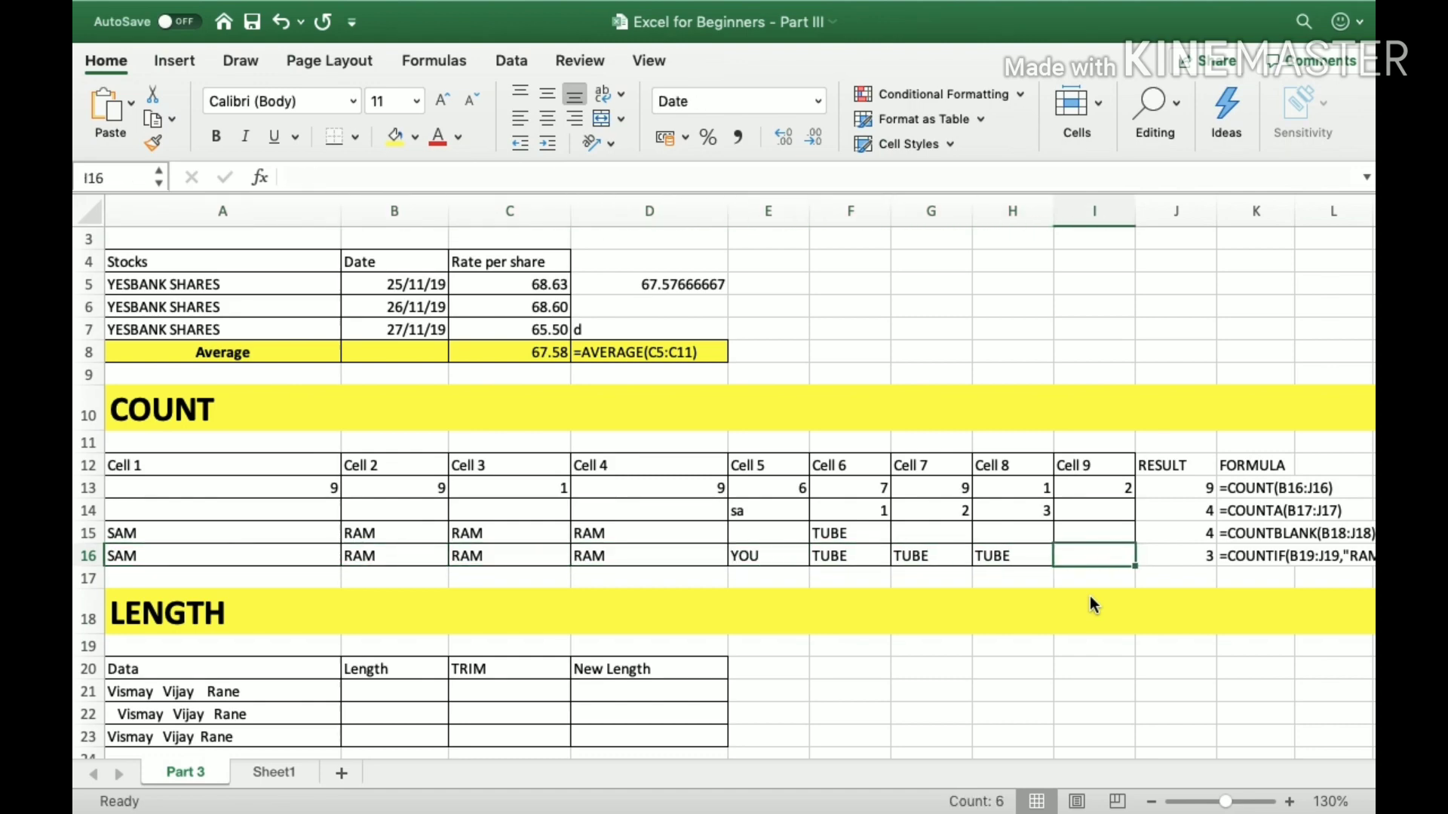
key("Left")
key("Left")
key("Left")
key("Left")
key("Left")
key("Left")
key("Left")
key("Left")
key("Right")
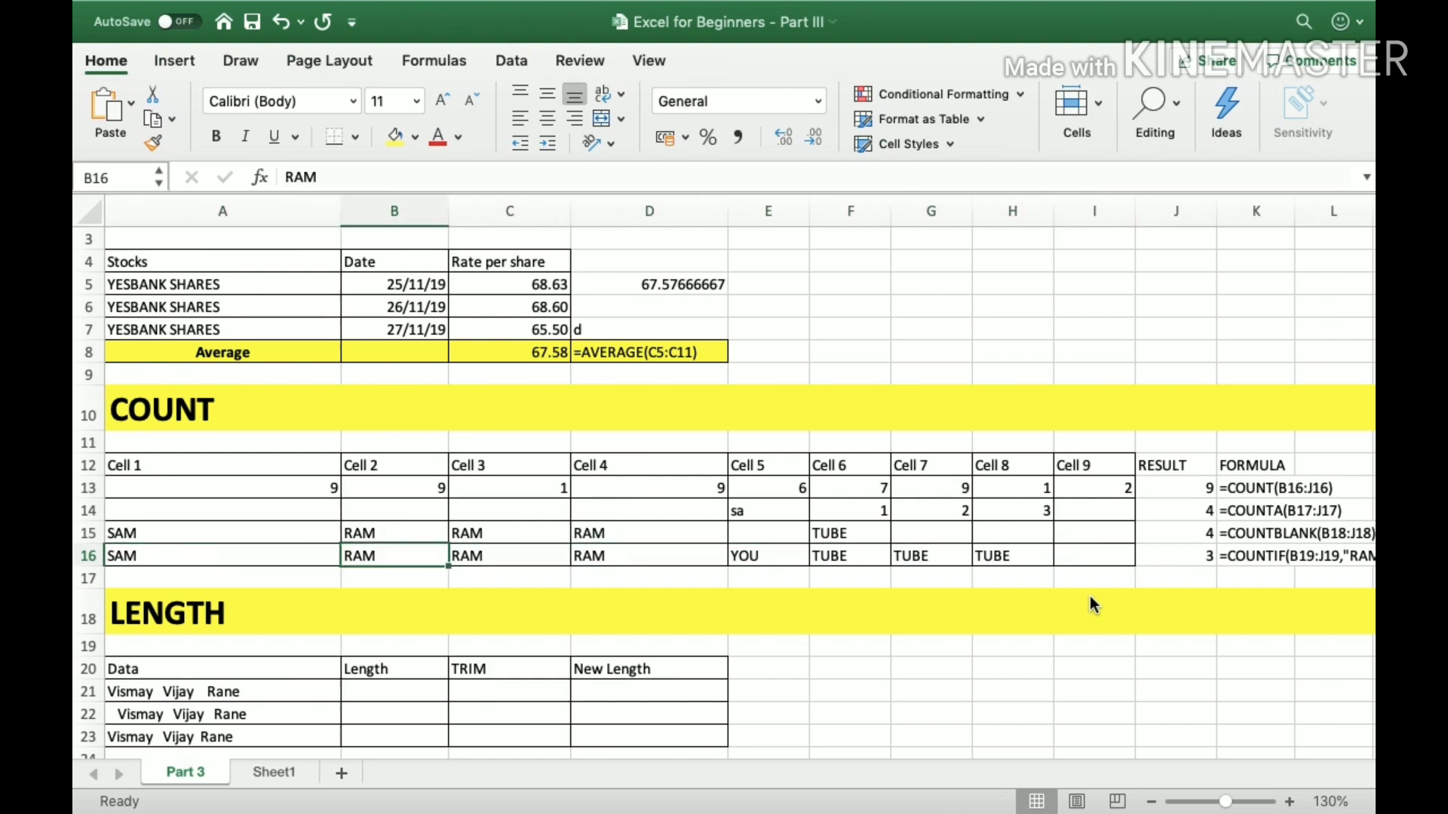
key("Right")
key("Right")
key("Right")
key("Right")
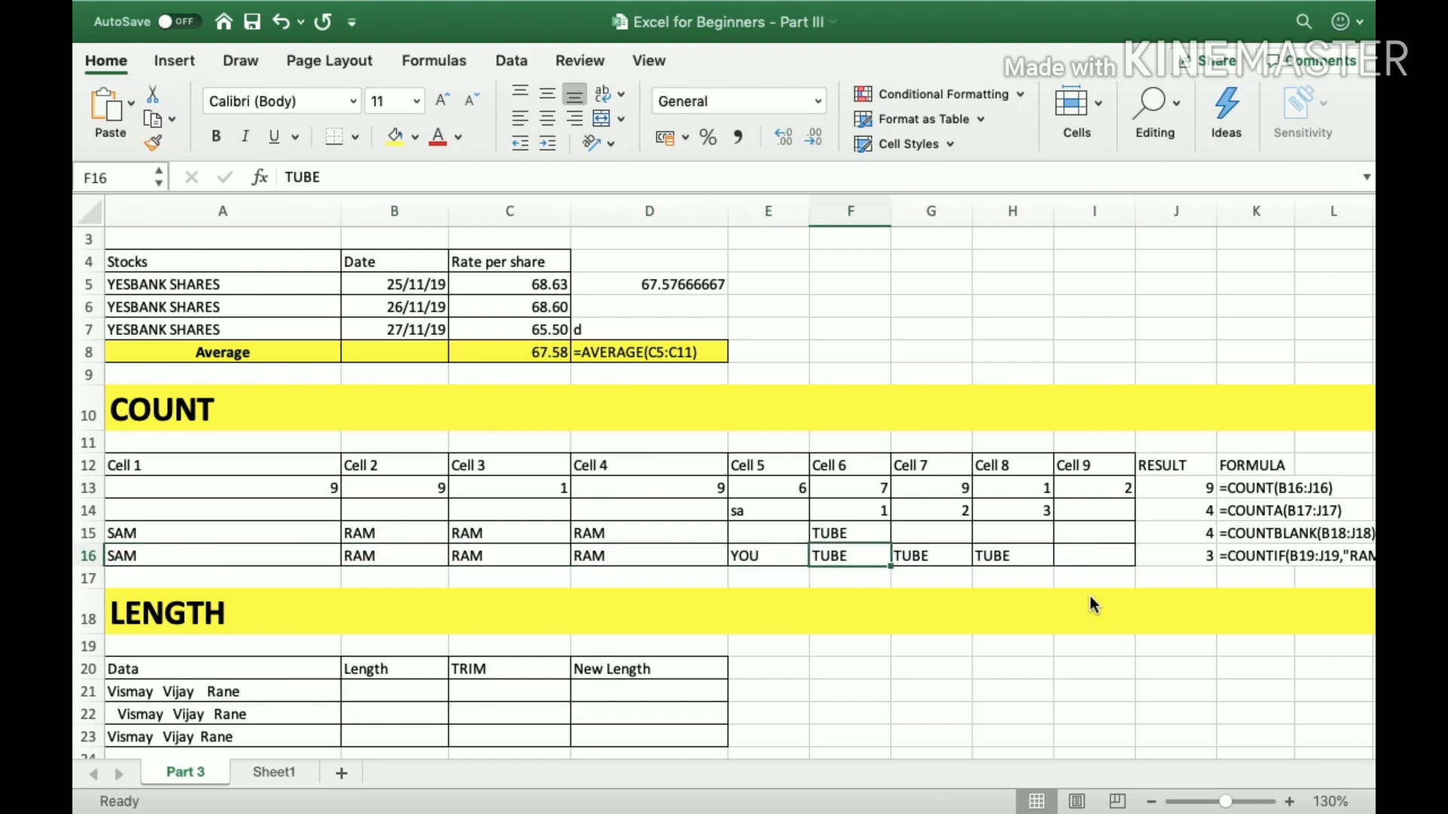
key("shift+Right")
key("shift+Right")
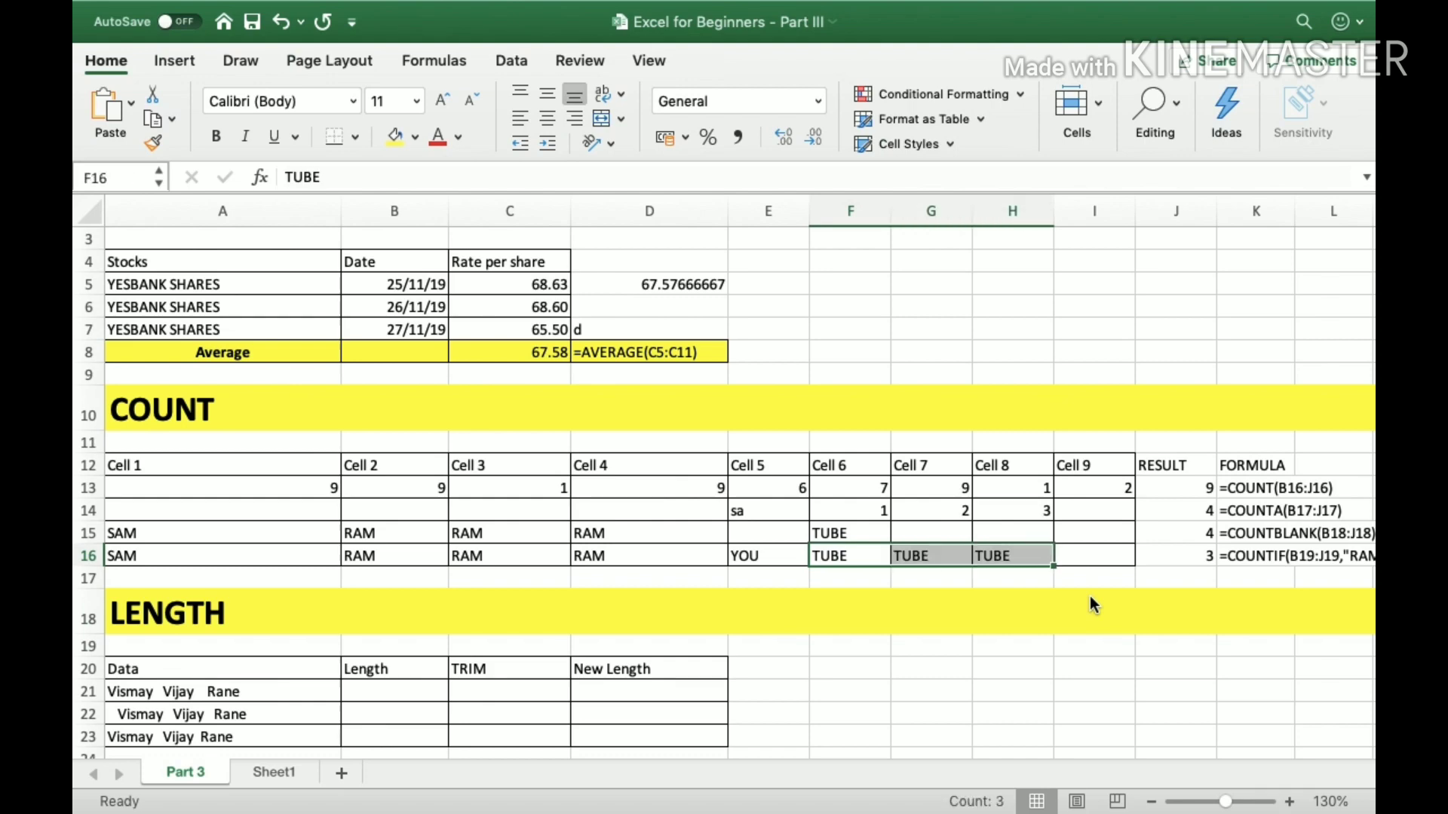
Recheck how often TUBE occurs in F16:H16 and look at the neighbouring Cell 9 in I16.
key("Left")
key("Right")
key("shift+Right")
key("shift+Right")
key("Left")
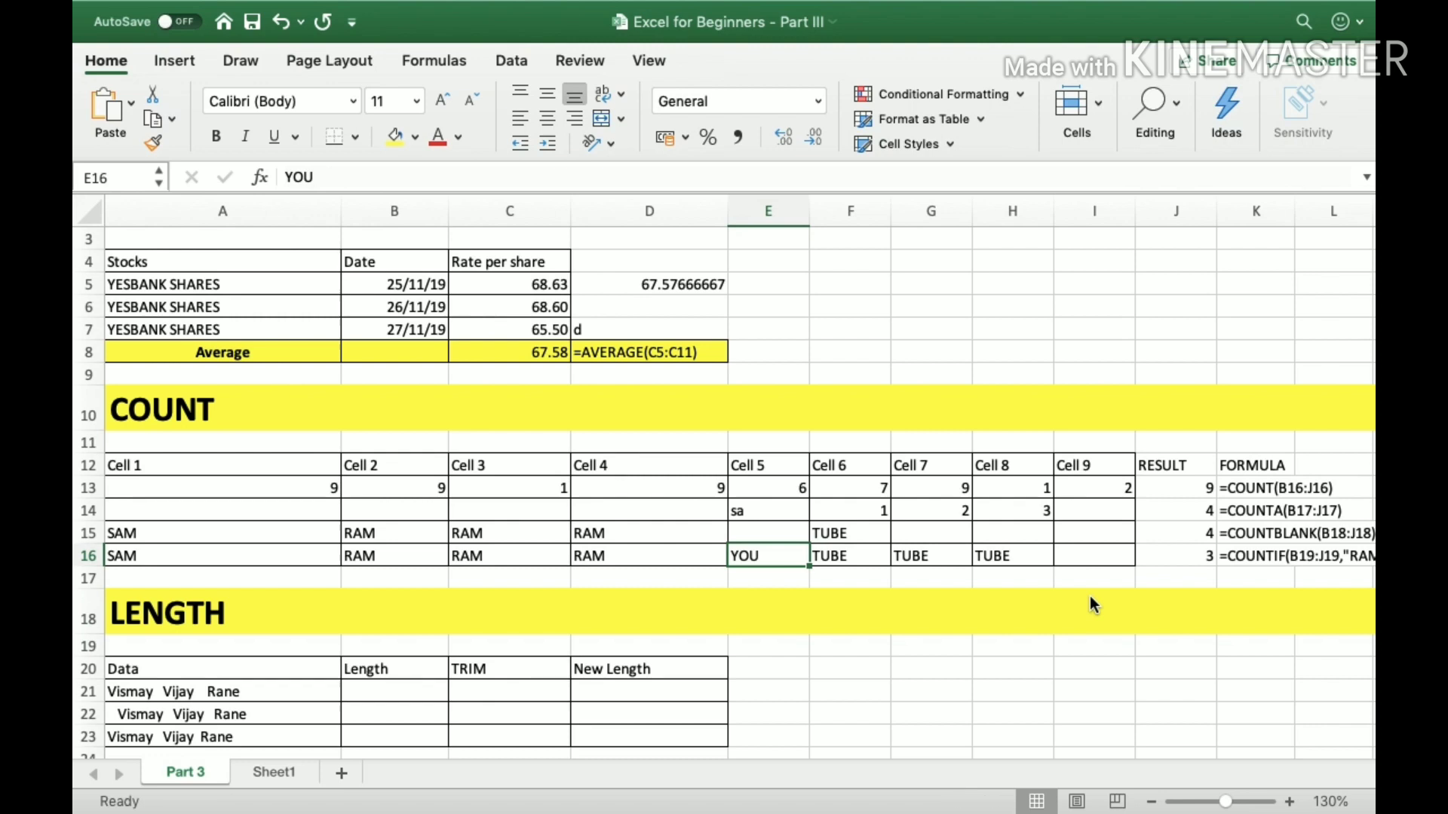
key("Right")
key("Right")
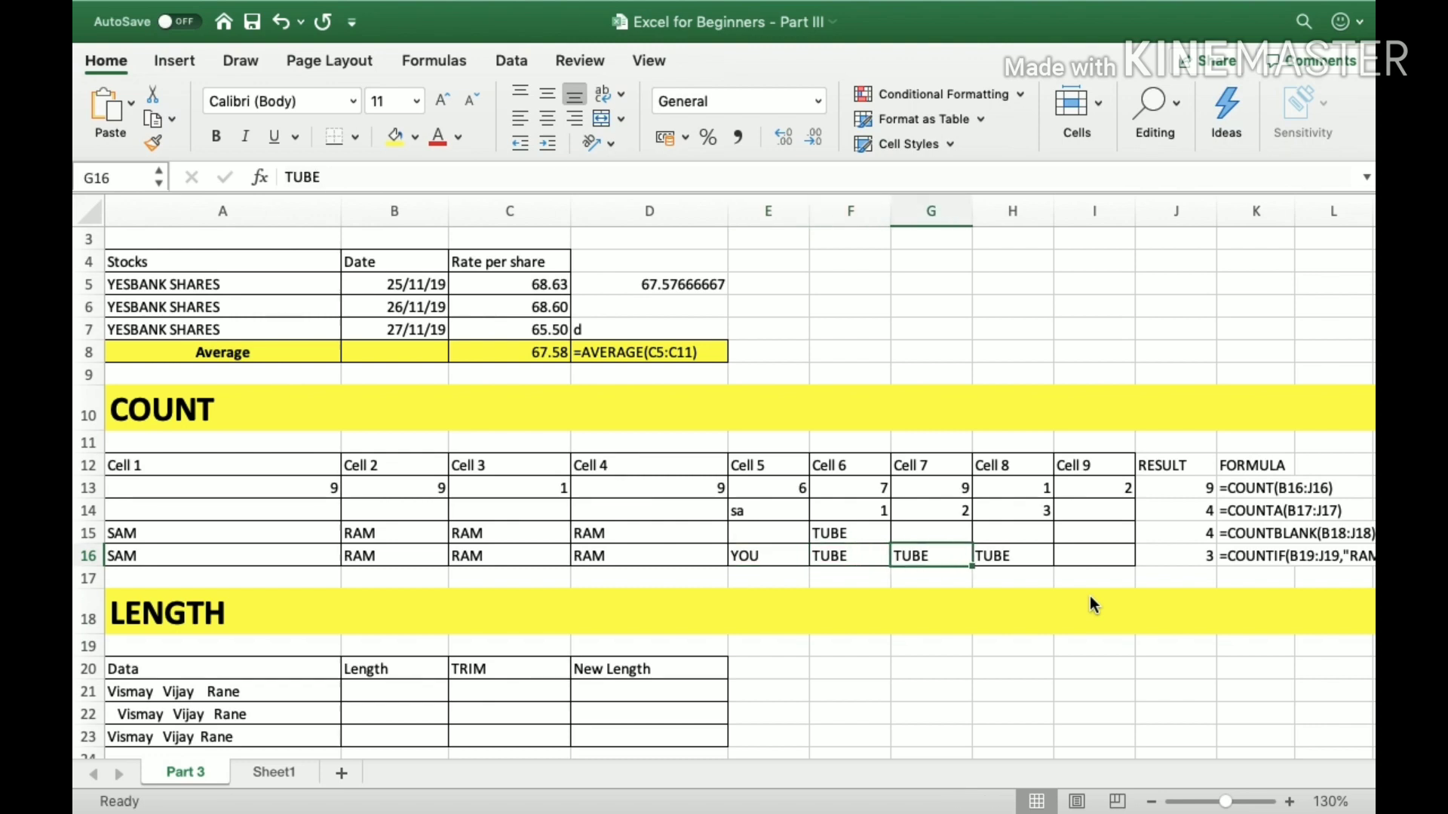
key("Right")
key("Right")
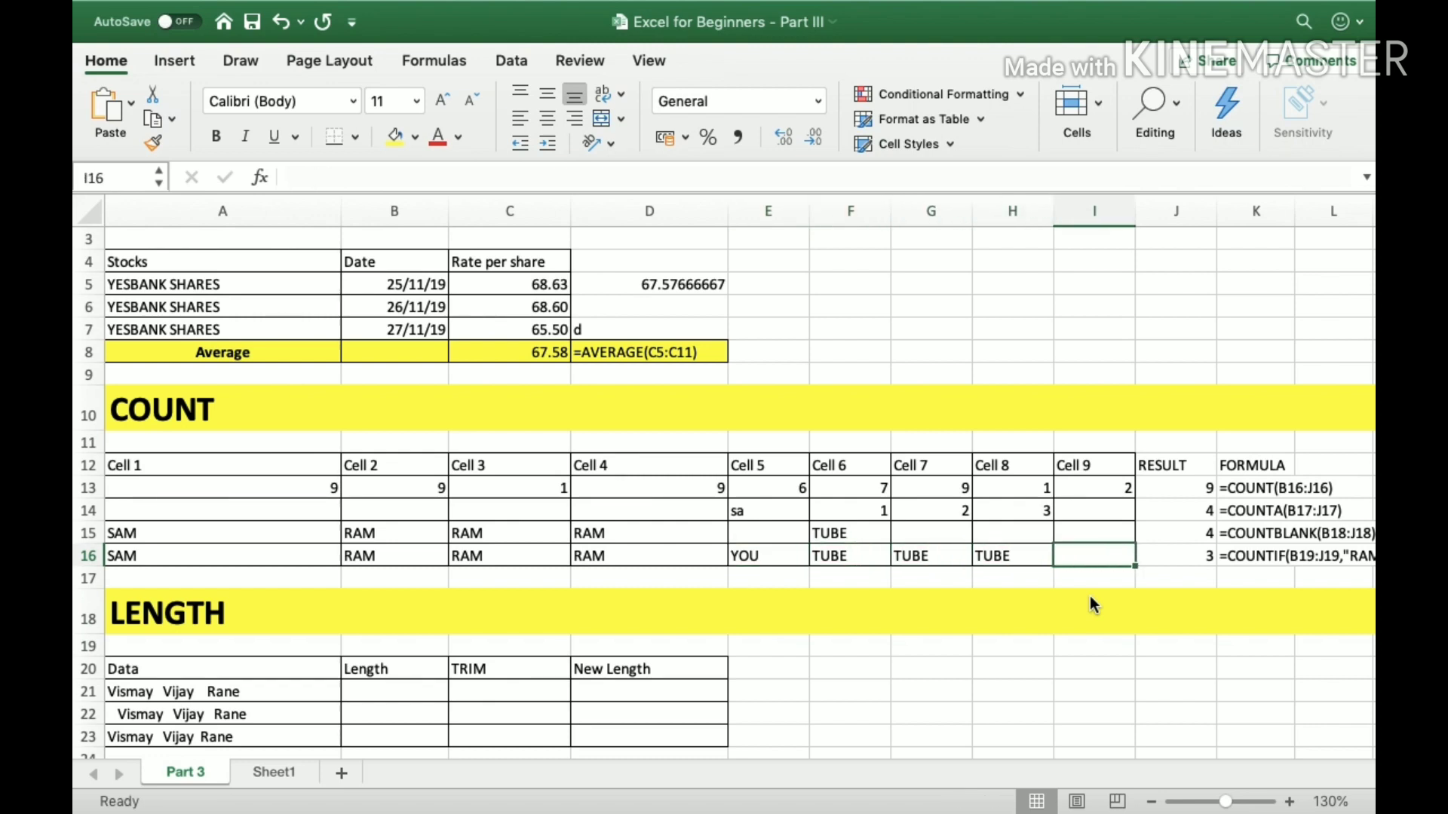
key("Left")
key("Left")
key("Left")
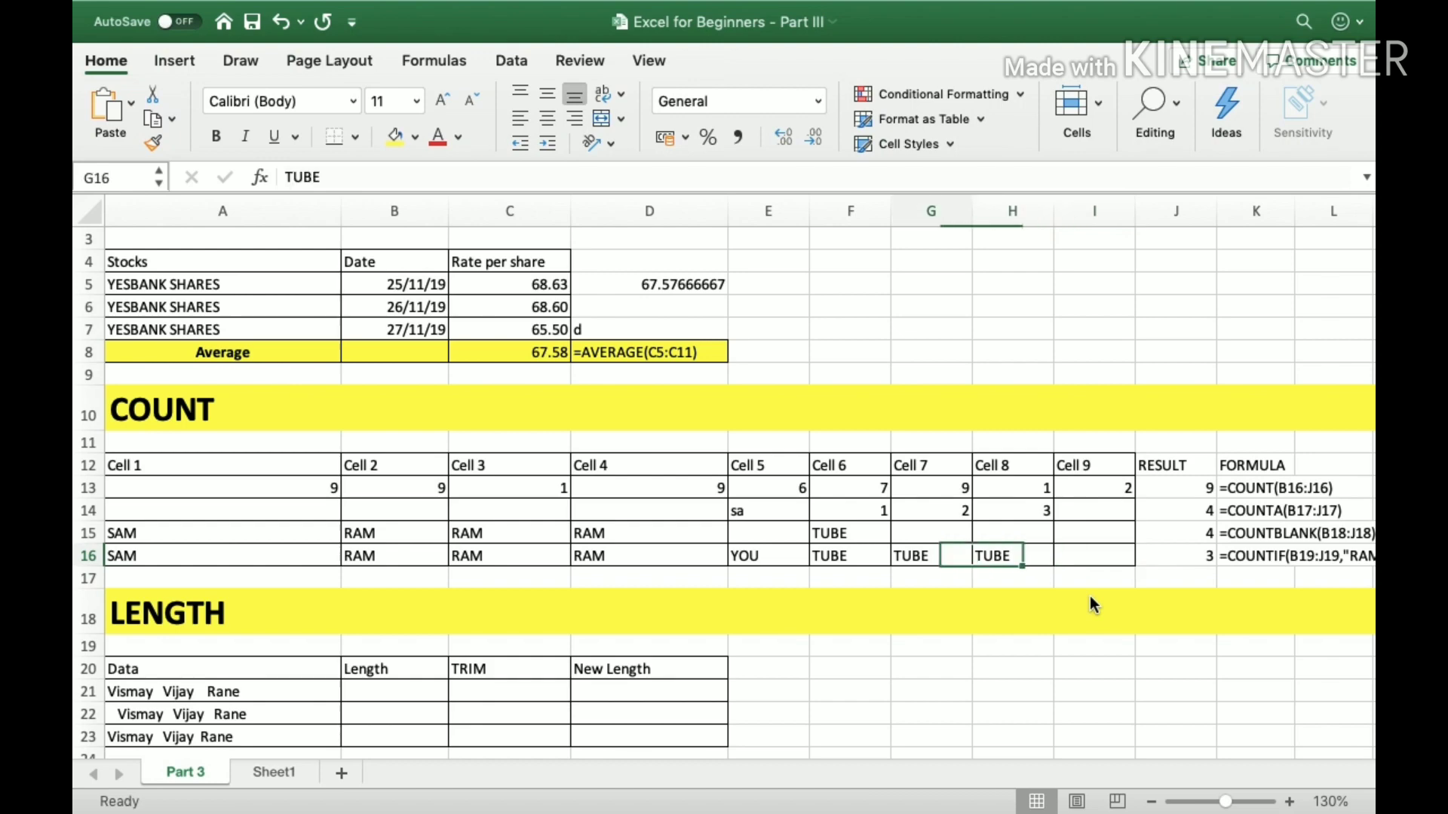
key("shift+Right")
key("shift+Right")
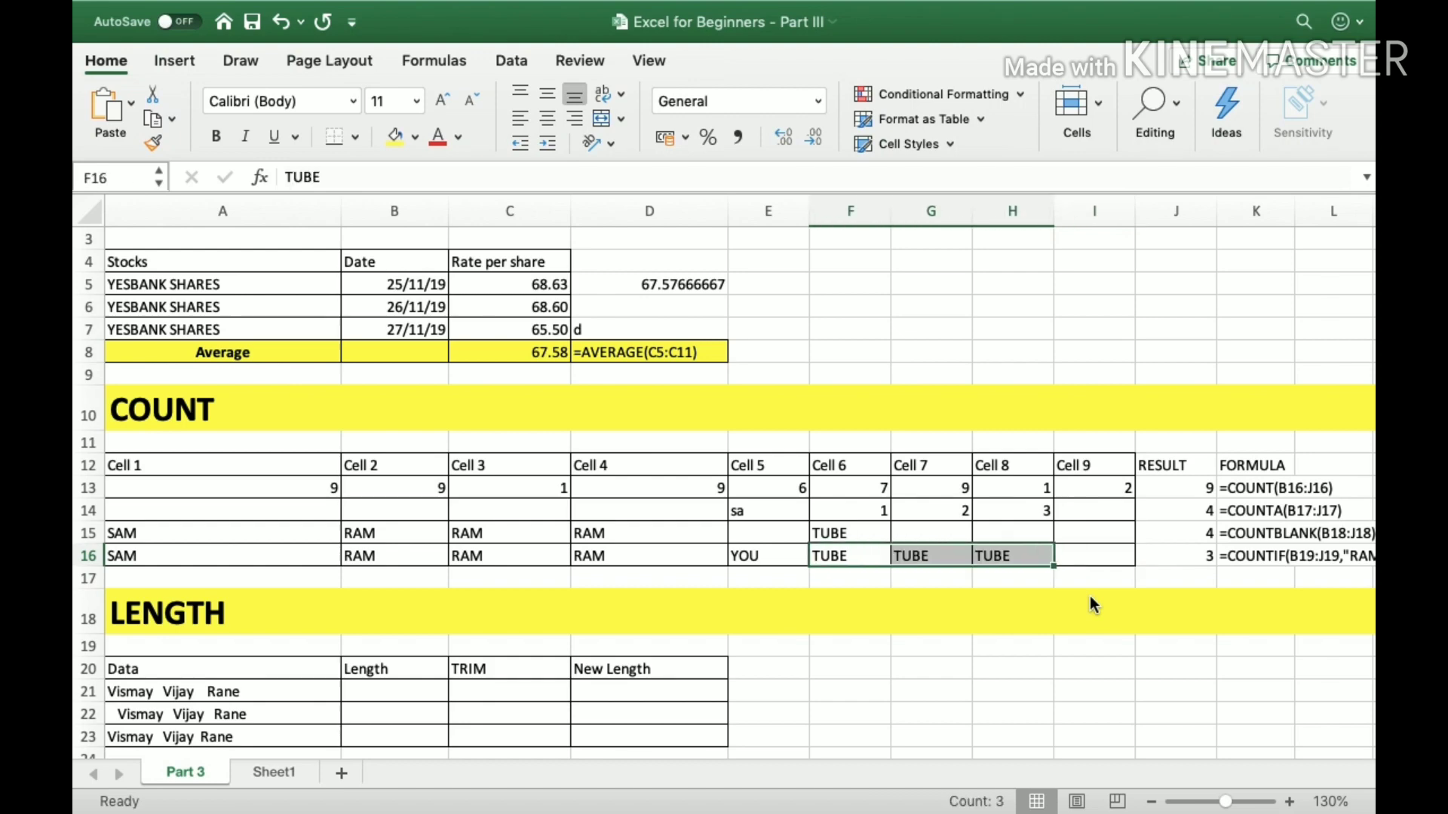
key("Right")
key("Right")
key("Right")
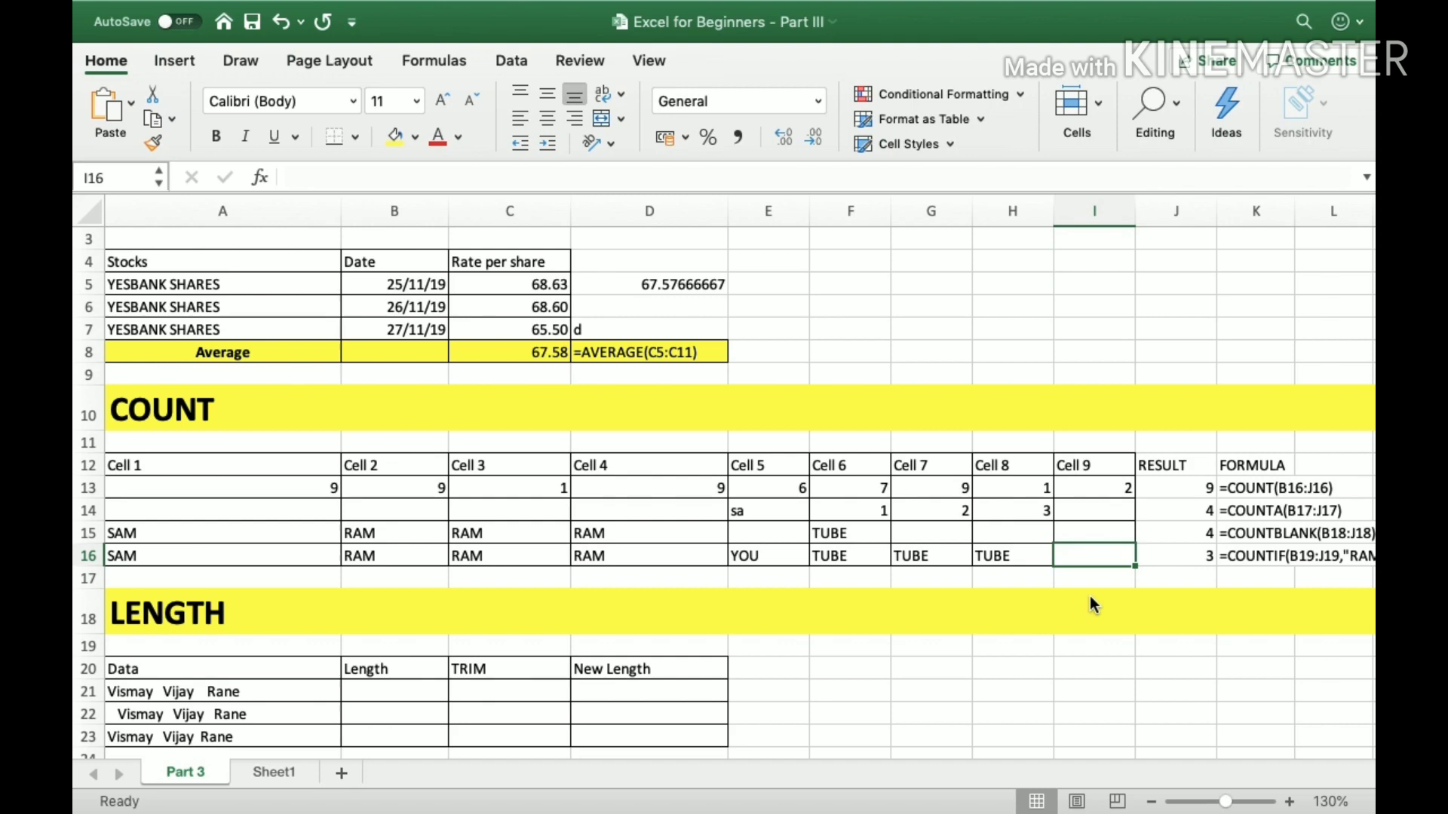
Enter =COUNTIF(A16:I16,"TUBE") in J16 to count the cells of row 16 containing TUBE.
key("Right")
type("=")
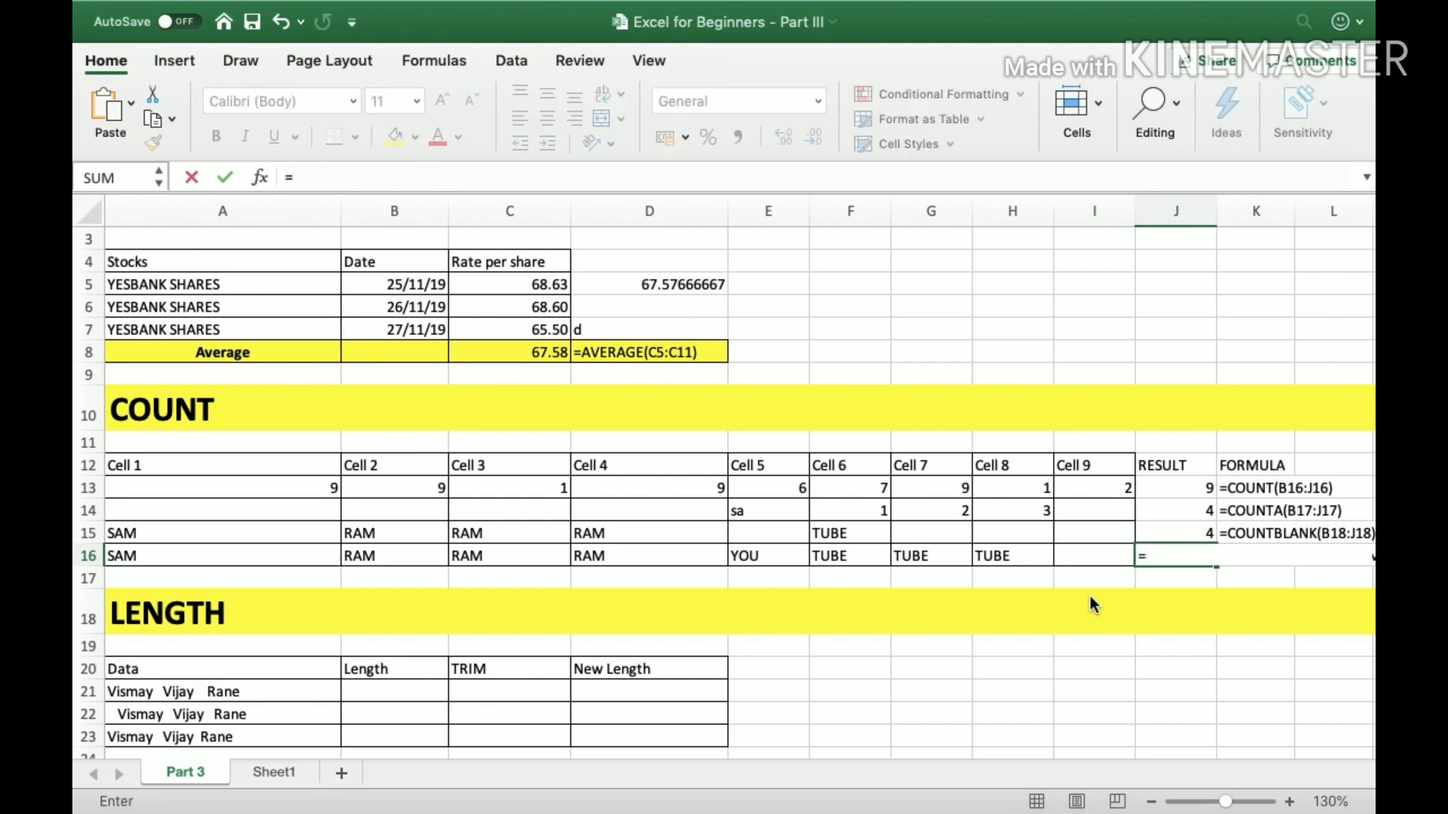
type("count")
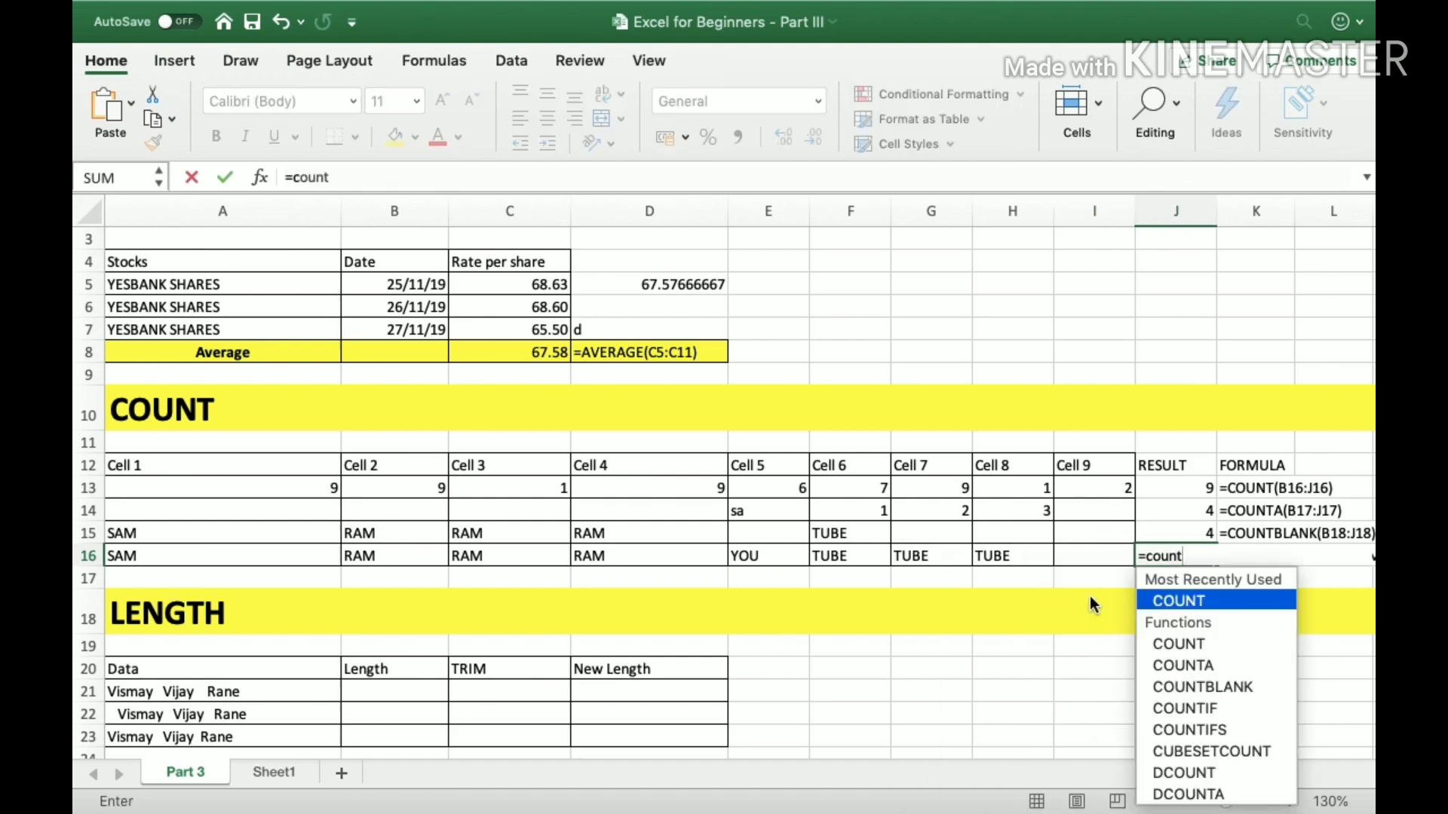
type("if(")
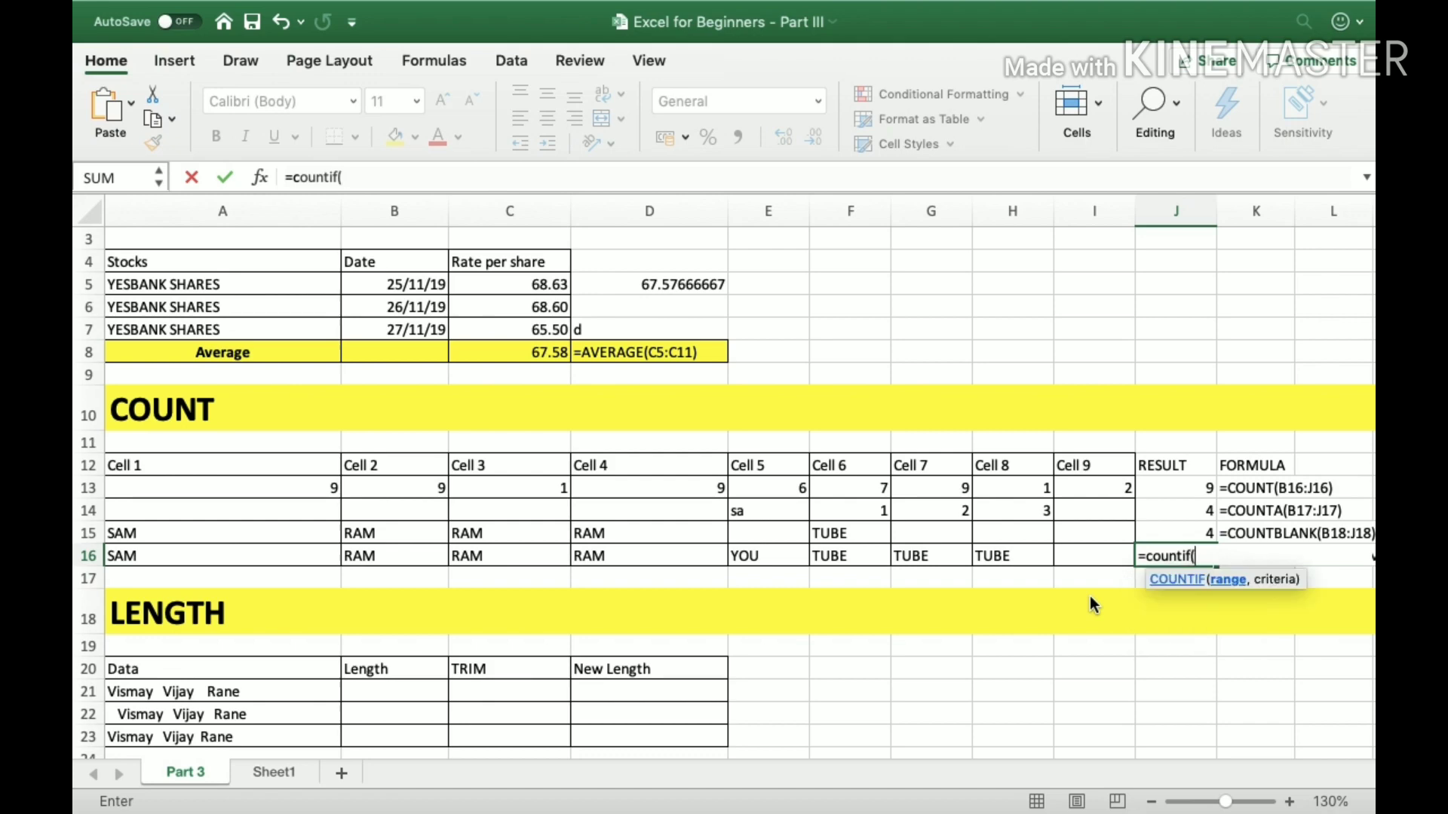
key("Left")
key("Left")
key("Left")
key("Left")
key("Left")
key("Left")
key("Left")
key("Left")
key("Left")
key("shift+Right")
key("shift+Right")
key("shift+Right")
key("shift+Right")
key("shift+Right")
key("shift+Right")
key("shift+Right")
key("shift+Right")
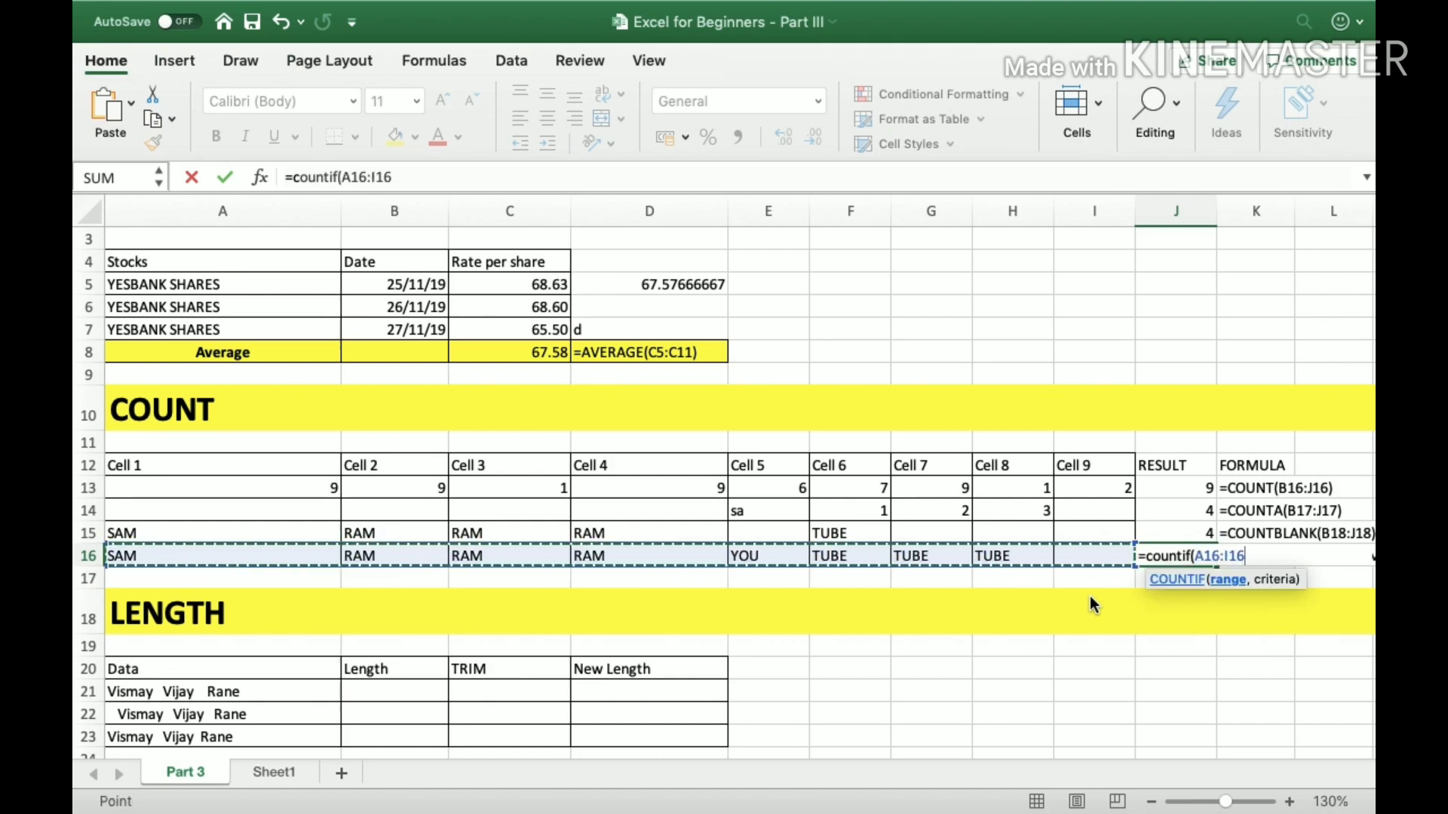
type(",")
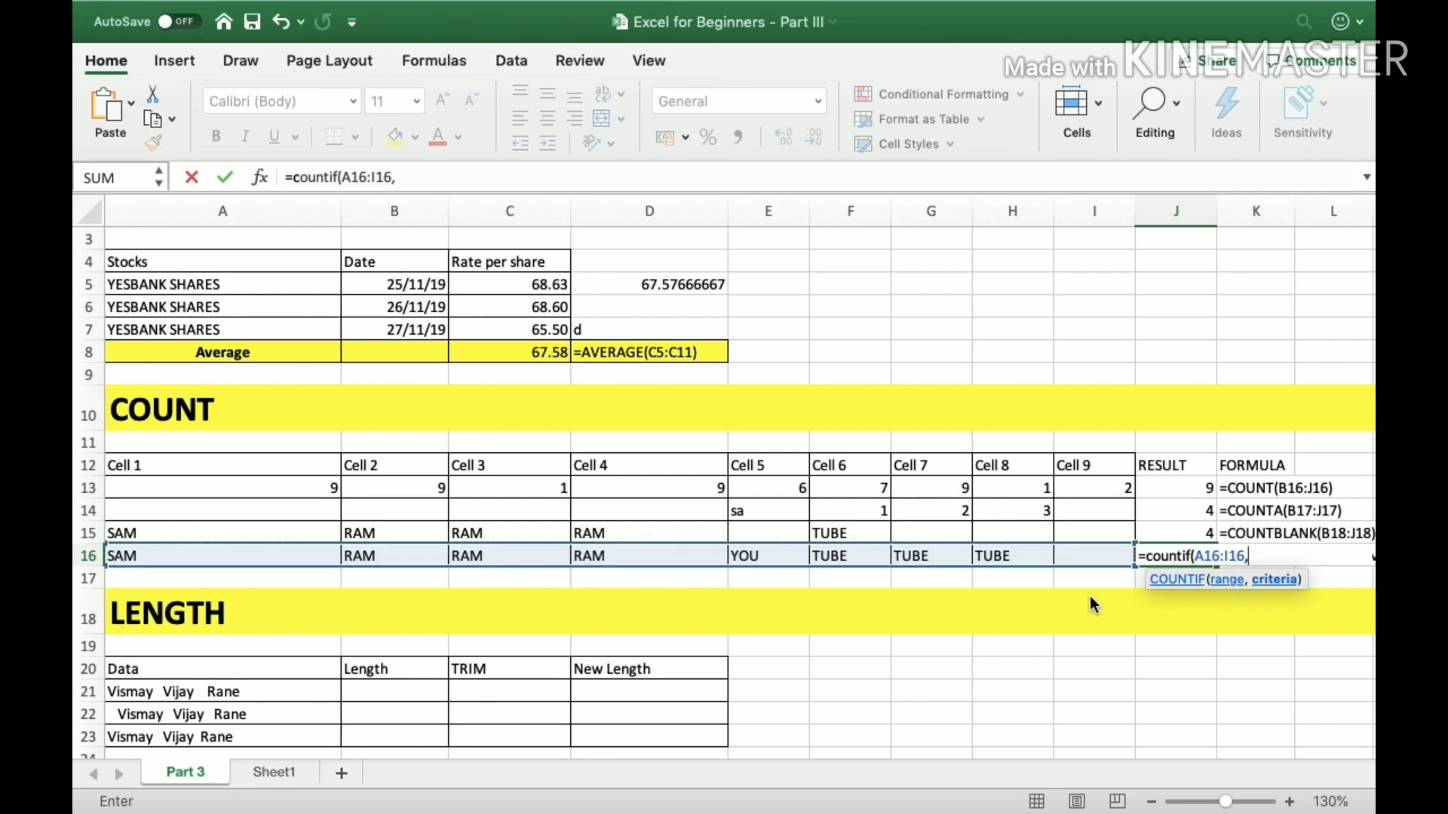
type("\"TUBE\")")
key("Return")
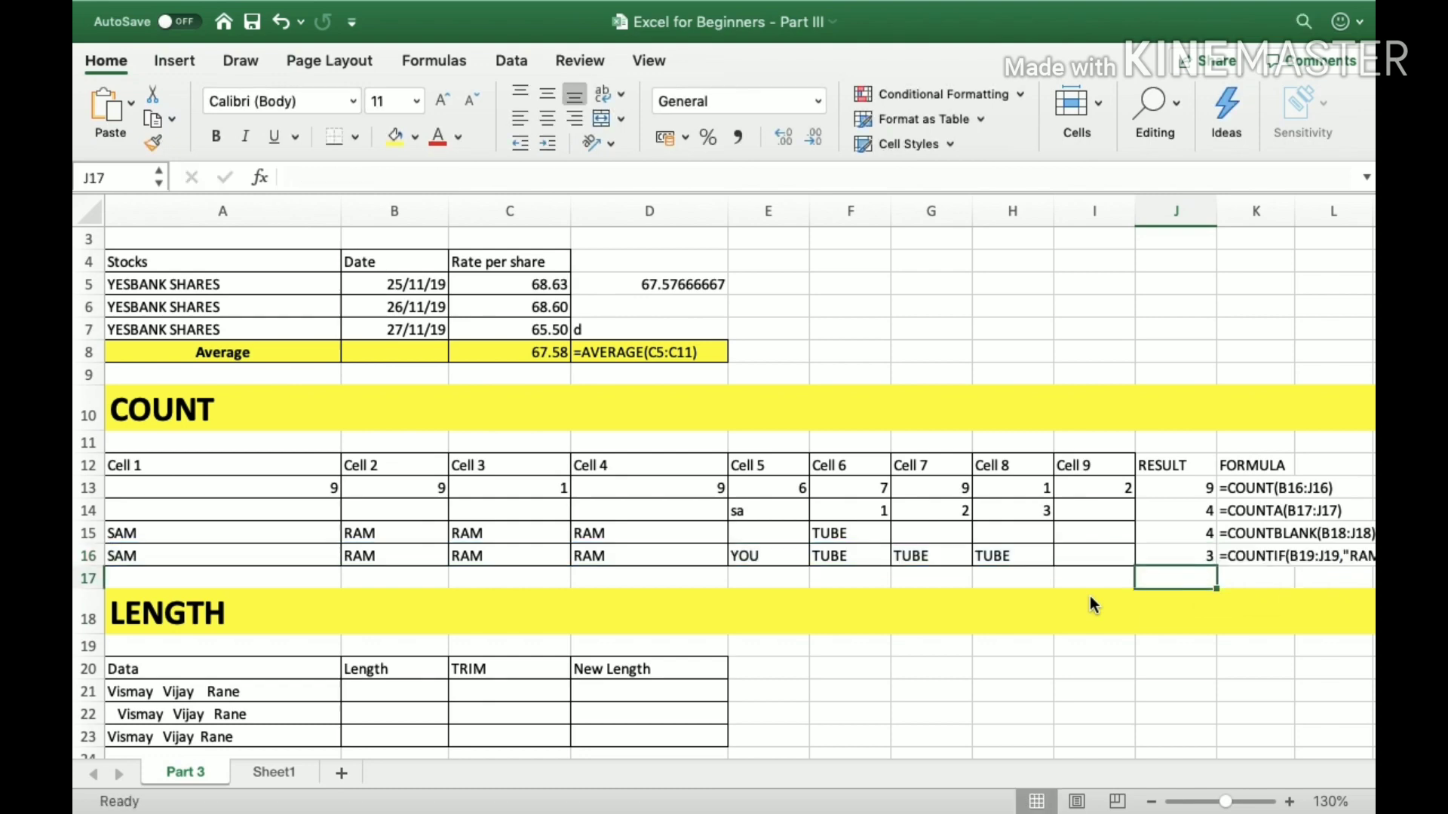
Check the COUNTIF result in J16 against the TUBE entries in F16:H16.
key("Up")
key("Left")
key("Left")
key("Left")
key("Left")
key("shift+Right")
key("shift+Right")
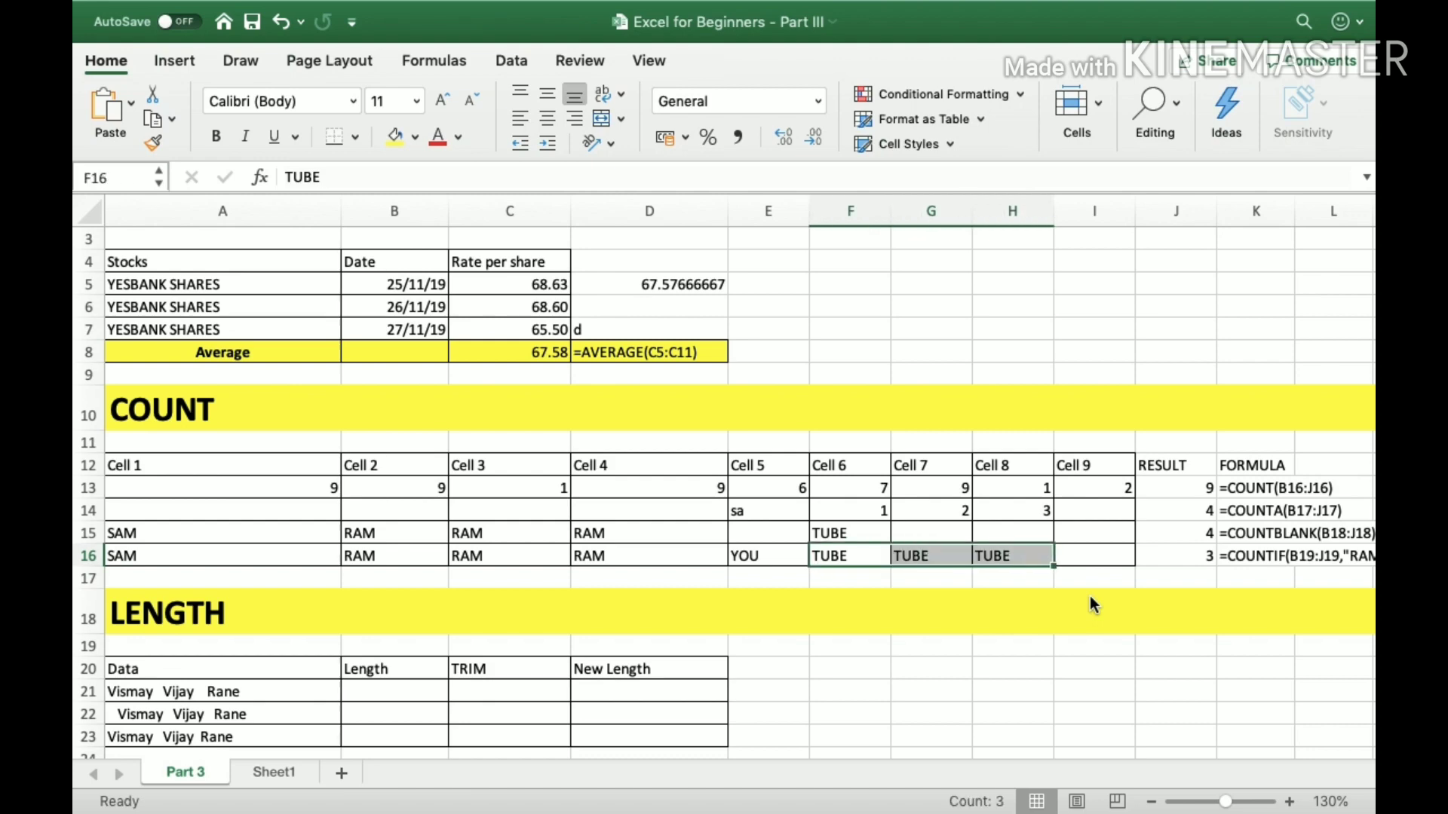
Copy the TUBE entry from H16 into the empty Cell 9 in I16 to test COUNTIF.
key("Right")
key("Right")
key("super+c")
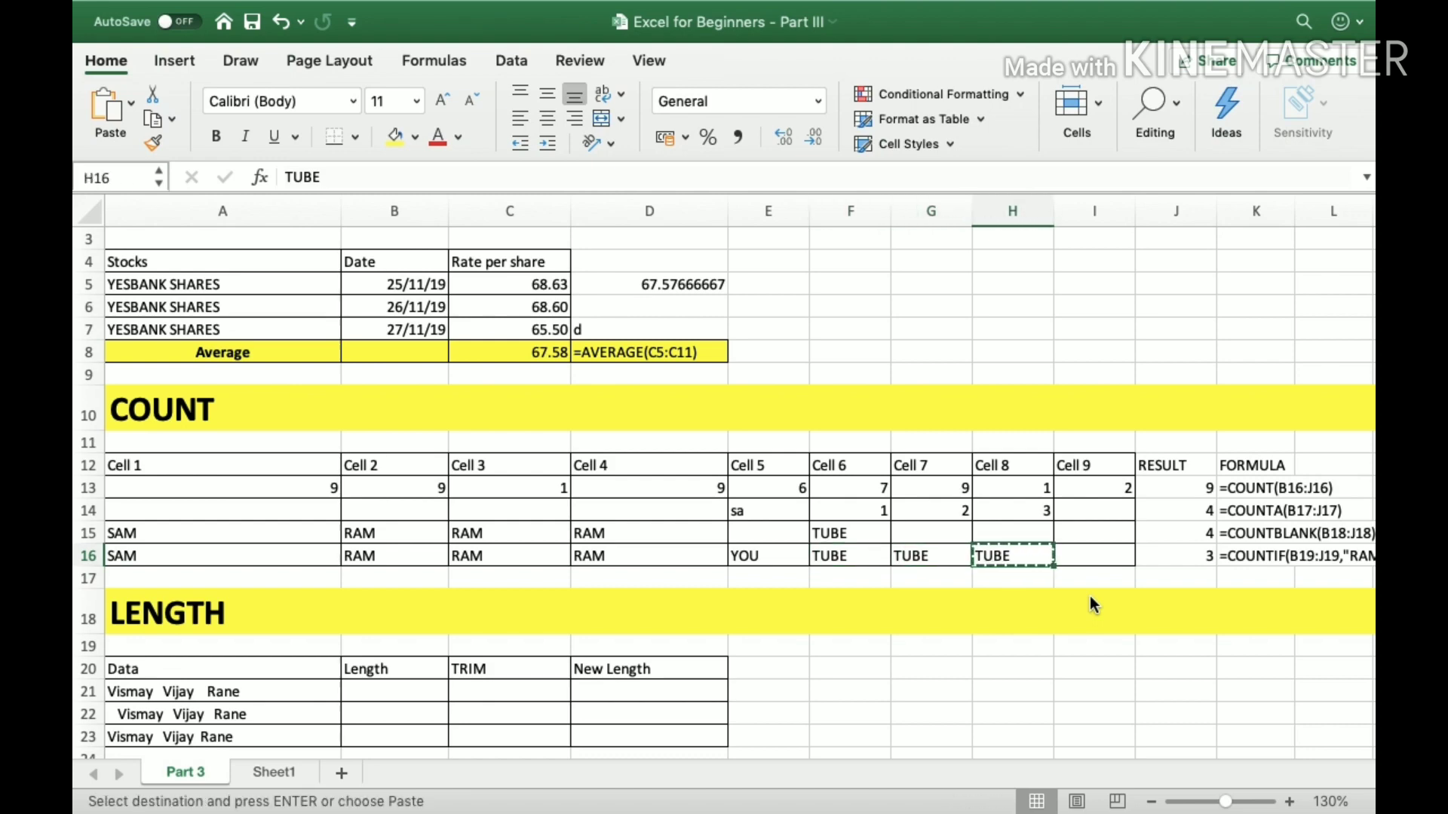
key("Right")
key("super+v")
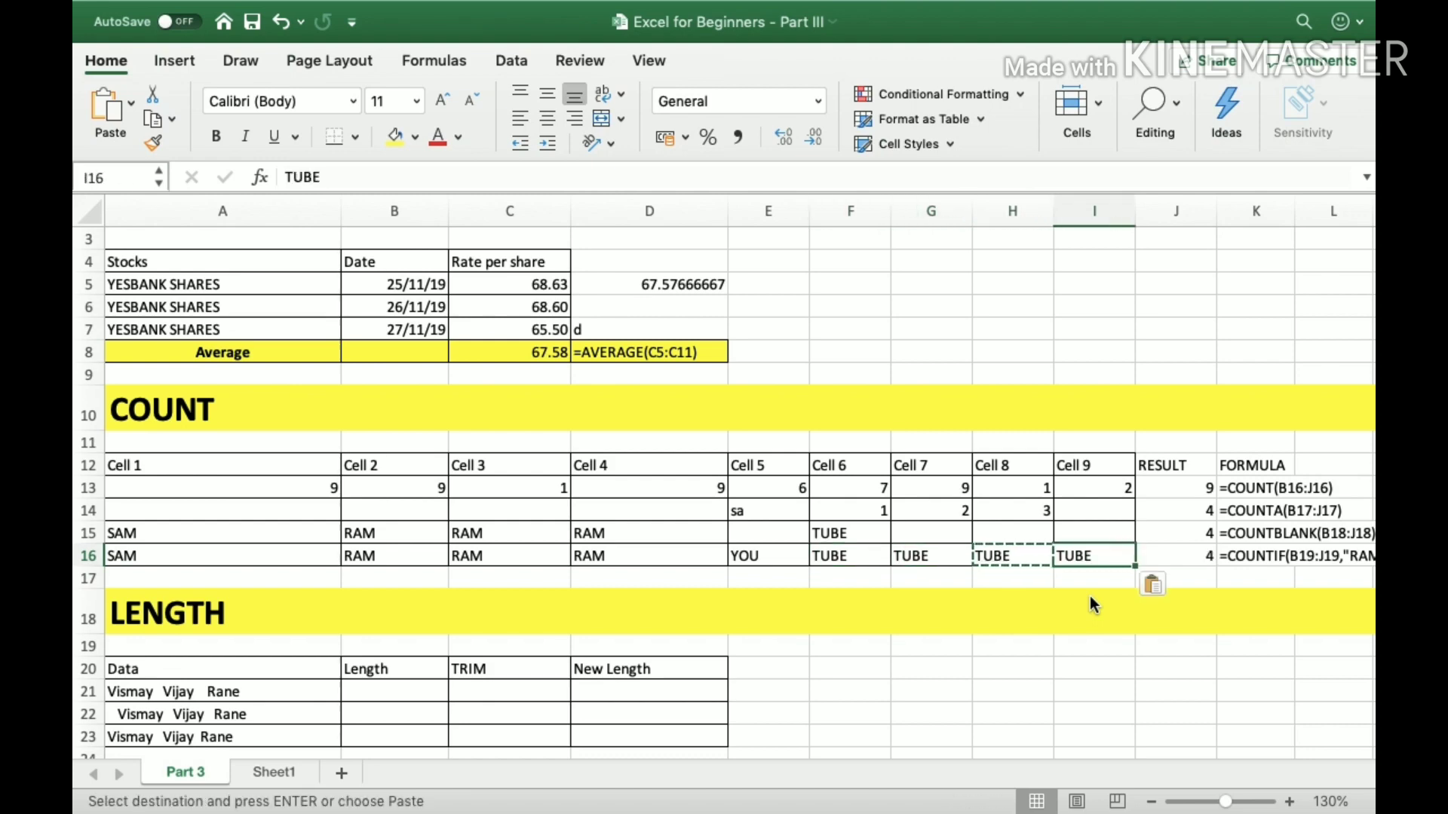
Replace the entries in A16:E16 with the copied TUBE value.
key("Right")
key("Left")
key("Left")
key("Left")
key("Left")
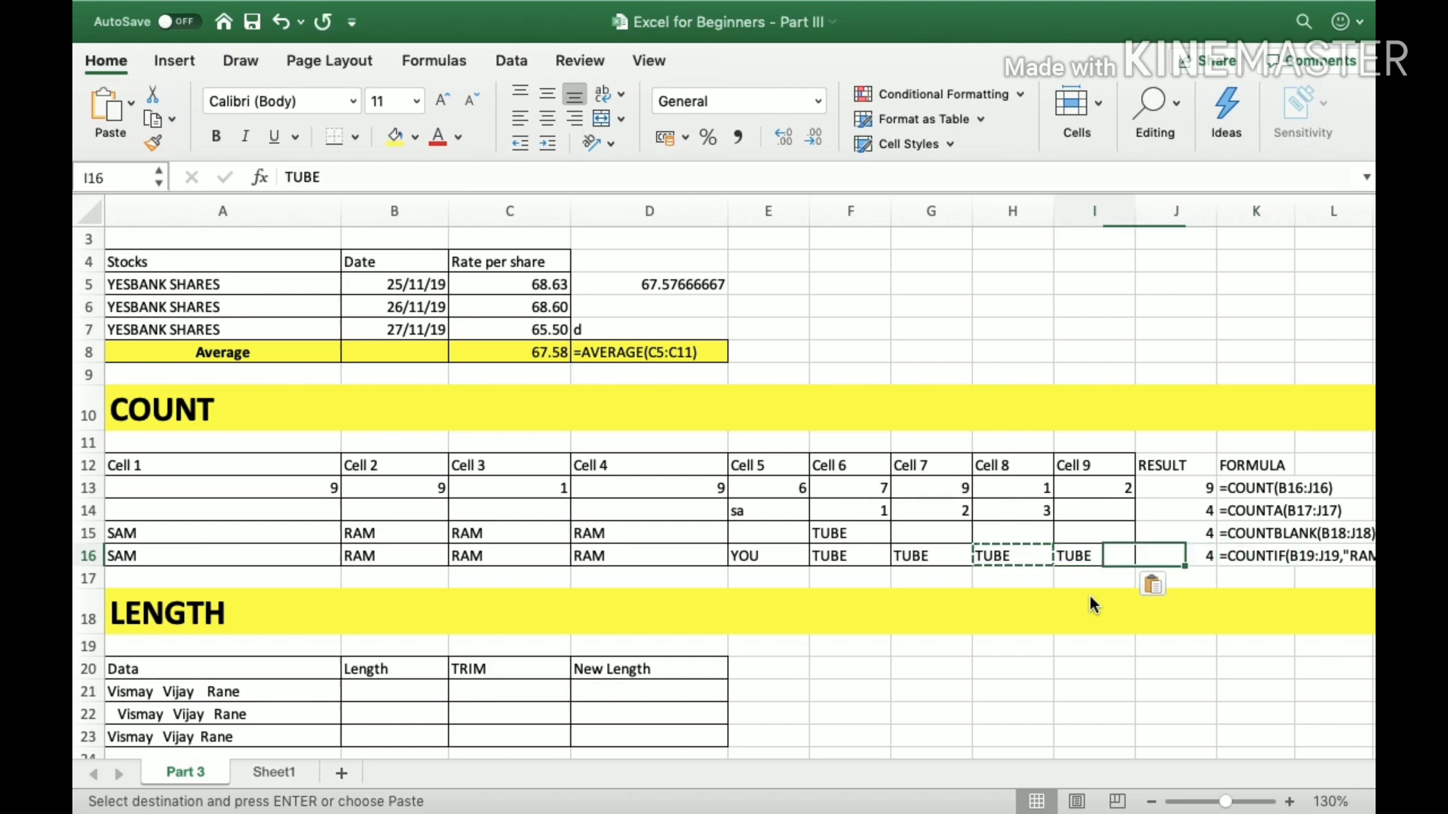
key("Left")
key("Left")
key("Left")
key("Left")
key("Left")
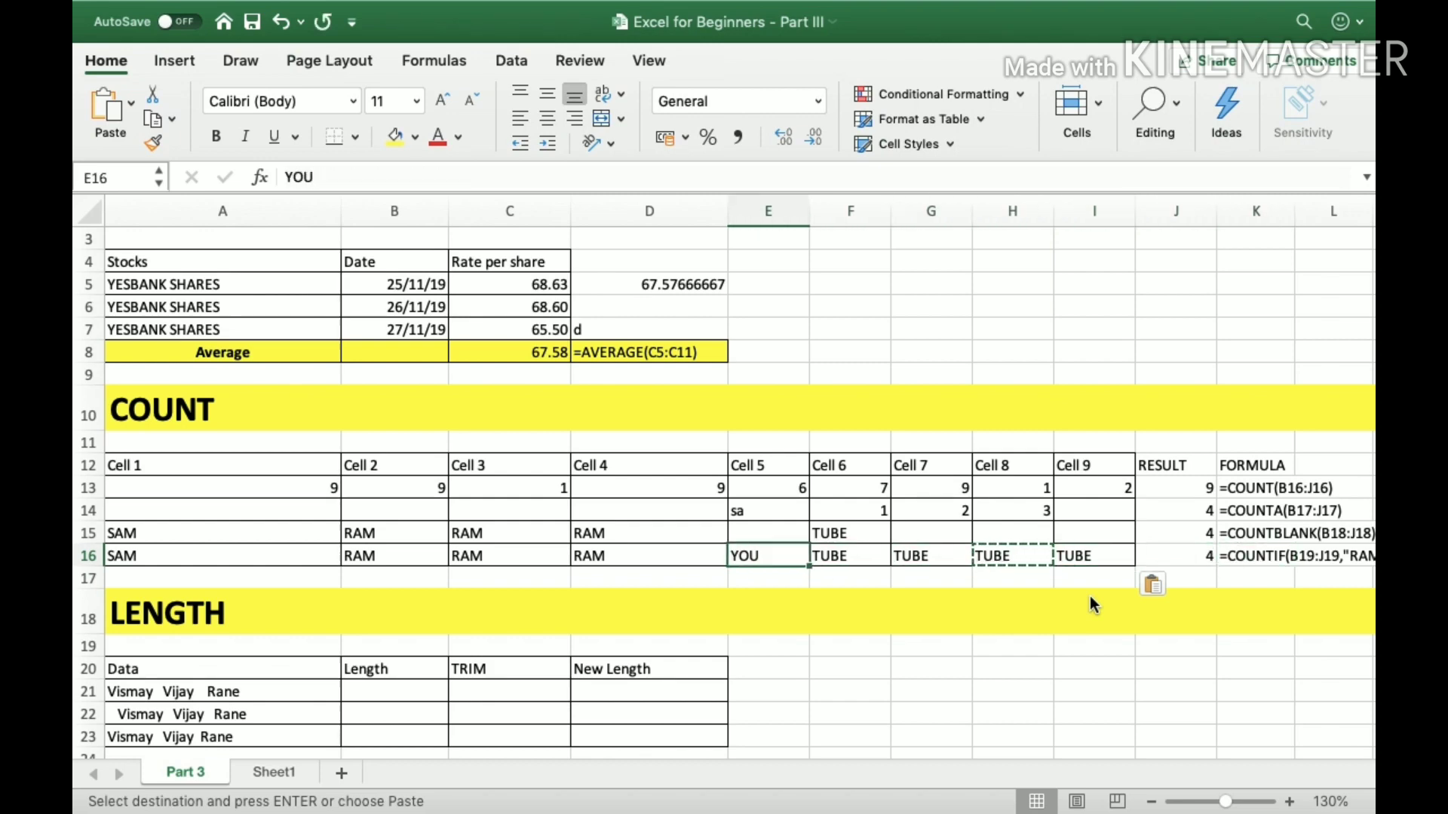
key("shift+Right")
key("shift+Right")
key("shift+Right")
key("shift+Right")
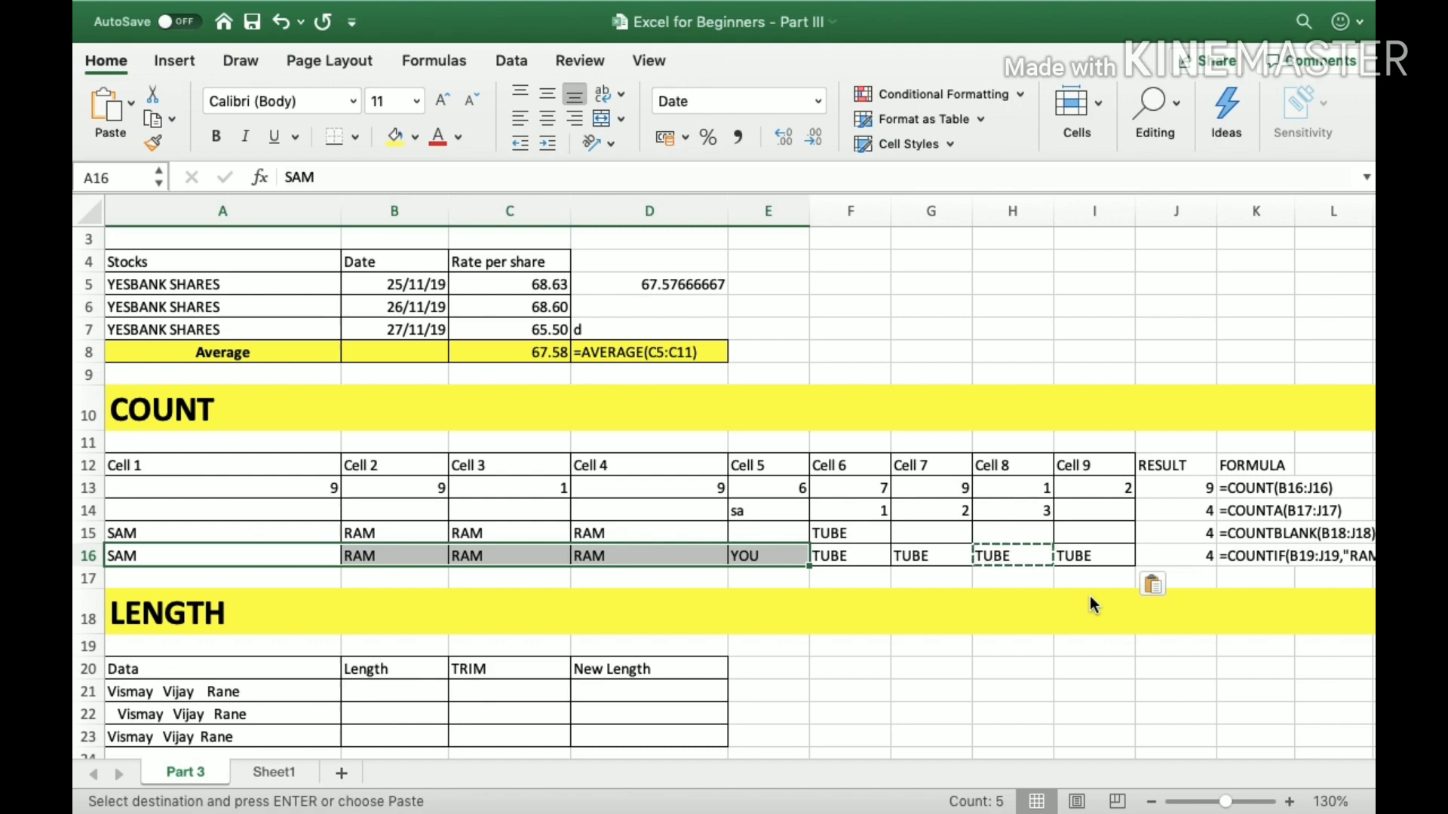
key("ctrl+v")
key("Escape")
Clear the Cell 9 entry in I16 and check the COUNTIF result in J16.
key("Right")
key("Right")
key("Right")
key("Right")
key("Right")
key("Right")
key("Right")
key("Right")
key("Right")
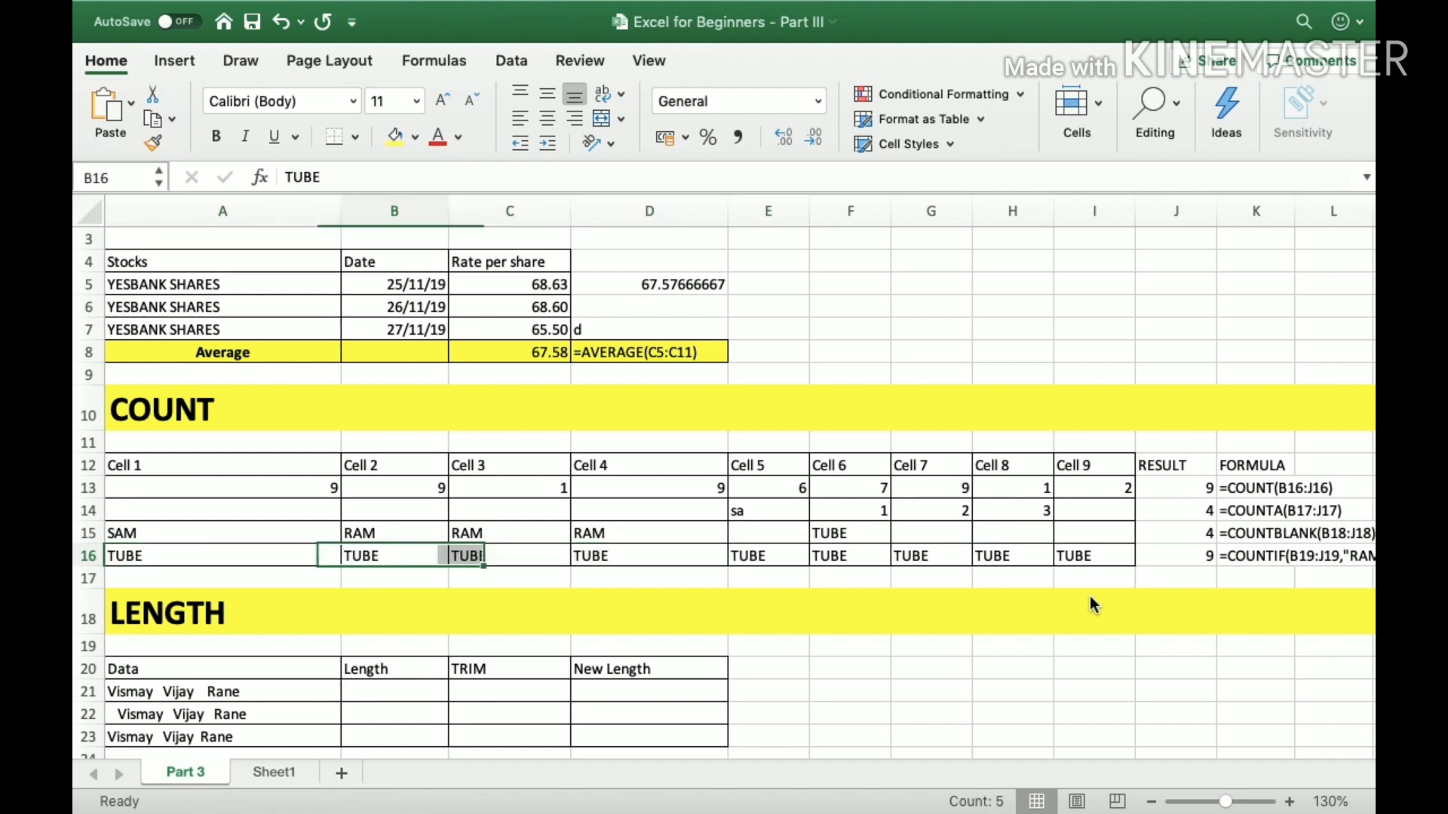
key("Left")
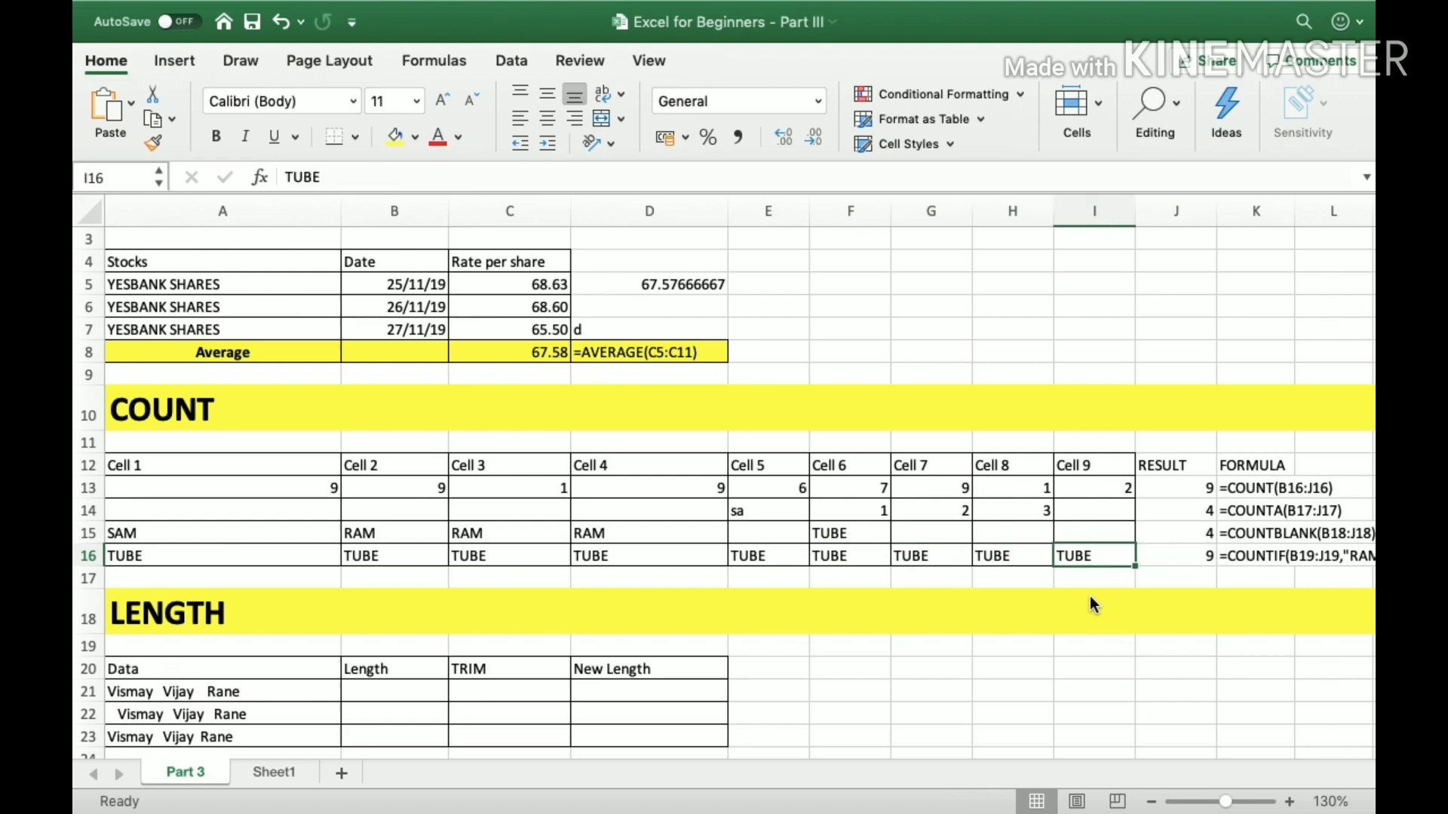
key("Delete")
key("Right")
key("Left")
key("Right")
Review the COUNT formula in J13 and the written formula examples in K13:K16.
key("Up")
key("Up")
key("Up")
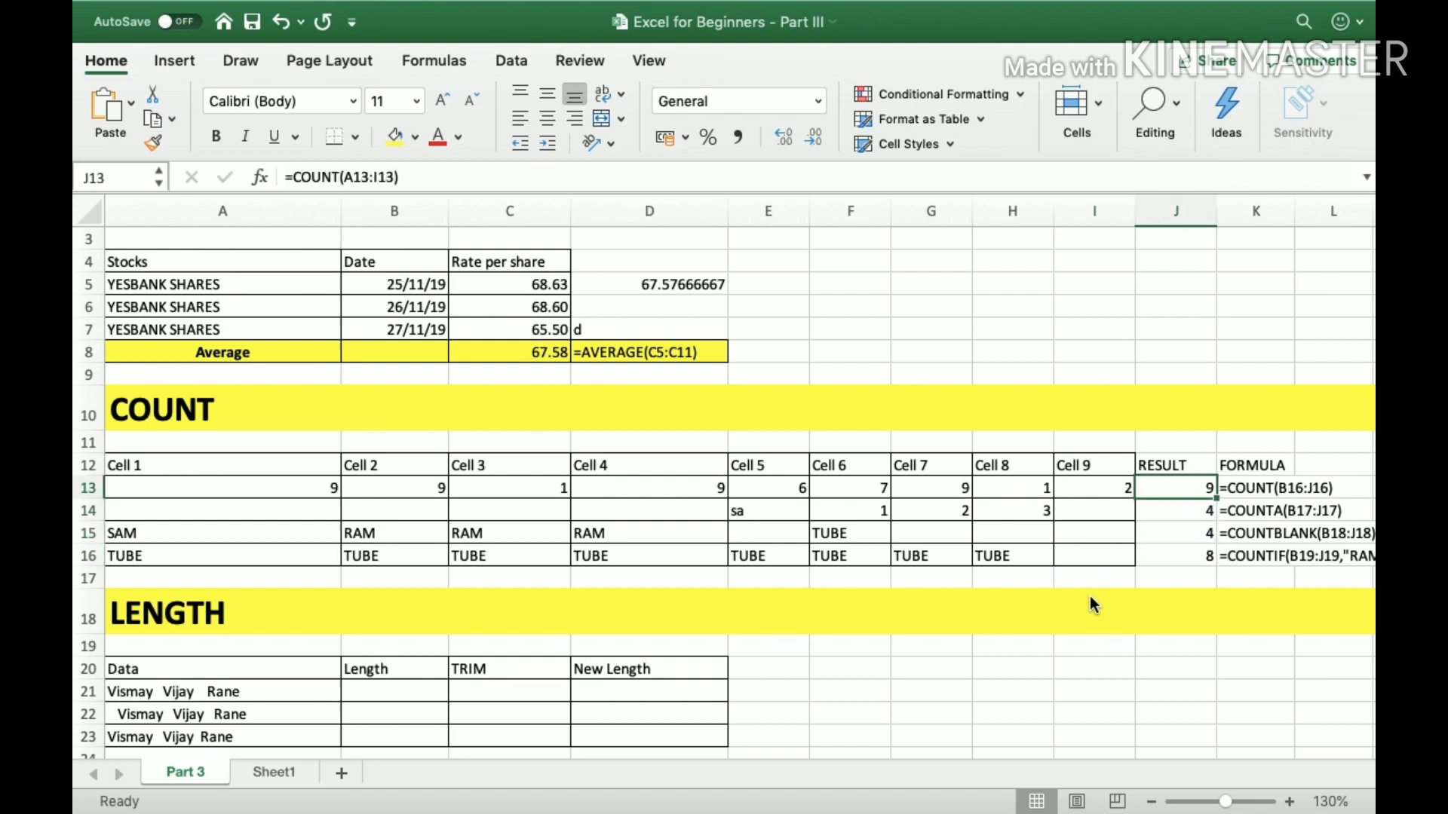
key("Right")
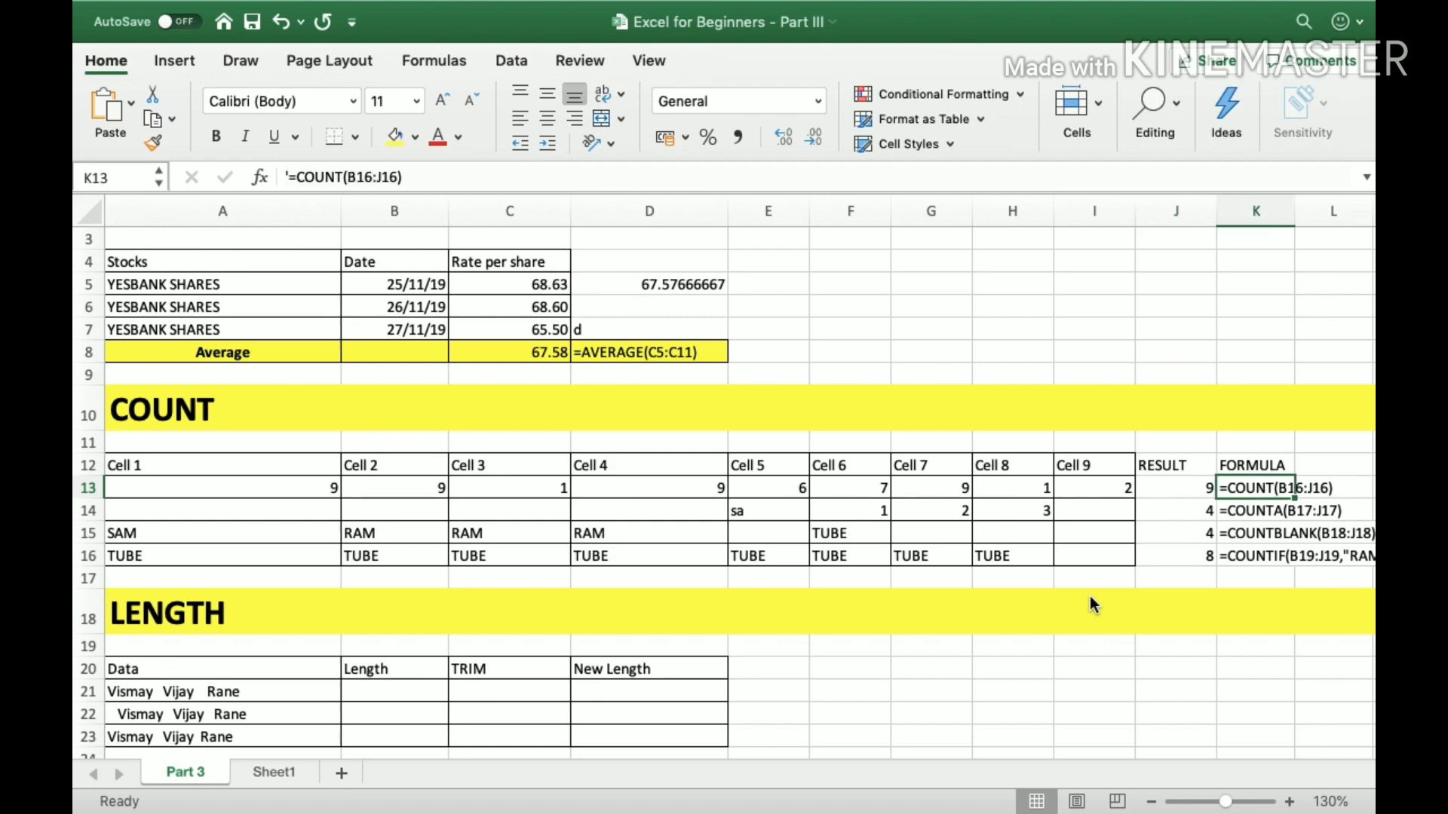
key("shift+Down")
key("shift+Down")
key("shift+Down")
key("Left")
key("Left")
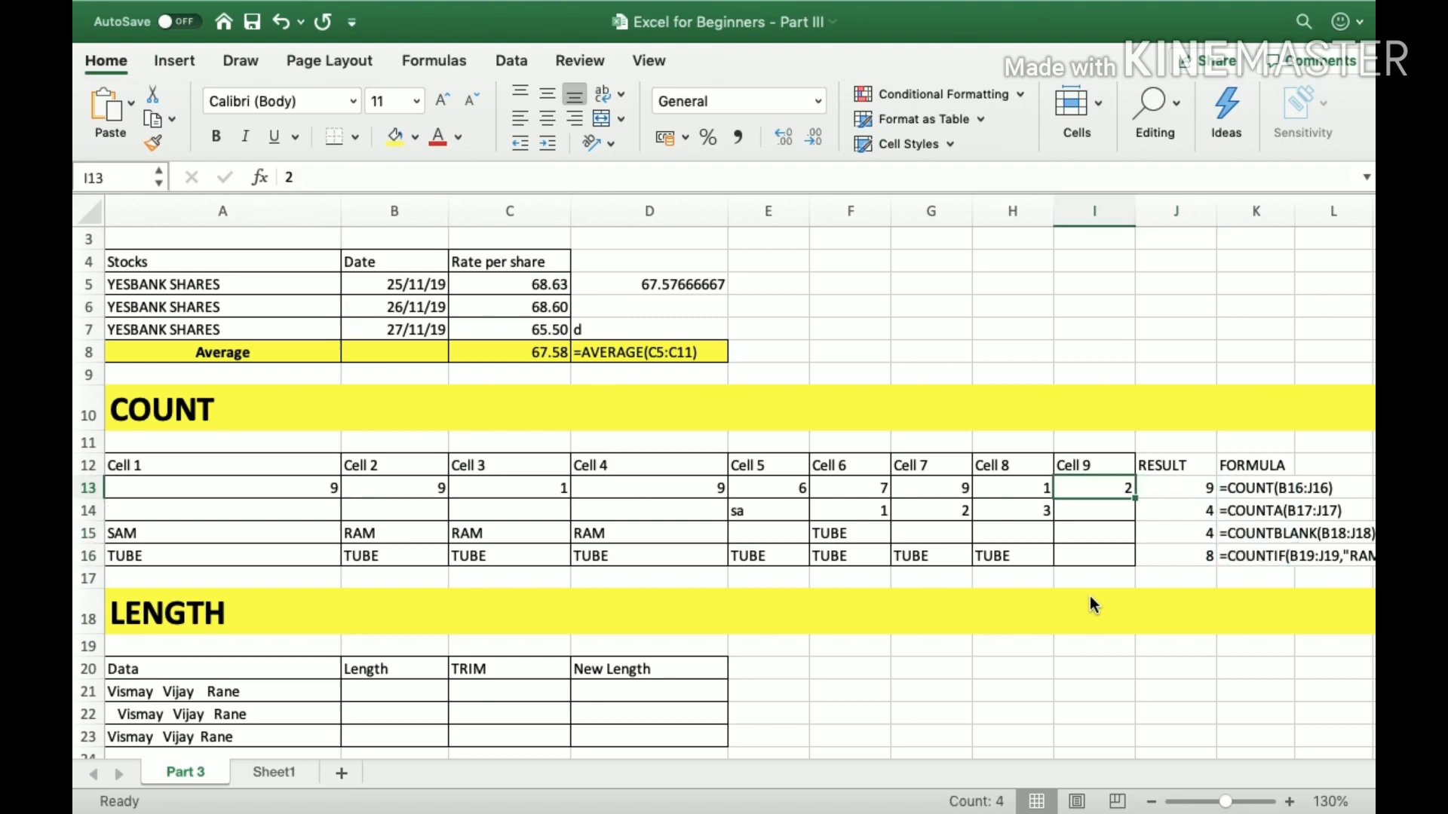
Look back over the AVERAGE and COUNT sections and go to the header row of the LENGTH table.
key("Left")
key("Left")
key("Left")
key("Left")
key("Left")
key("Left")
key("Left")
key("Left")
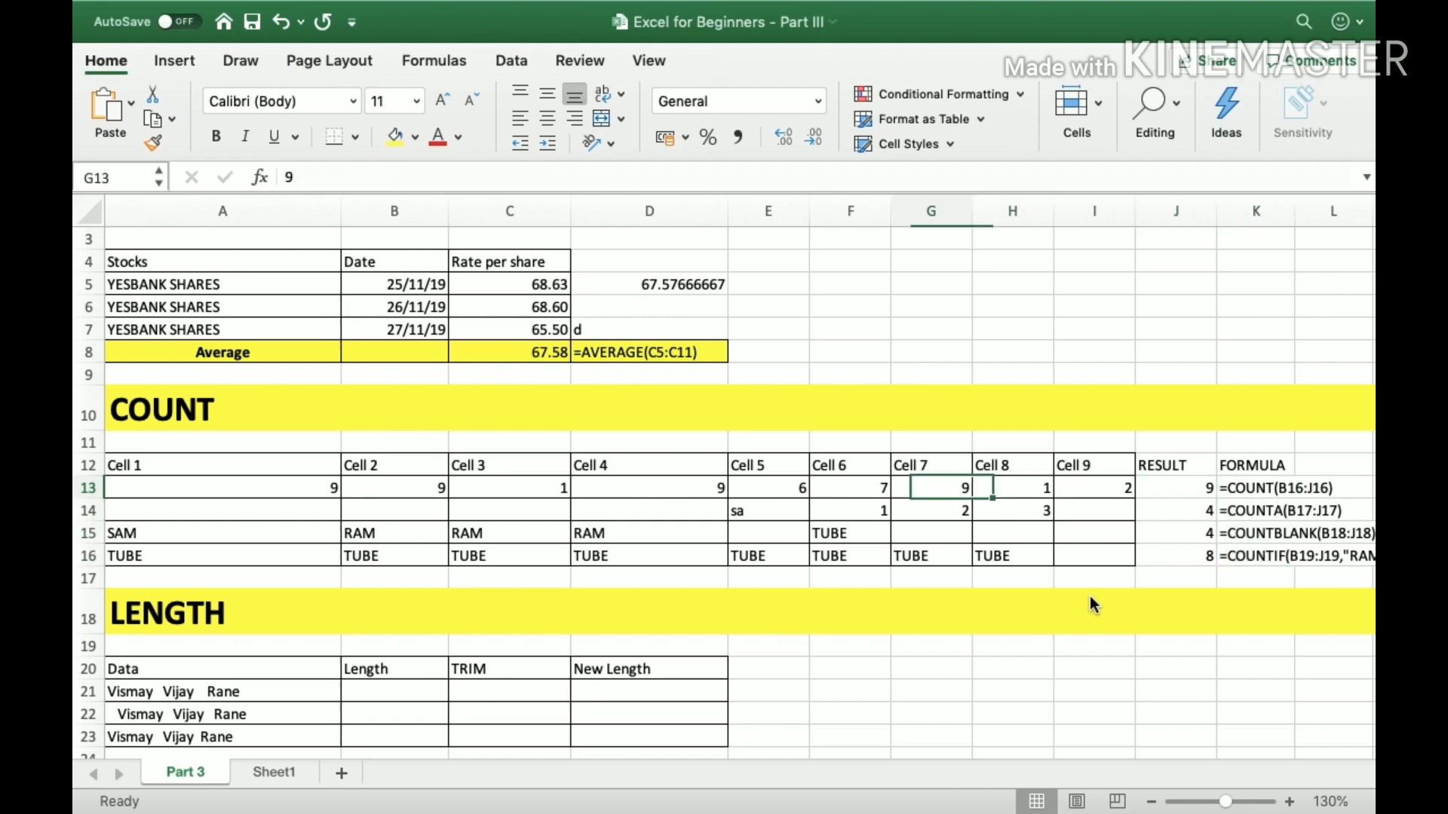
key("Up")
key("Up")
key("Up")
key("Up")
key("Up")
key("Up")
key("Up")
key("Up")
key("Up")
key("Up")
key("Up")
key("Up")
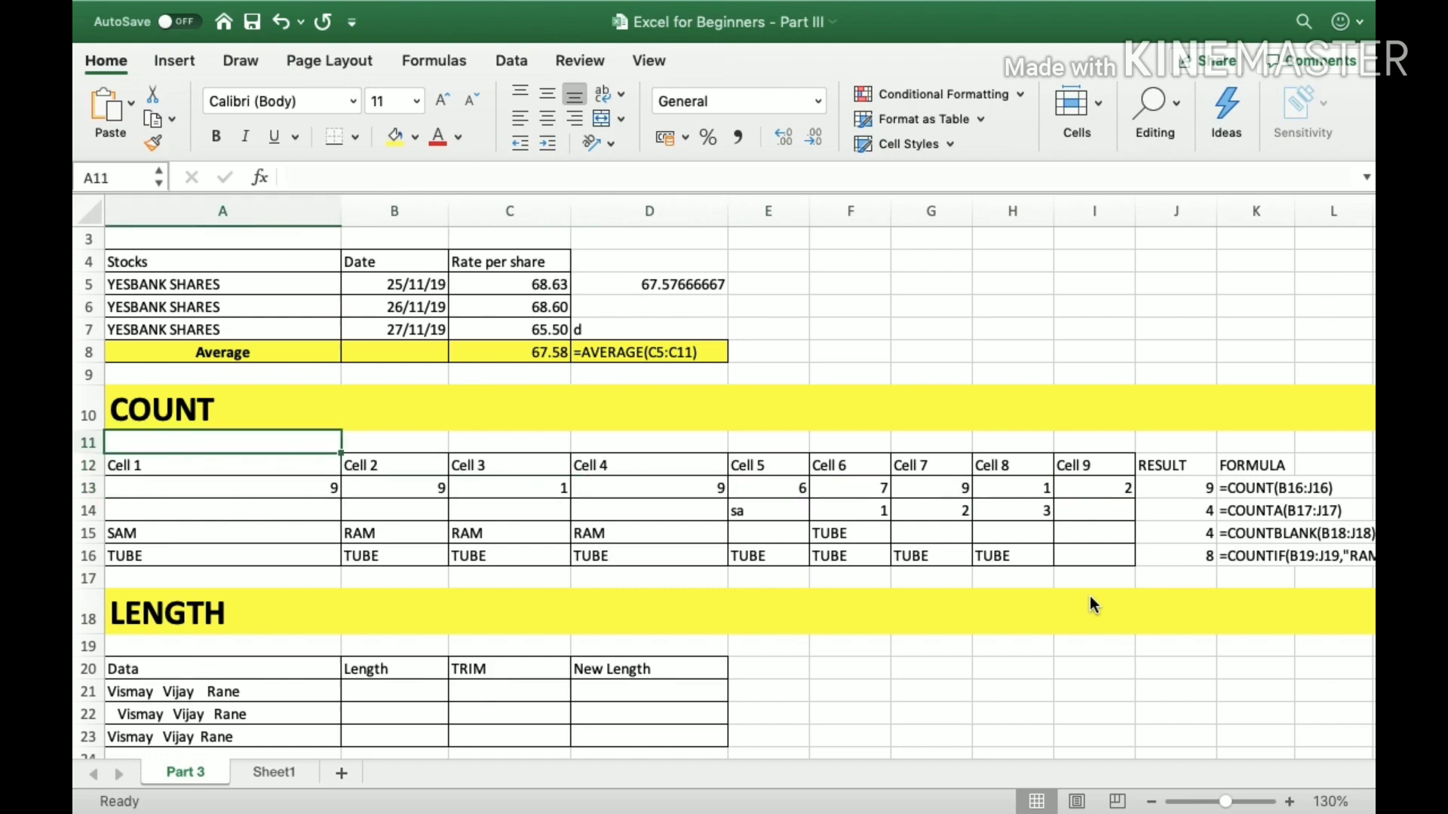
key("Down")
key("Down")
key("Down")
key("Down")
key("Down")
key("Down")
key("Down")
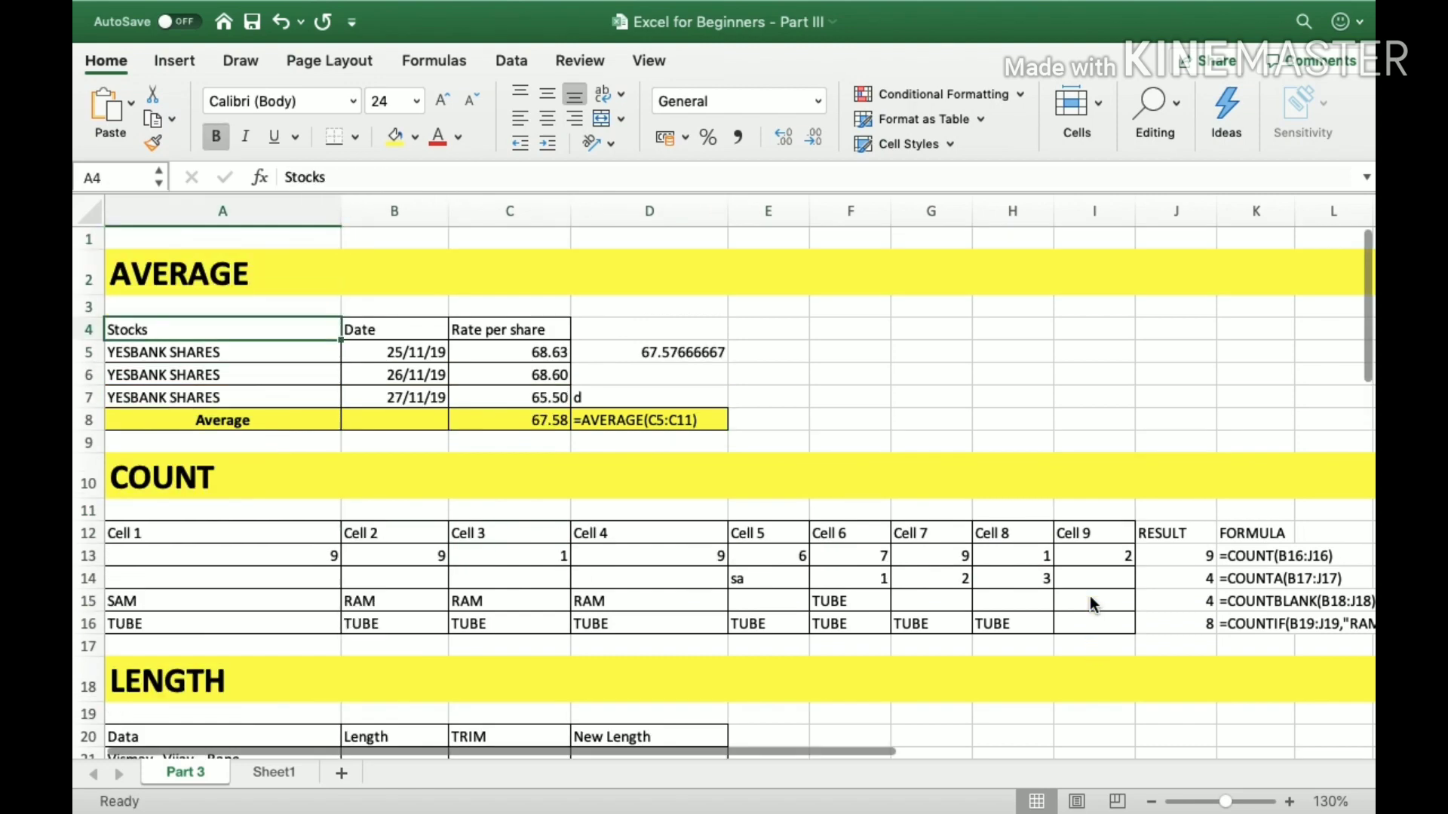
key("Down")
key("Down")
key("Down")
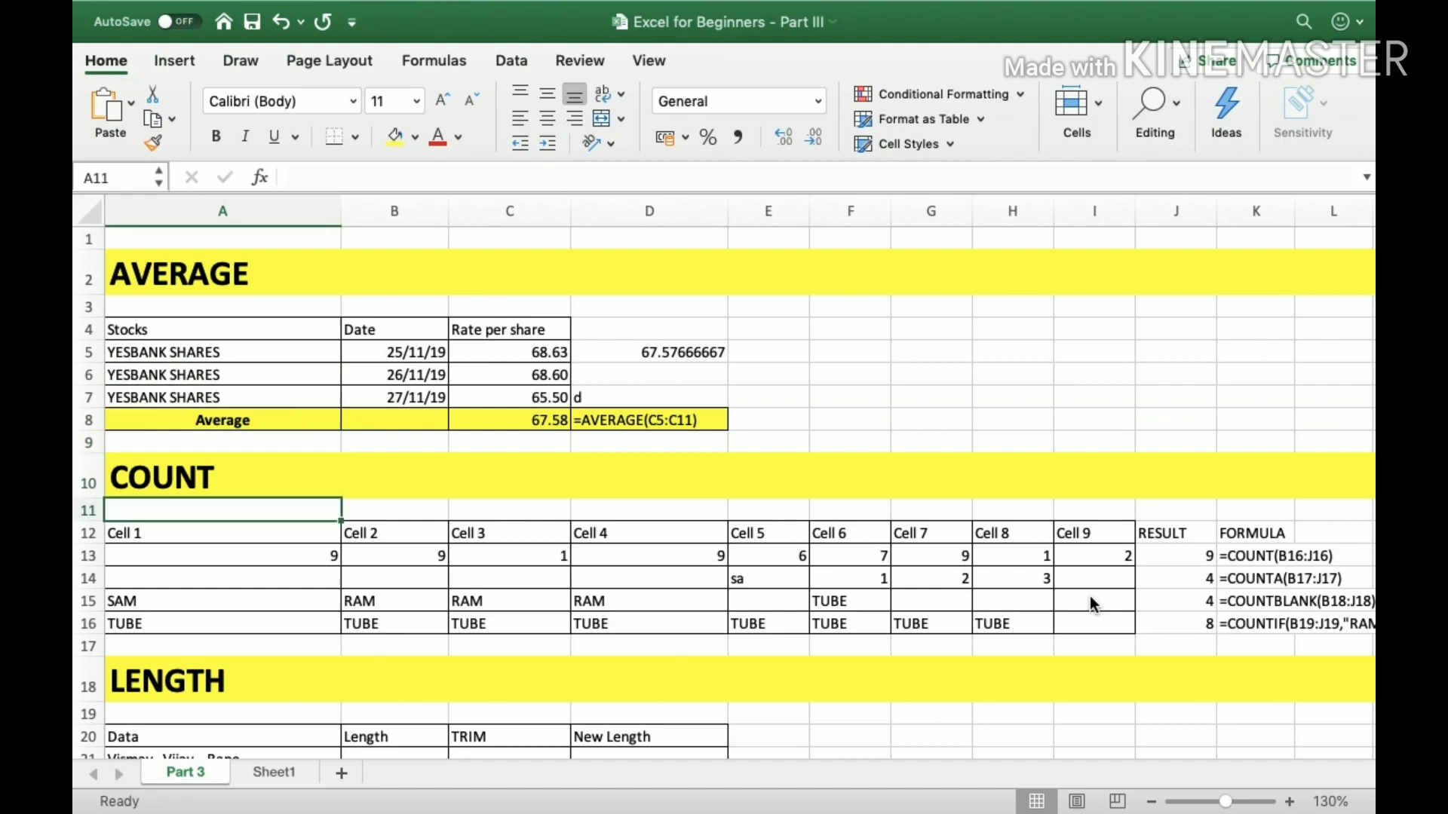
key("shift+Down")
key("shift+Down")
key("shift+Down")
key("shift+Down")
key("Down")
key("Down")
key("Down")
key("Down")
key("Down")
key("Down")
key("Down")
key("Down")
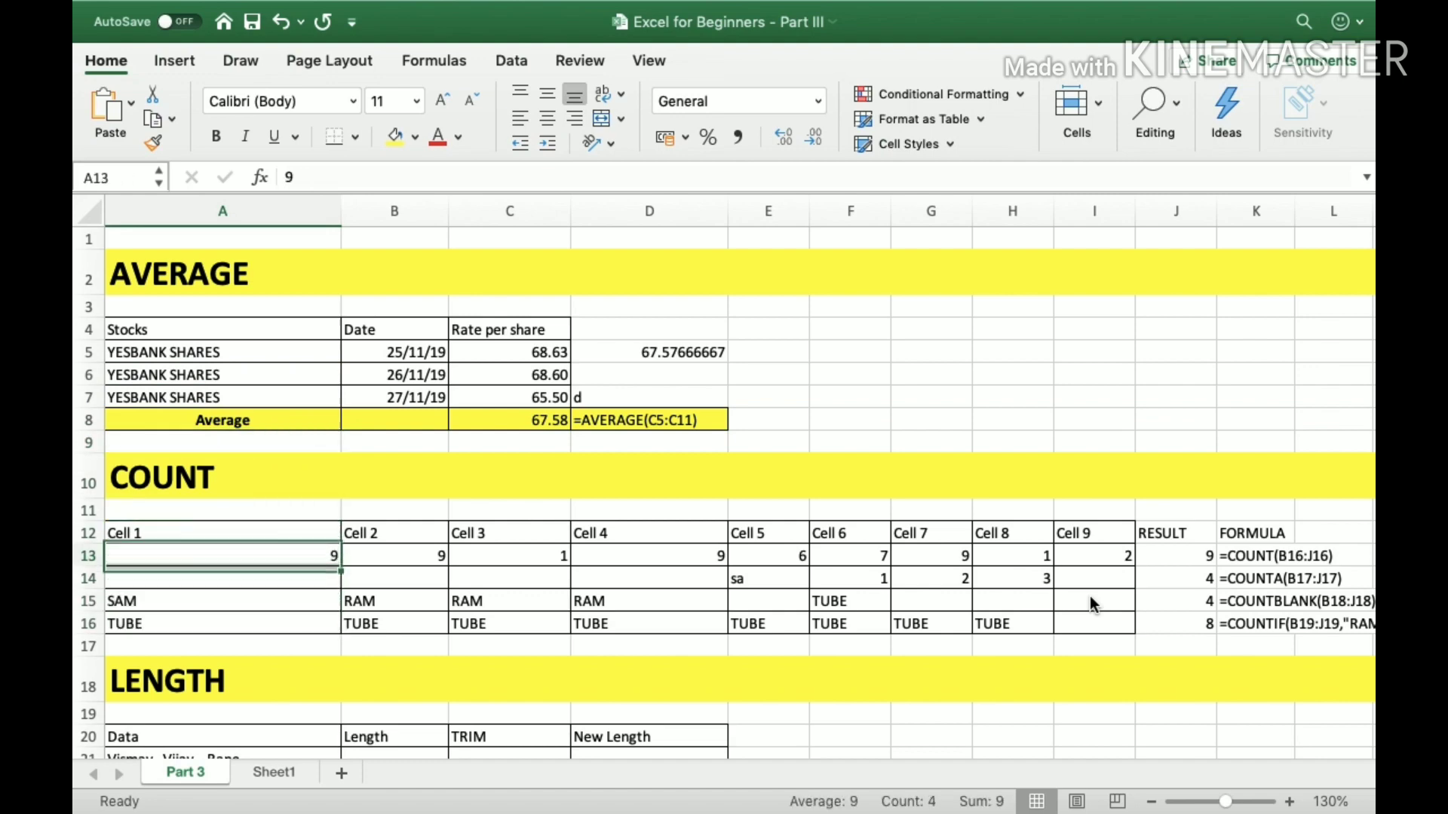
key("Down")
key("Down")
key("Down")
key("Down")
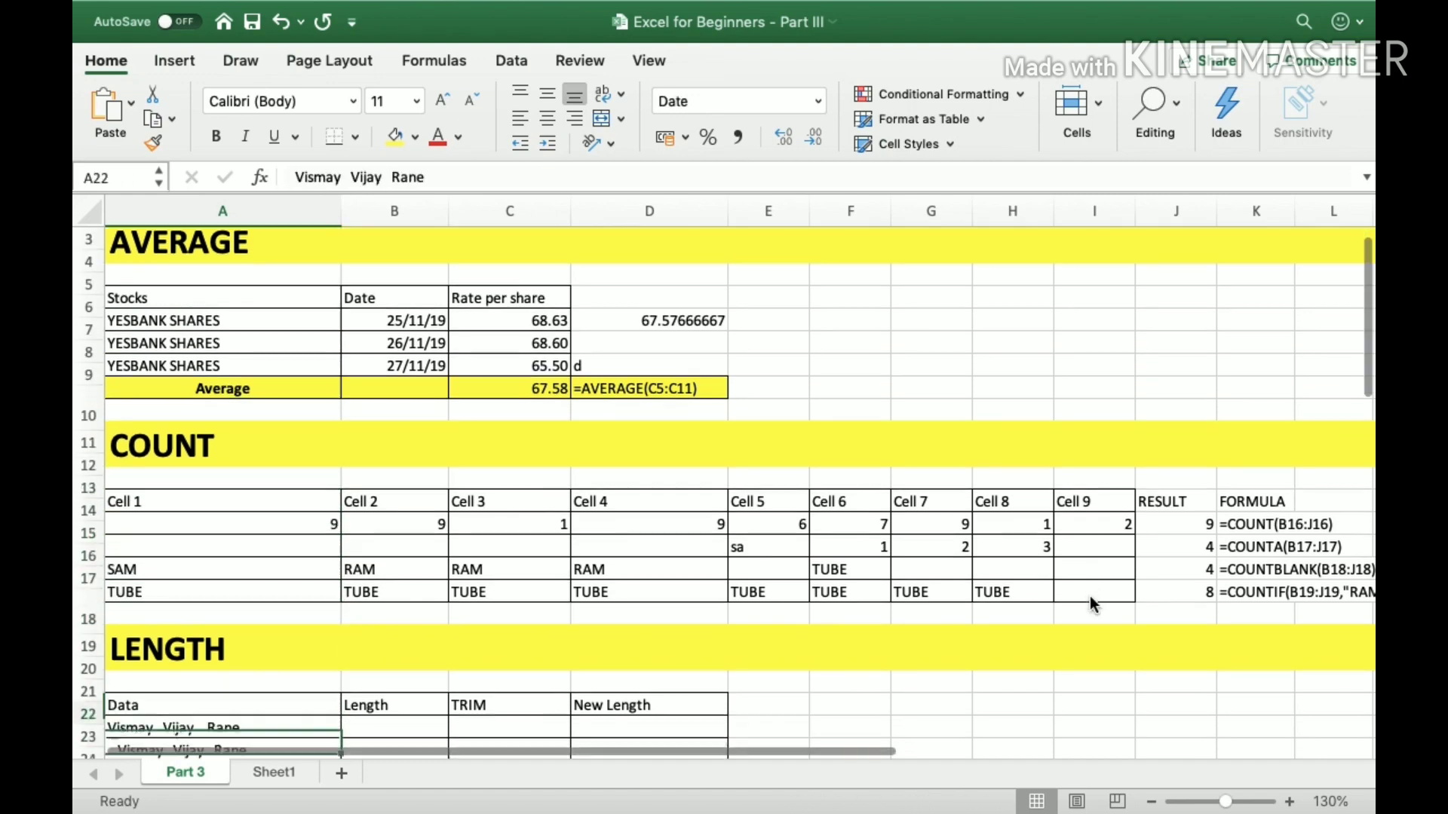
key("Up")
key("Up")
key("Up")
key("Up")
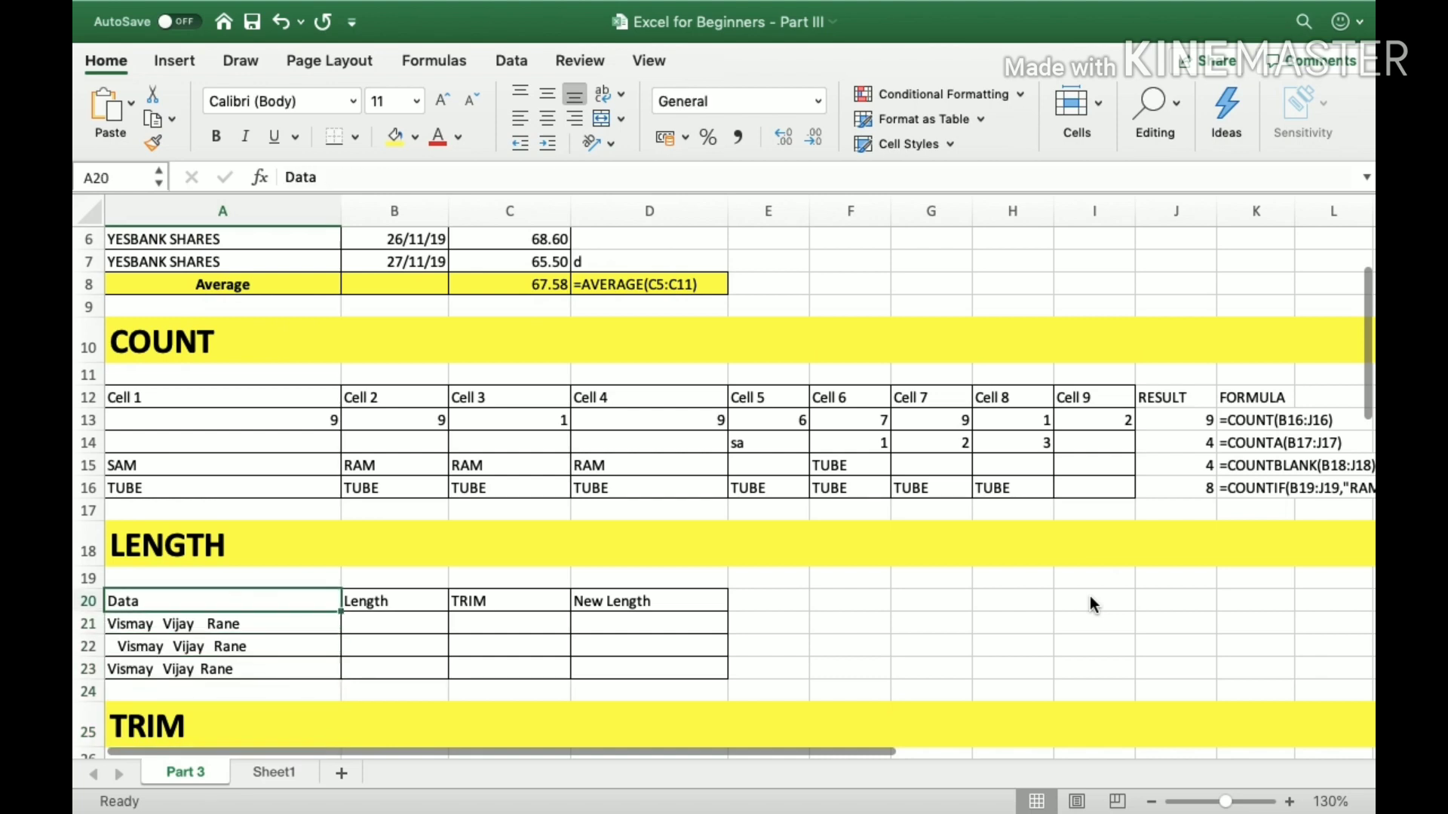
Examine the full-name entries in A21:A23 of the LENGTH table for differences in spacing.
key("Down")
key("Right")
key("Left")
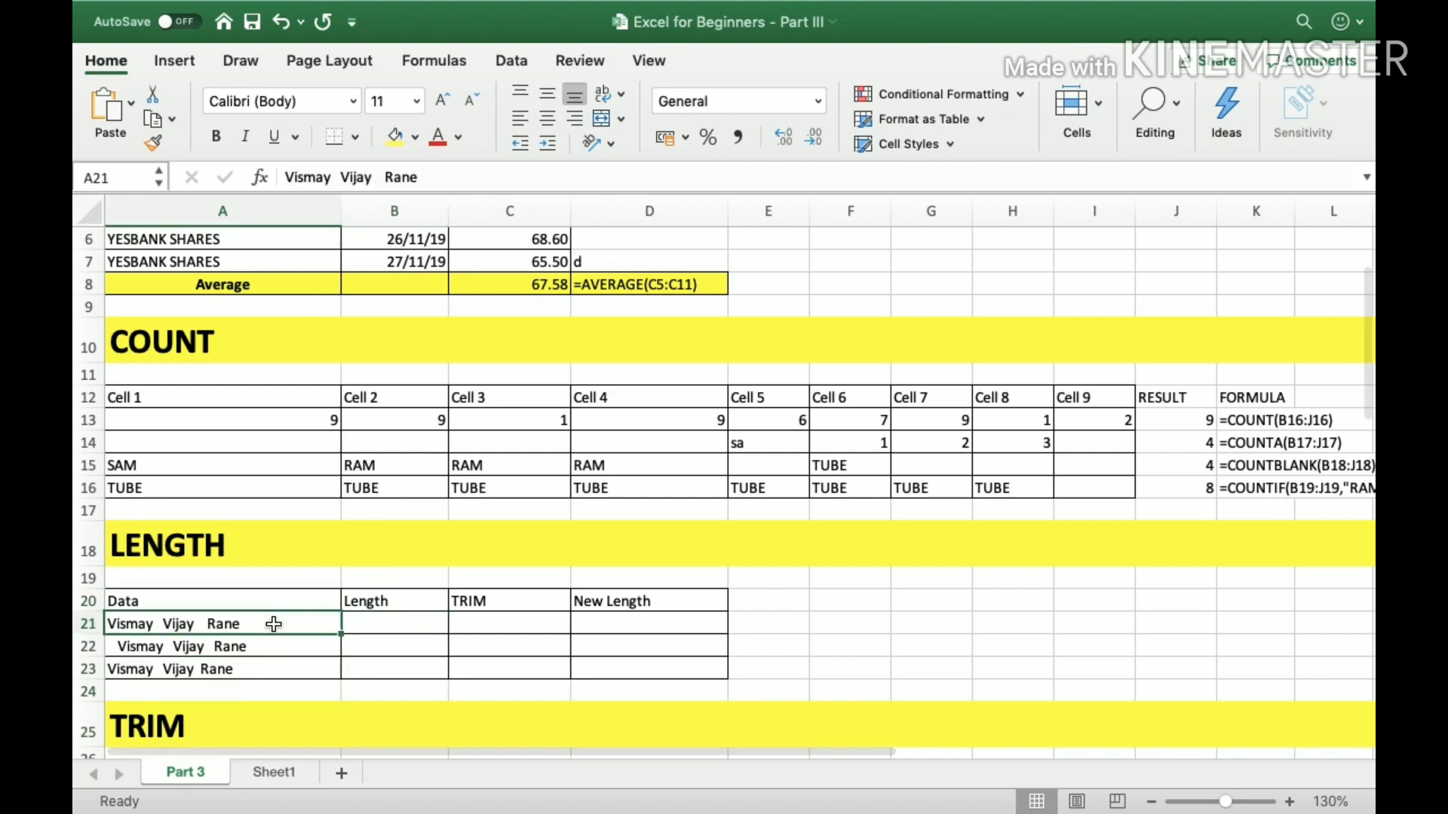
left_click(270, 646)
left_click(272, 670)
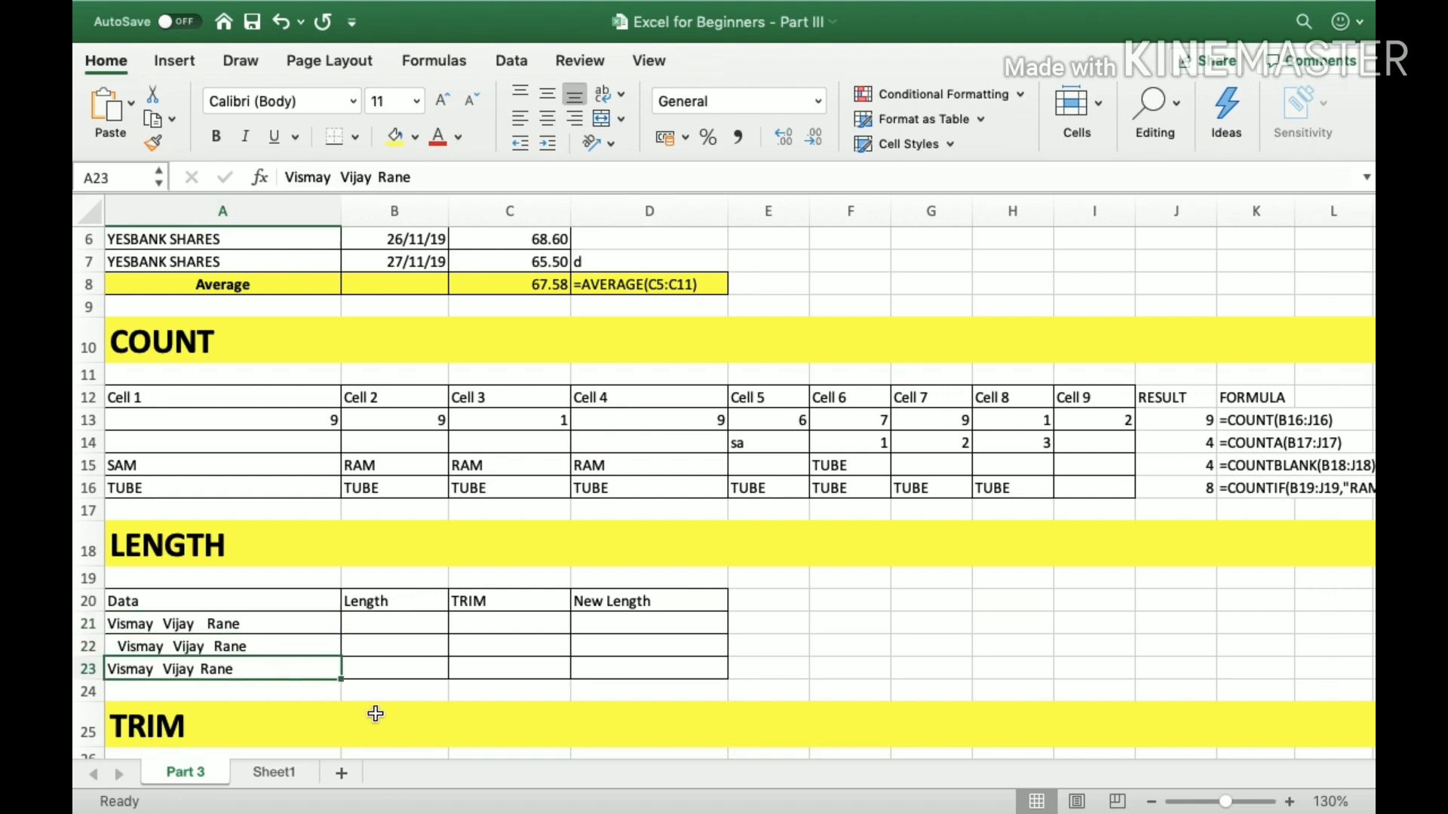
left_click(260, 626)
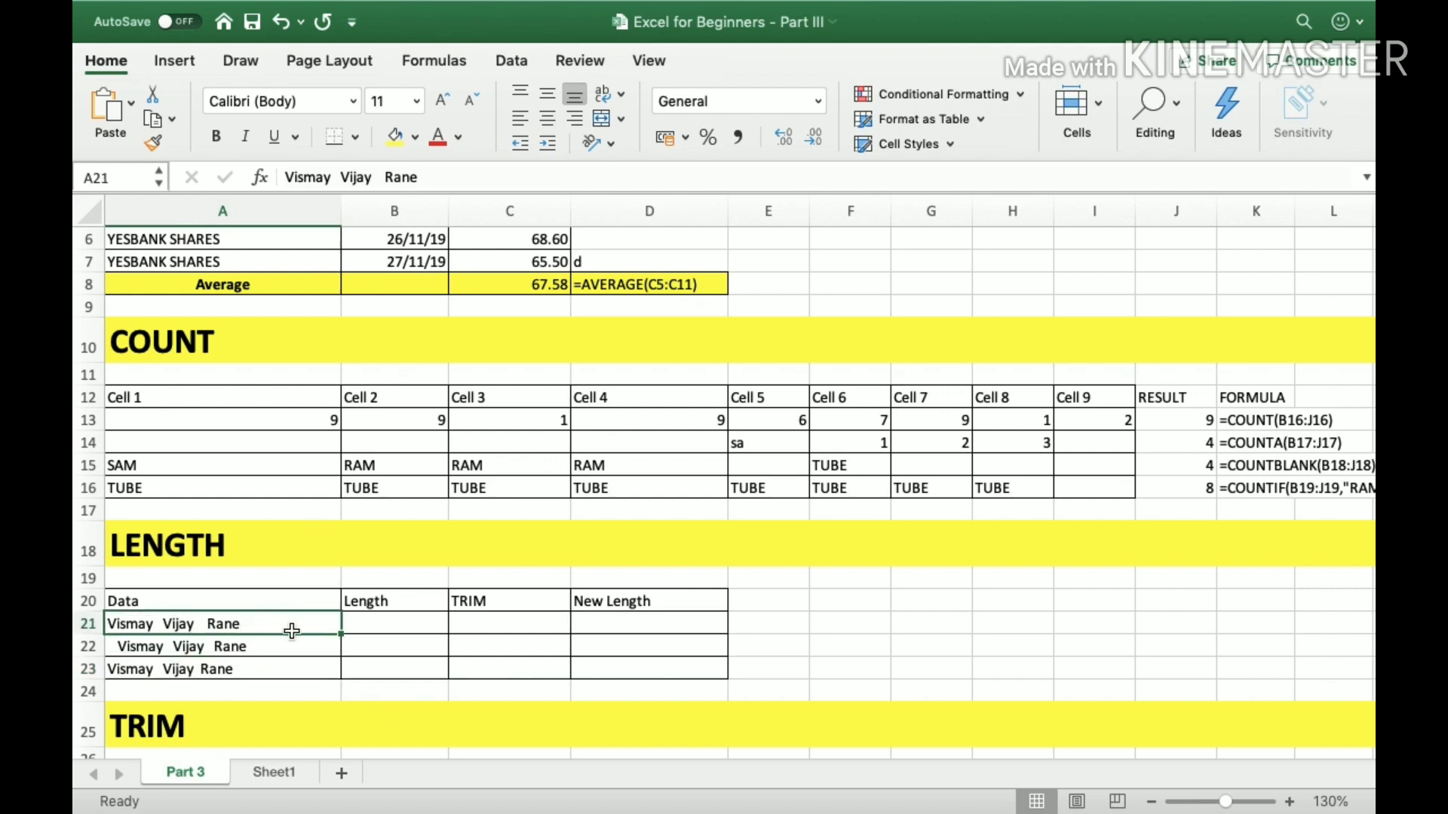
left_click_drag(205, 624, 203, 668)
left_click(211, 627)
Inspect the spaces between the words in A21 without editing them, and compare the entries in A22 and A23.
left_click(344, 178)
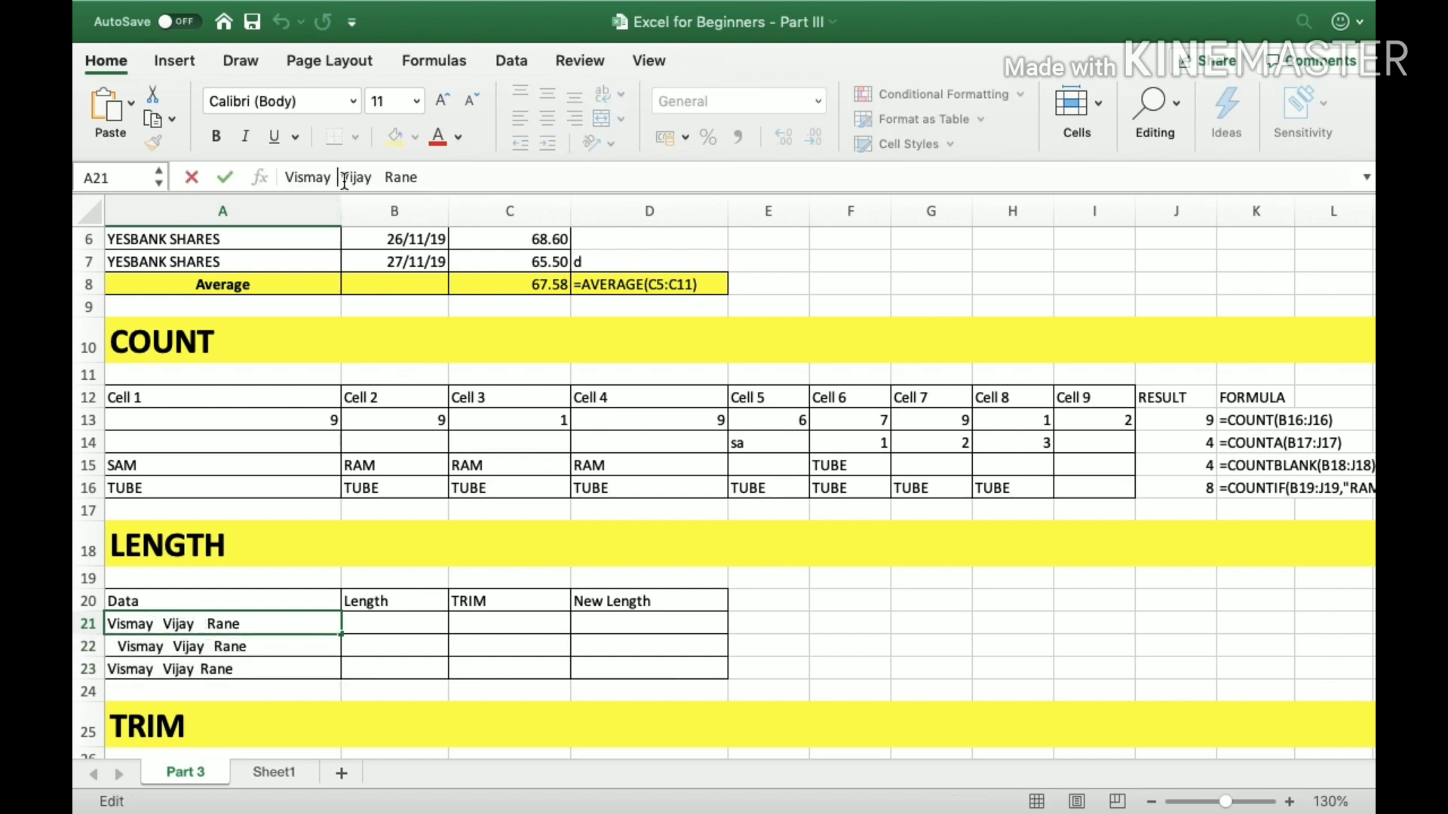
key("Left")
key("Right")
key("Right")
key("Right")
left_click(513, 179)
key("Return")
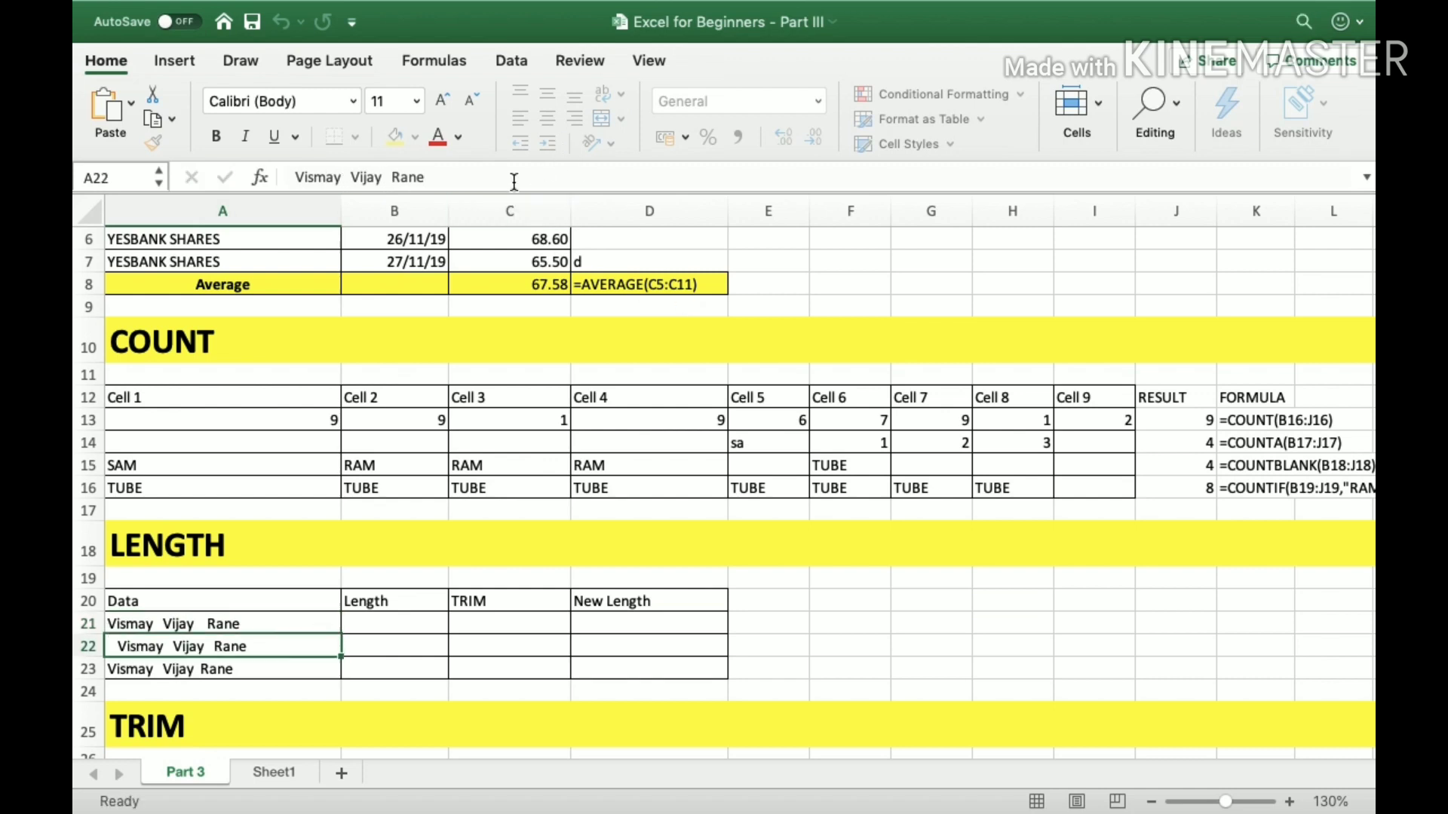
left_click(208, 632)
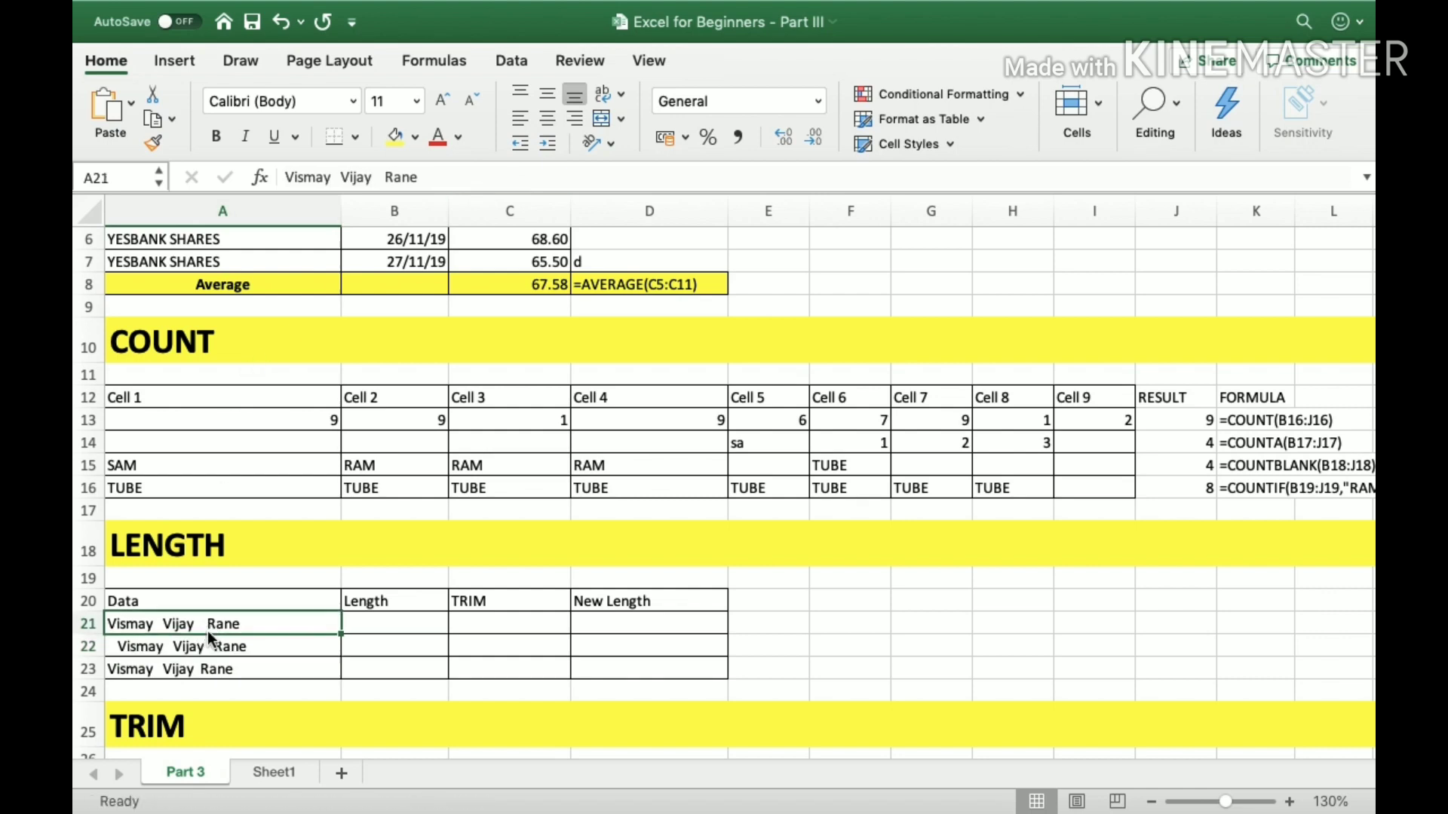
key("Down")
key("Down")
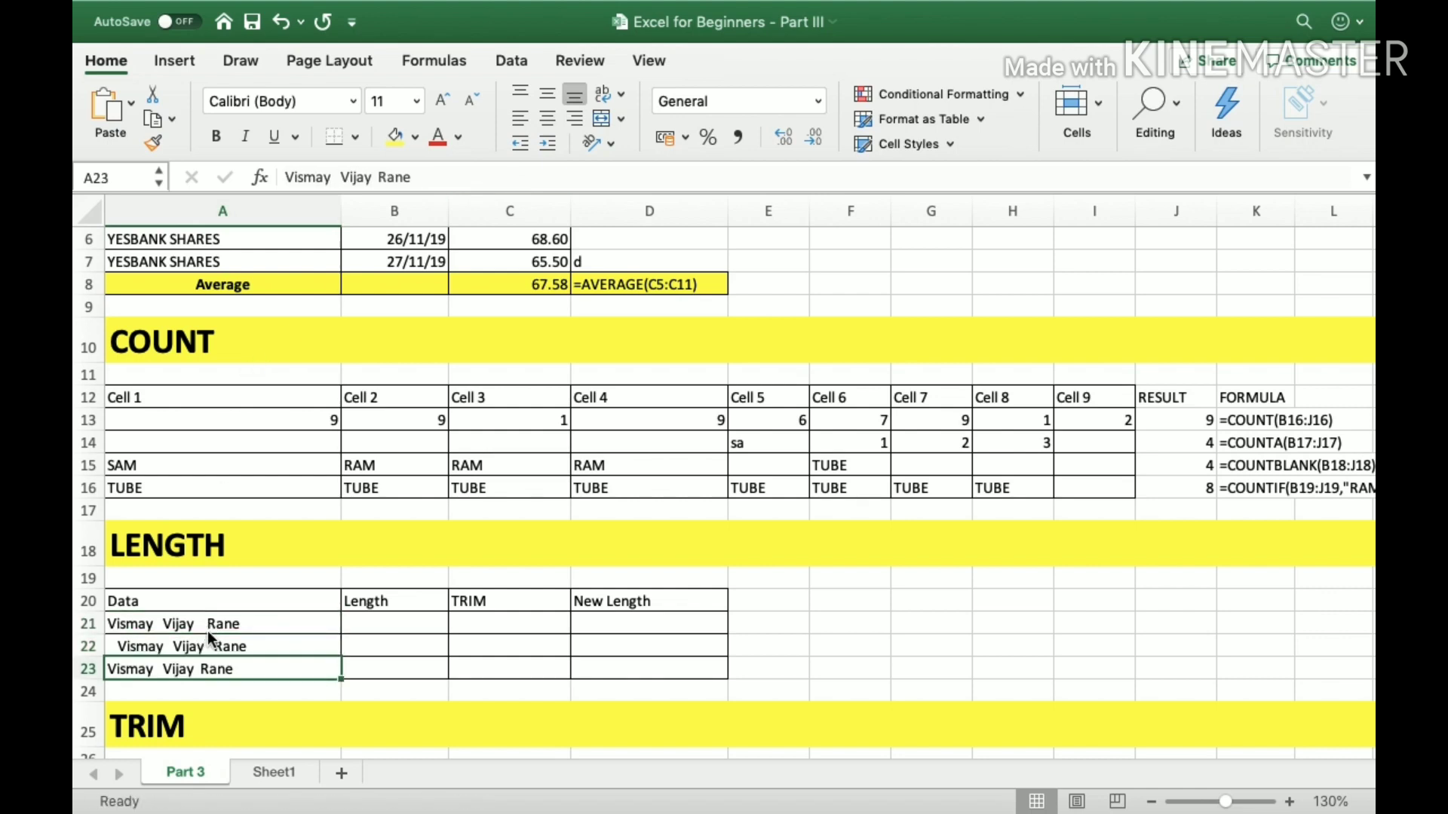
key("Up")
key("Up")
Enter the formula =LEN(A21) in B21 to calculate the length of the first entry.
key("Right")
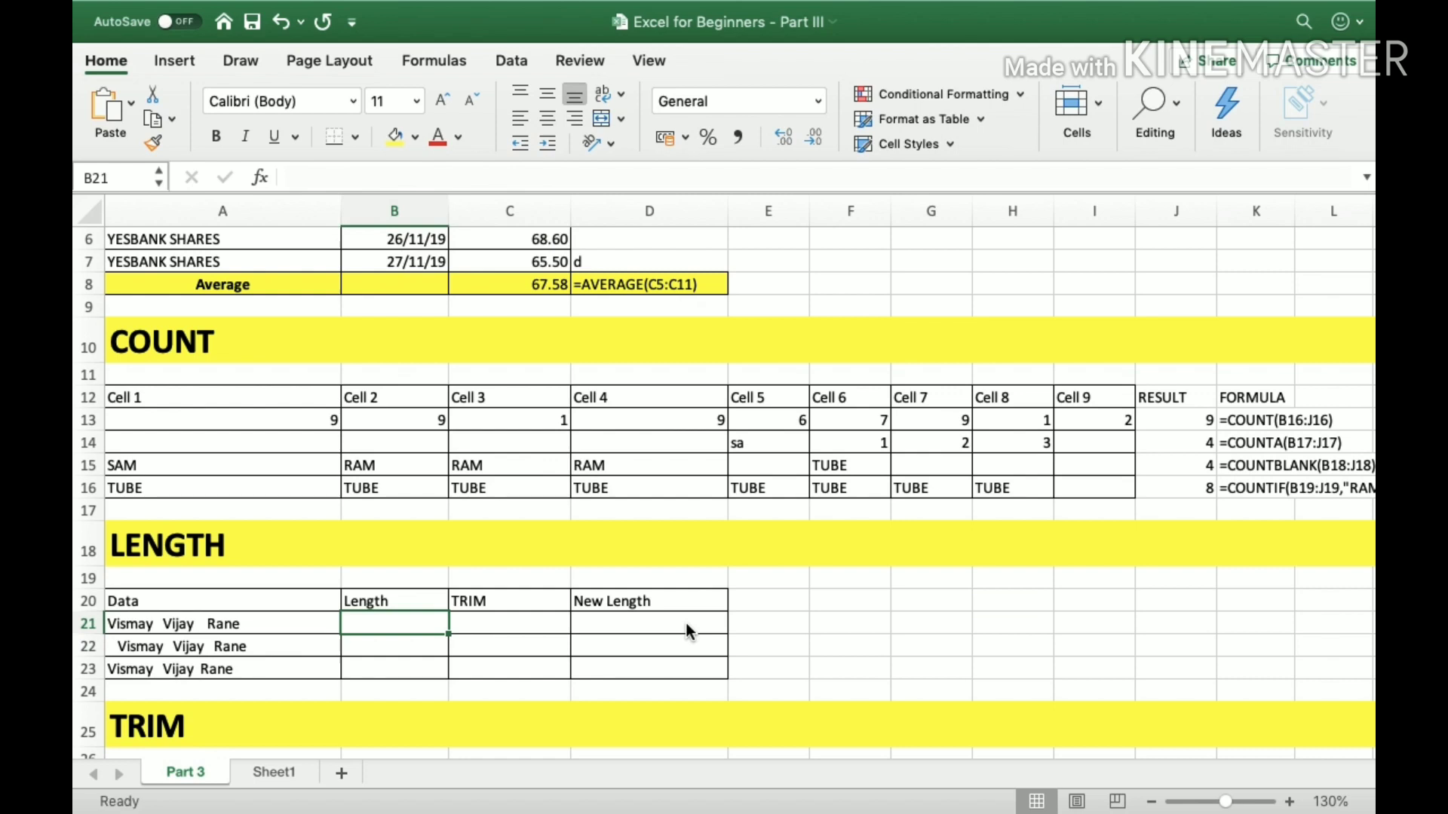
type("=")
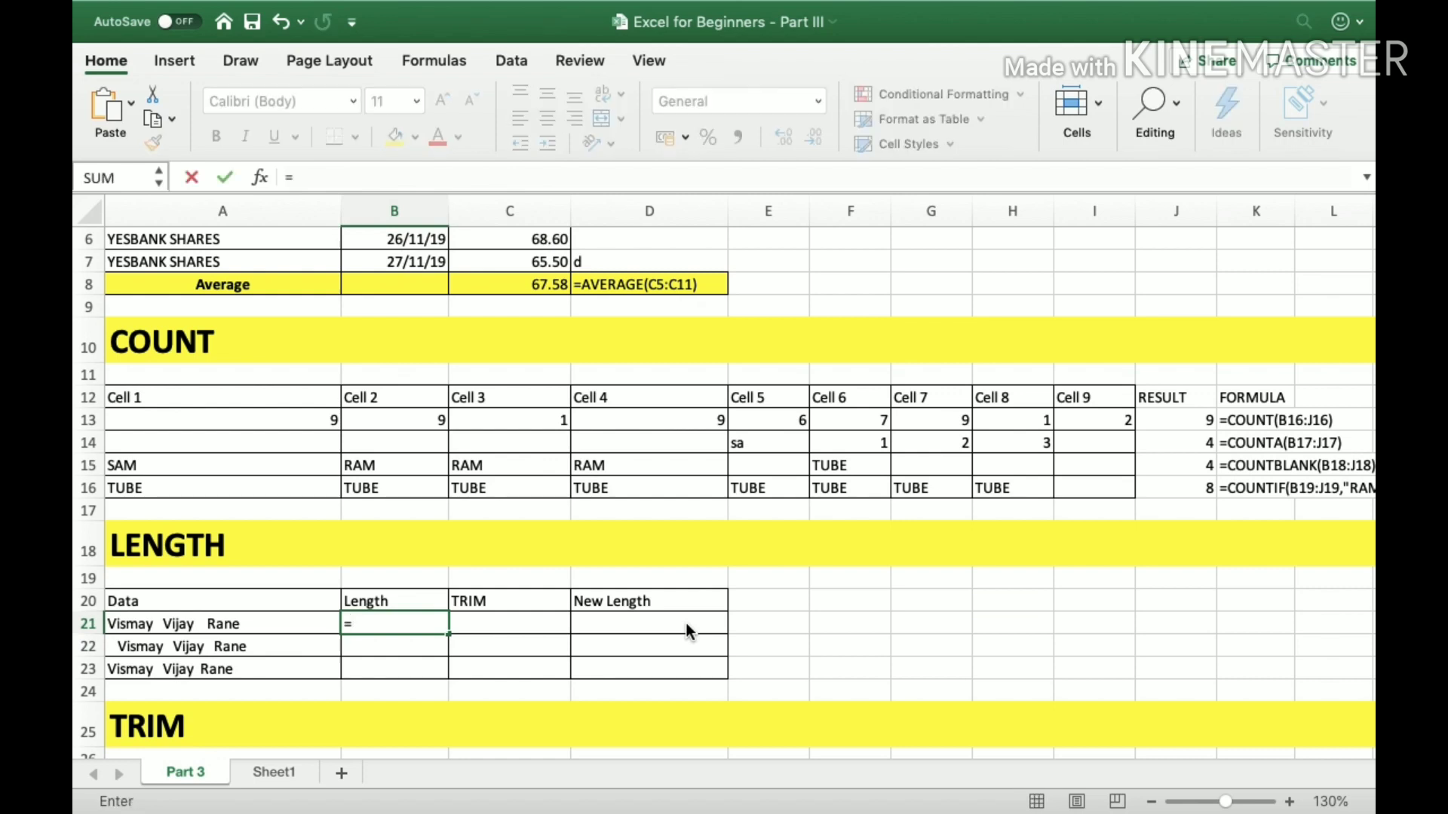
type("len")
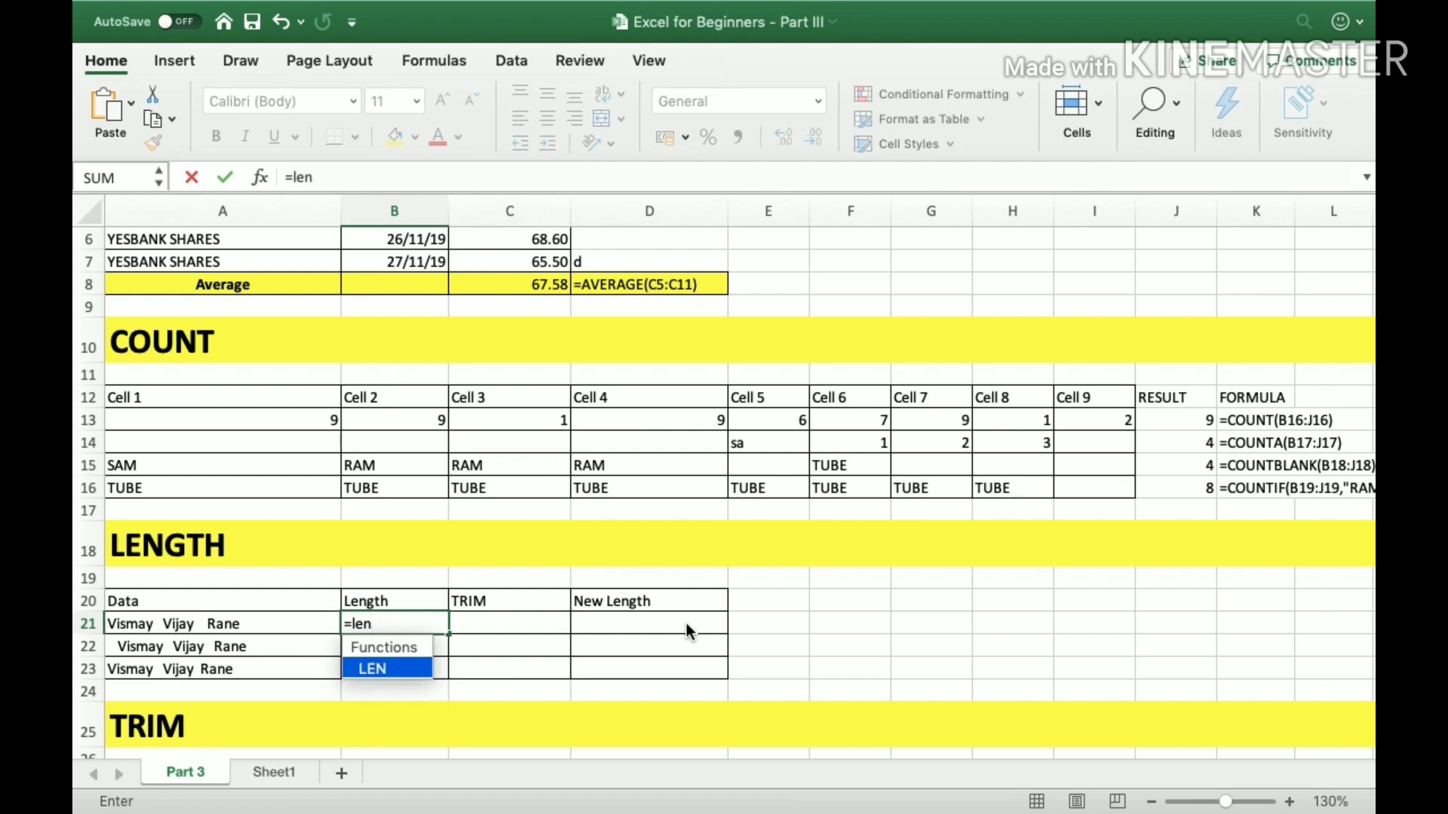
type("(")
key("Left")
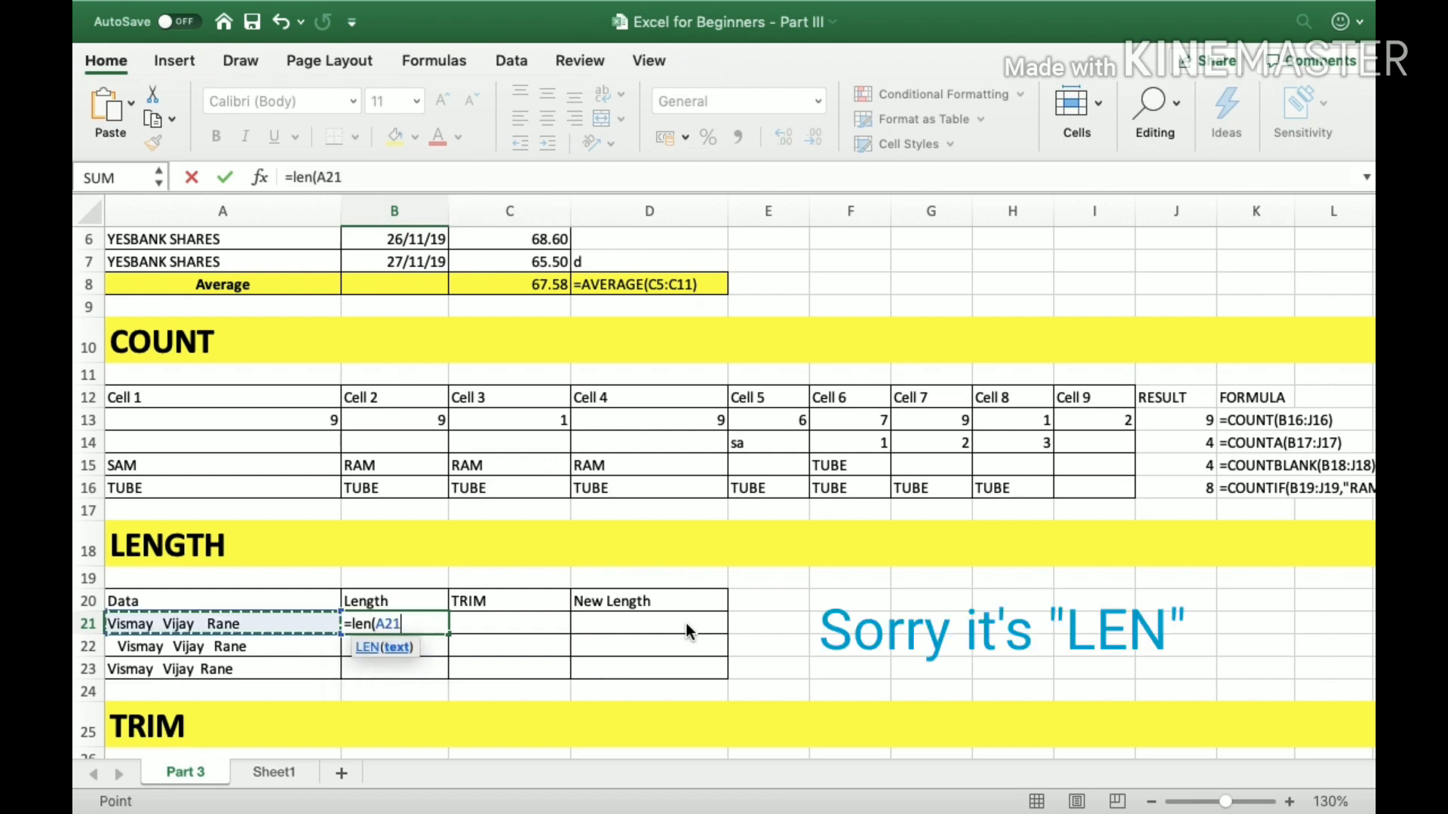
type(")")
key("Return")
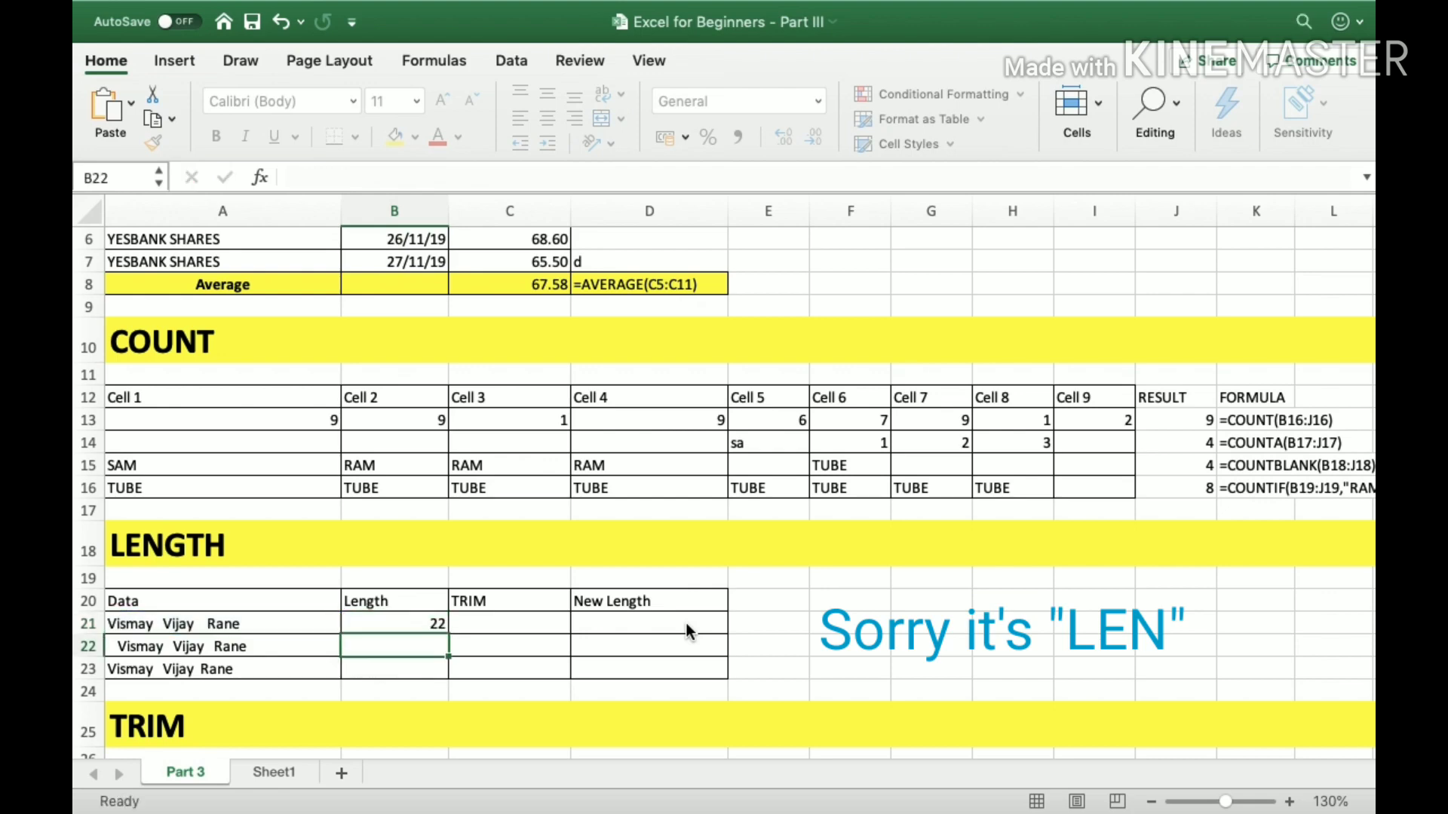
Copy the LEN formula from B21 into B22 and B23 and check the copied cells.
key("Up")
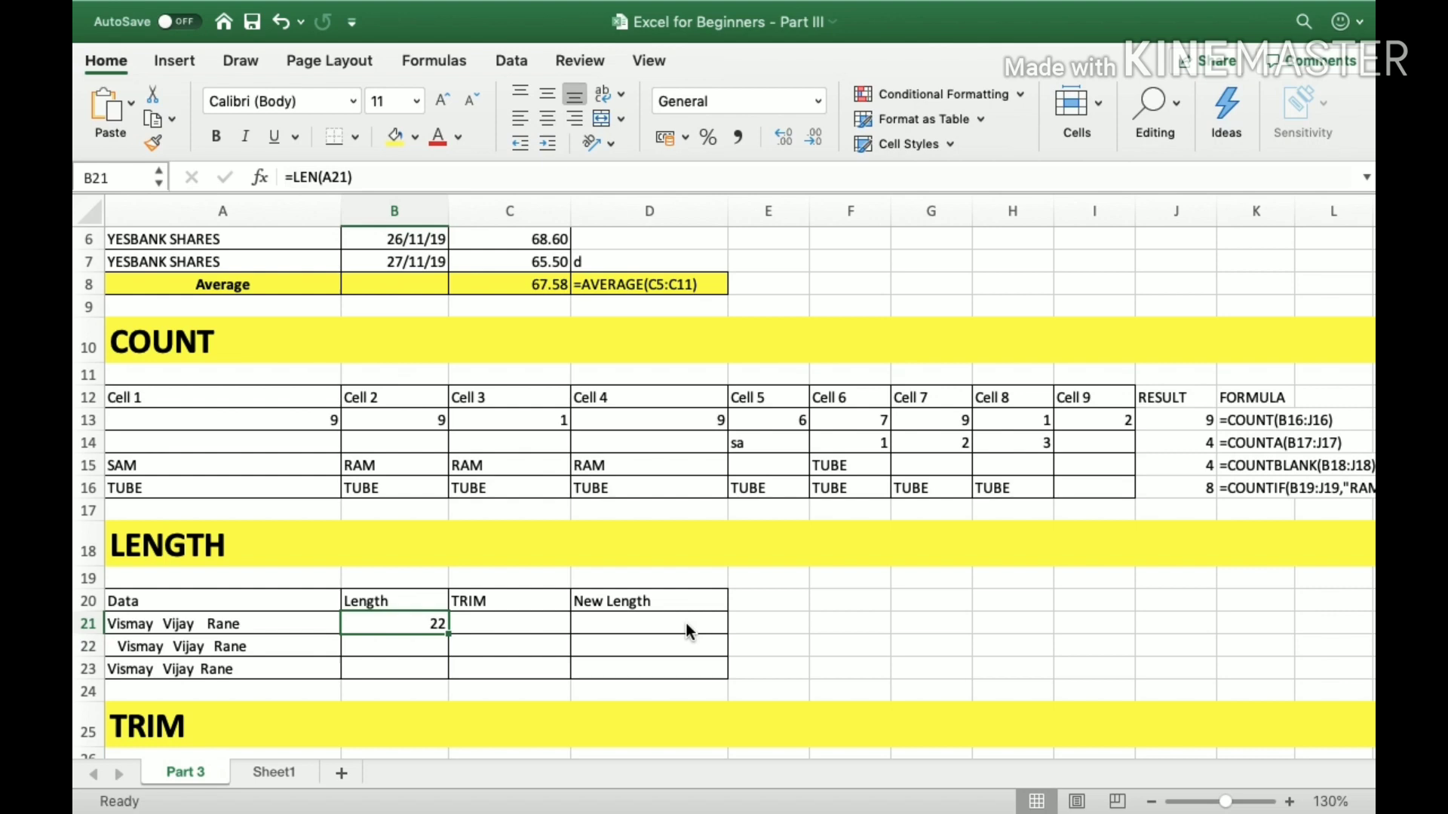
key("cmd+c")
key("Down")
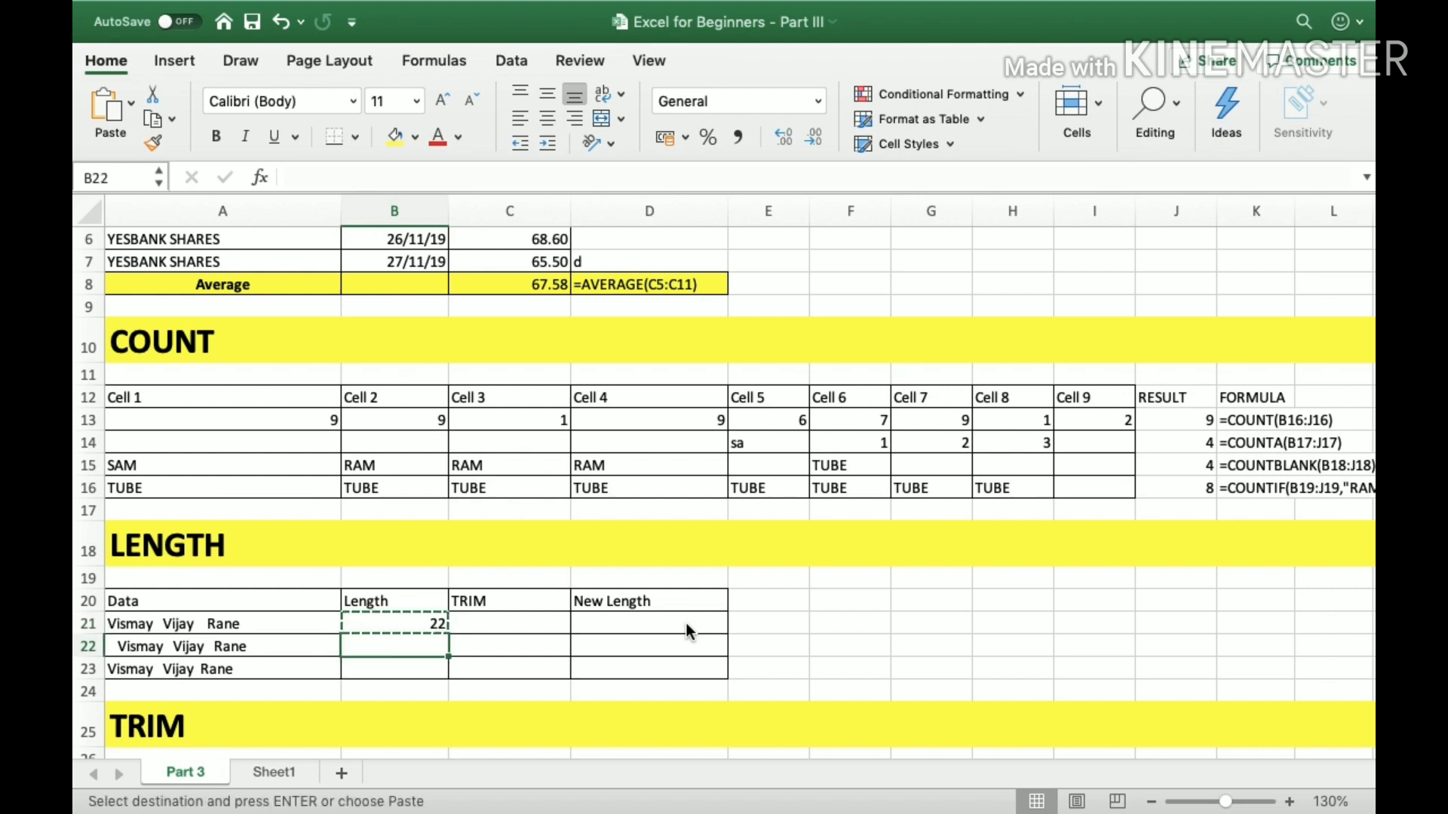
key("cmd+v")
key("Down")
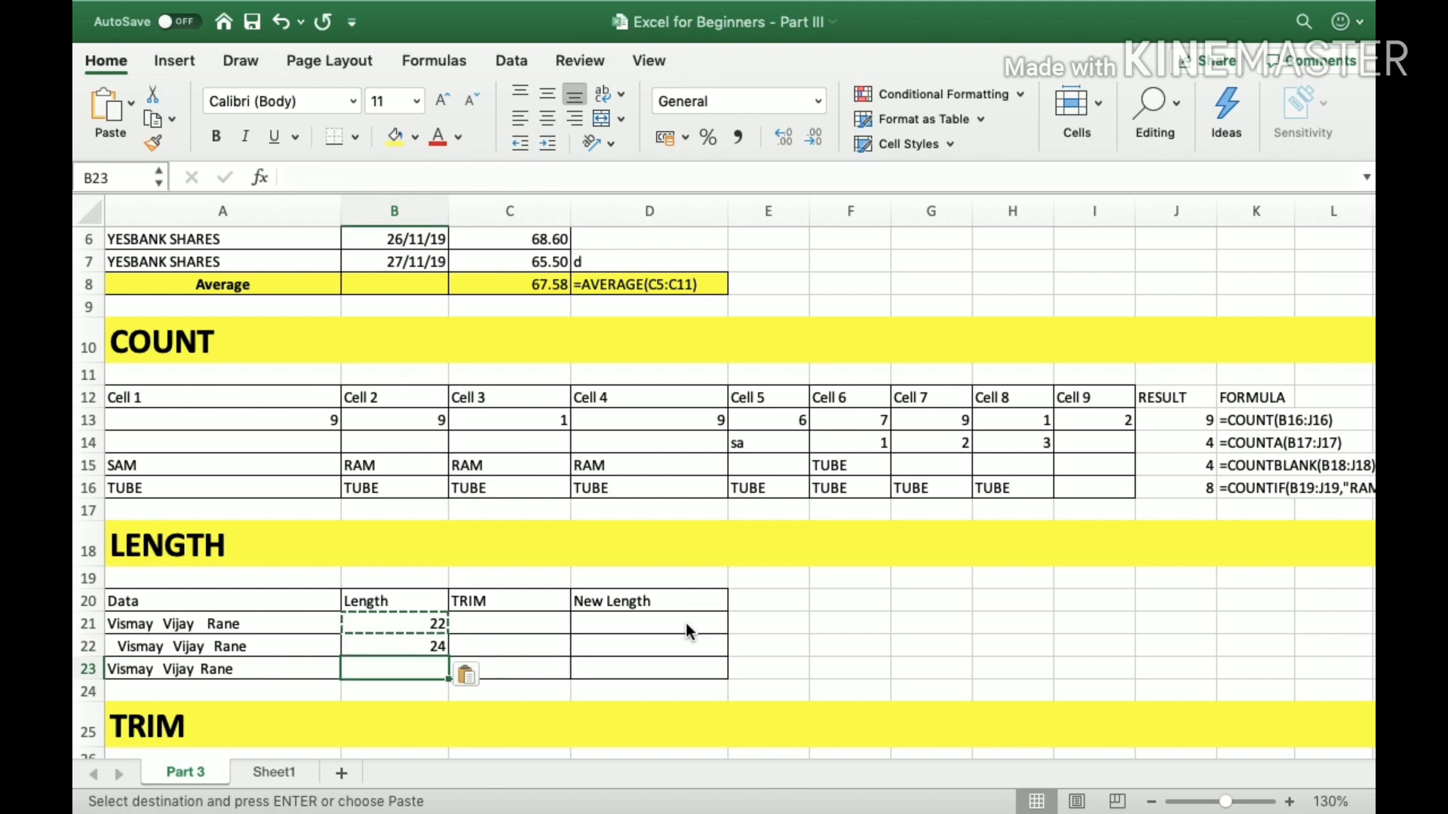
key("cmd+v")
key("Up")
key("Up")
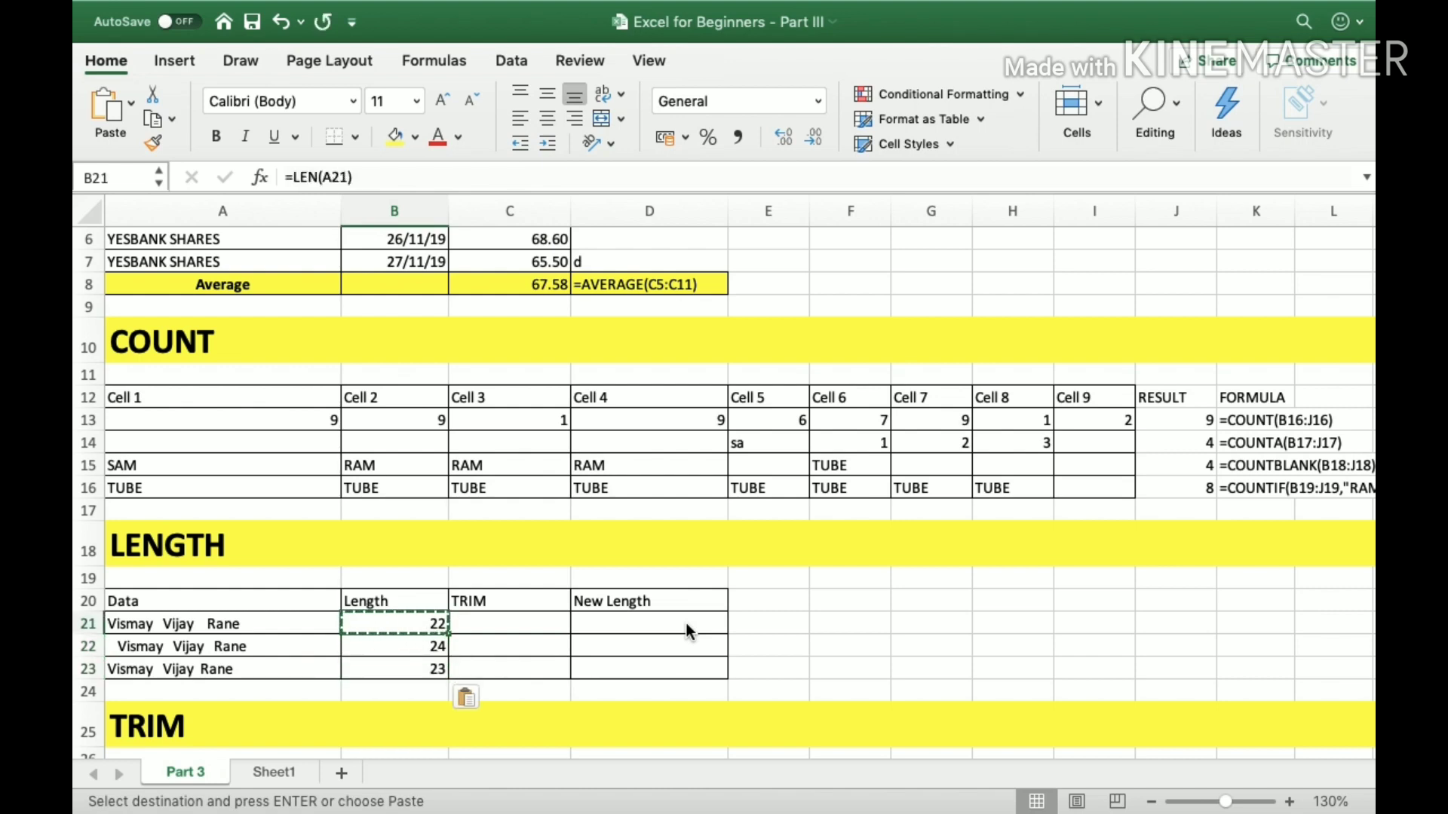
key("Down")
key("shift+Down")
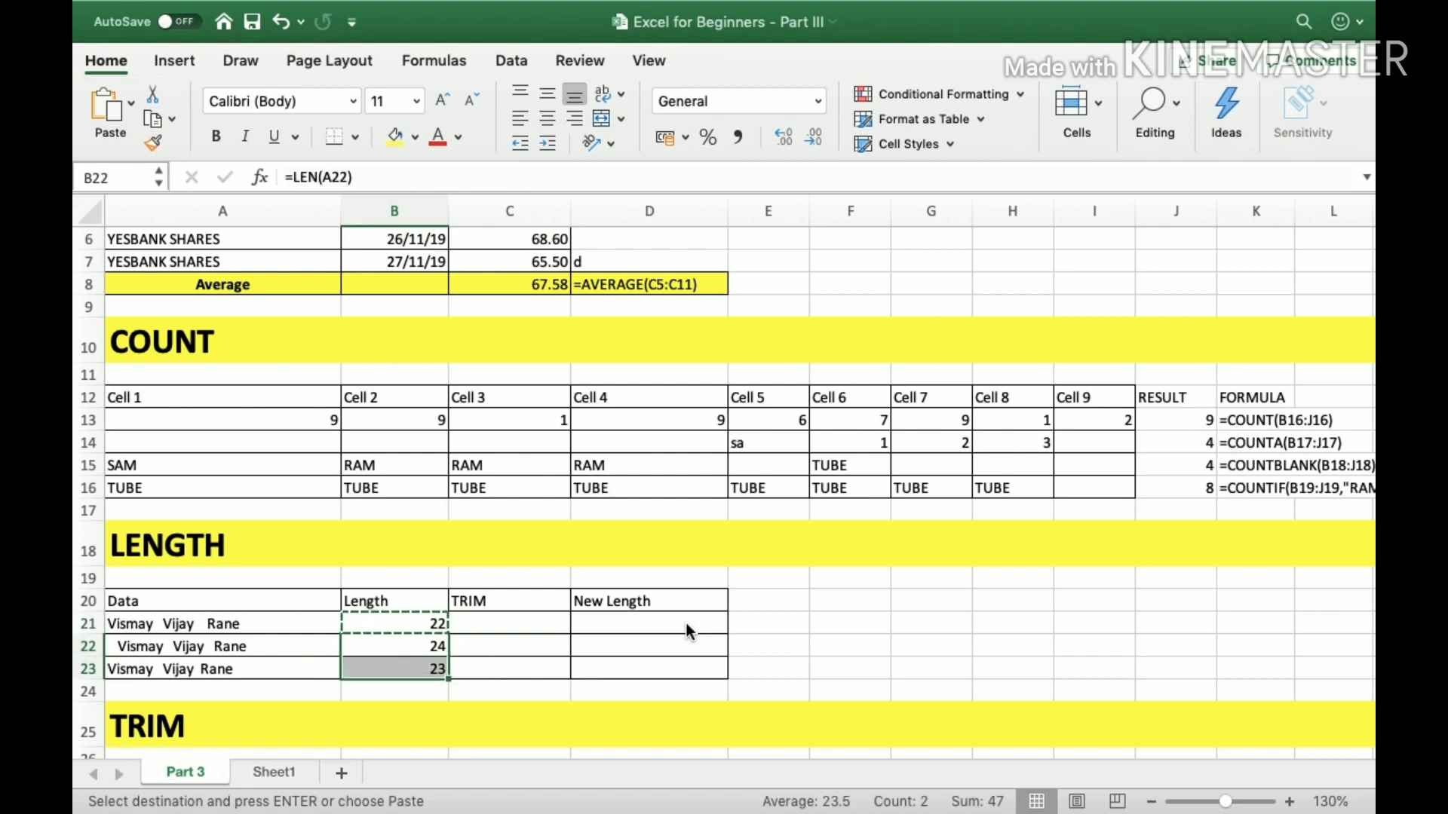
key("Escape")
Compare the data in A28:A30 of the TRIM table with the LENGTH table's entries in A21:A23.
key("Down")
key("Down")
key("Down")
key("Down")
key("Down")
key("Down")
key("Down")
key("Down")
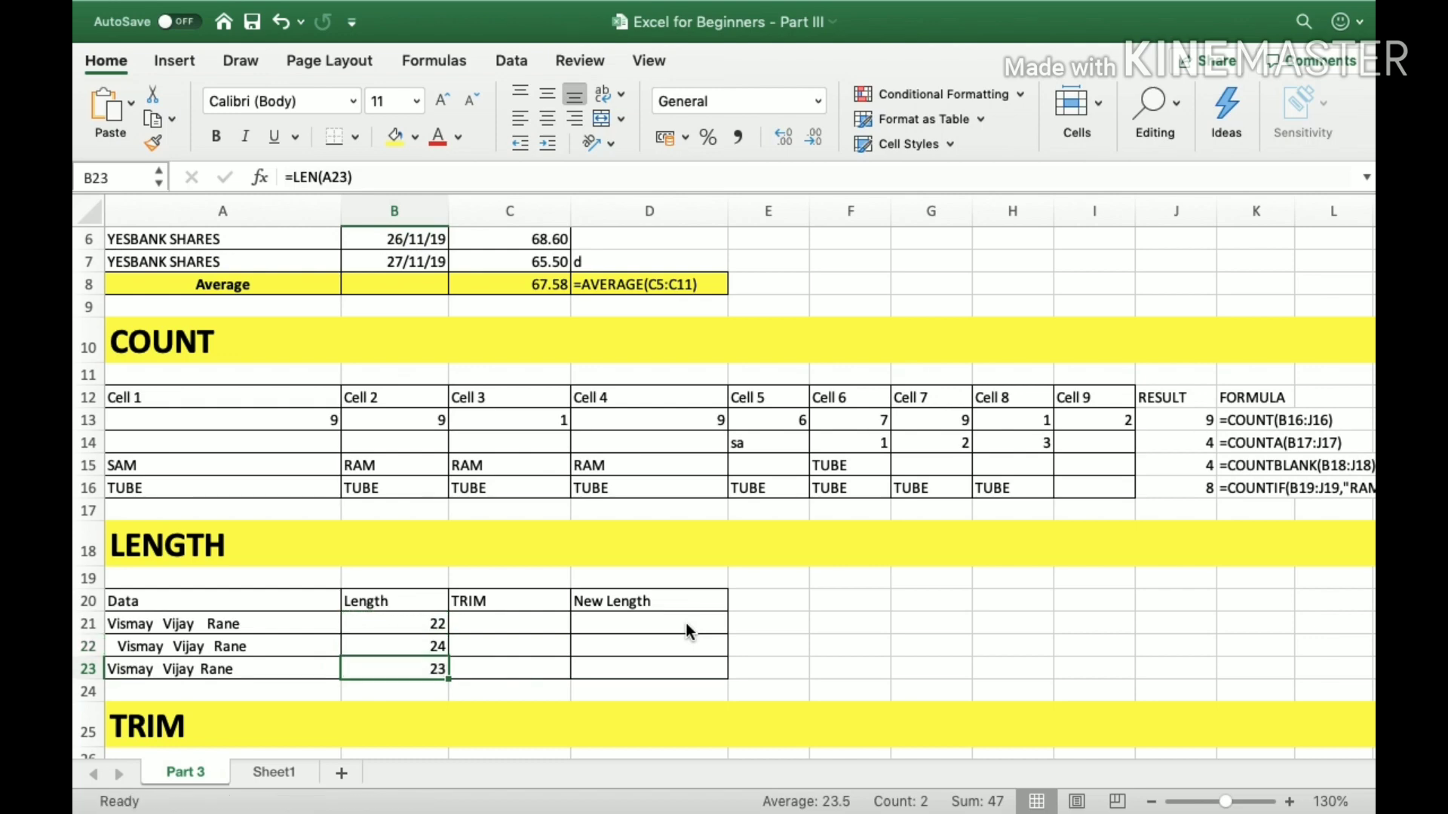
key("Down")
key("Down")
key("Down")
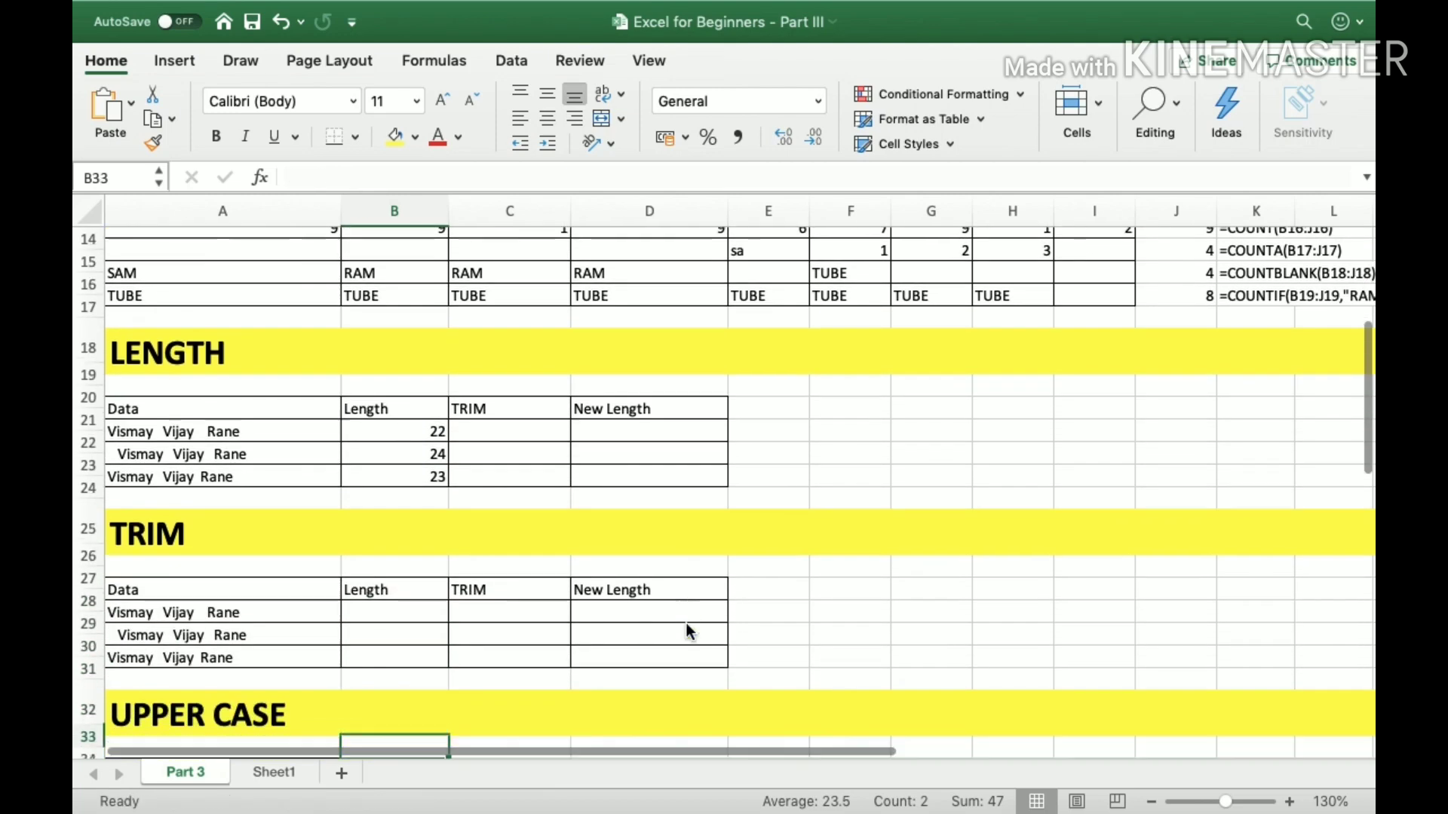
key("Up")
key("Up")
key("Up")
key("Up")
key("Up")
key("Left")
key("shift+Down")
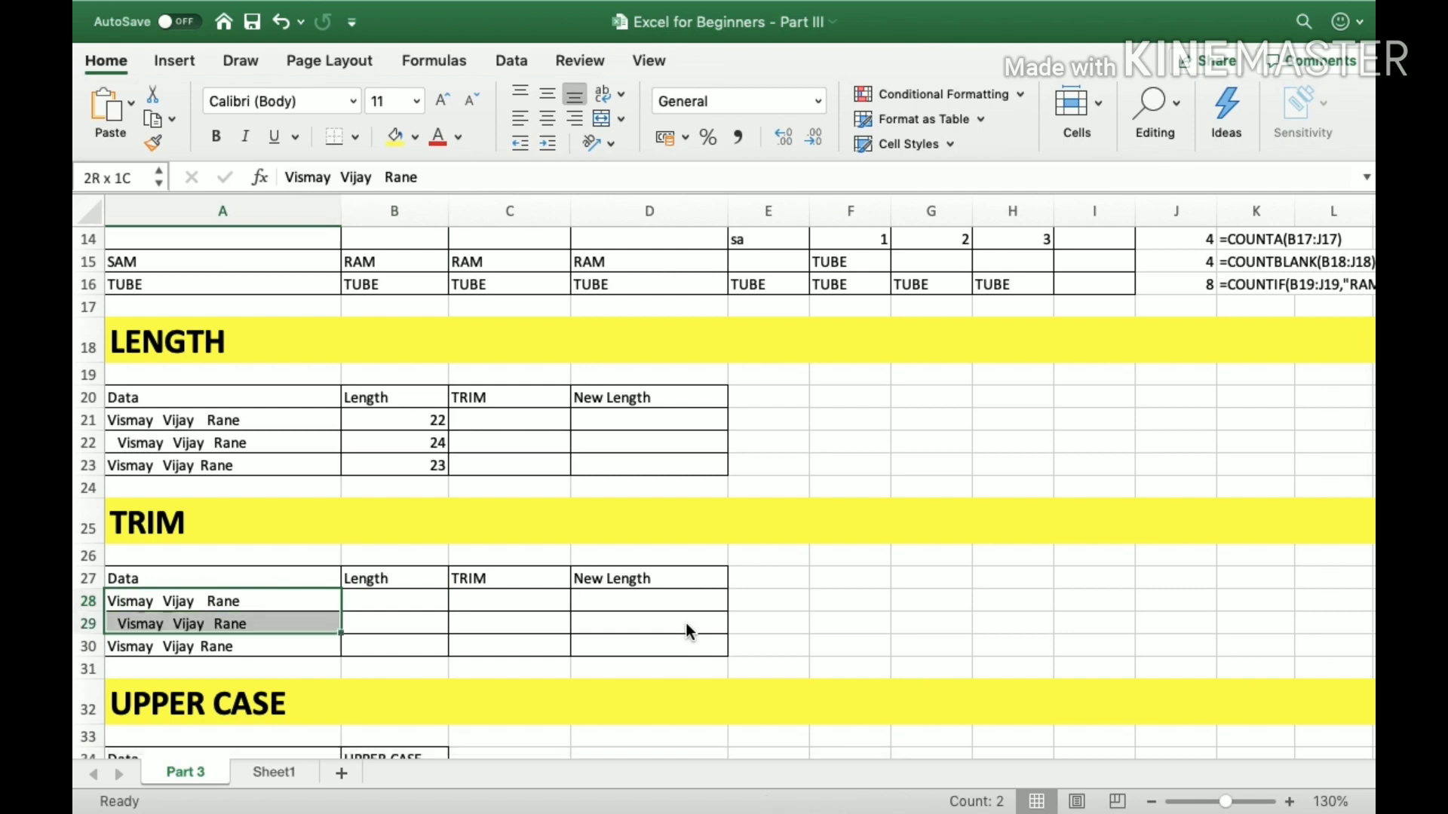
key("shift+Down")
key("shift+Up")
key("shift+Up")
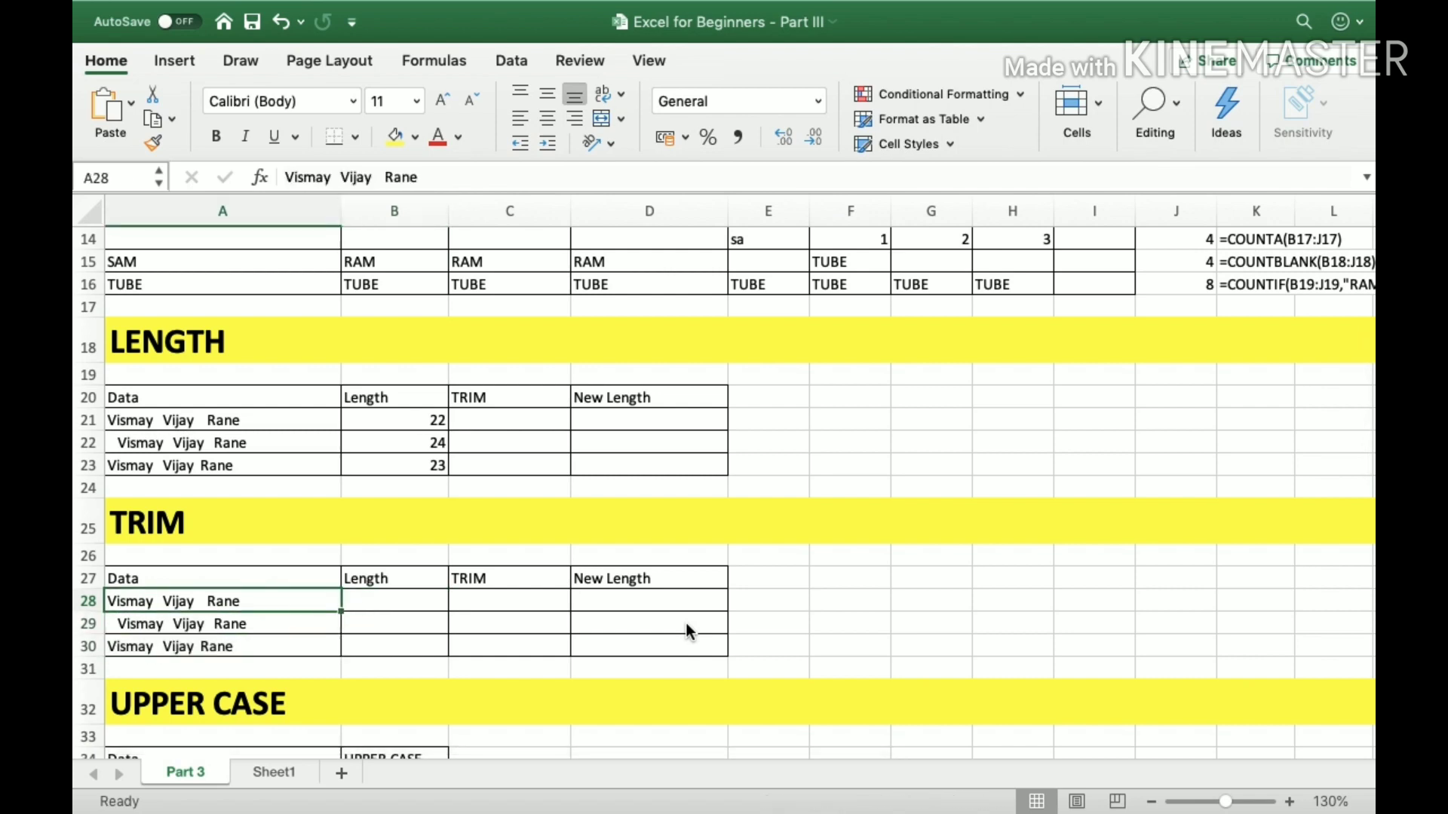
key("Up")
key("Up")
key("Up")
key("Up")
key("Up")
key("shift+Up")
key("shift+Up")
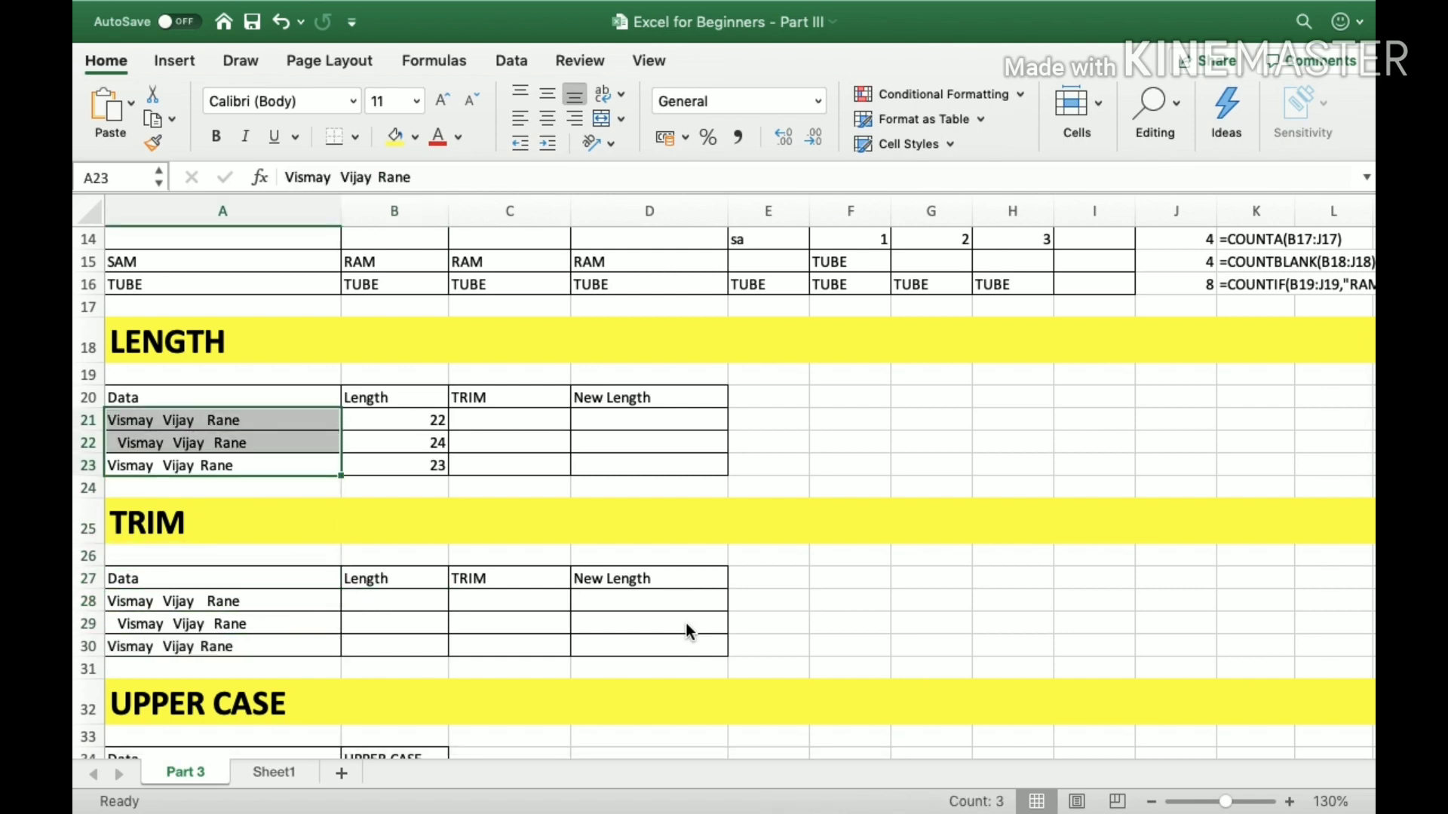
key("Down")
key("Down")
key("Down")
key("Down")
key("Down")
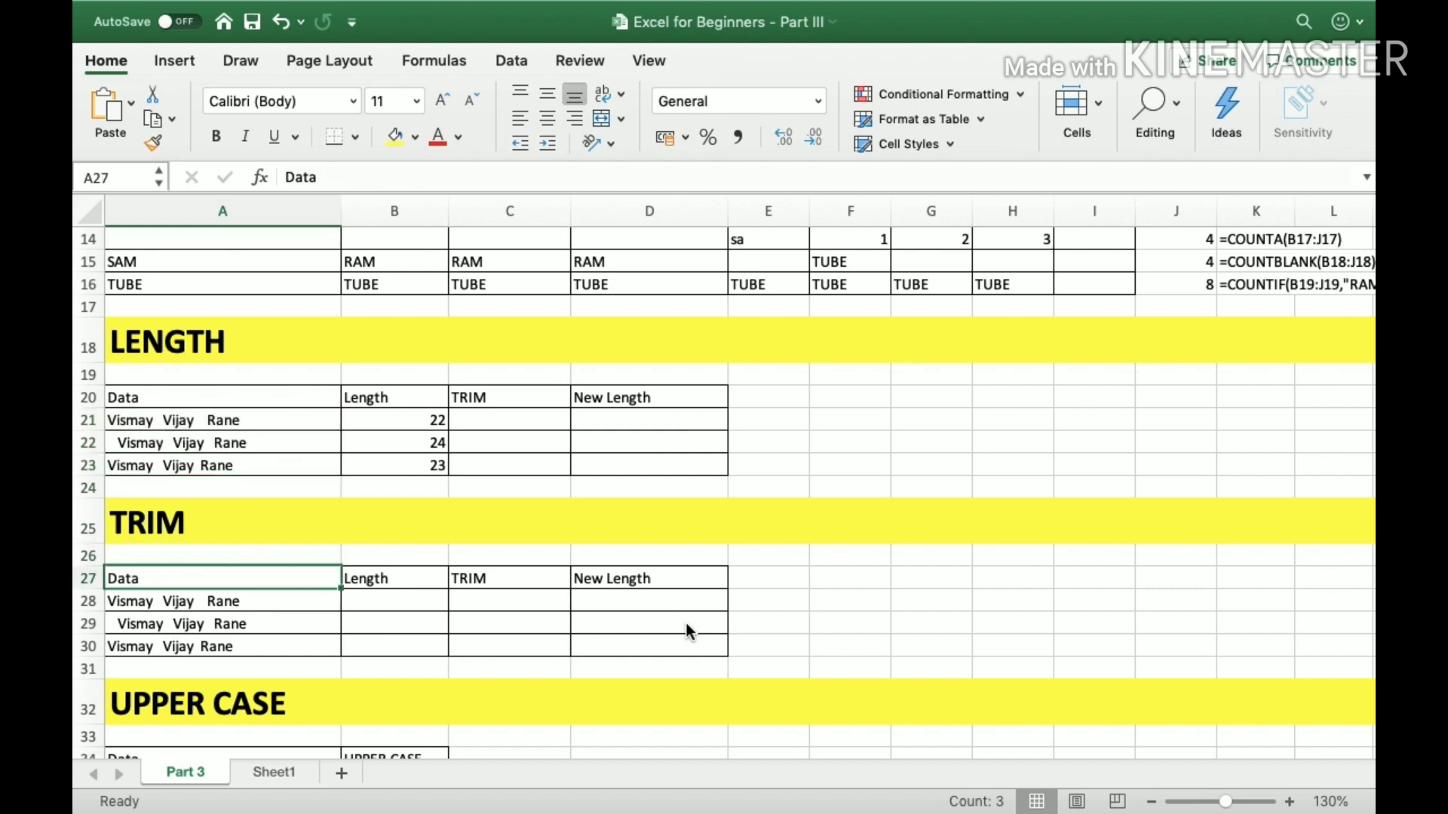
key("shift+Down")
key("shift+Down")
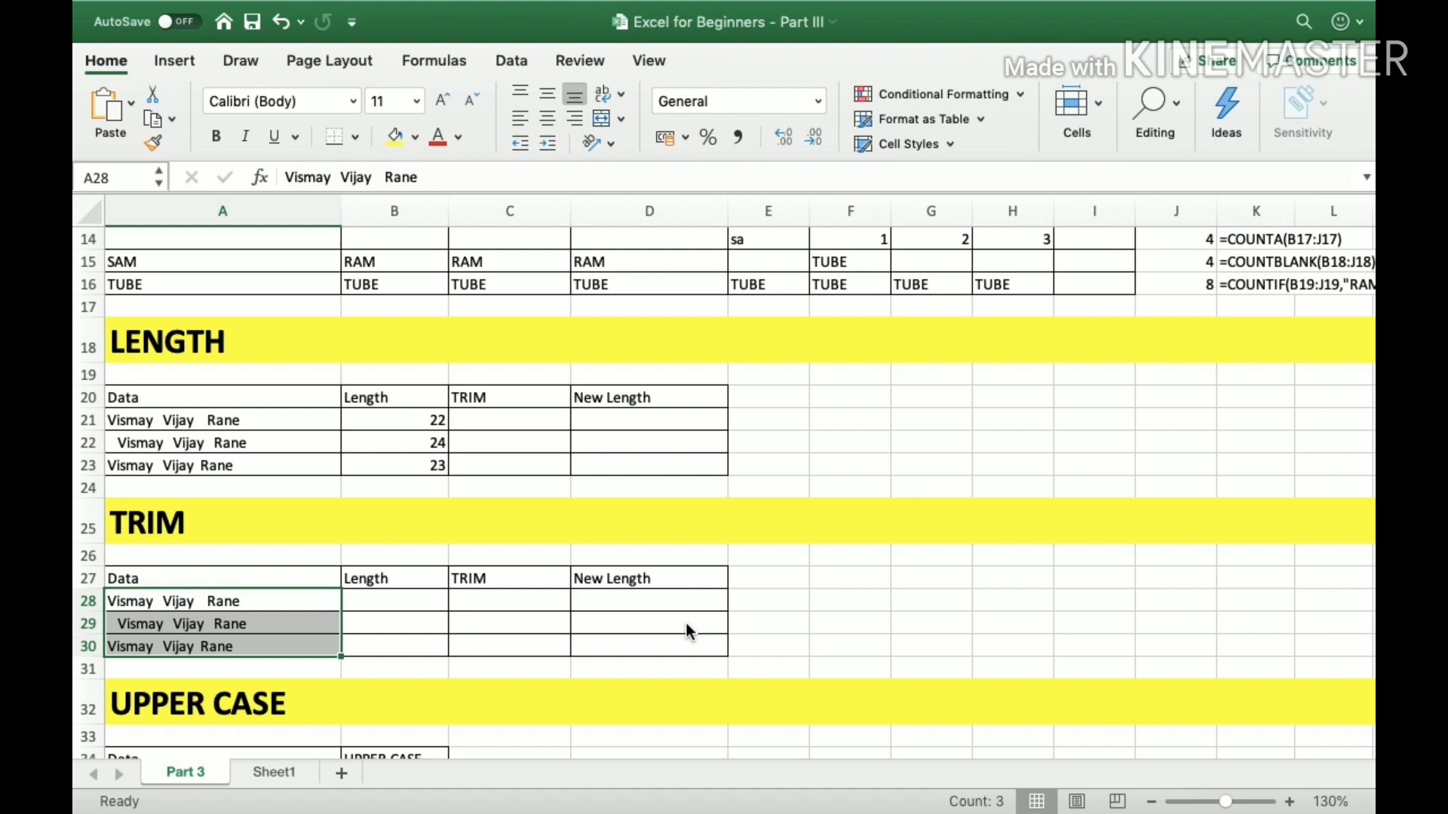
Enter the formula =TRIM(A28) in B28 to remove the extra spaces from the first entry.
key("Right")
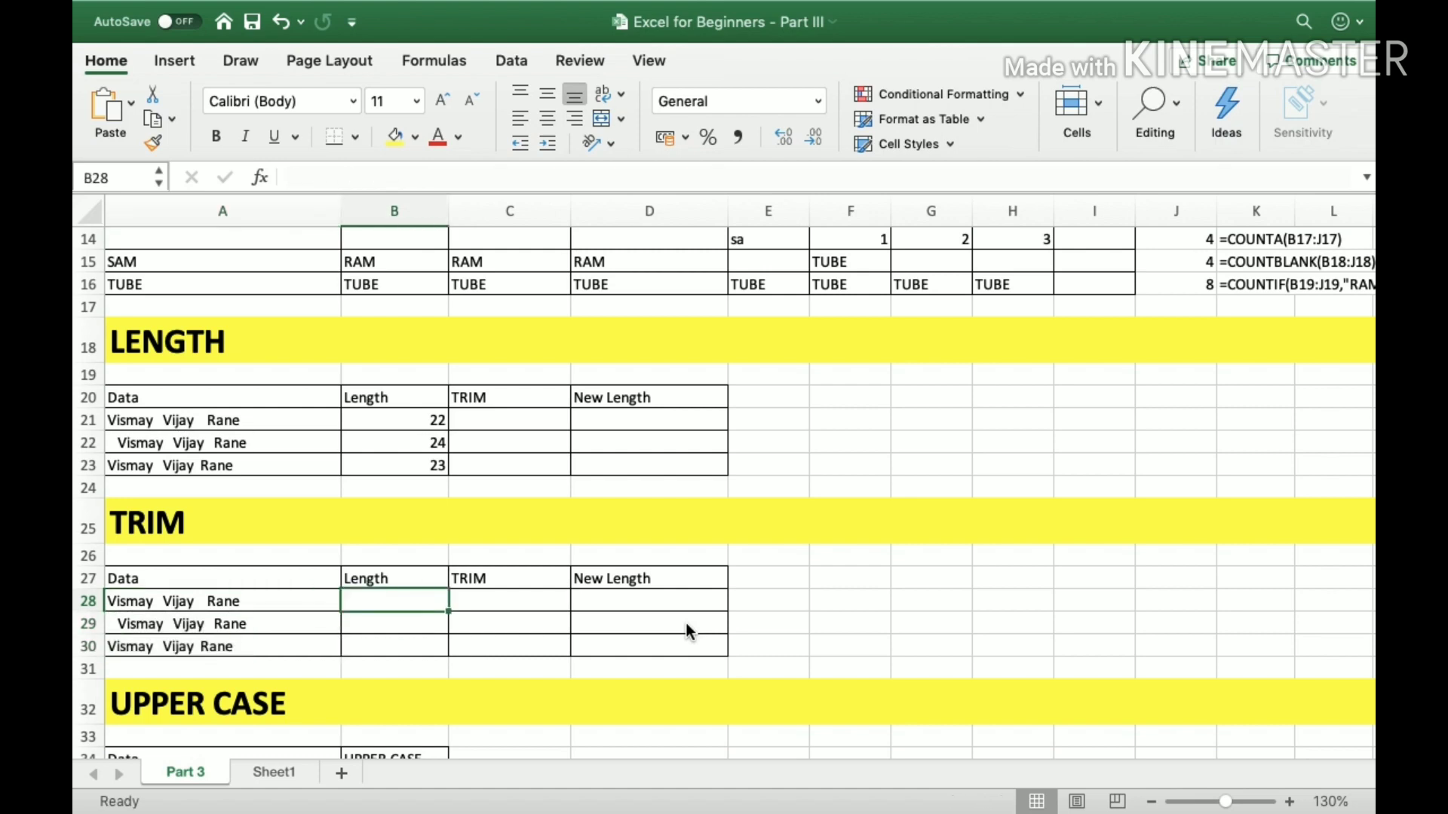
type("=")
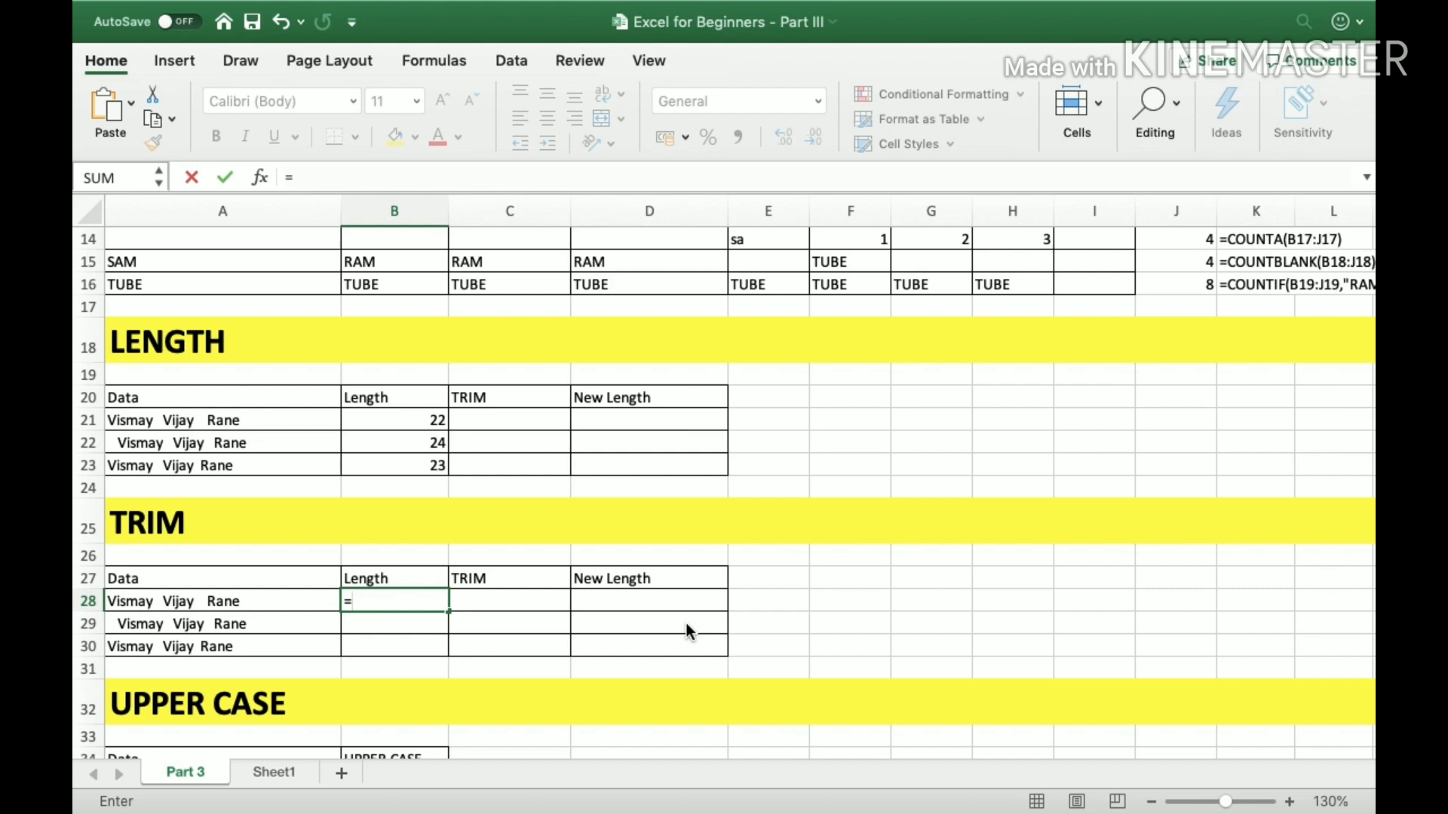
type("t")
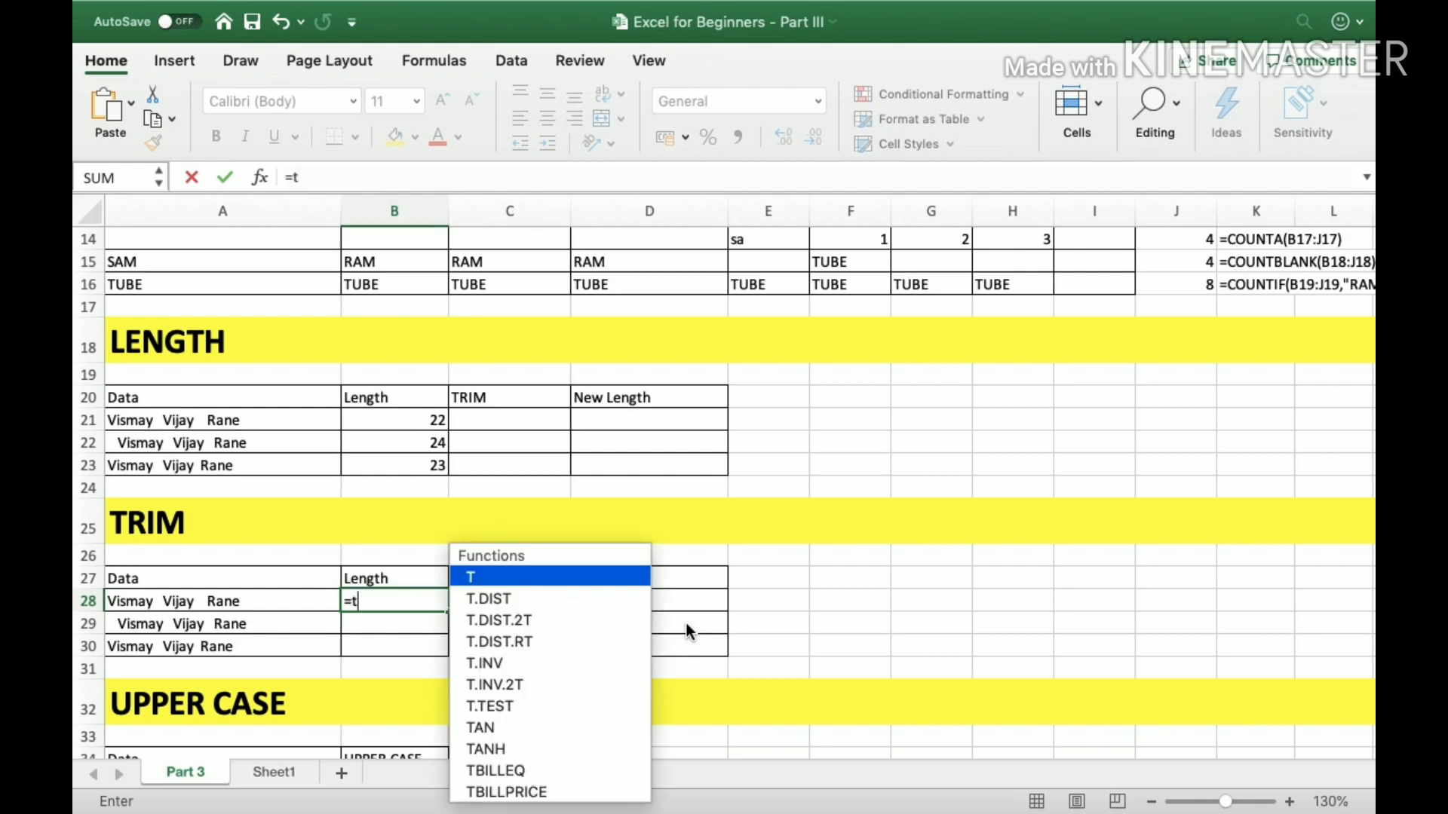
type("rim(")
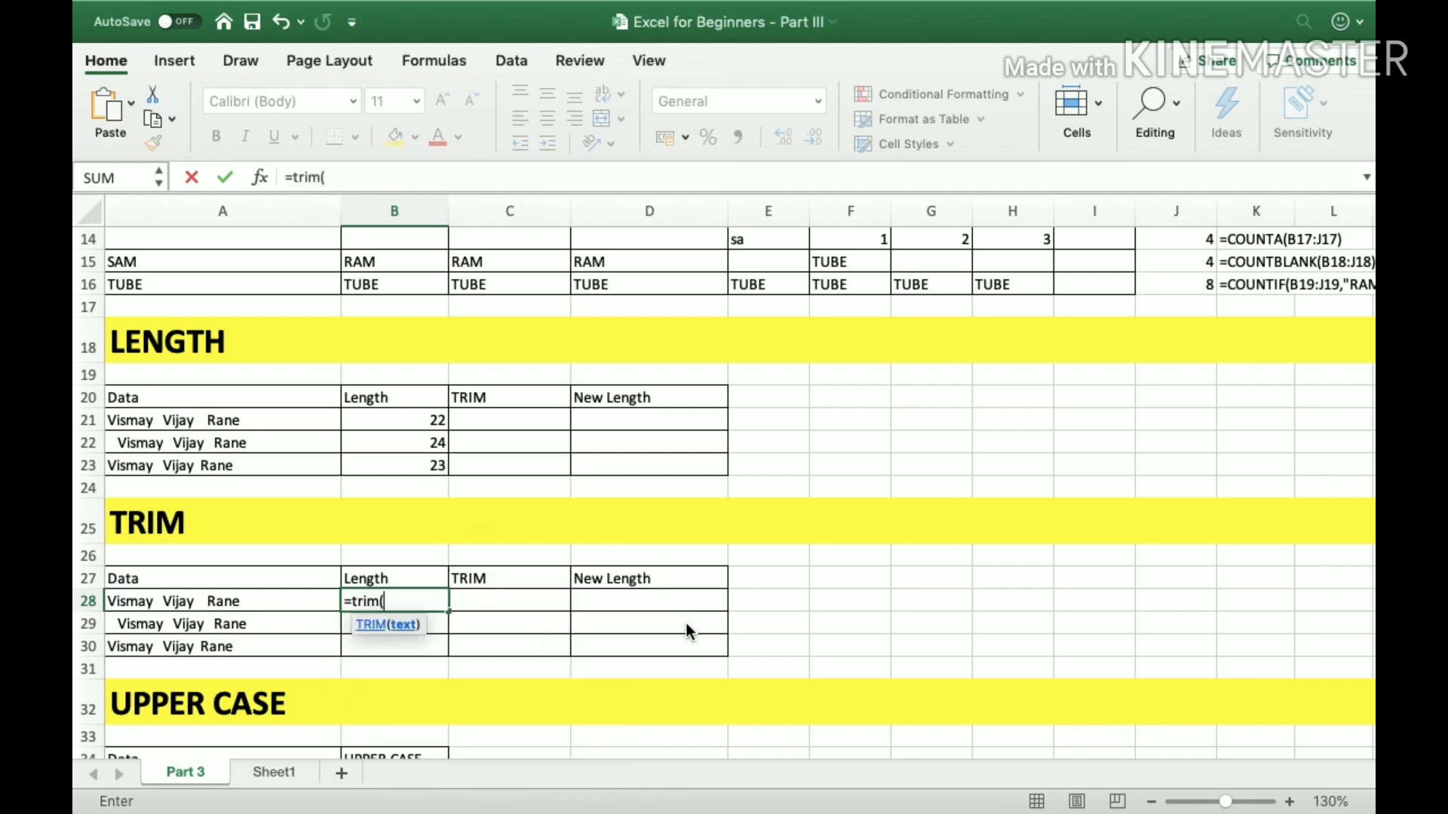
key("Left")
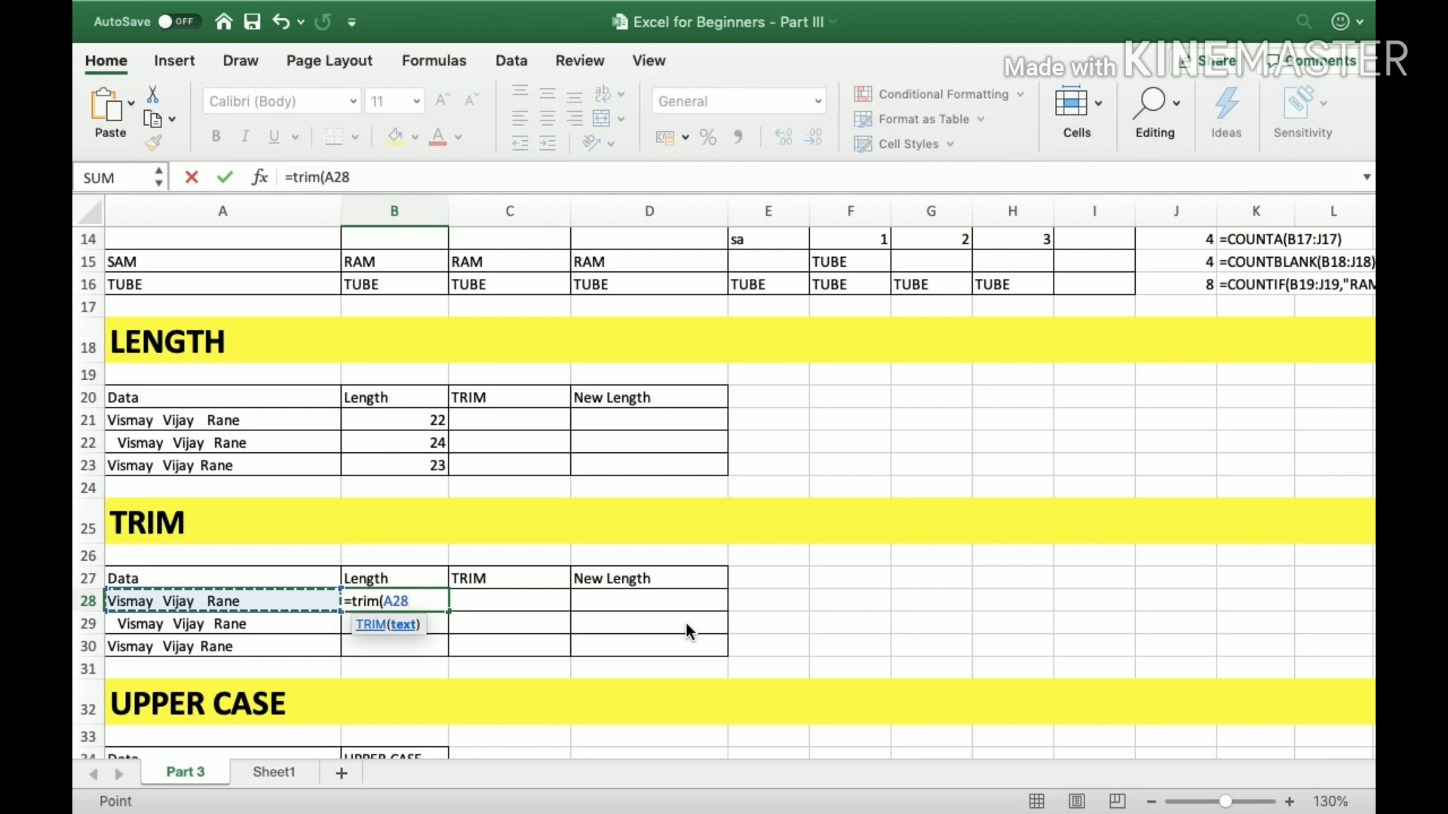
type(")")
key("Return")
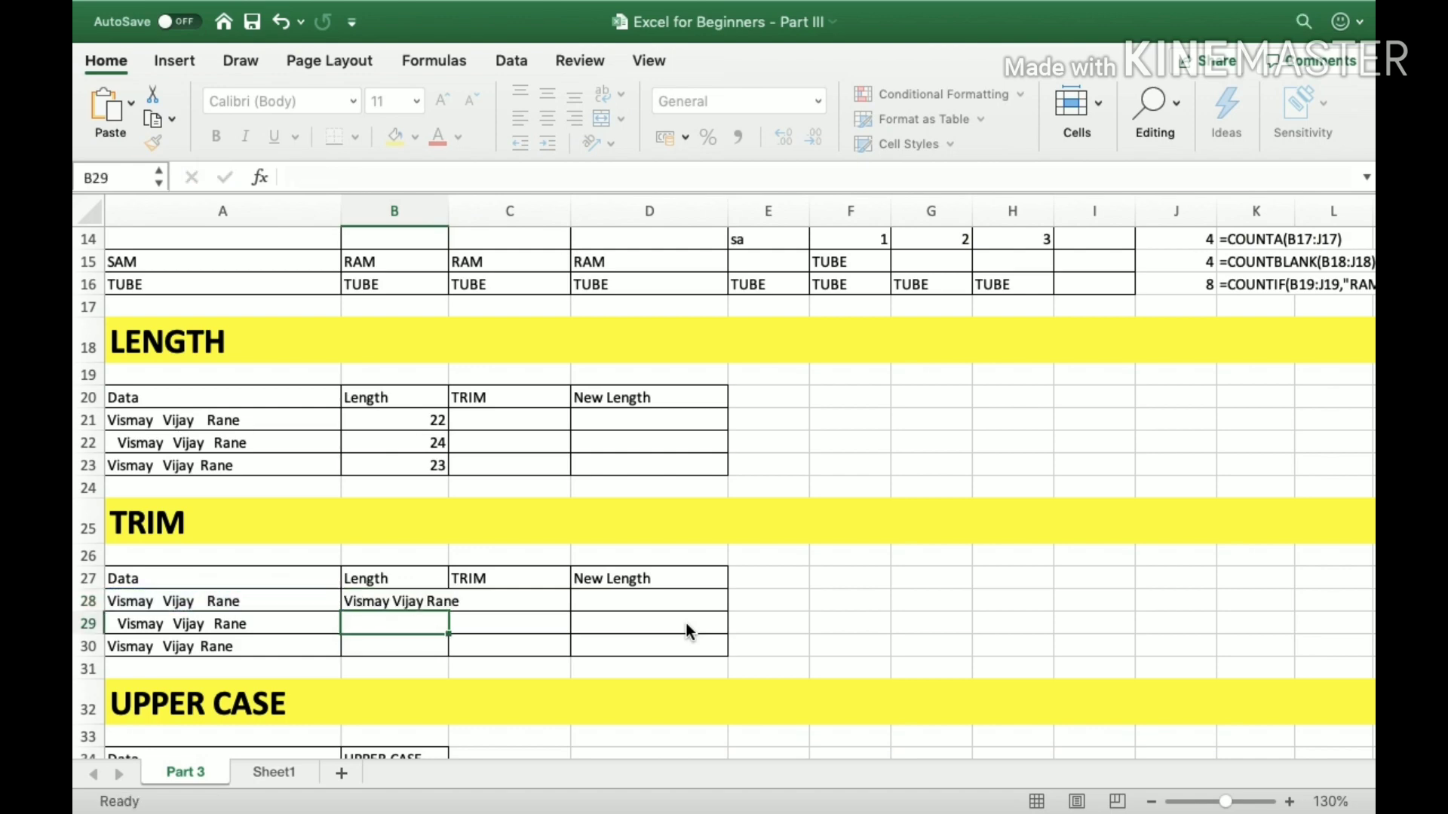
Compare the trimmed text in B28 with its source in A28 and with the LEN formula cells of the LENGTH table.
key("Up")
key("Left")
key("Right")
key("Up")
key("Up")
key("Up")
key("Up")
key("Up")
key("Up")
key("Up")
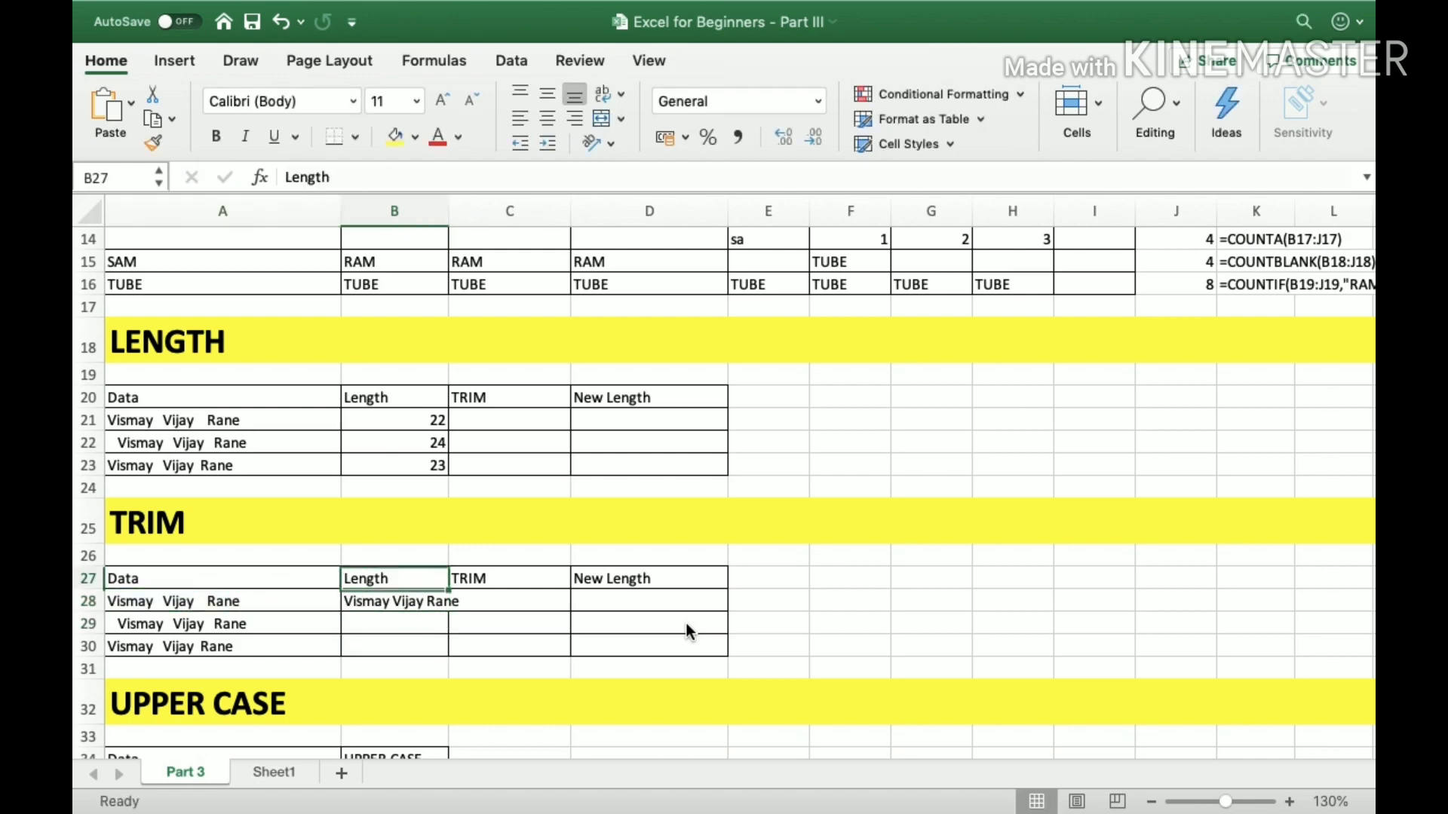
key("Down")
key("Down")
key("Down")
key("Down")
key("Down")
key("Down")
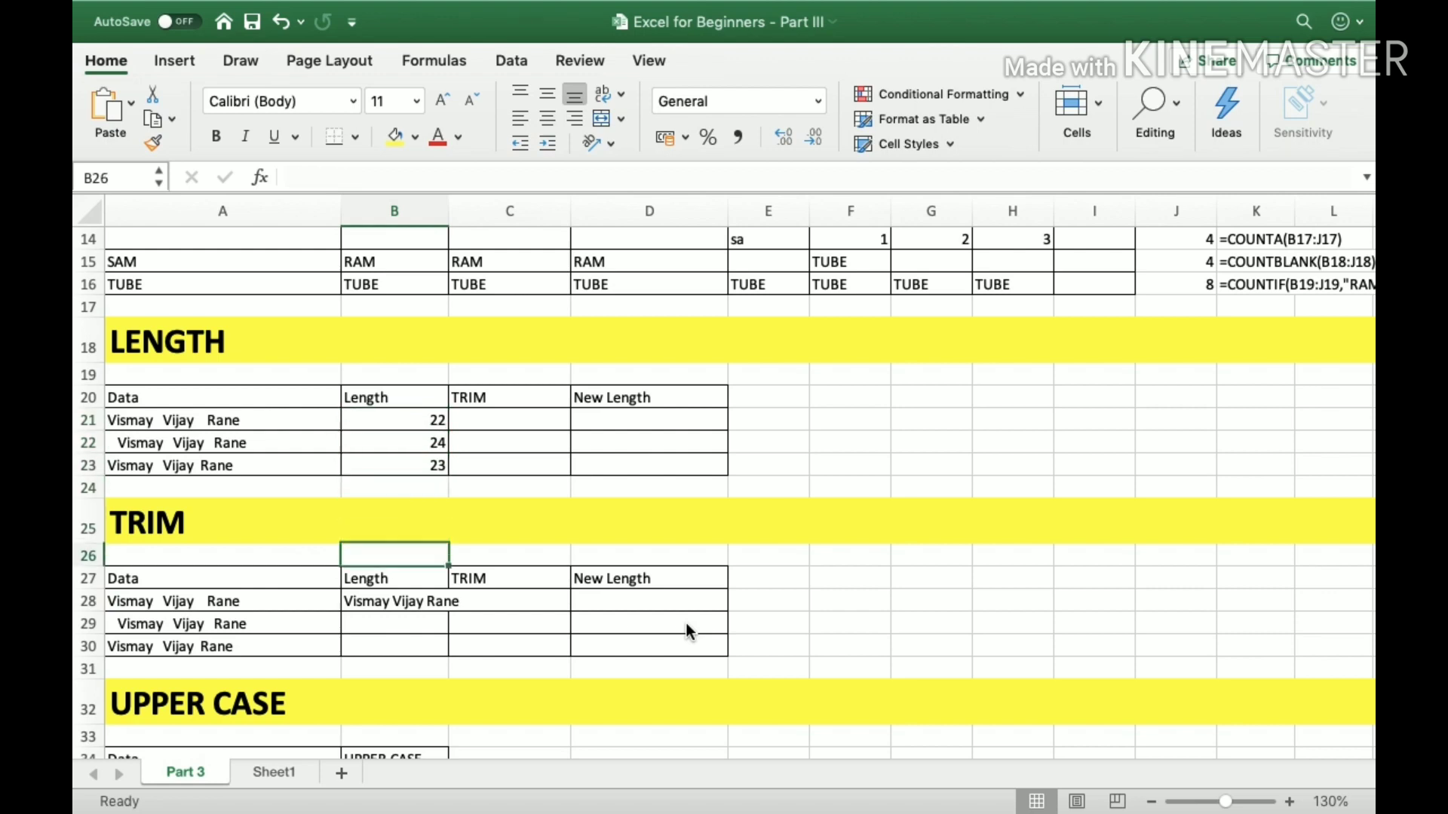
key("Up")
key("Up")
key("Up")
key("Up")
key("Up")
key("Up")
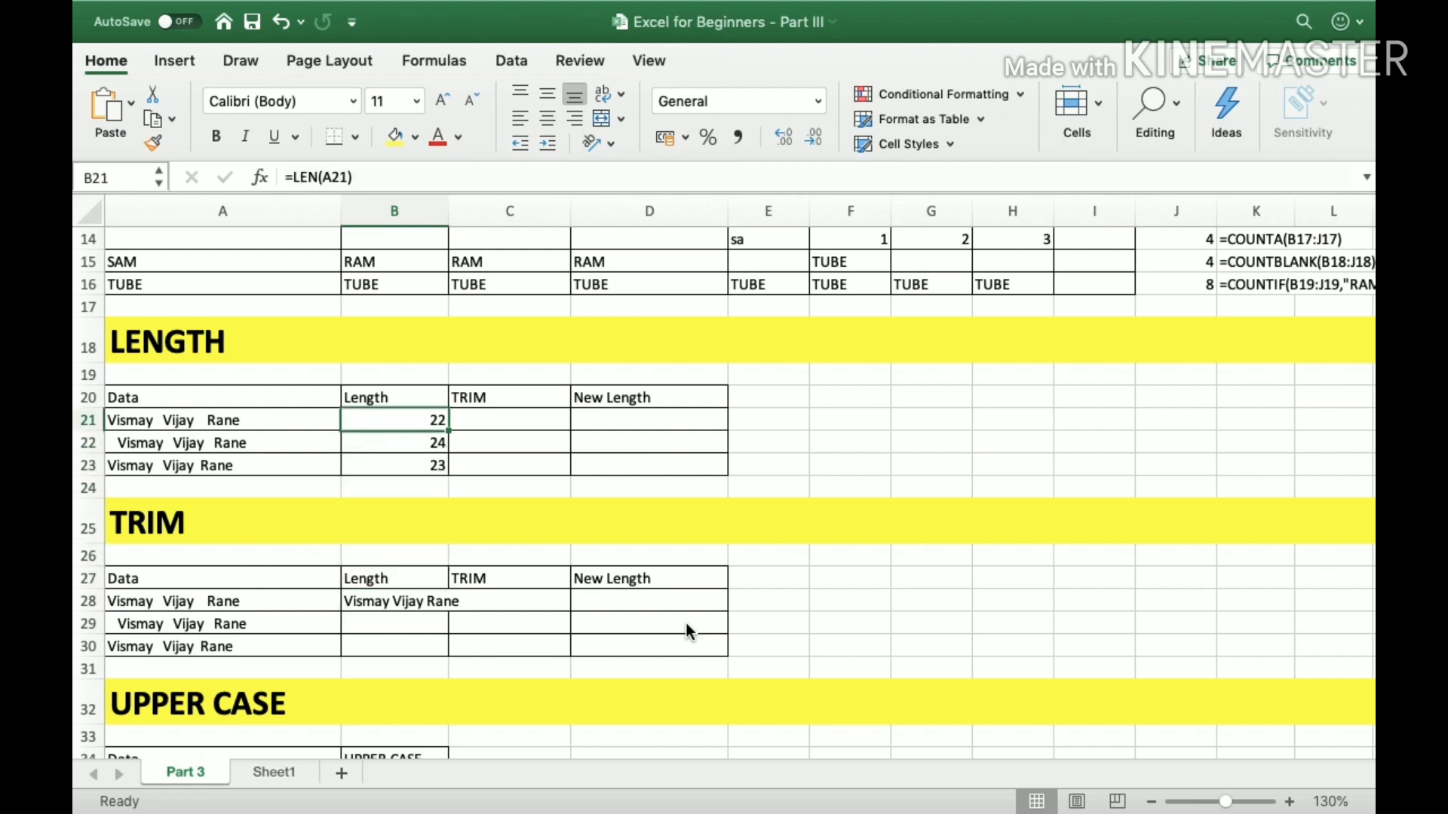
key("Down")
key("Down")
key("Down")
key("Down")
key("Down")
key("Down")
key("Down")
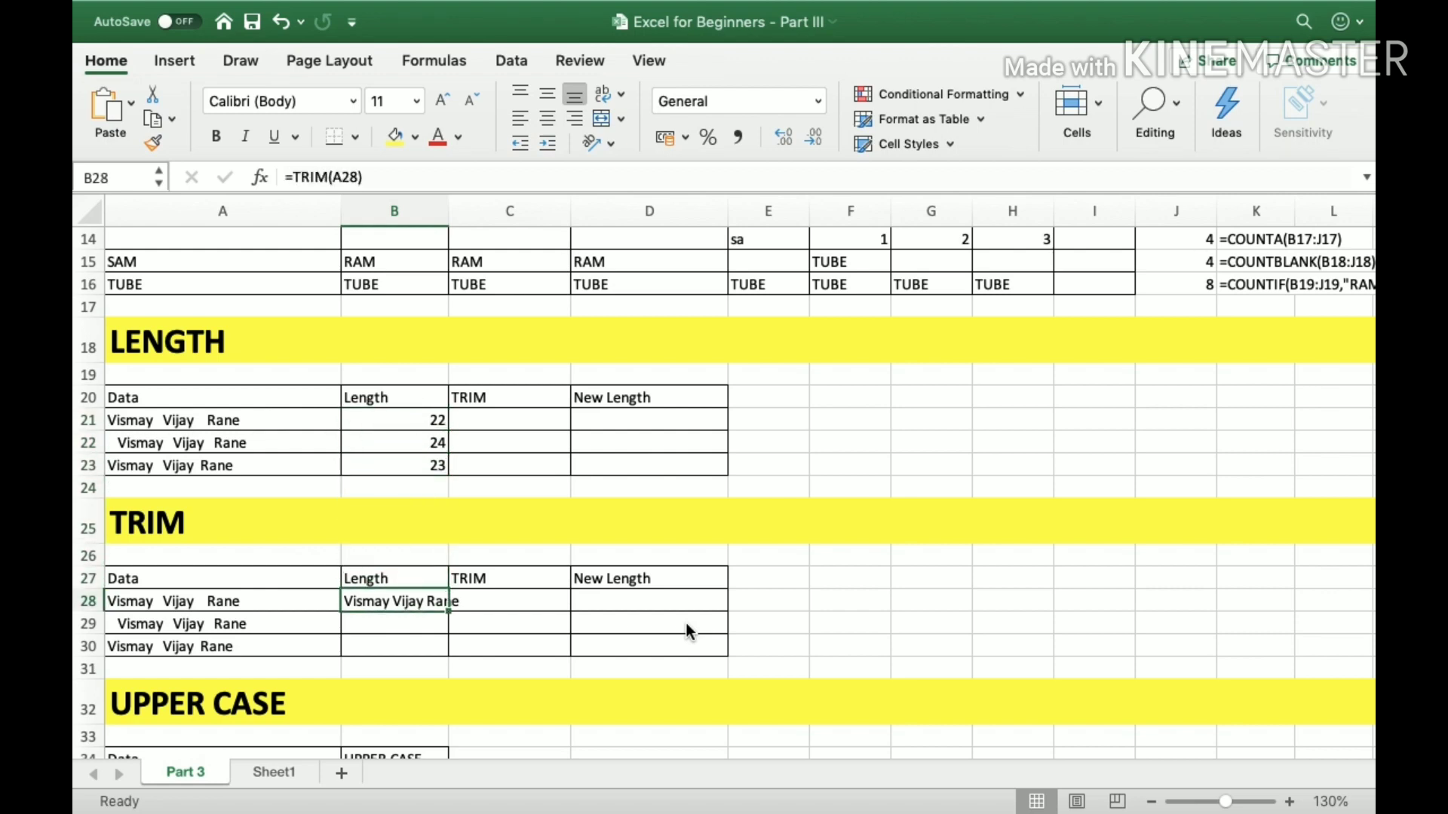
Copy the TRIM formula from B28 down through B30.
key("super+c")
key("shift+Down")
key("shift+Down")
key("Return")
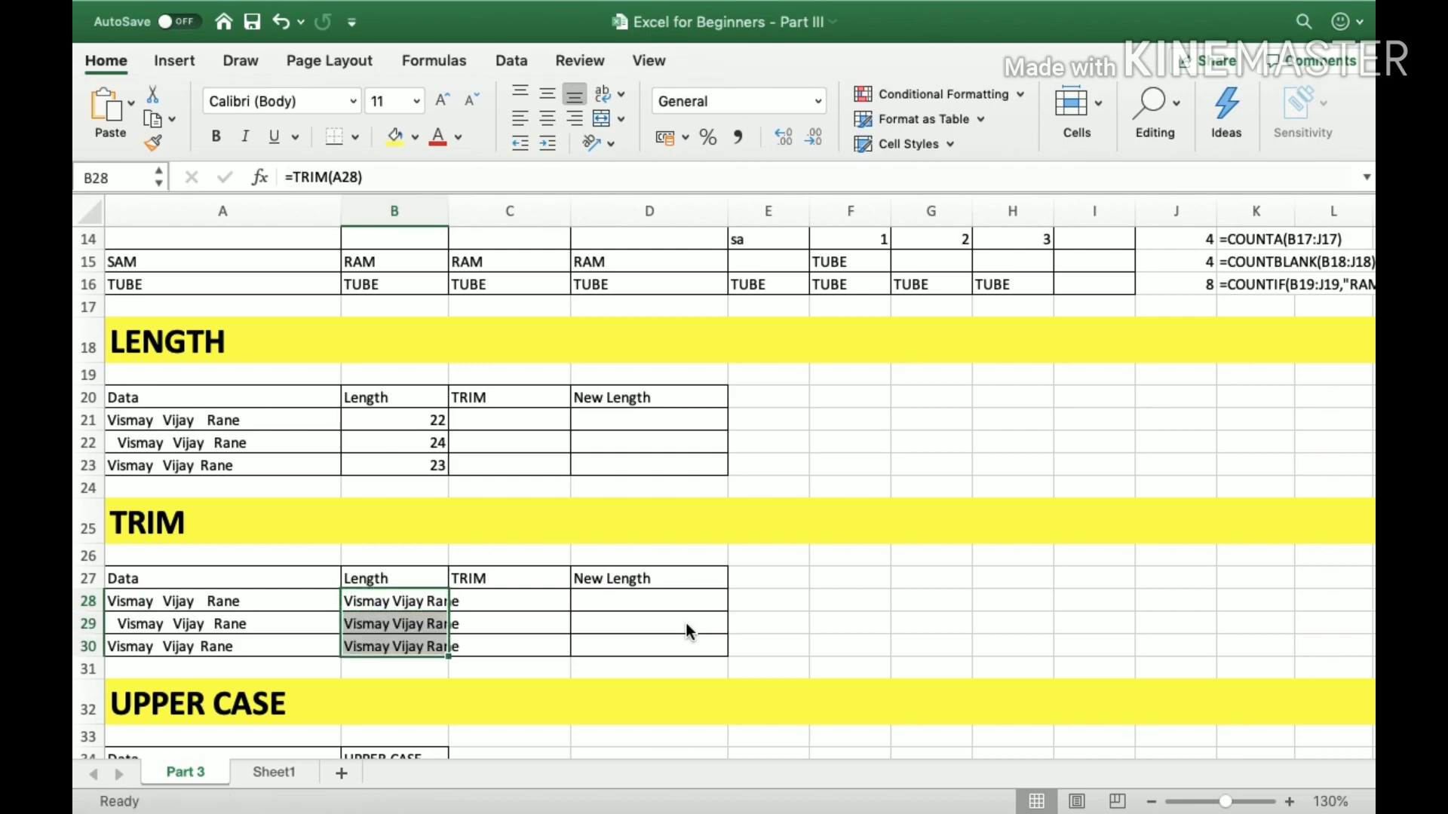
Enter the formula =LEN(A28) in D28 to calculate the length of the untrimmed entry.
key("Right")
key("Right")
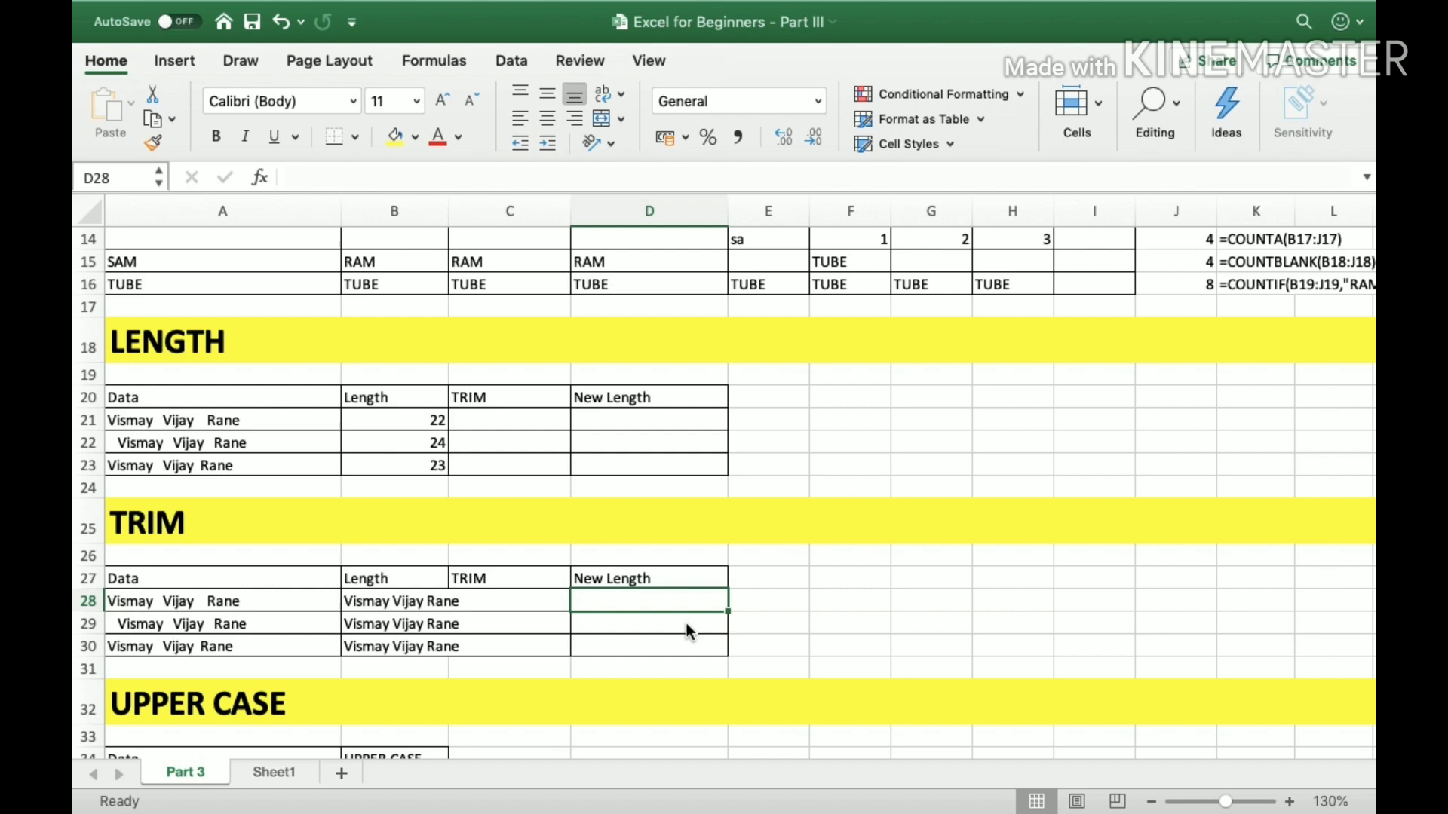
type("=")
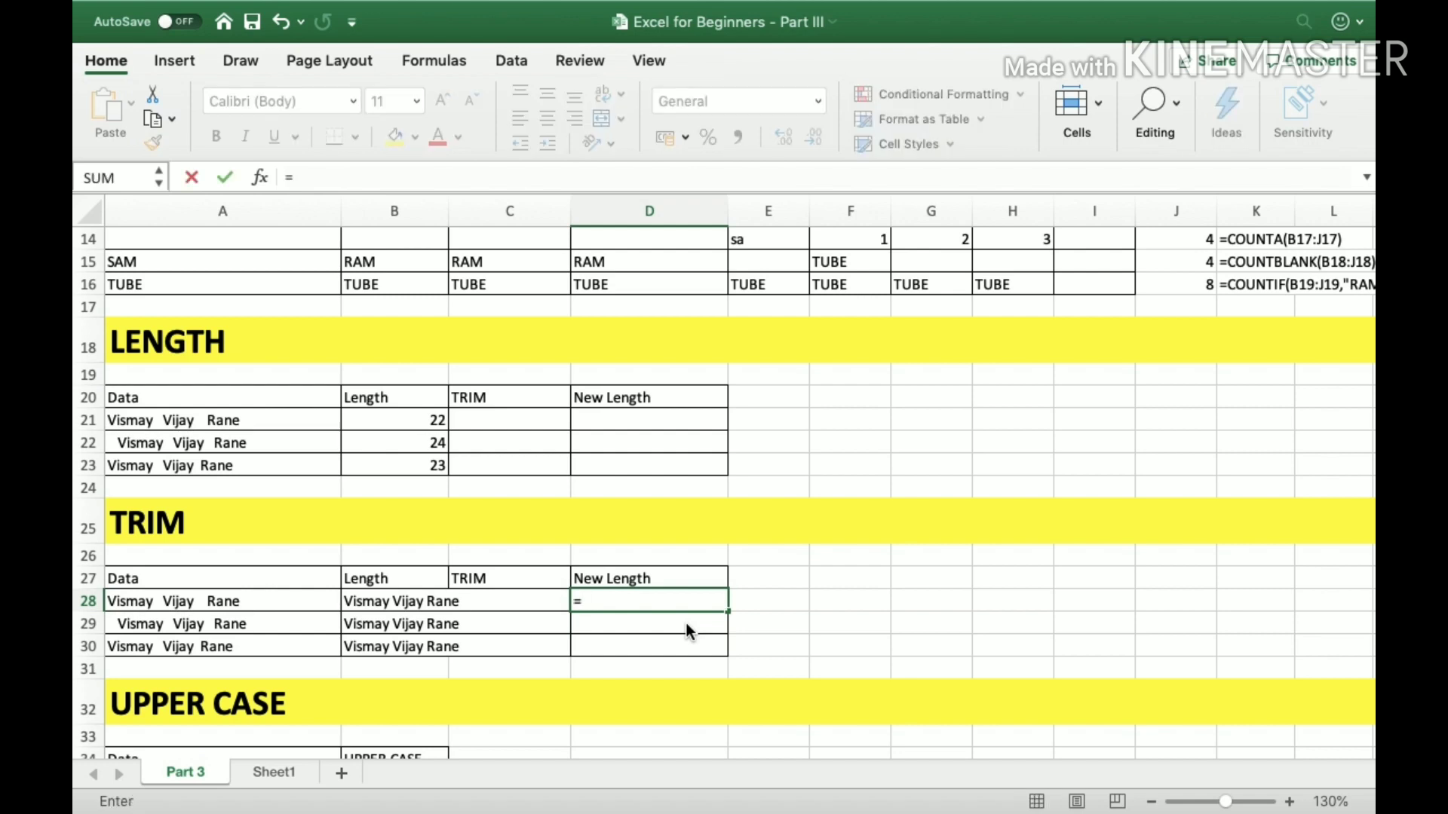
type("len")
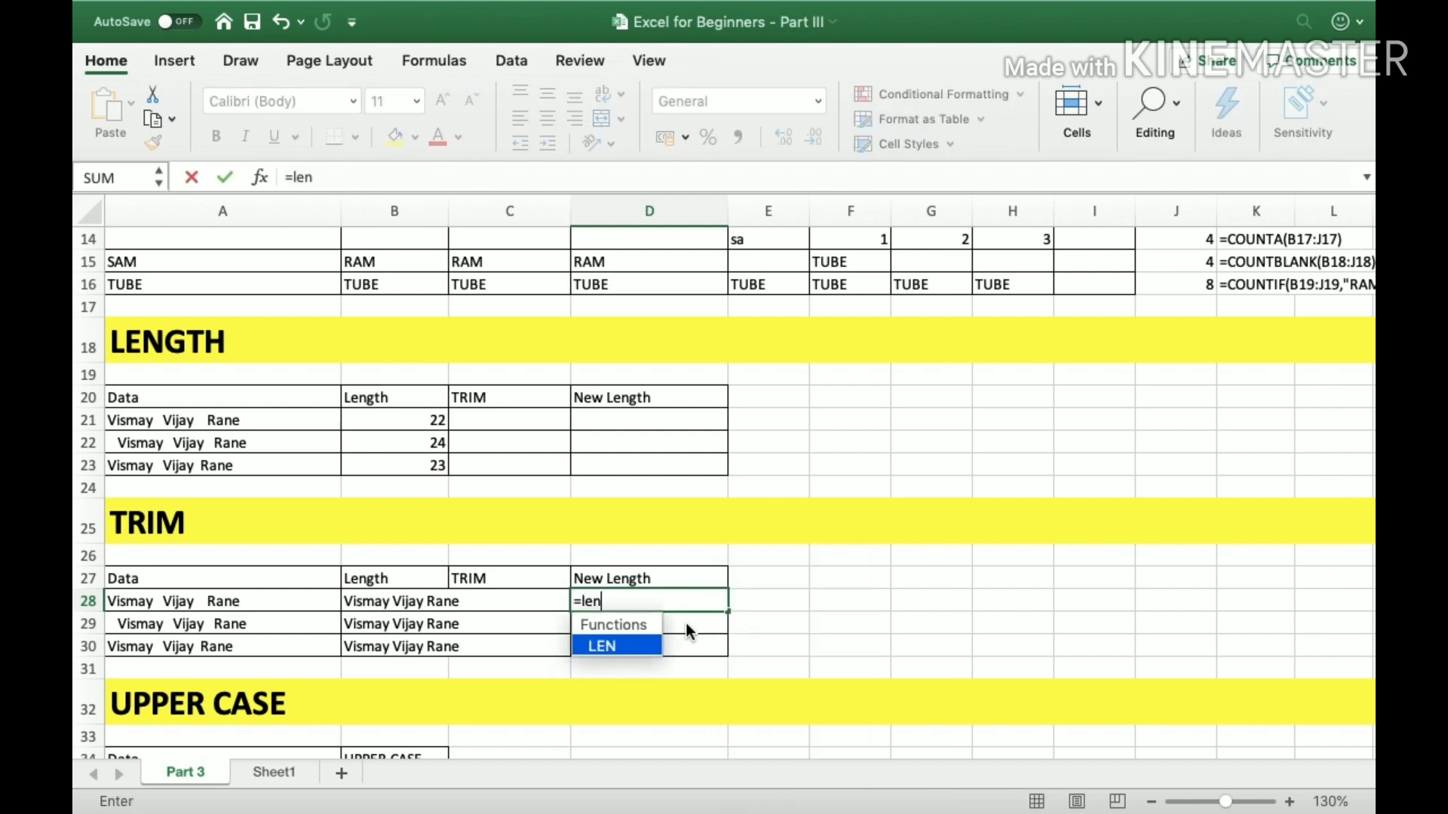
type("(")
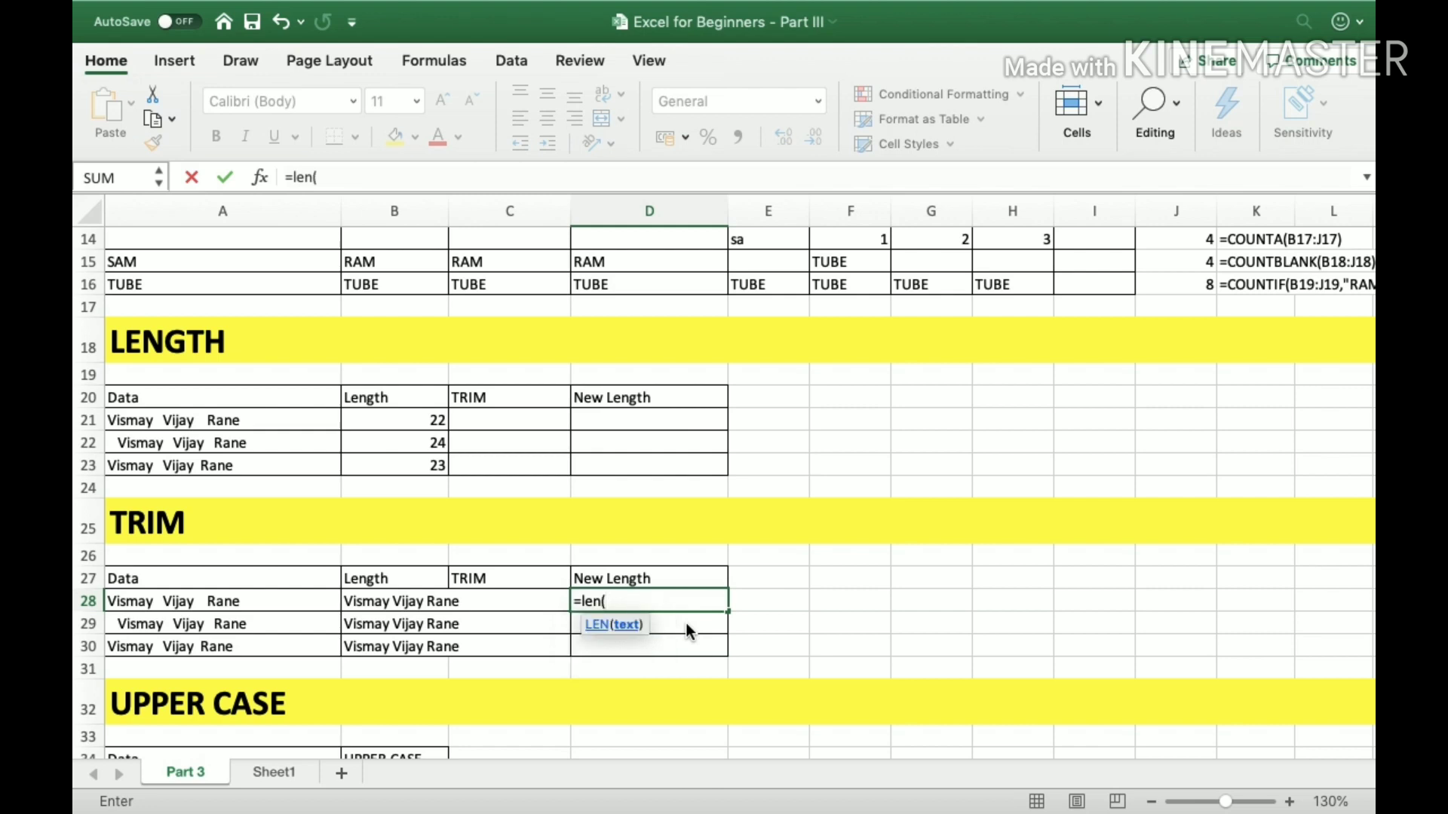
key("Left")
key("Left")
key("Left")
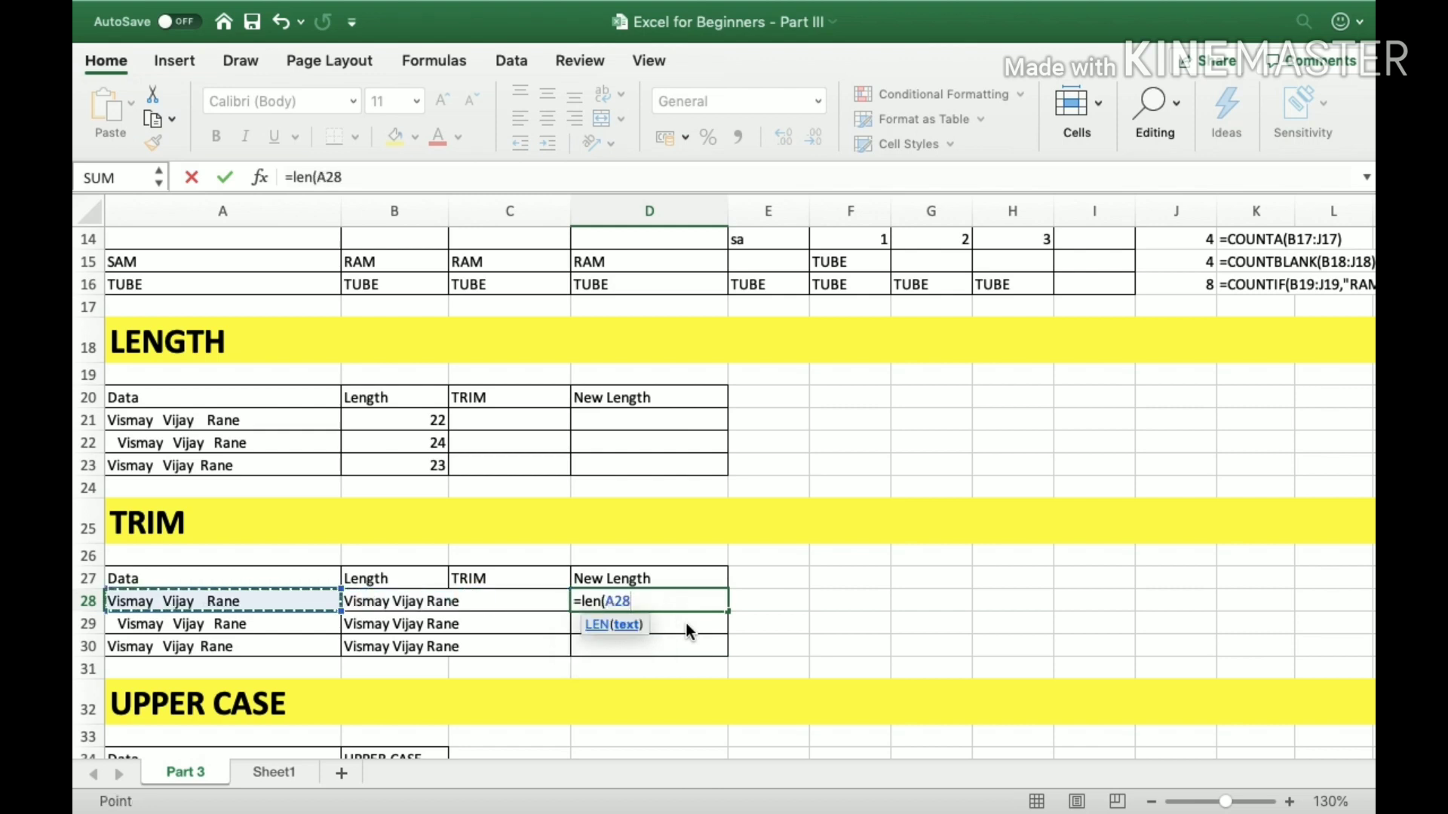
type(")")
key("ctrl+Return")
Copy the LEN formula from D28 into D29 and D30.
key("super+c")
key("Down")
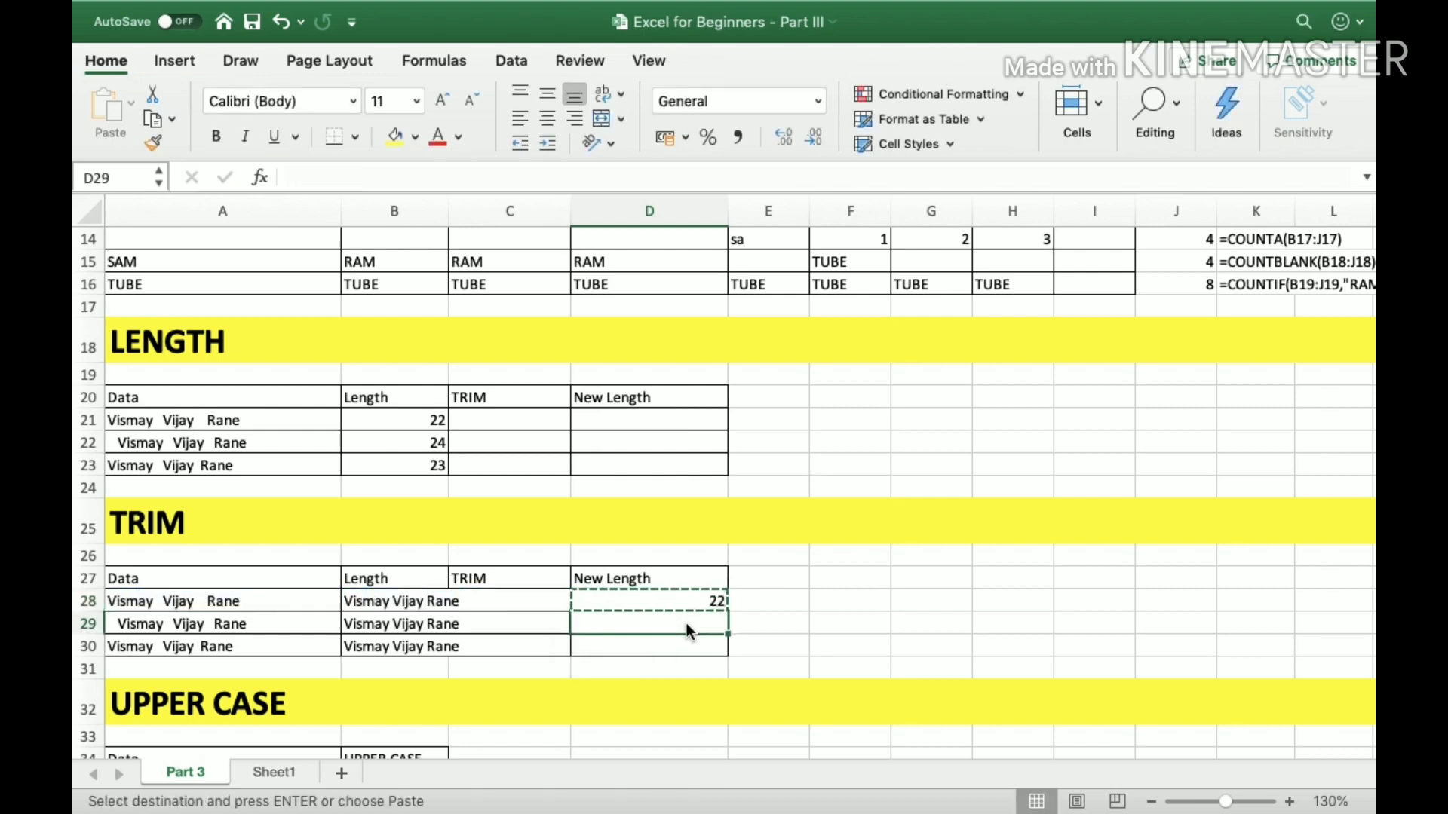
key("super+v")
key("Down")
key("super+v")
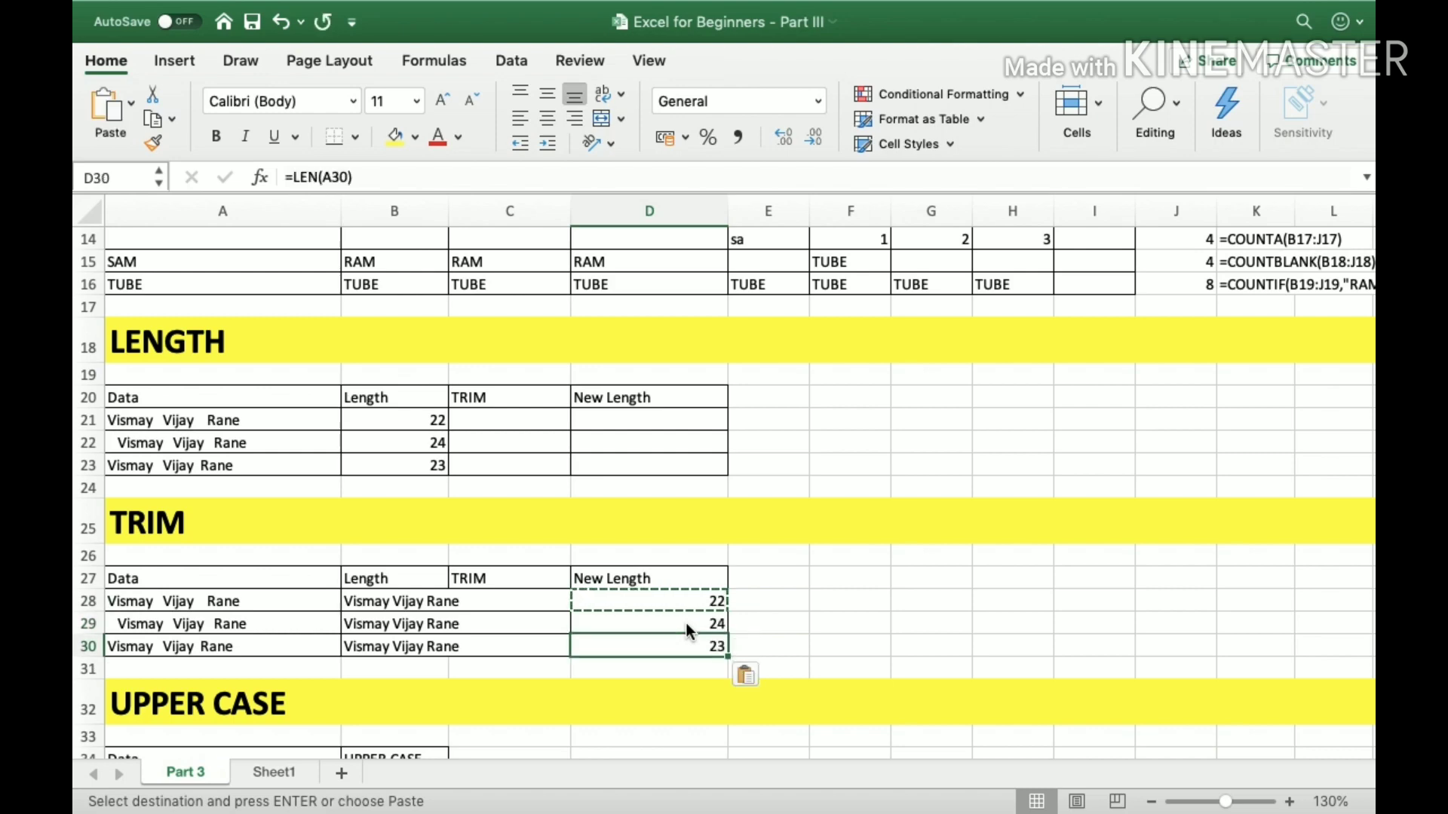
Enter the formula =LEN(B28) in C28 to calculate the length of the trimmed text.
key("Up")
key("Up")
key("Left")
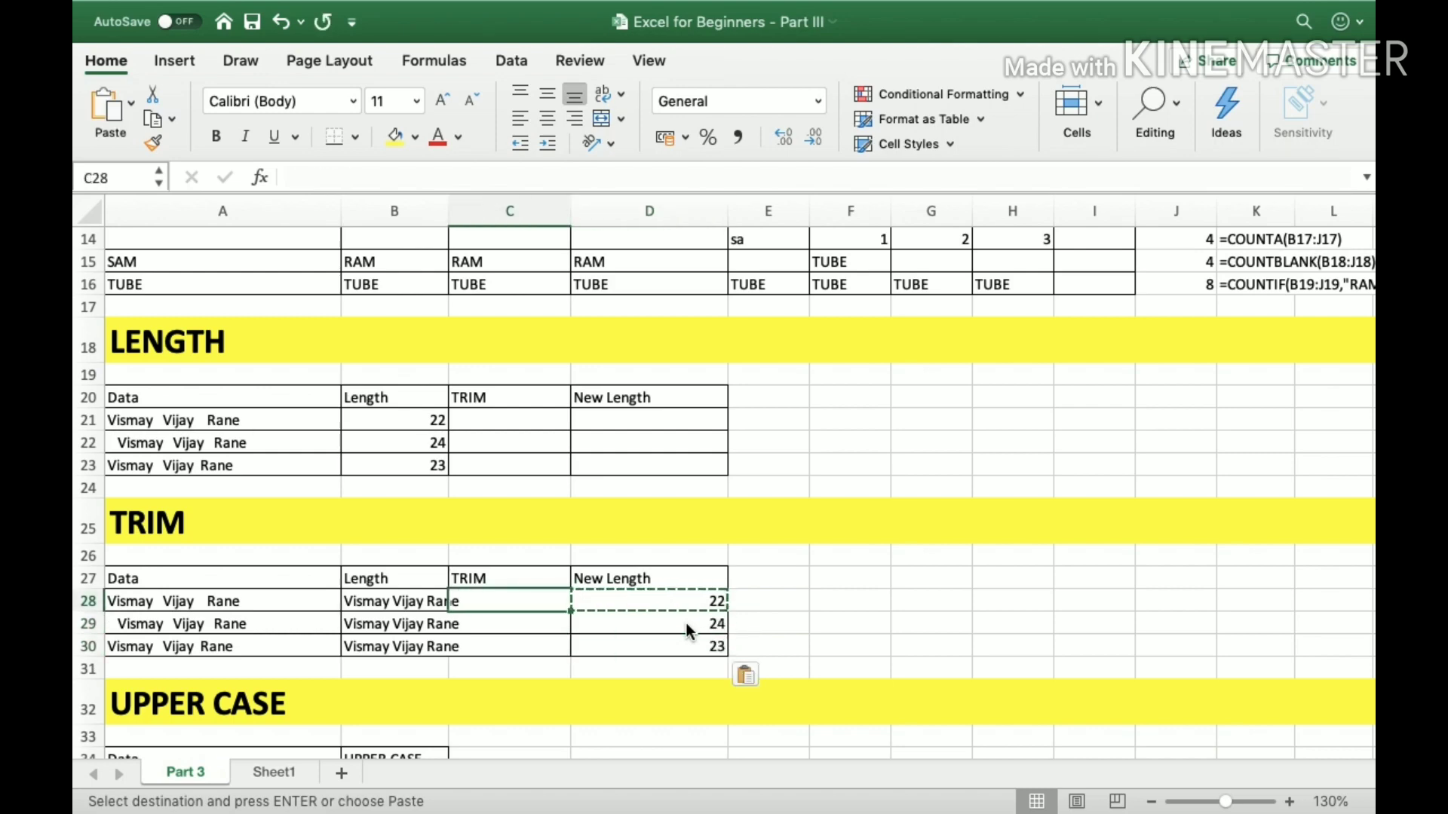
key("Escape")
type("=len")
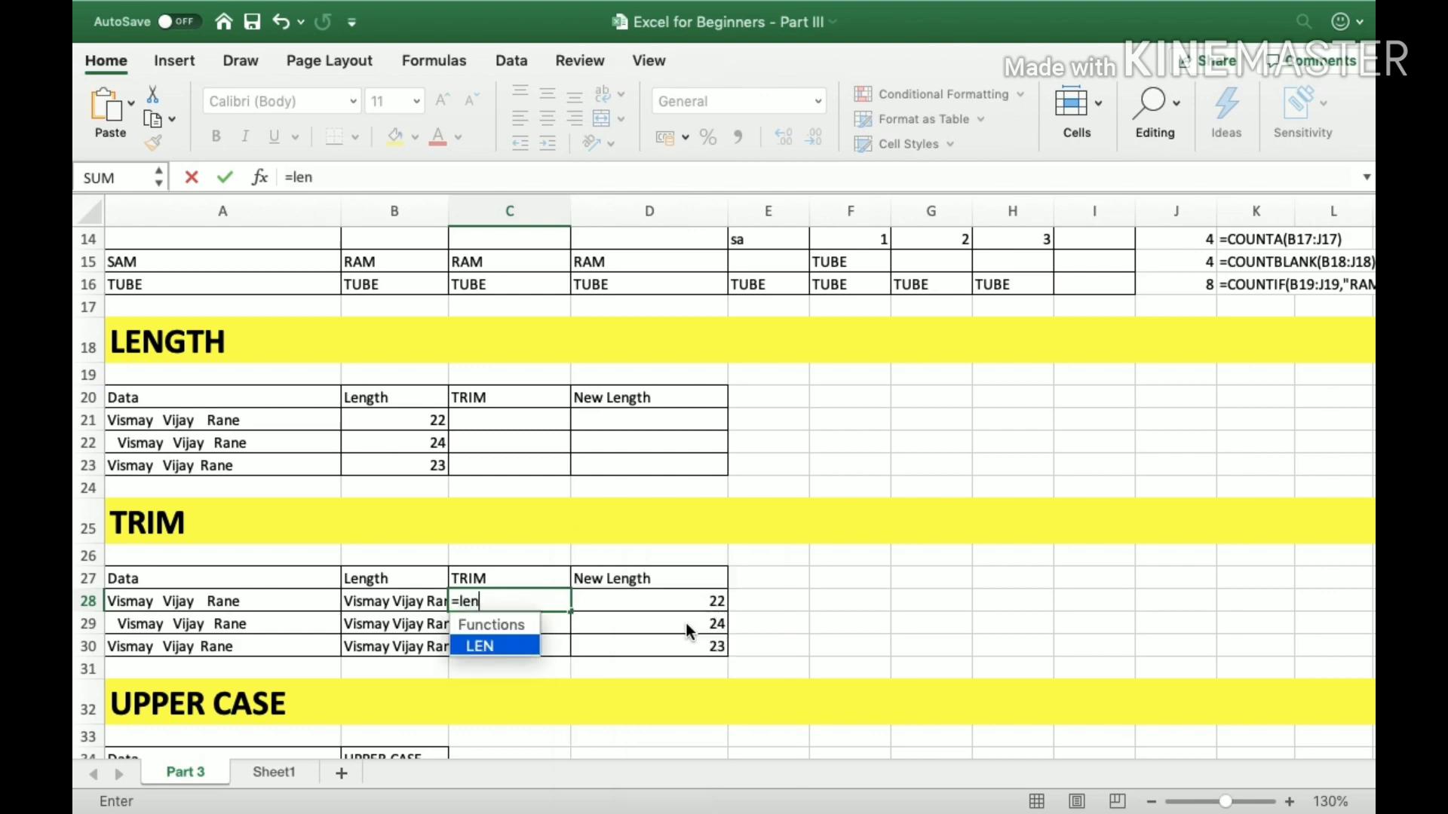
key("Tab")
key("Left")
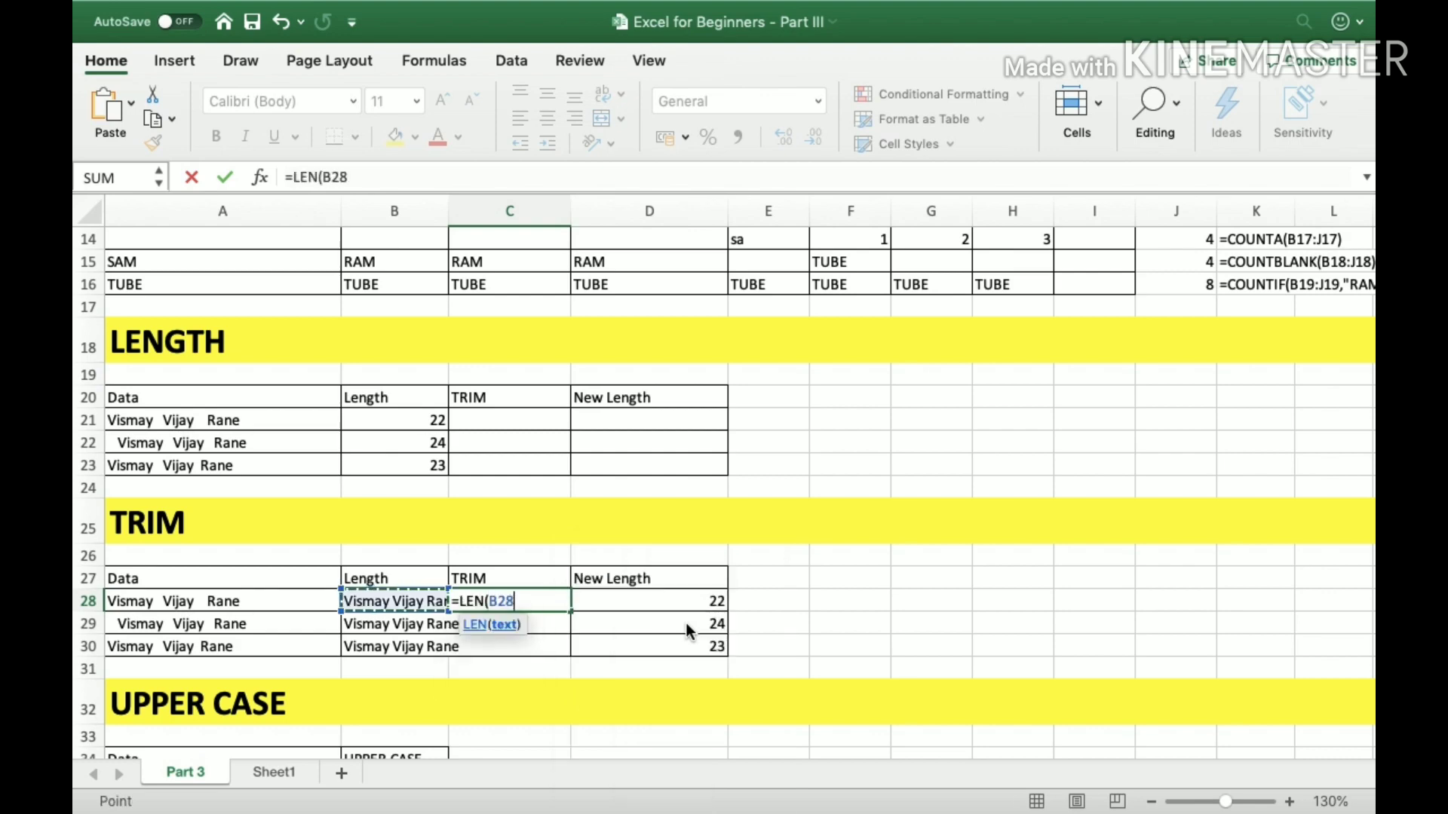
key("Return")
key("Up")
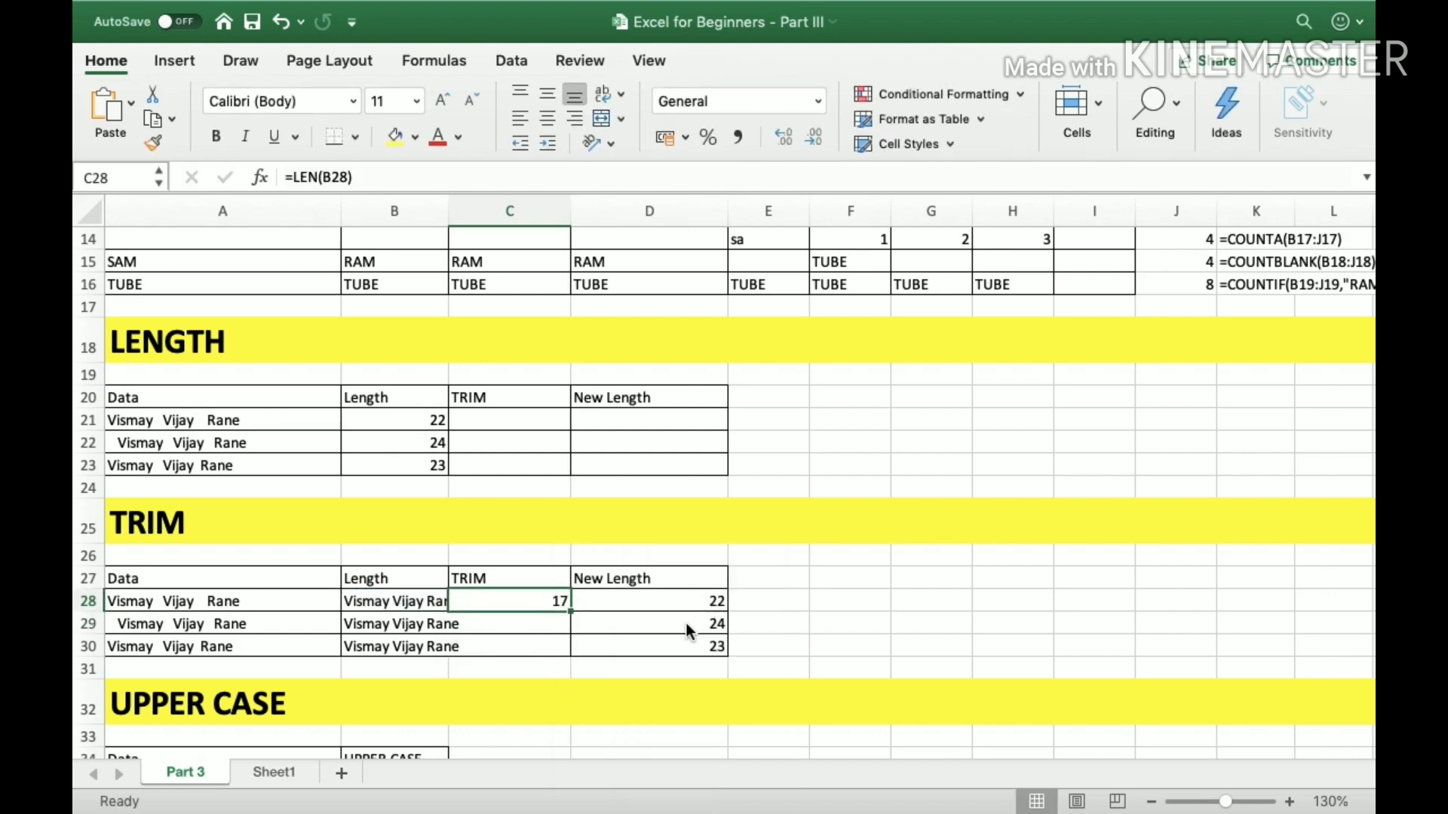
Copy the LEN formula from C28 into C29 and C30.
key("super+c")
key("Down")
key("super+v")
key("Down")
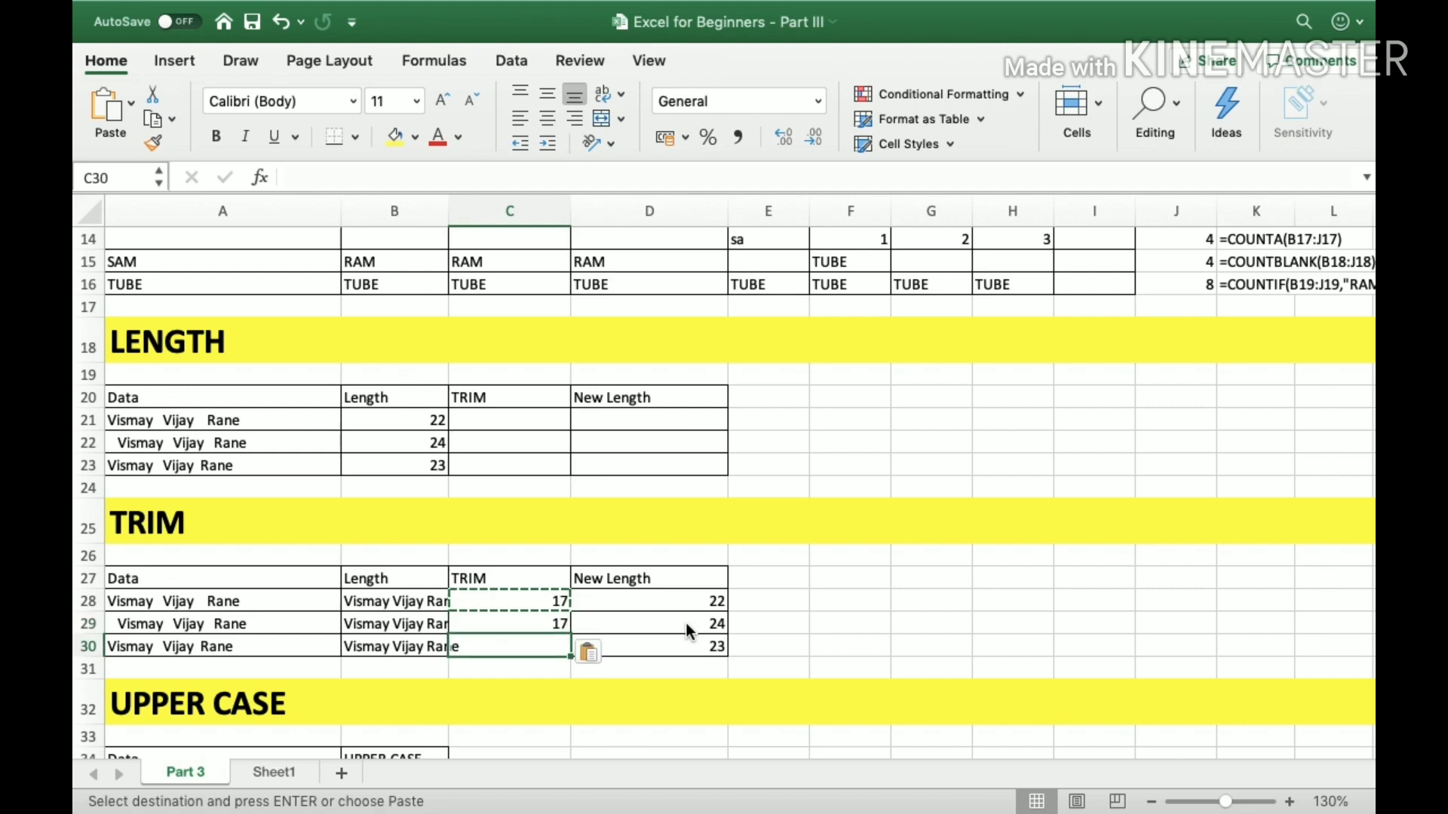
key("super+v")
key("Escape")
Compare the original entries in A28:A30 with the trimmed lengths in C28:C30 and the untrimmed lengths in column D.
key("Up")
key("Up")
key("Left")
key("Left")
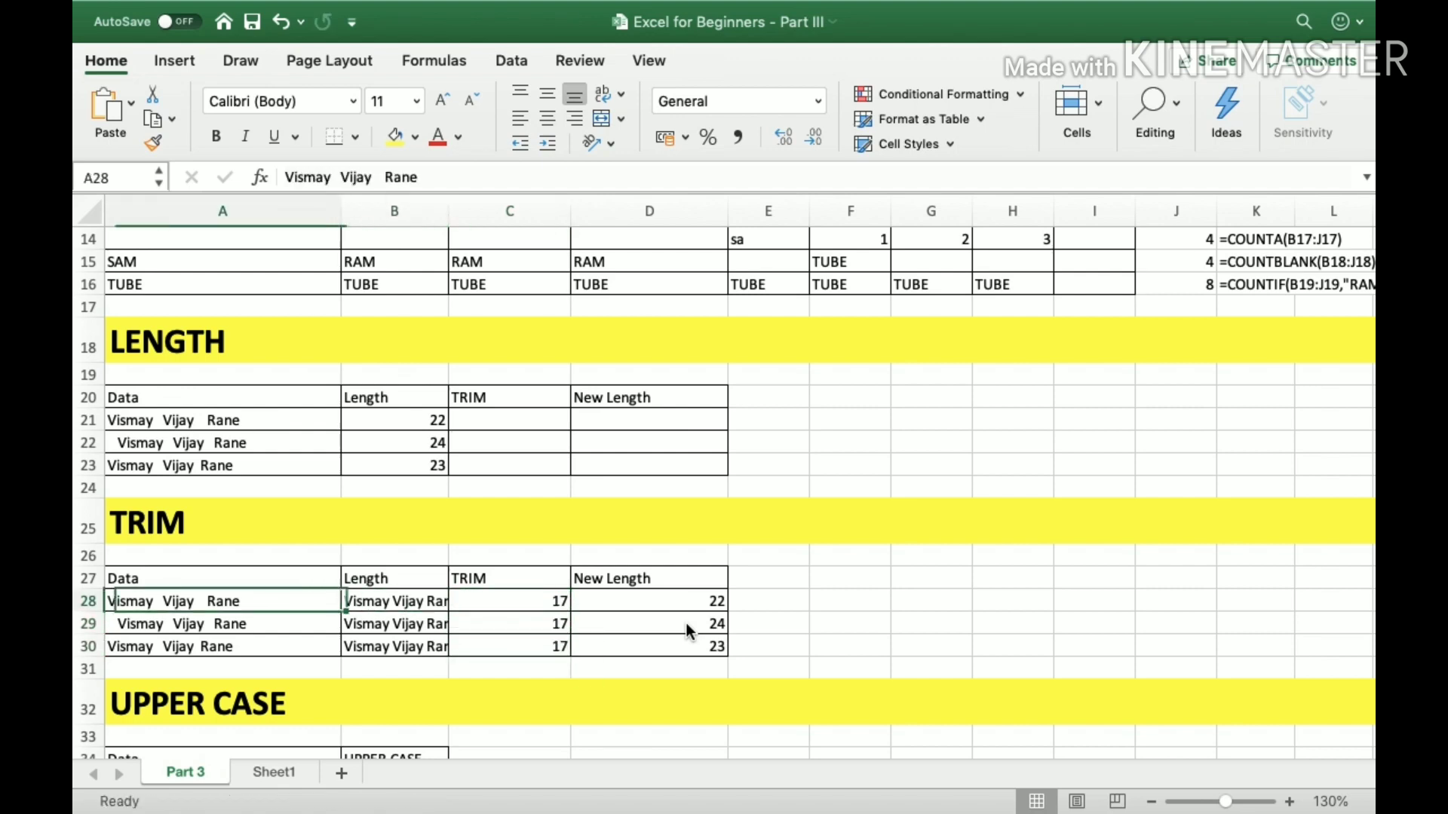
key("shift+Down")
key("shift+Down")
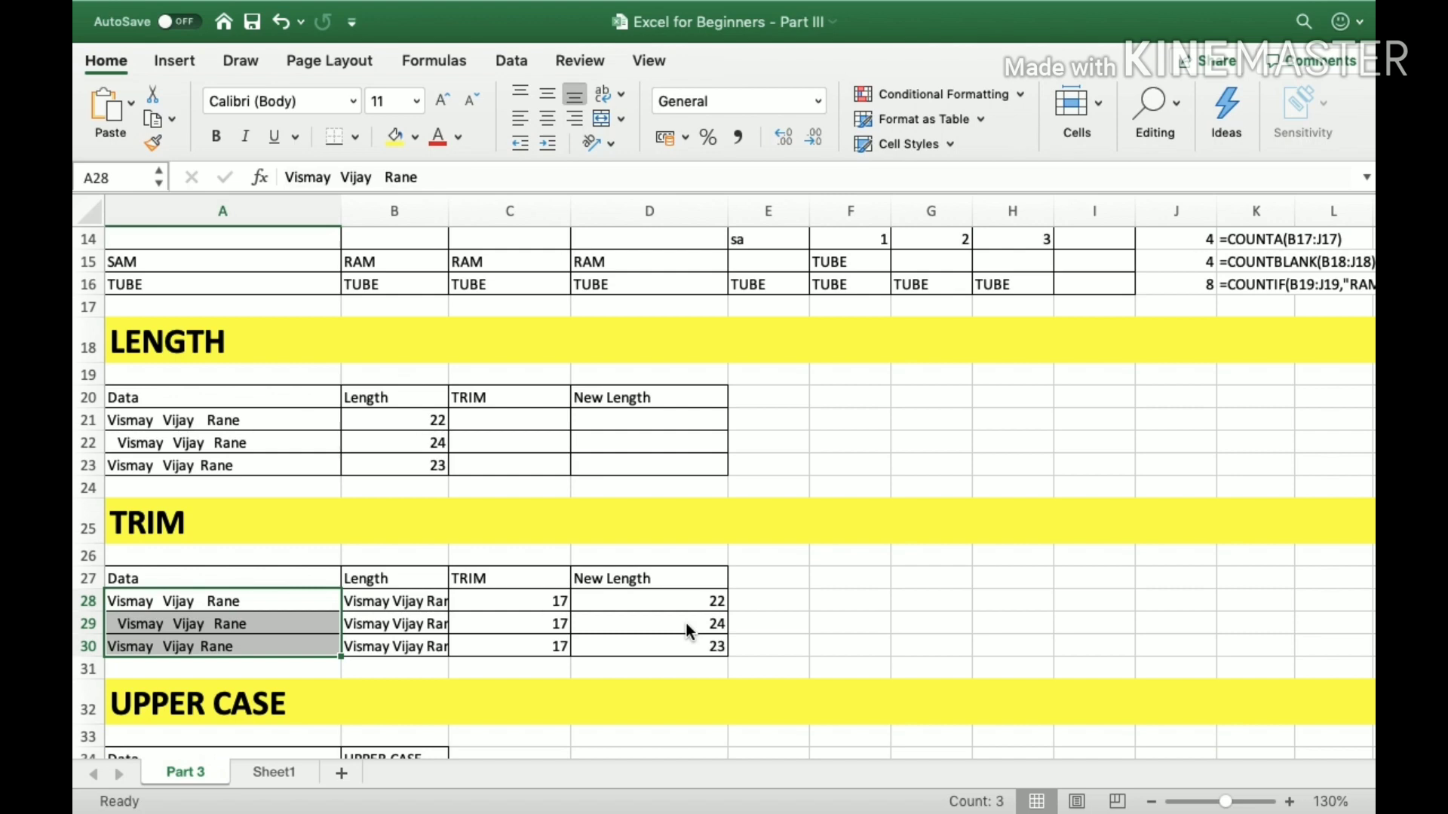
key("Right")
key("Right")
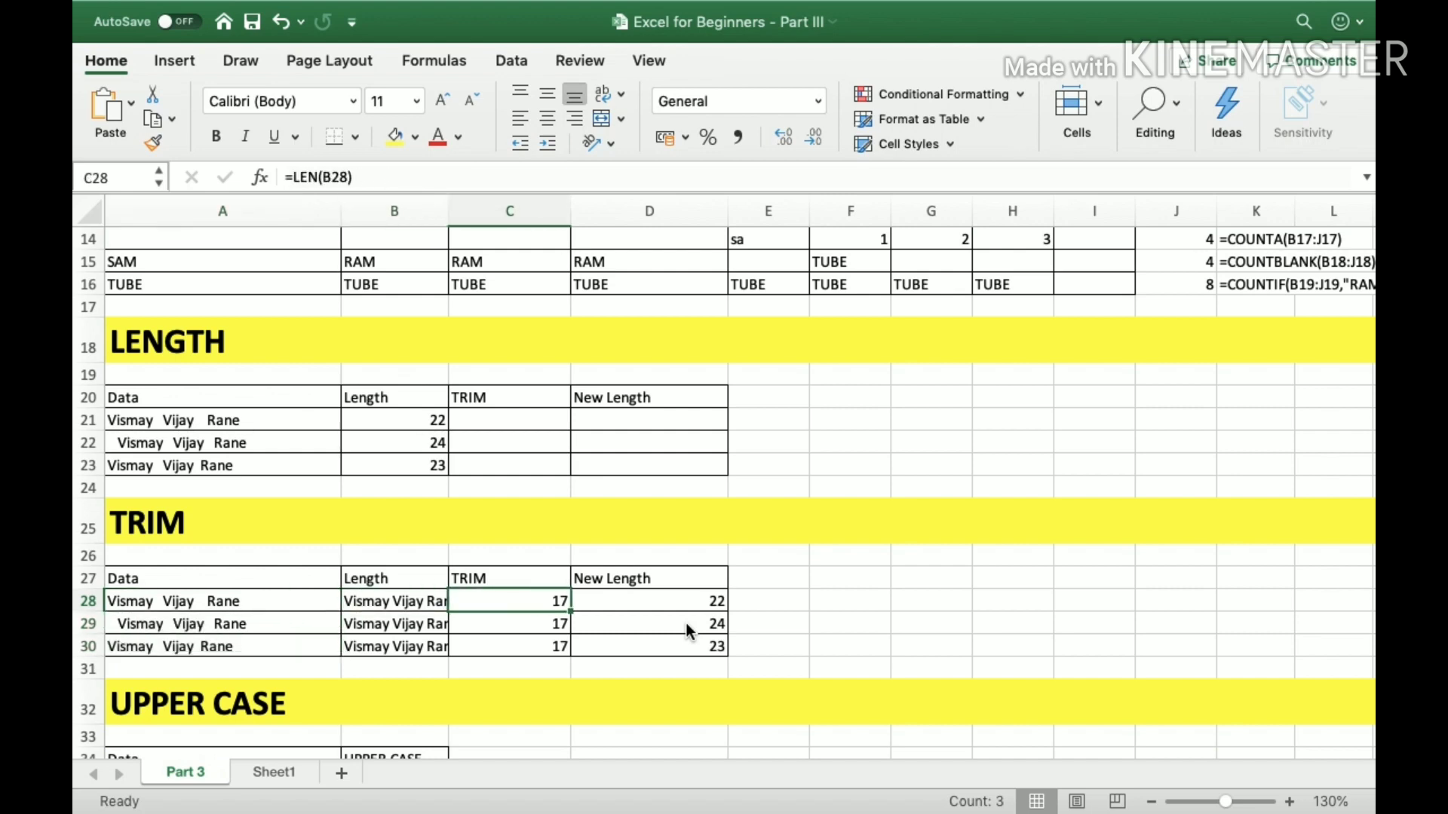
key("shift+Down")
key("shift+Down")
key("Right")
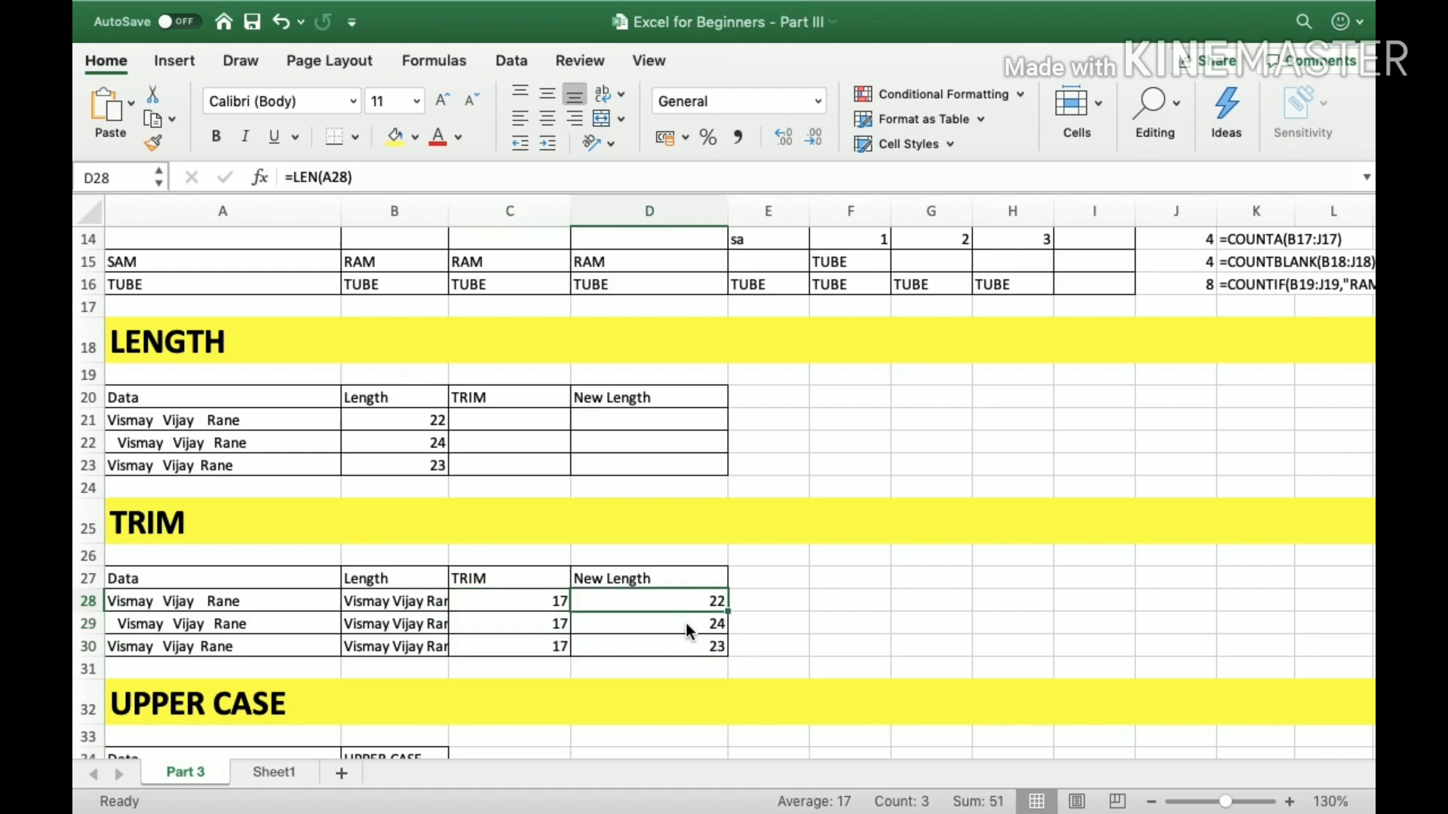
Go to the UPPER CASE section and examine its heading and the lowercase entry in A35.
key("Down")
key("Down")
key("Down")
key("Down")
key("Down")
key("Down")
key("Down")
key("Down")
key("Down")
key("Down")
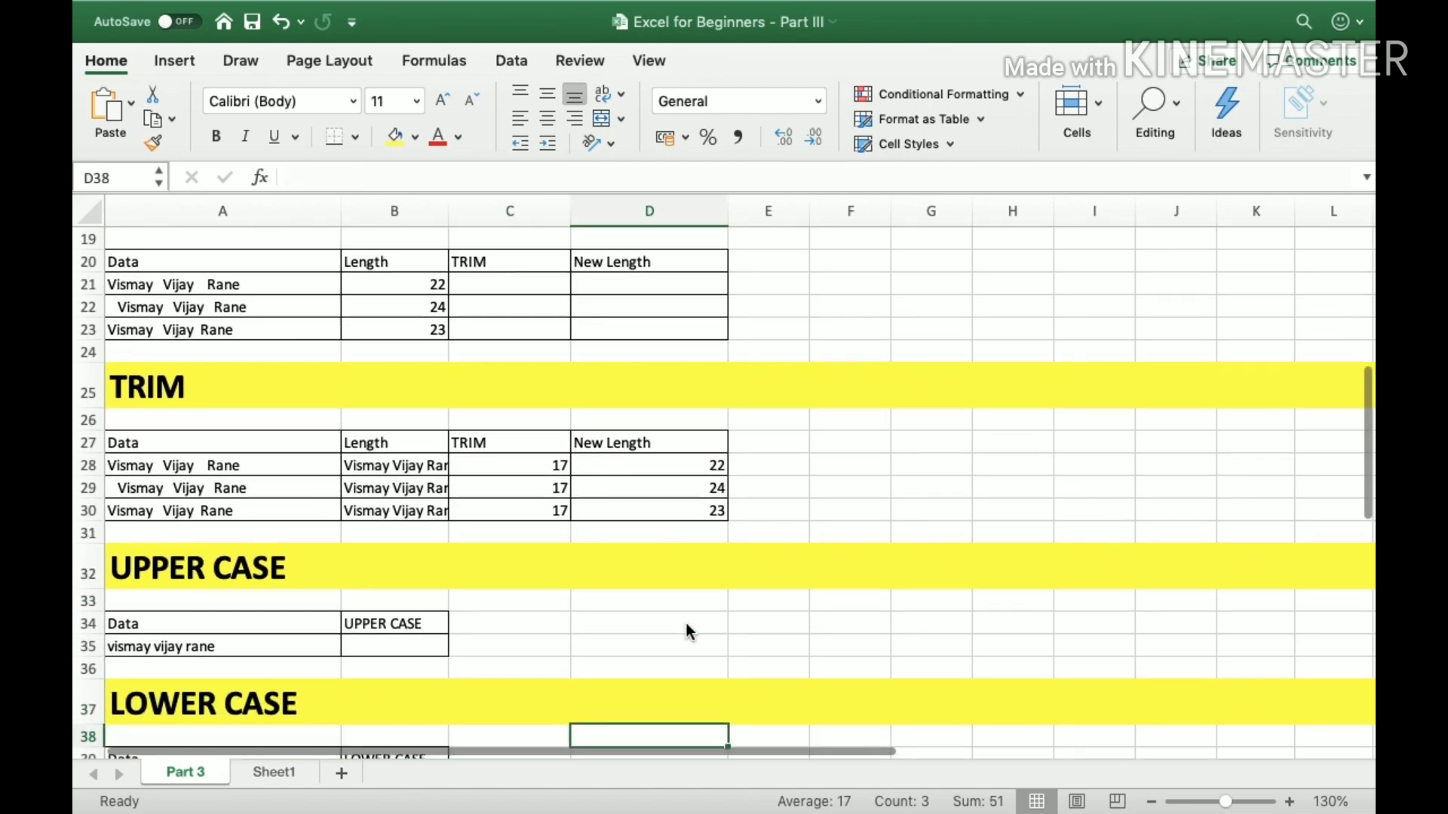
key("Left")
key("Left")
key("Left")
key("Up")
key("Up")
key("Up")
key("Up")
key("Up")
key("Up")
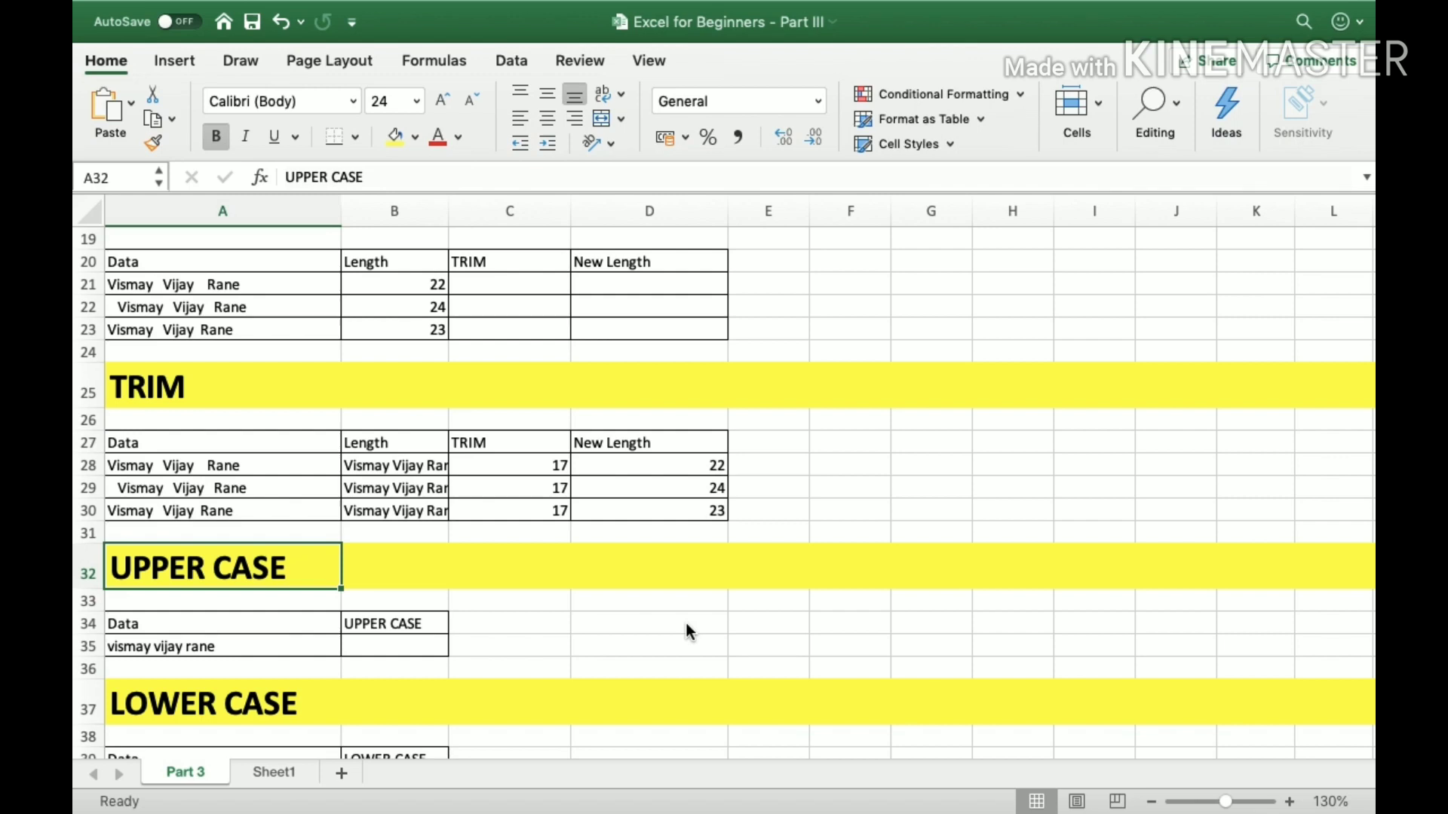
key("Down")
key("Down")
key("Down")
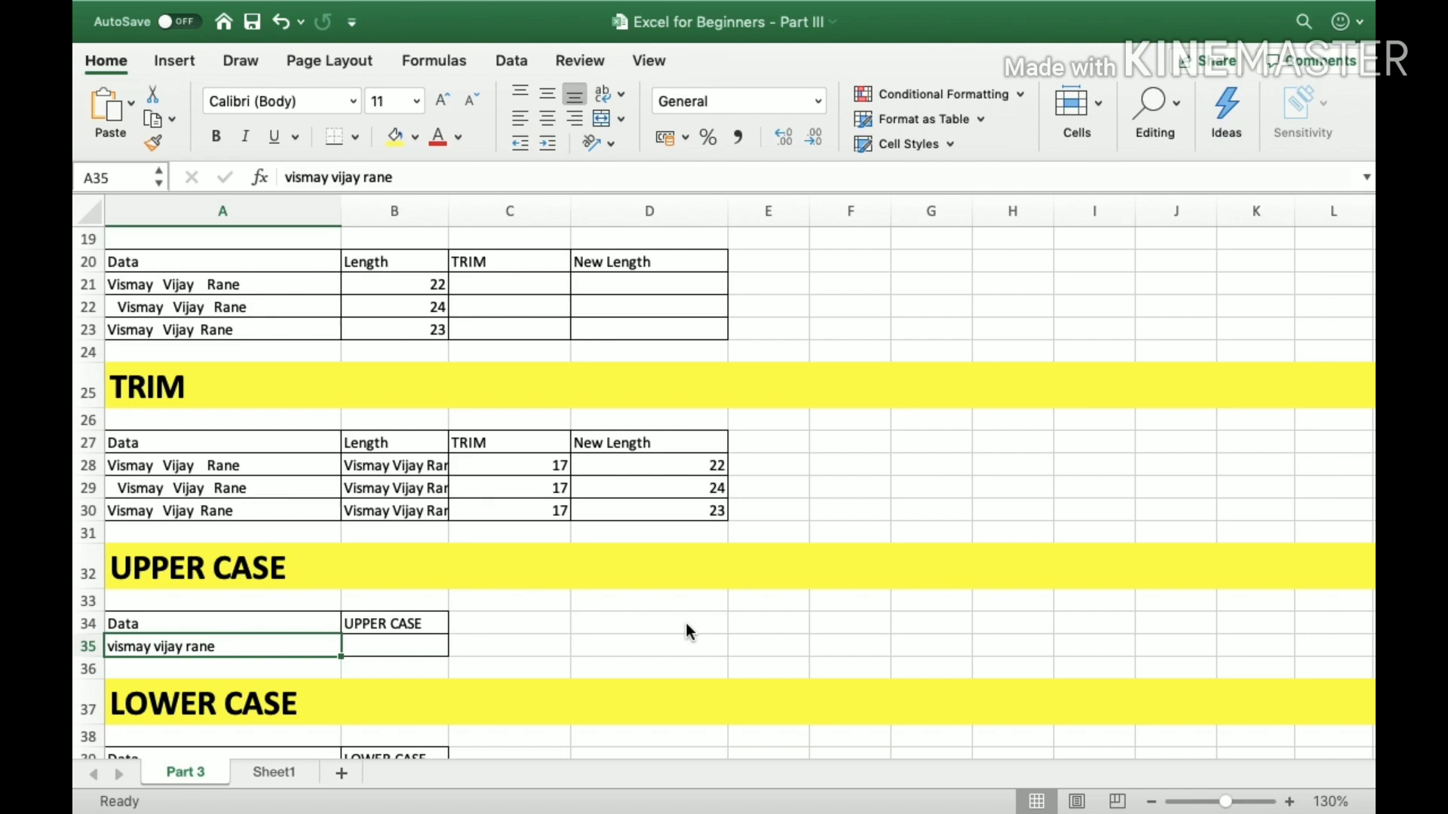
Enter the formula =UPPER(A35) in B35 to convert the lowercase entry to upper case.
left_click(1291, 804)
left_click(1291, 804)
left_click(1291, 804)
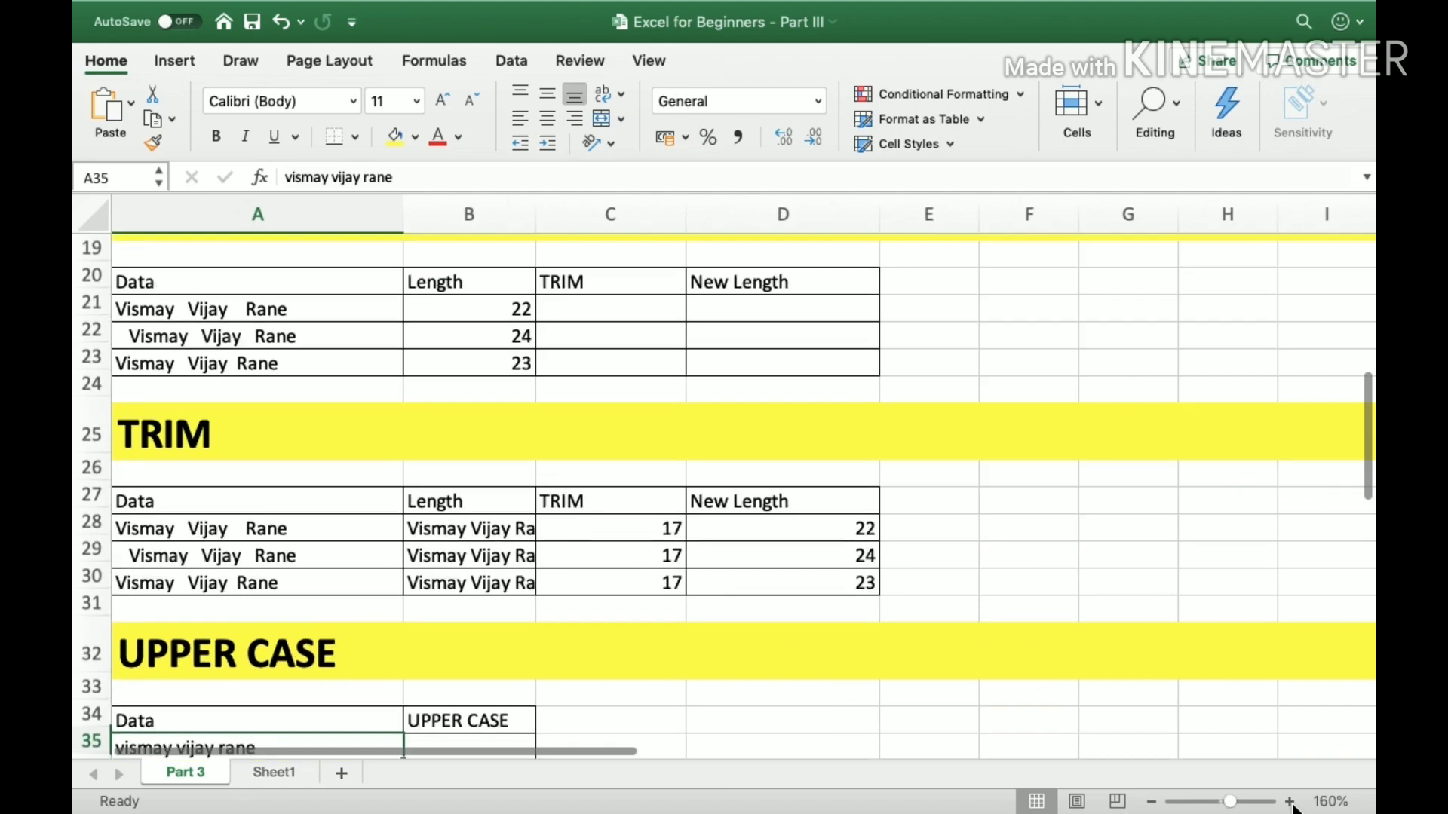
scroll(672, 629, "down", 5)
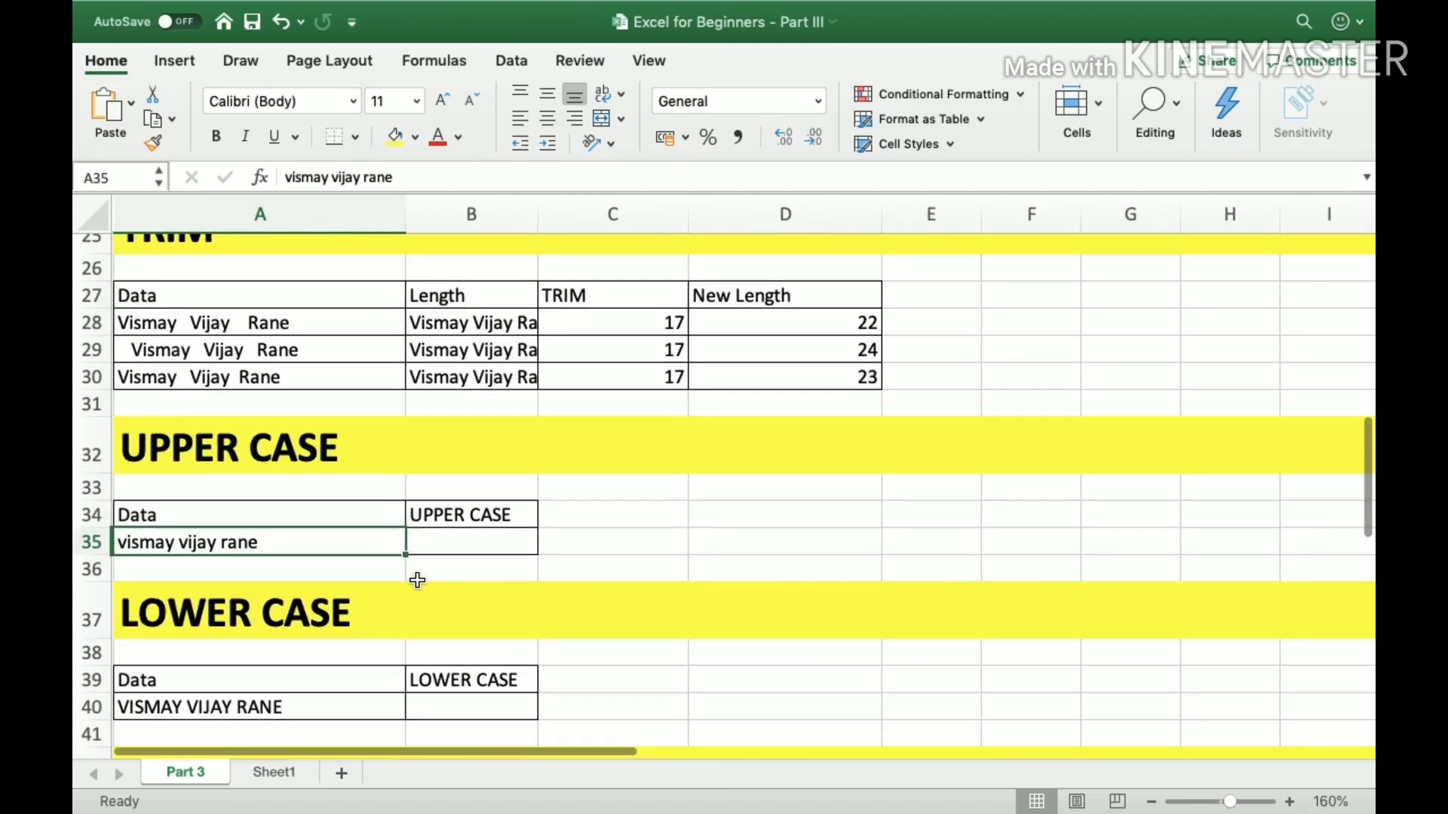
key("Right")
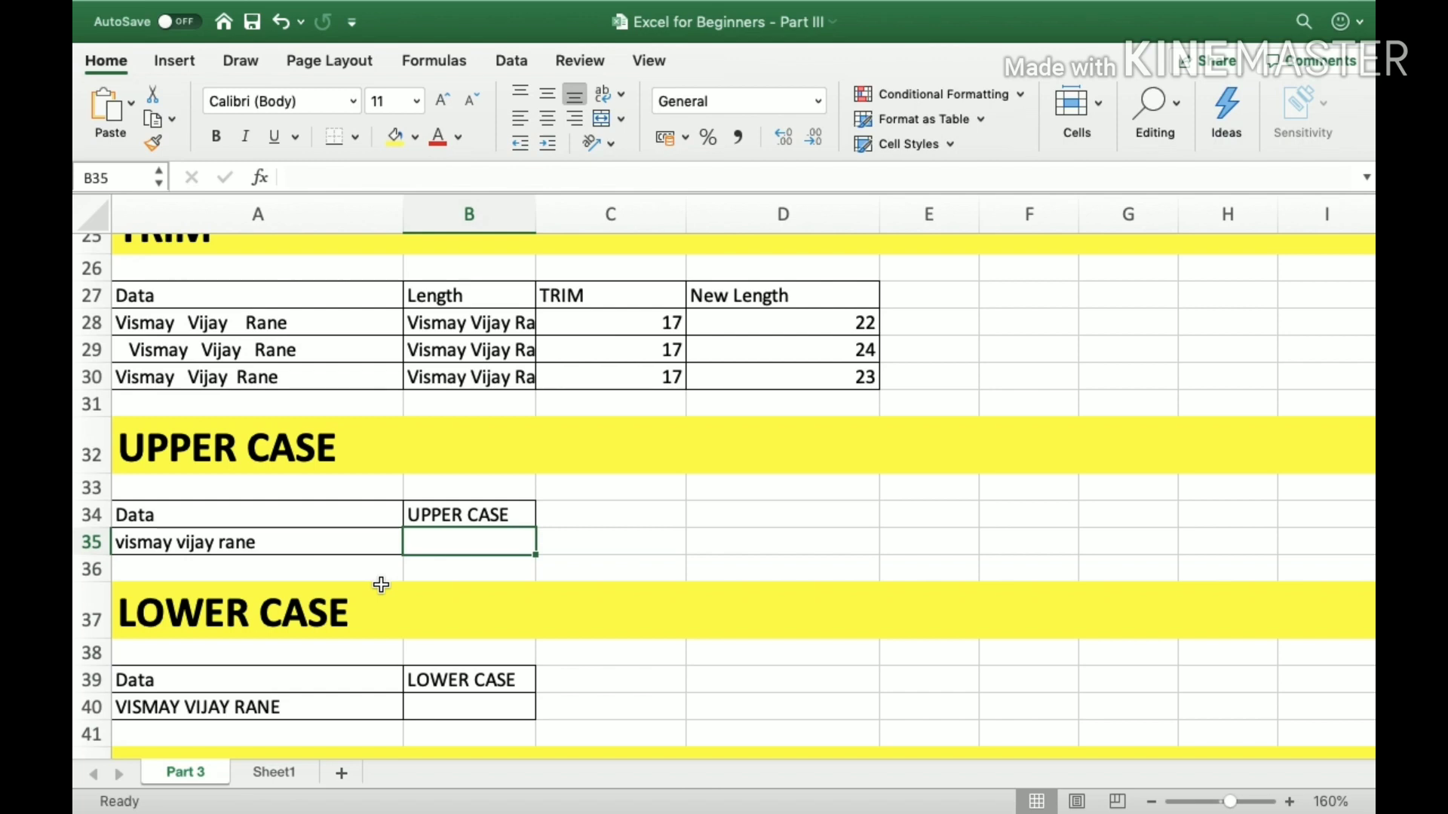
type("=u")
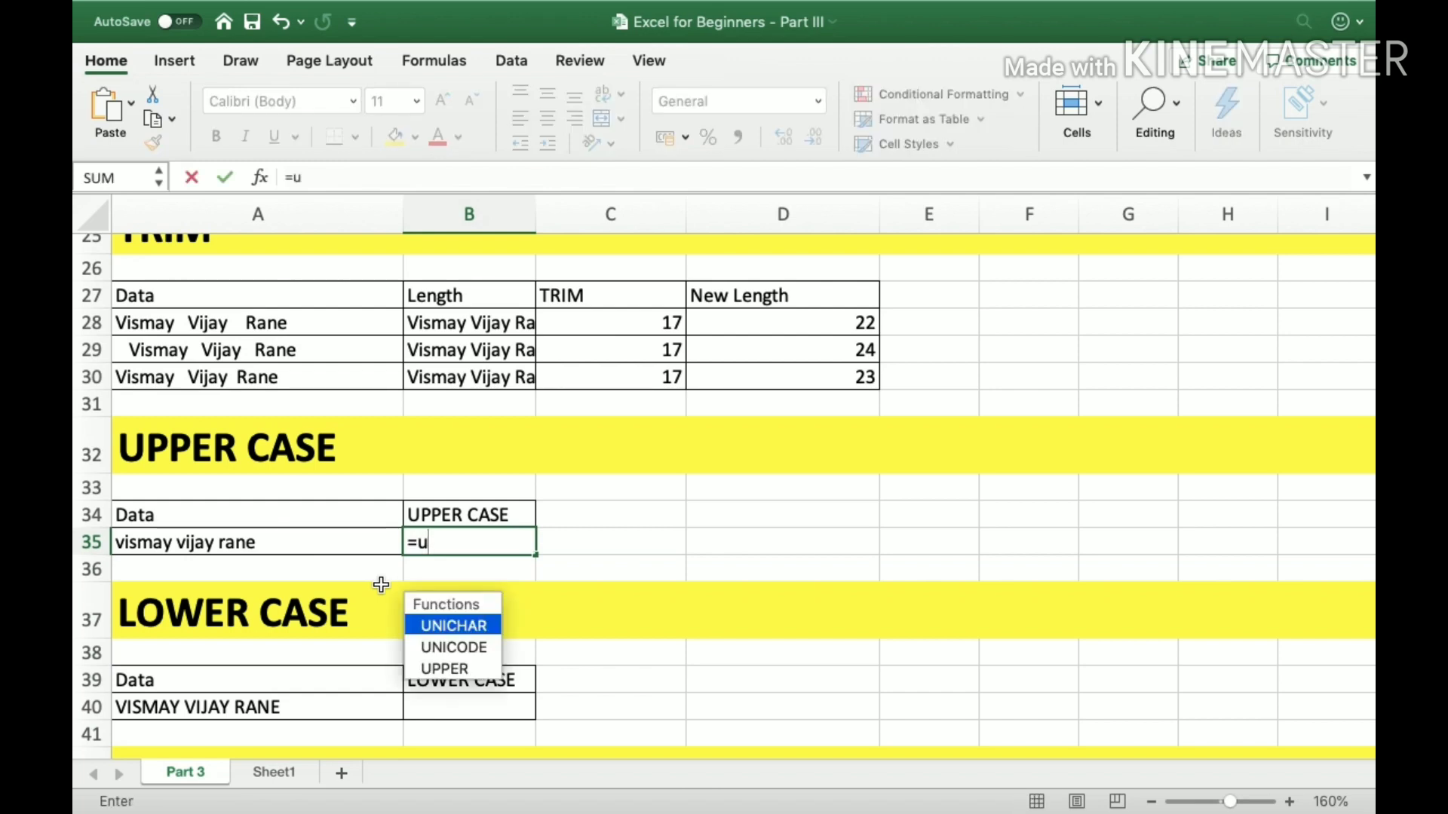
type("pper(")
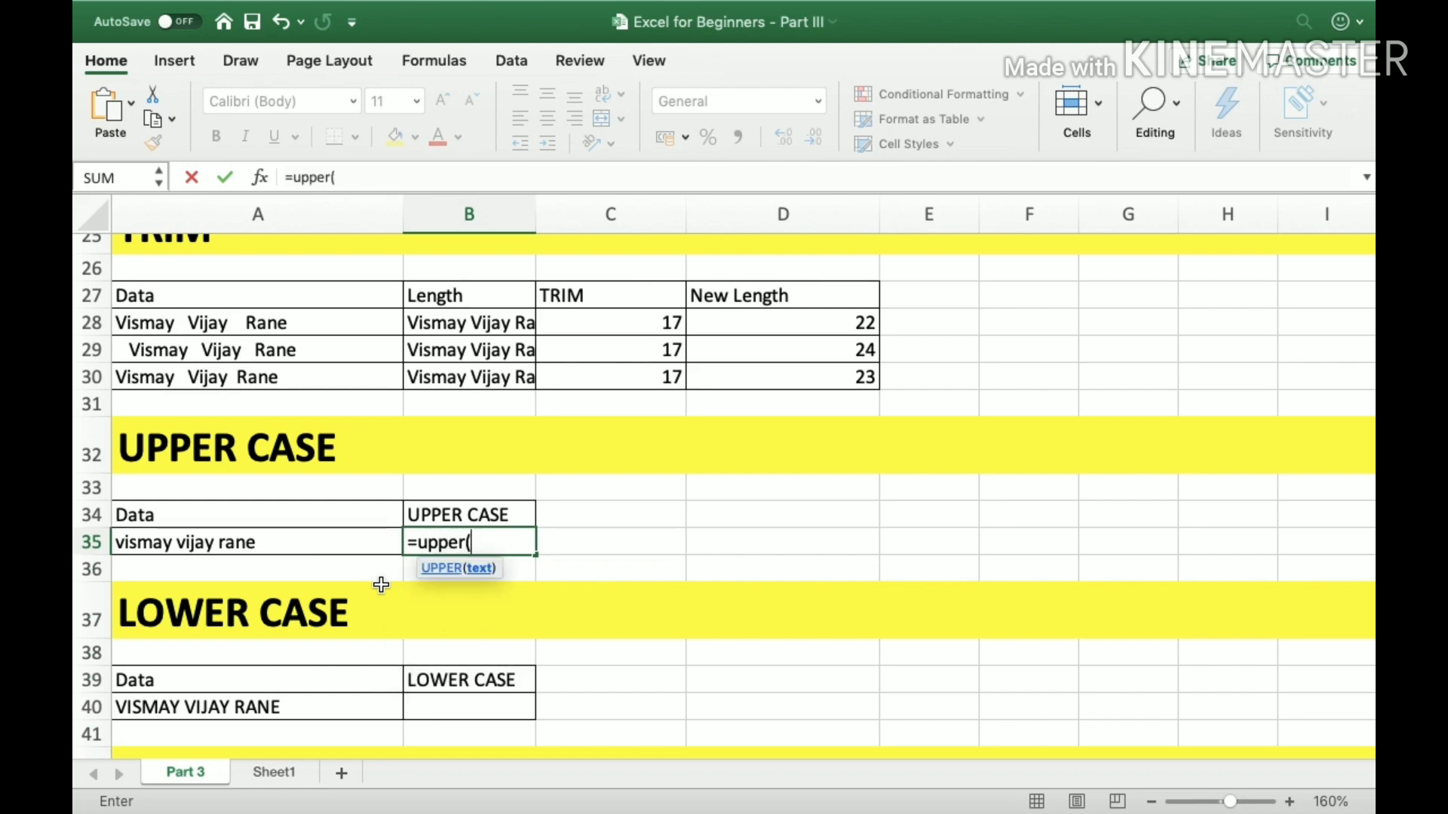
key("Left")
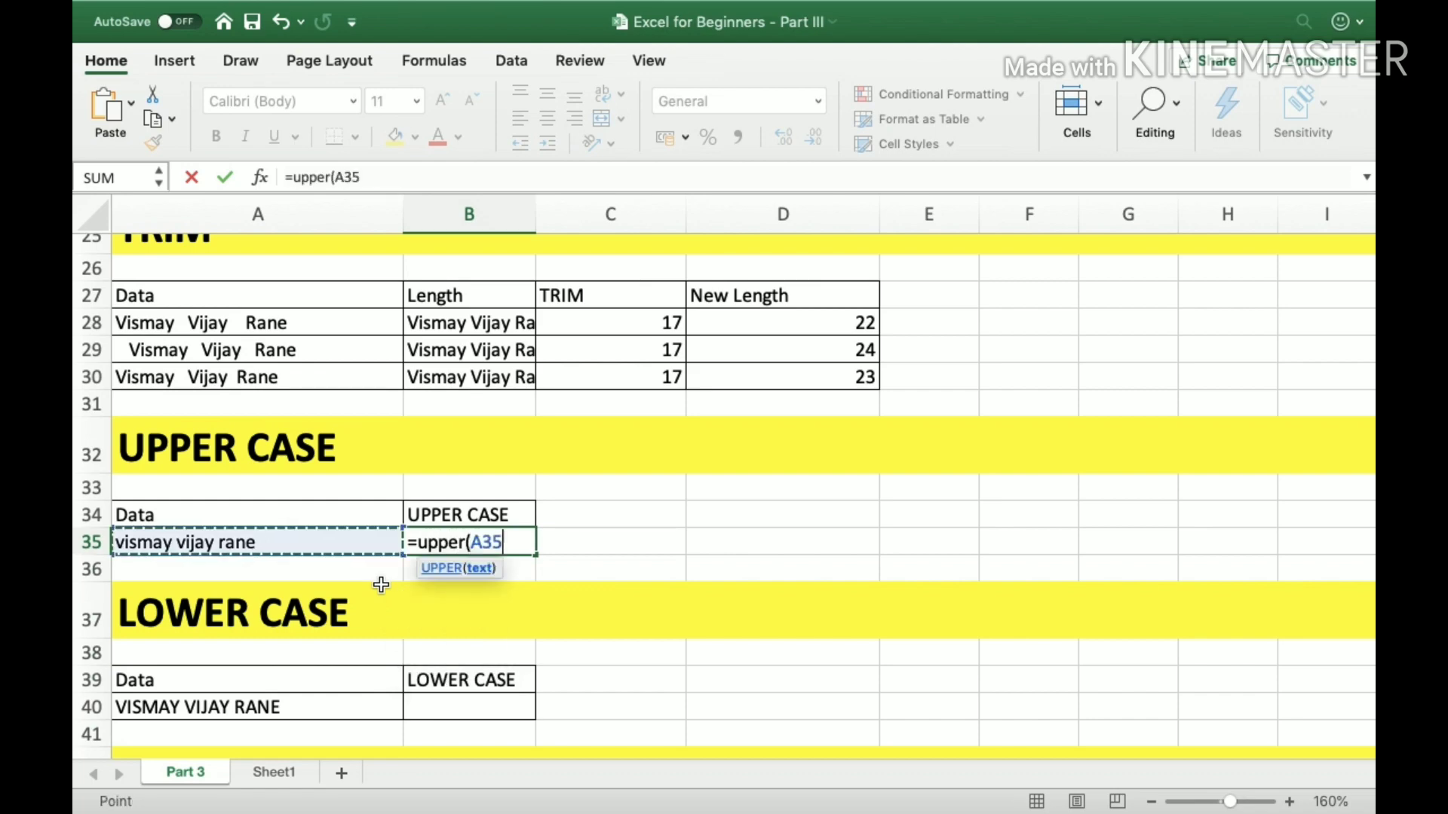
type(")")
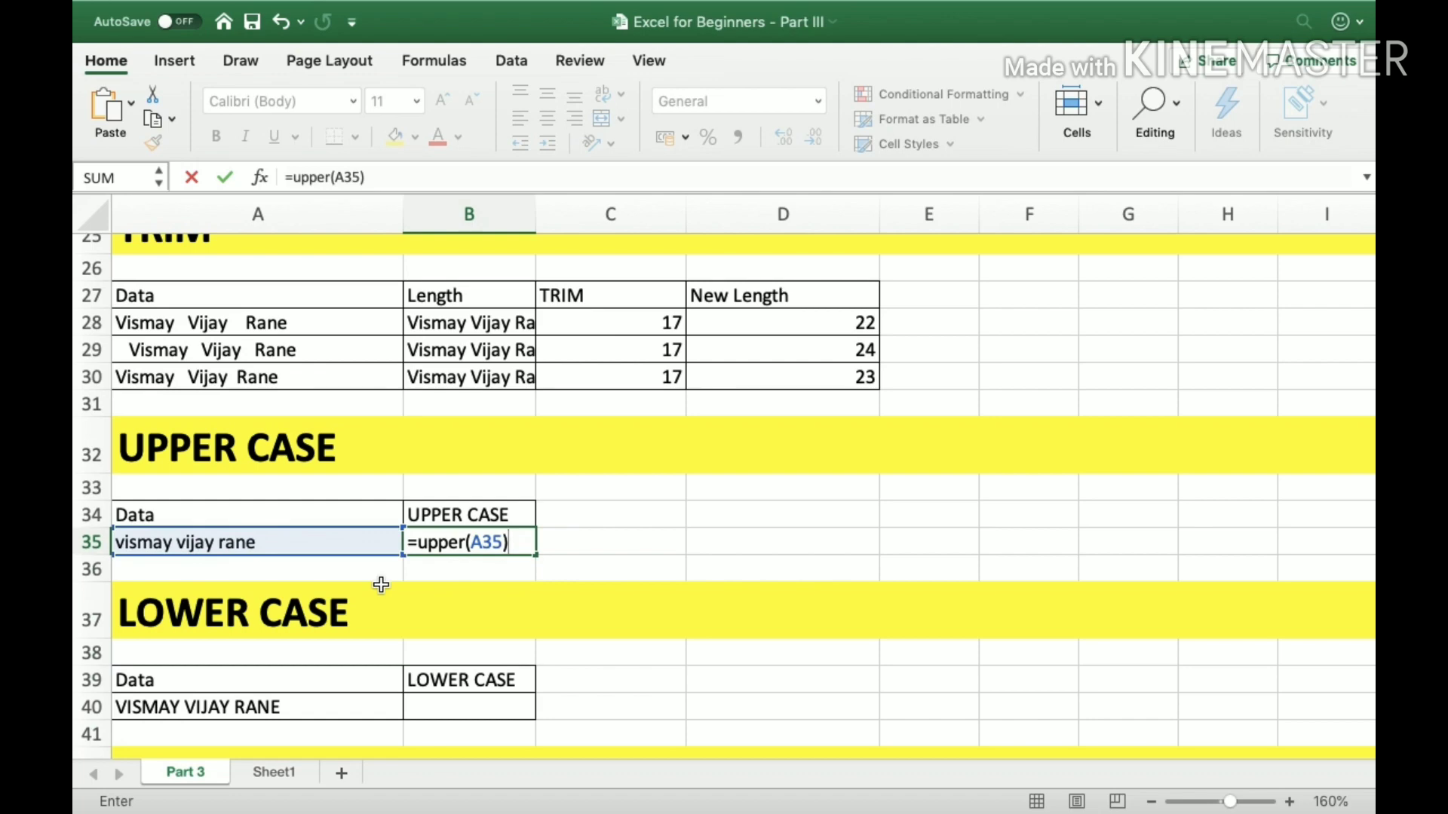
key("Return")
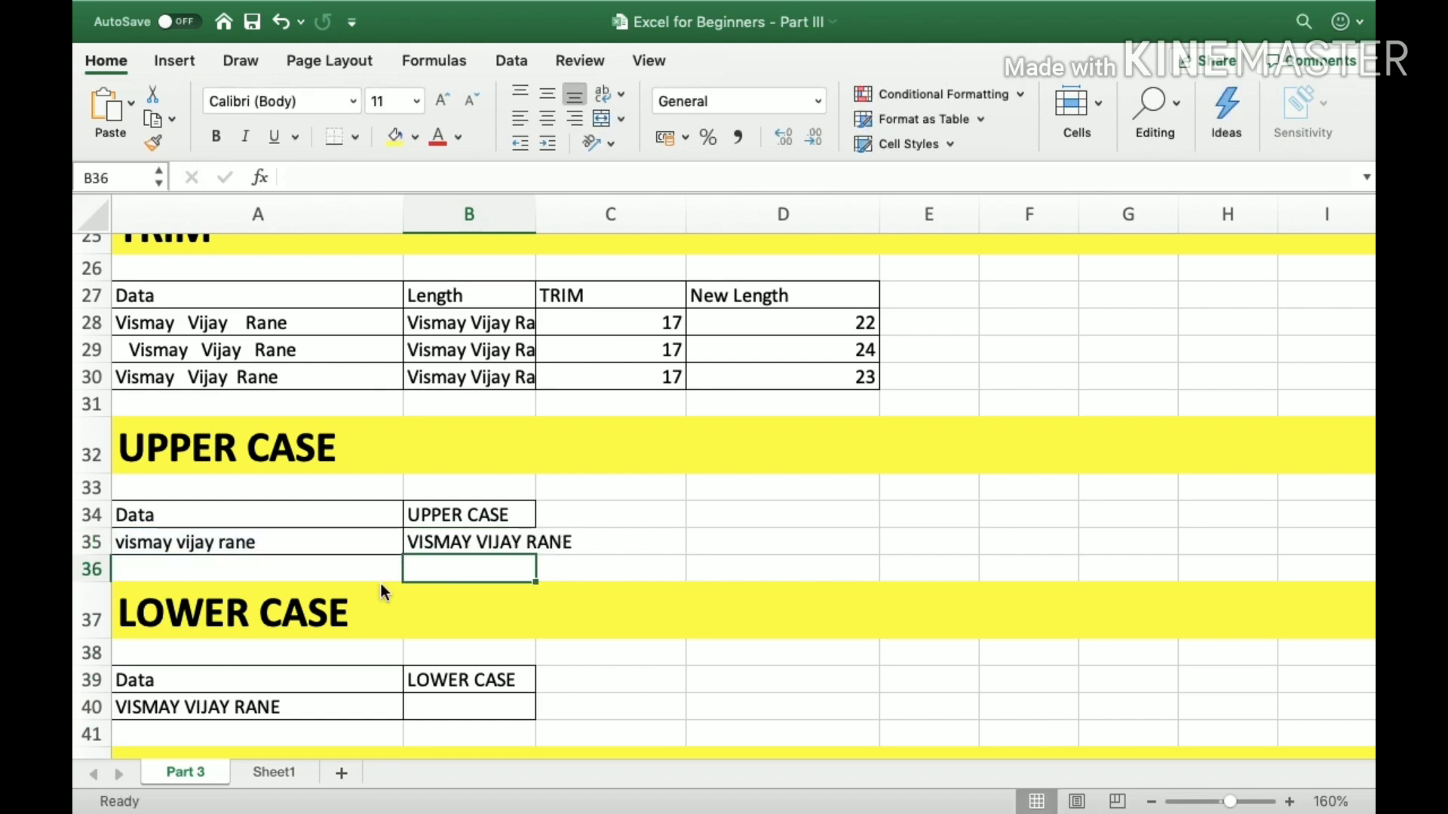
Enter the formula =LOWER(A40) in B40 of the LOWER CASE section to convert the uppercase entry to lower case.
key("Up")
key("Down")
key("Down")
key("Down")
key("Down")
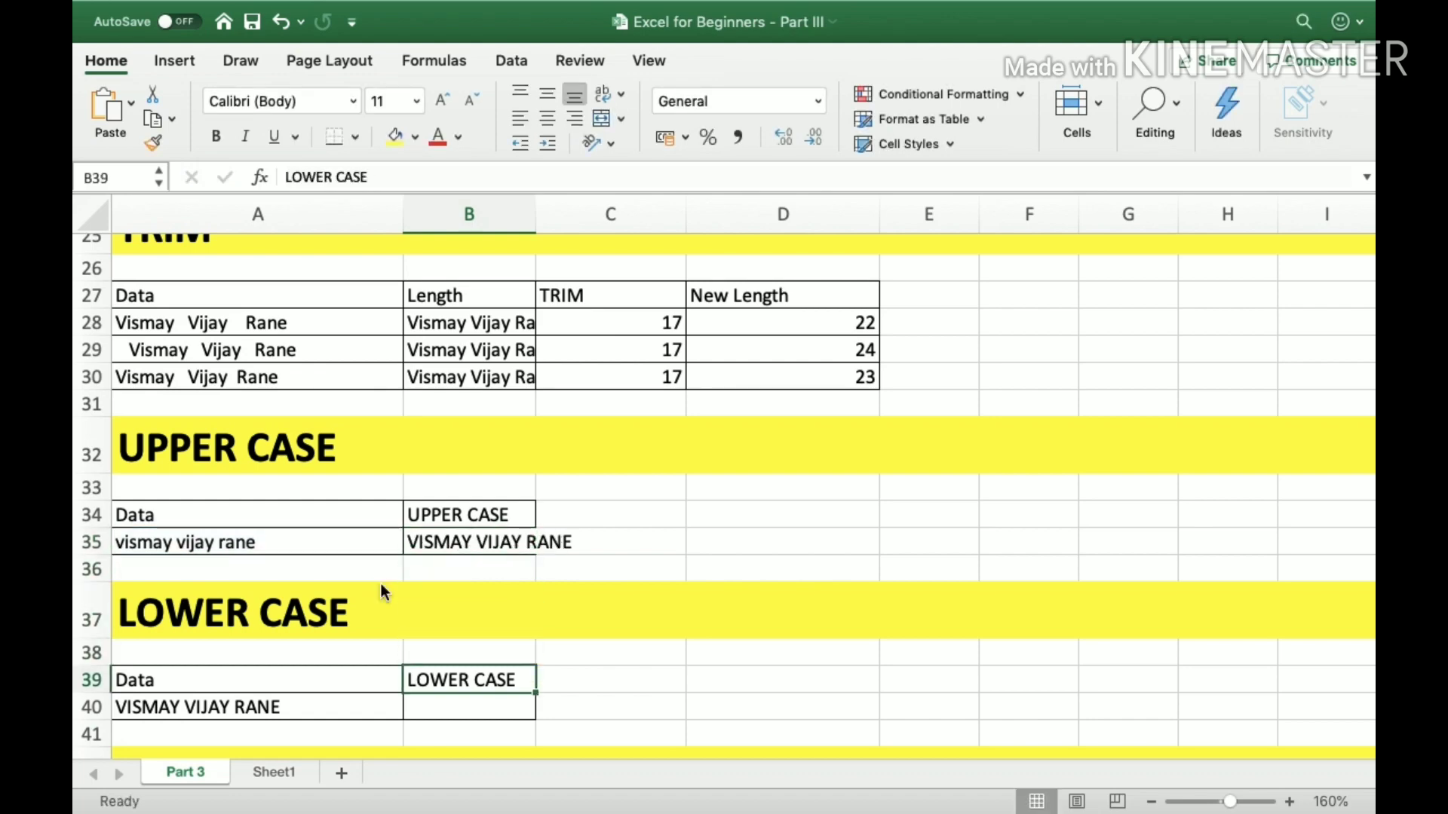
key("Left")
key("Up")
key("Down")
key("Down")
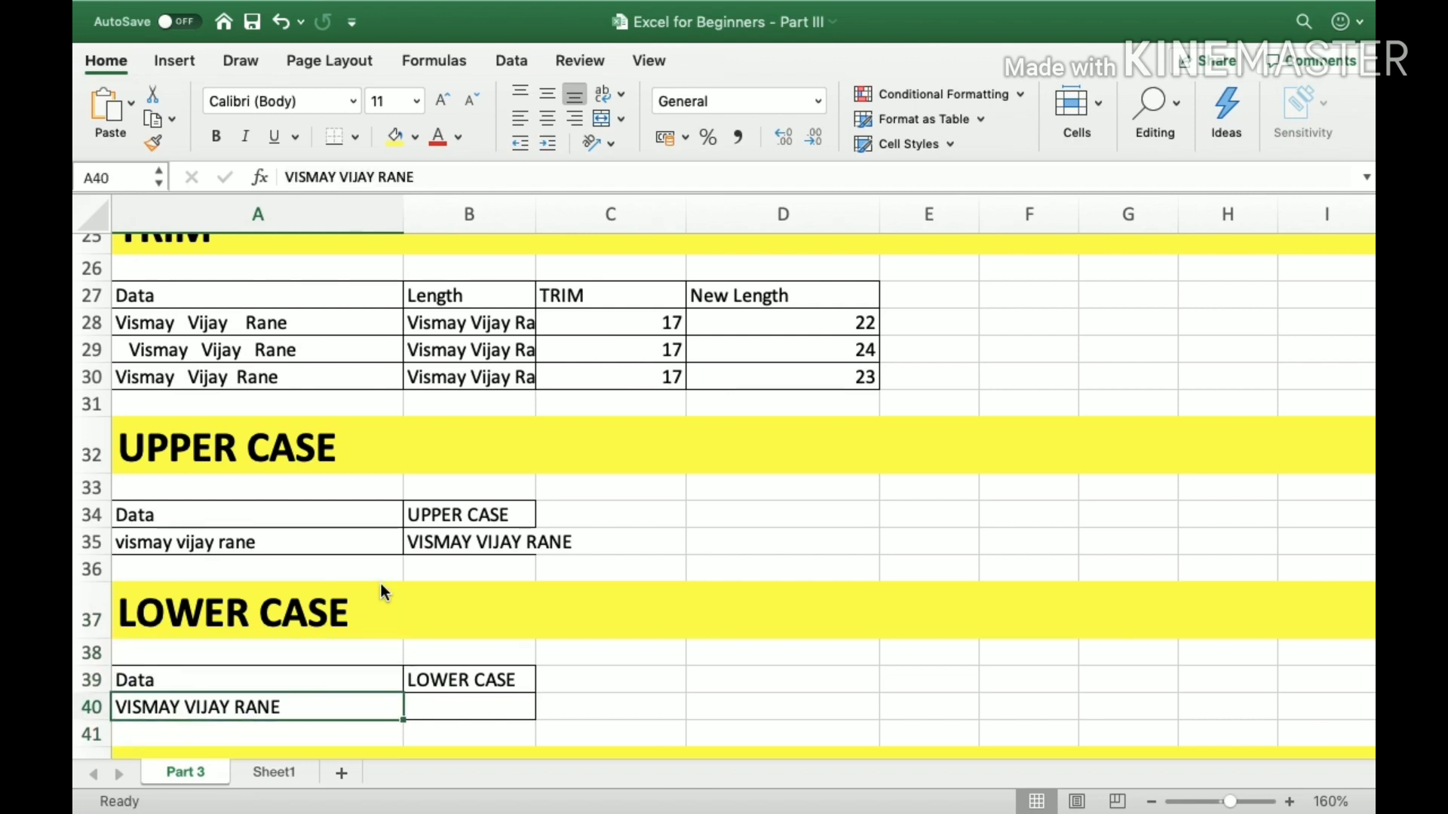
key("Right")
type("=")
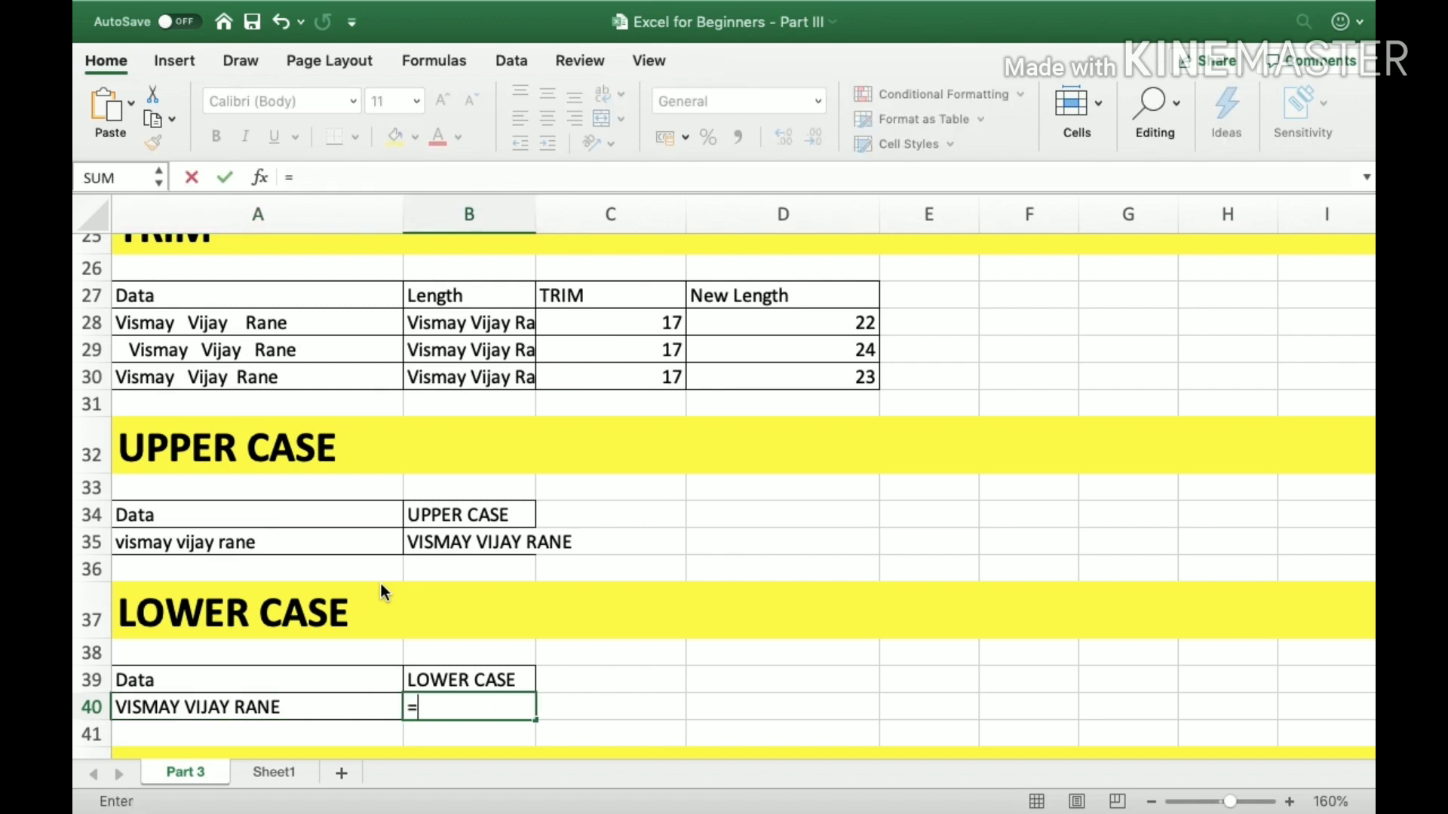
type("l")
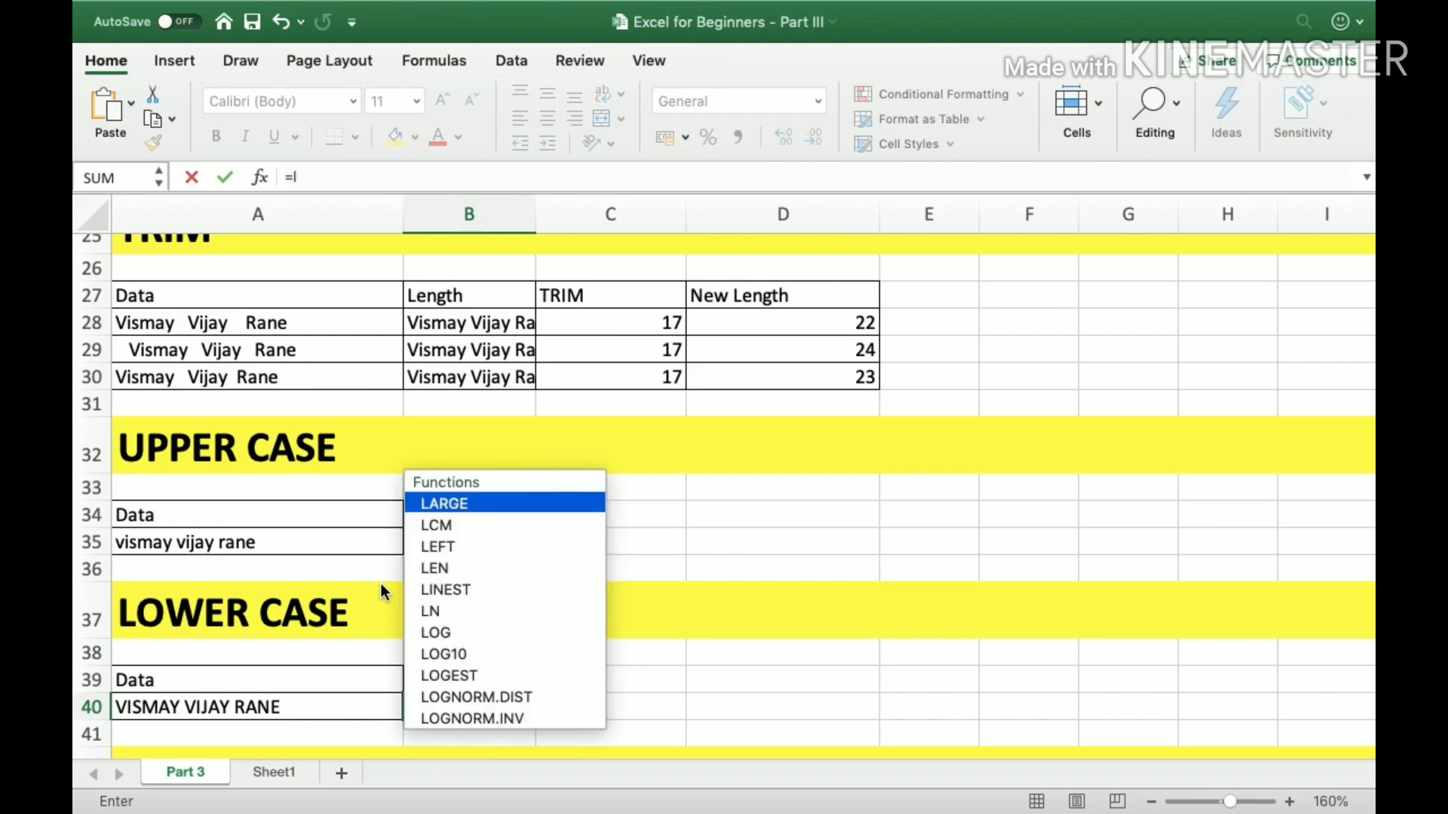
type("ower")
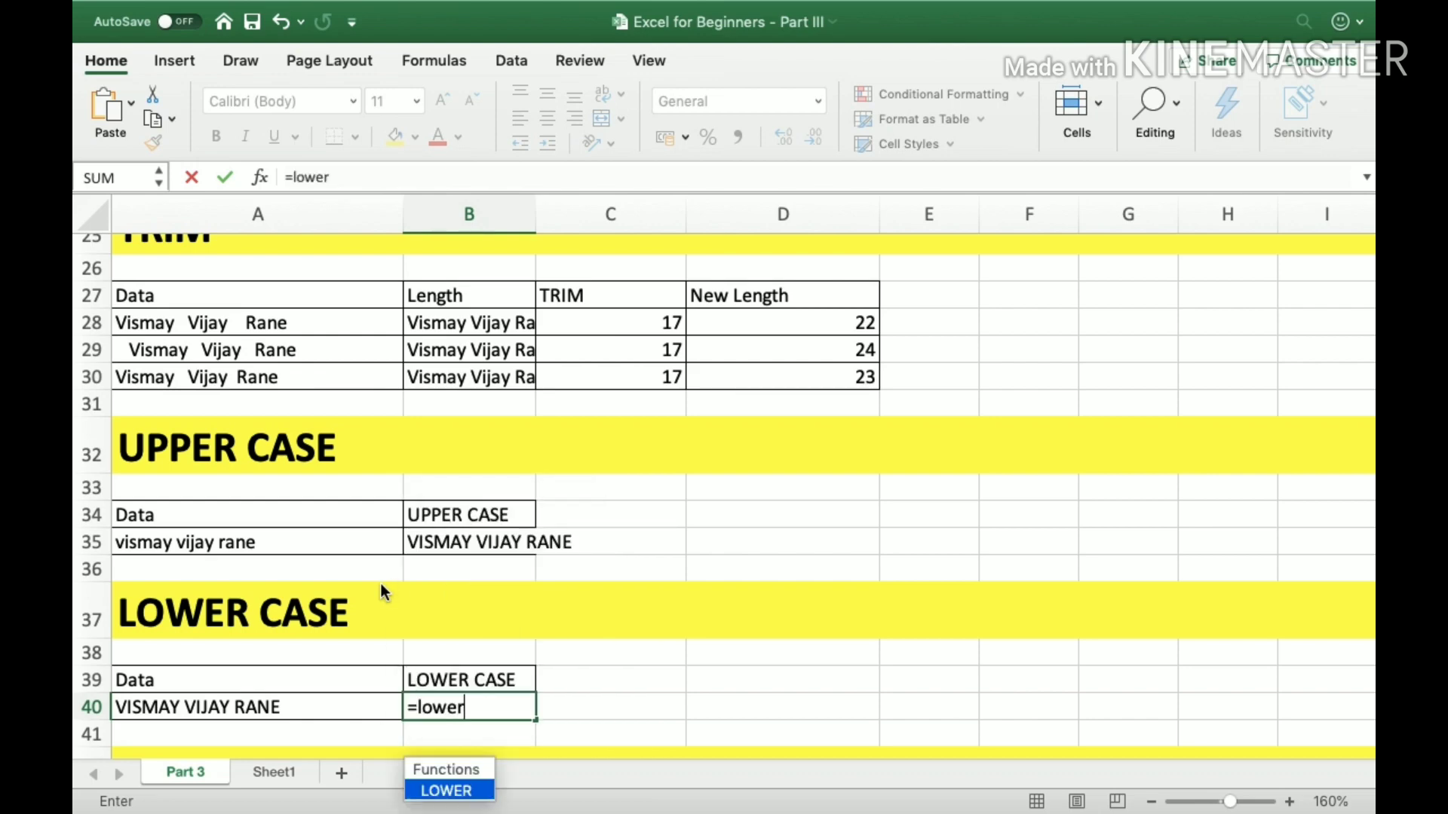
type("(A40")
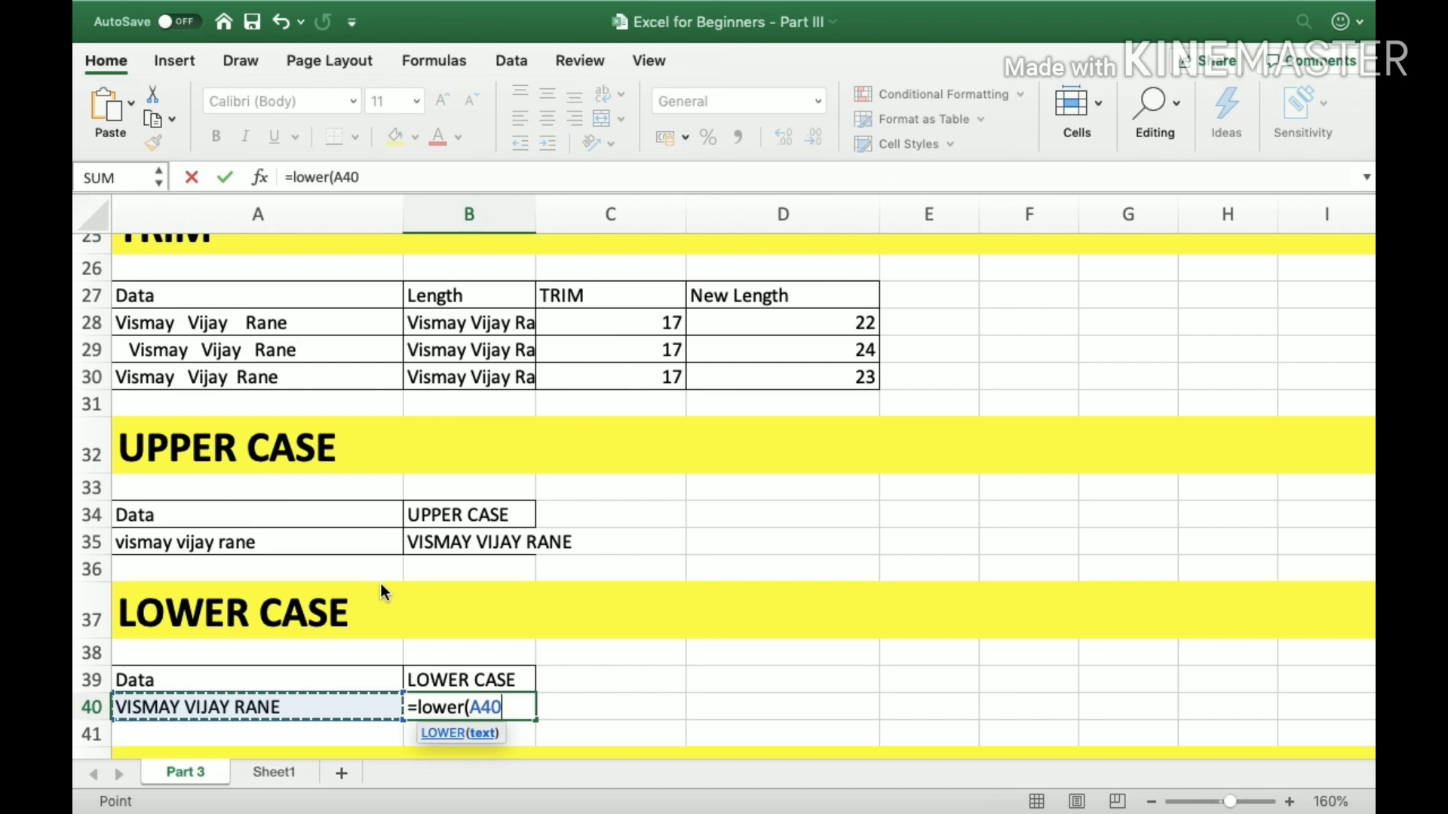
type(")")
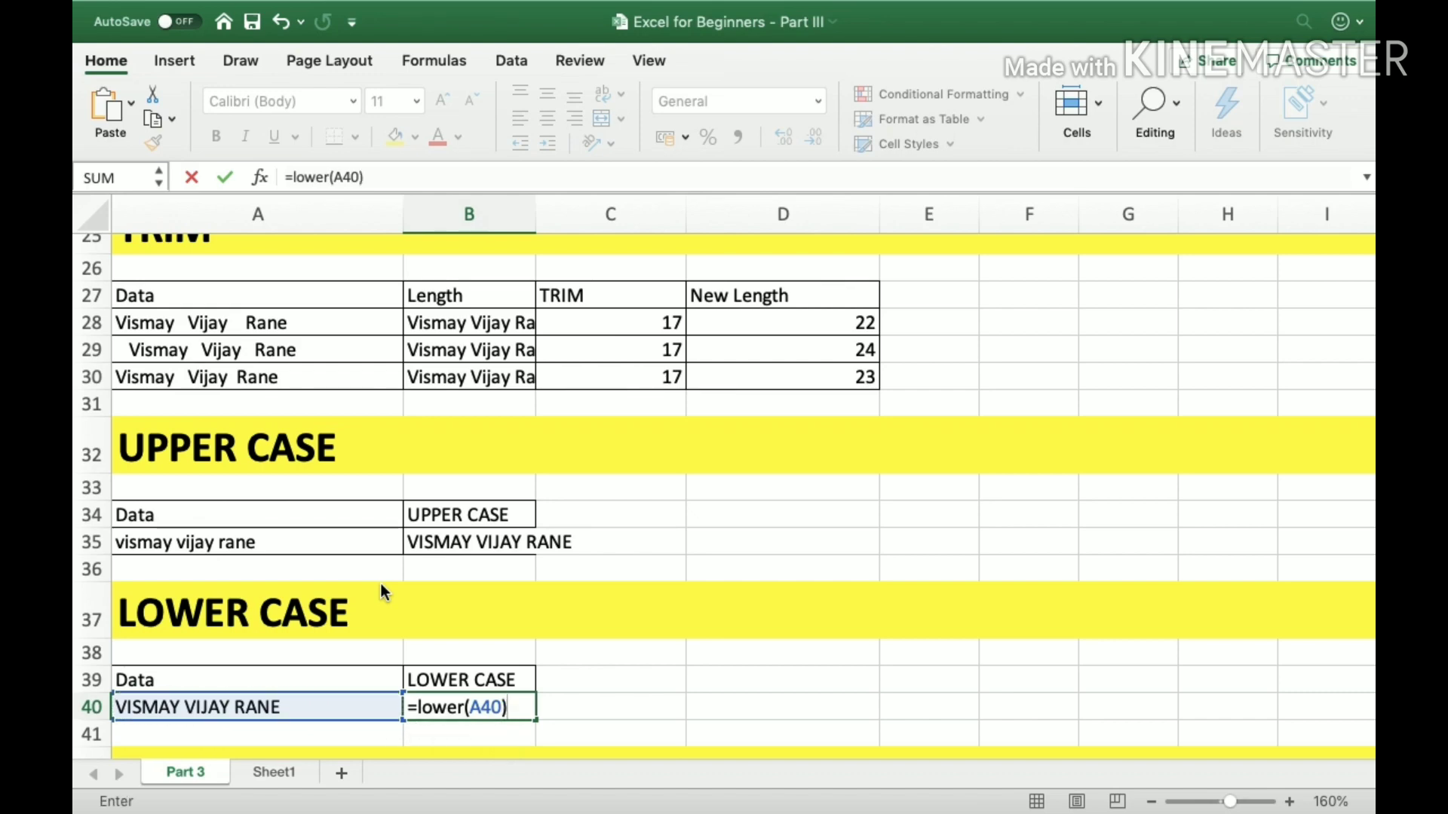
key("Return")
Go to the PROPER CASE section and examine its table and the mixed-case entry in A45.
key("Down")
key("Down")
key("Down")
key("Down")
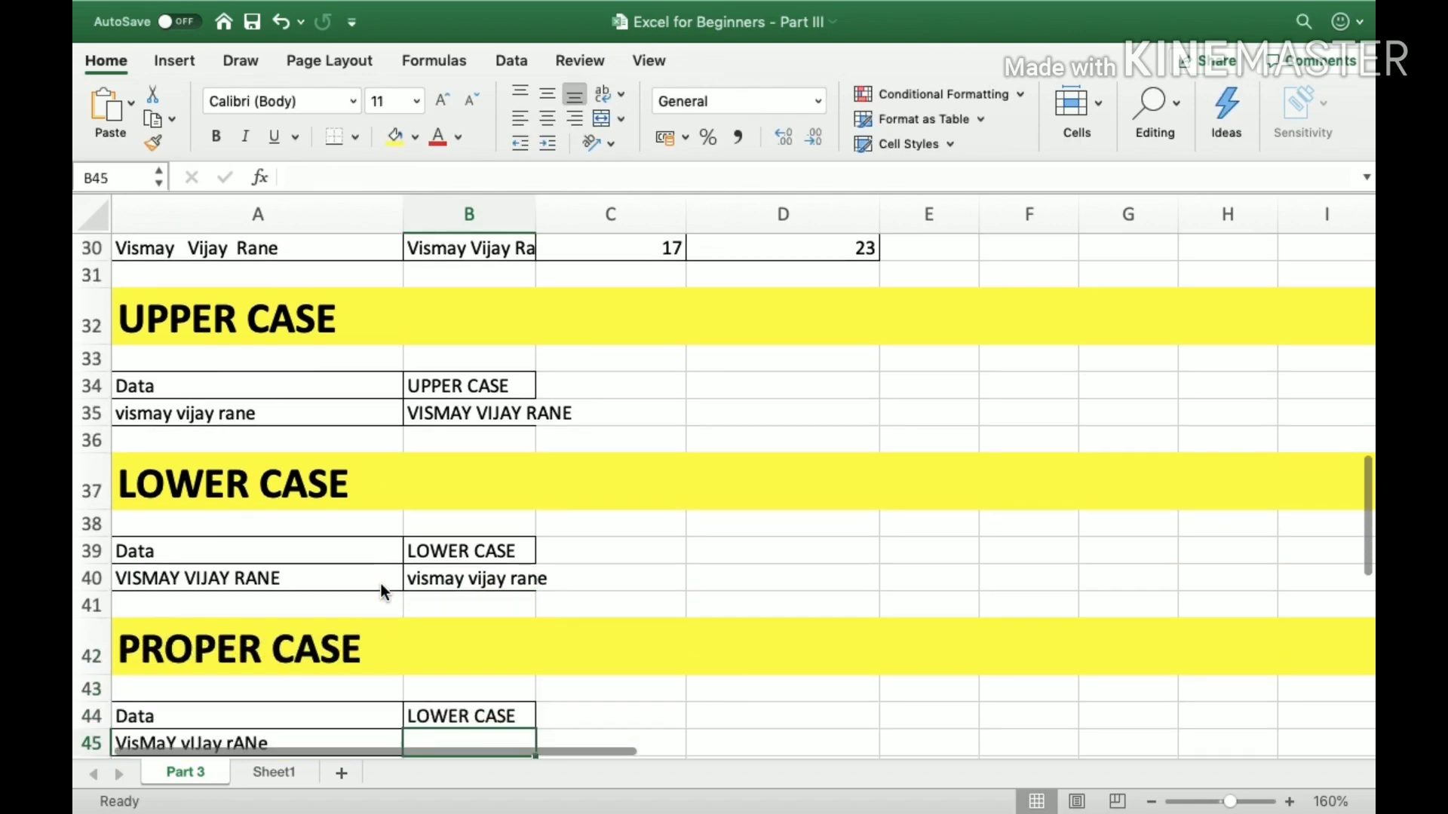
key("Down")
key("Down")
key("Up")
key("Up")
key("Up")
key("Down")
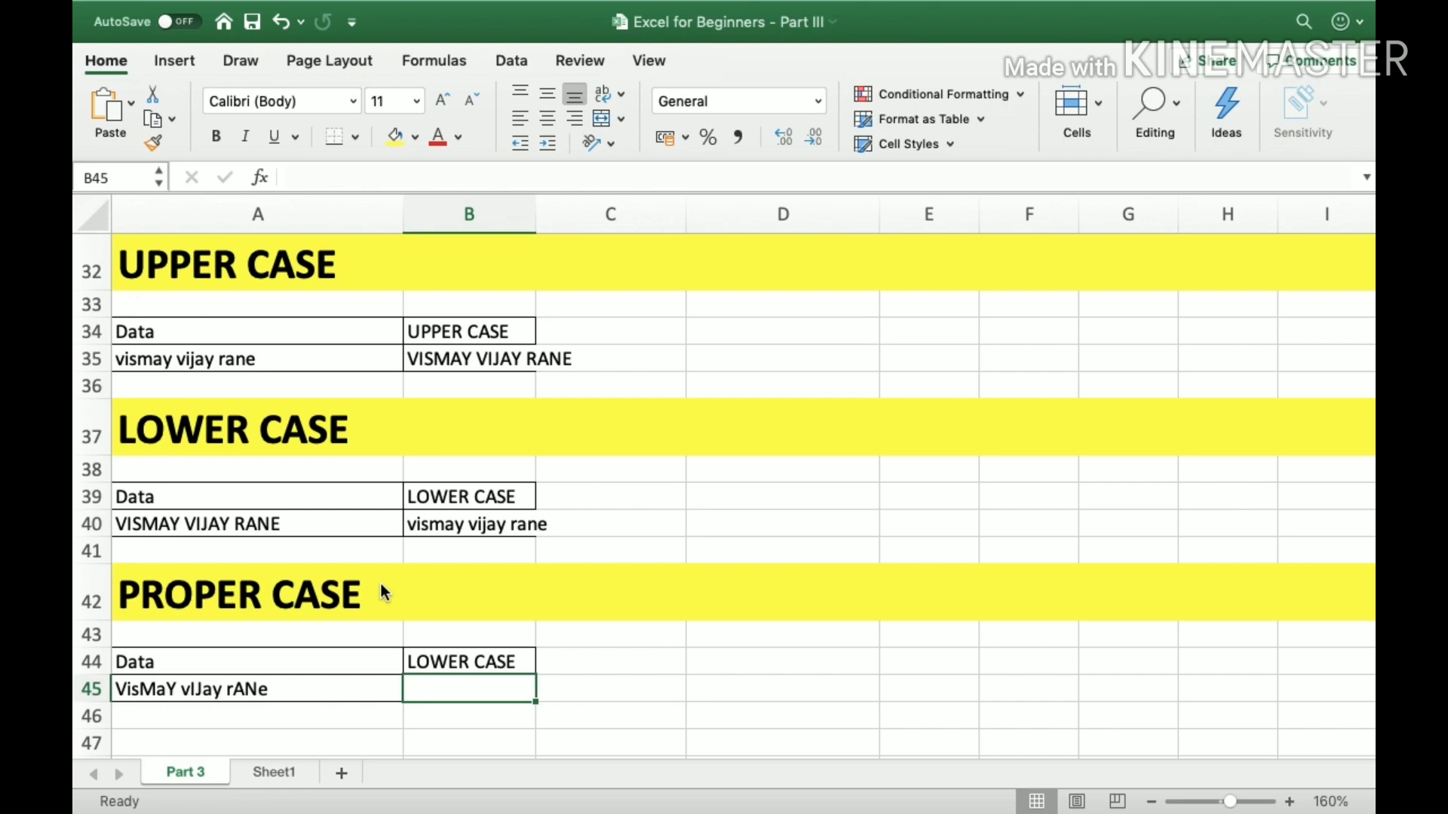
key("Left")
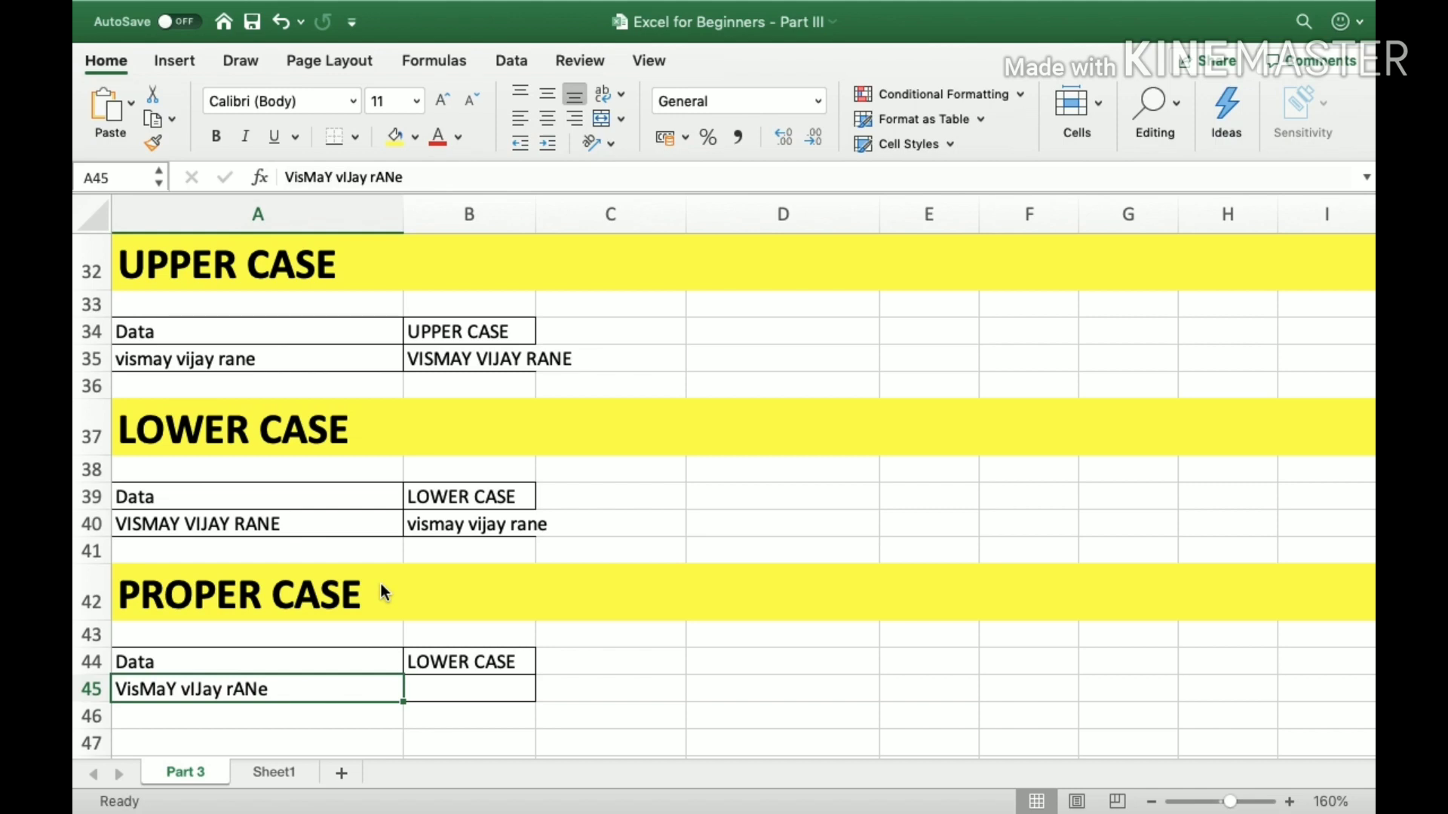
Change the column heading in B44 to PROPER CASE.
key("Up")
key("Right")
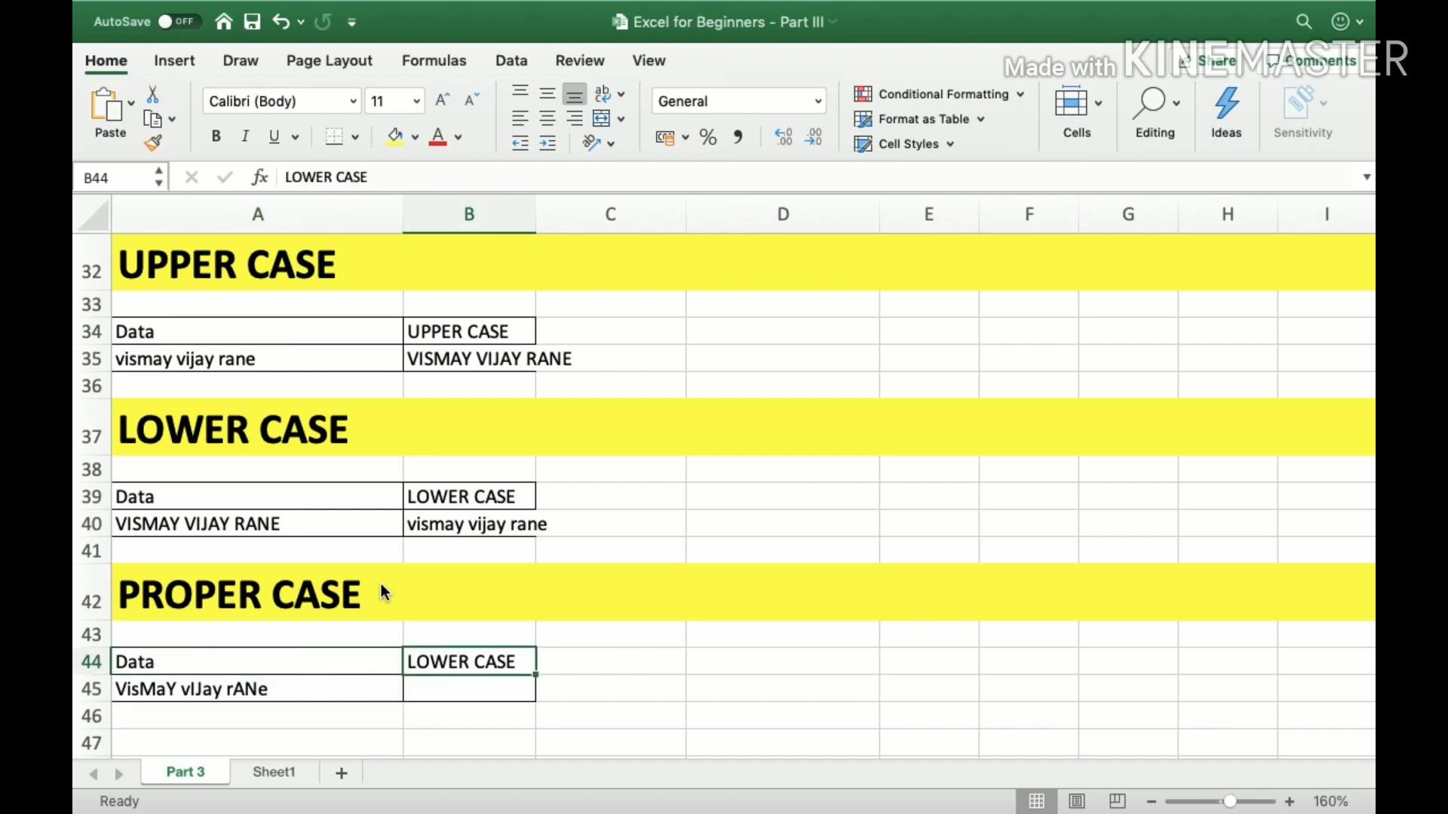
left_click_drag(336, 176, 142, 176)
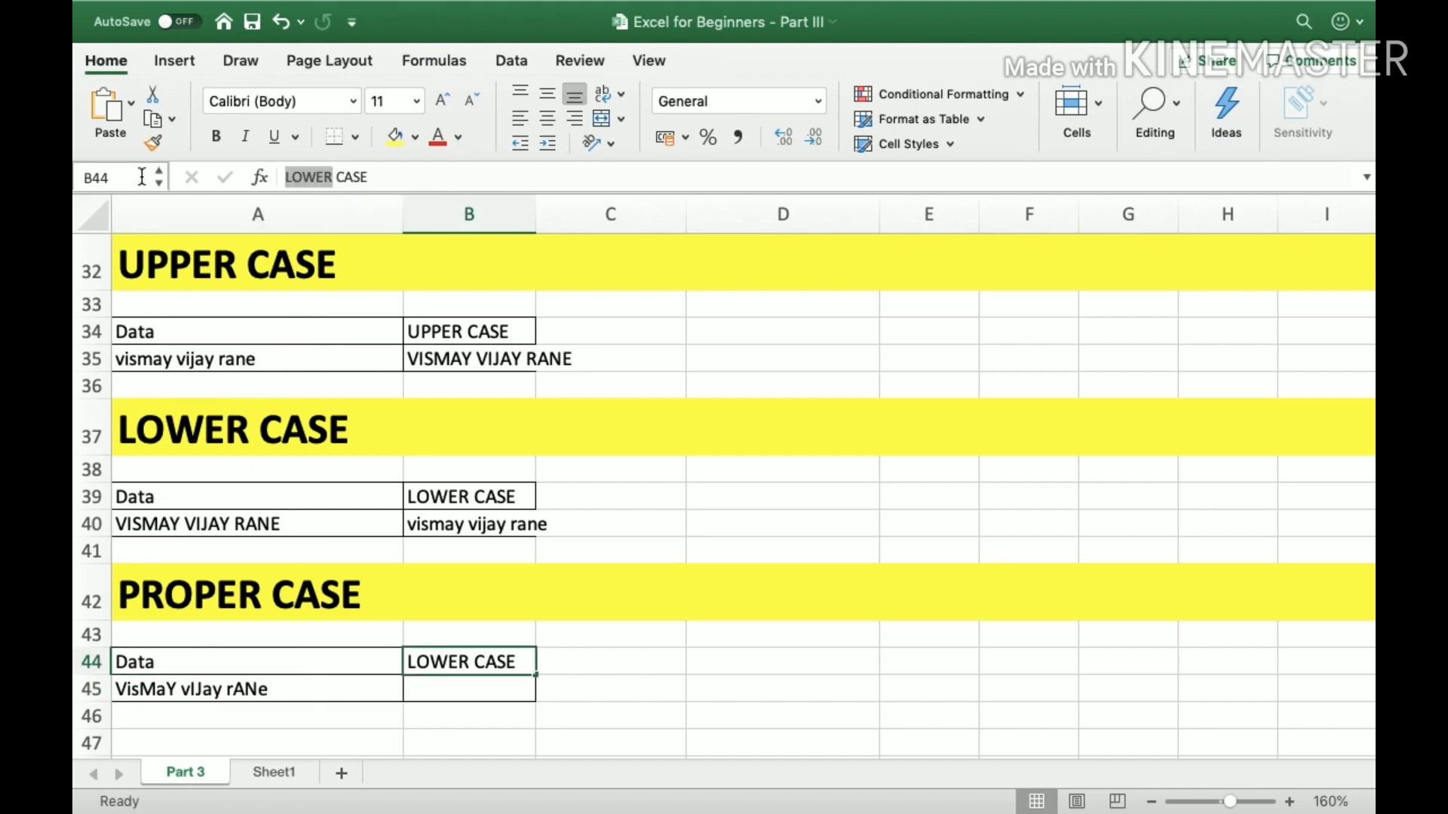
type("P")
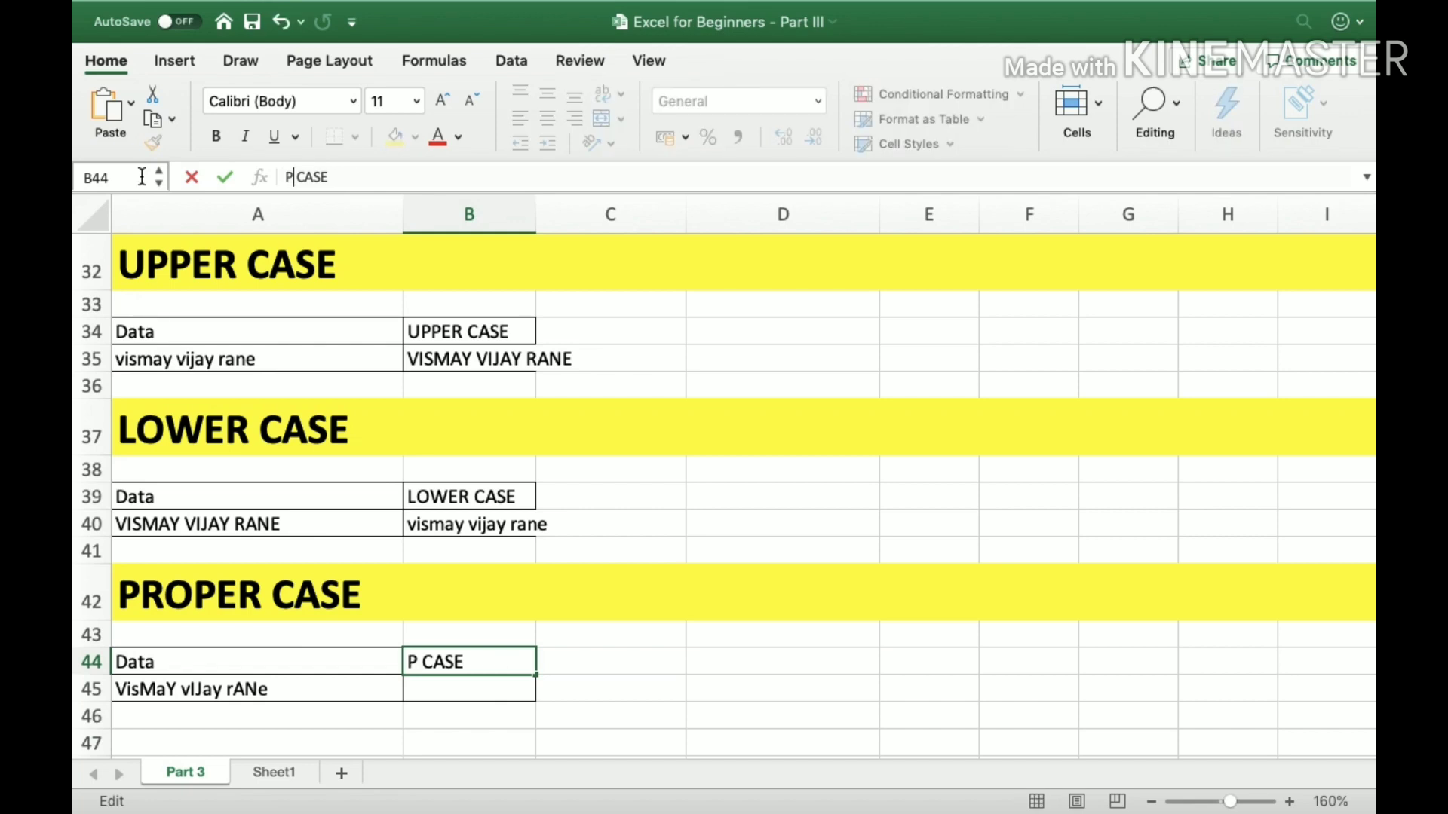
type("ROPER")
key("Return")
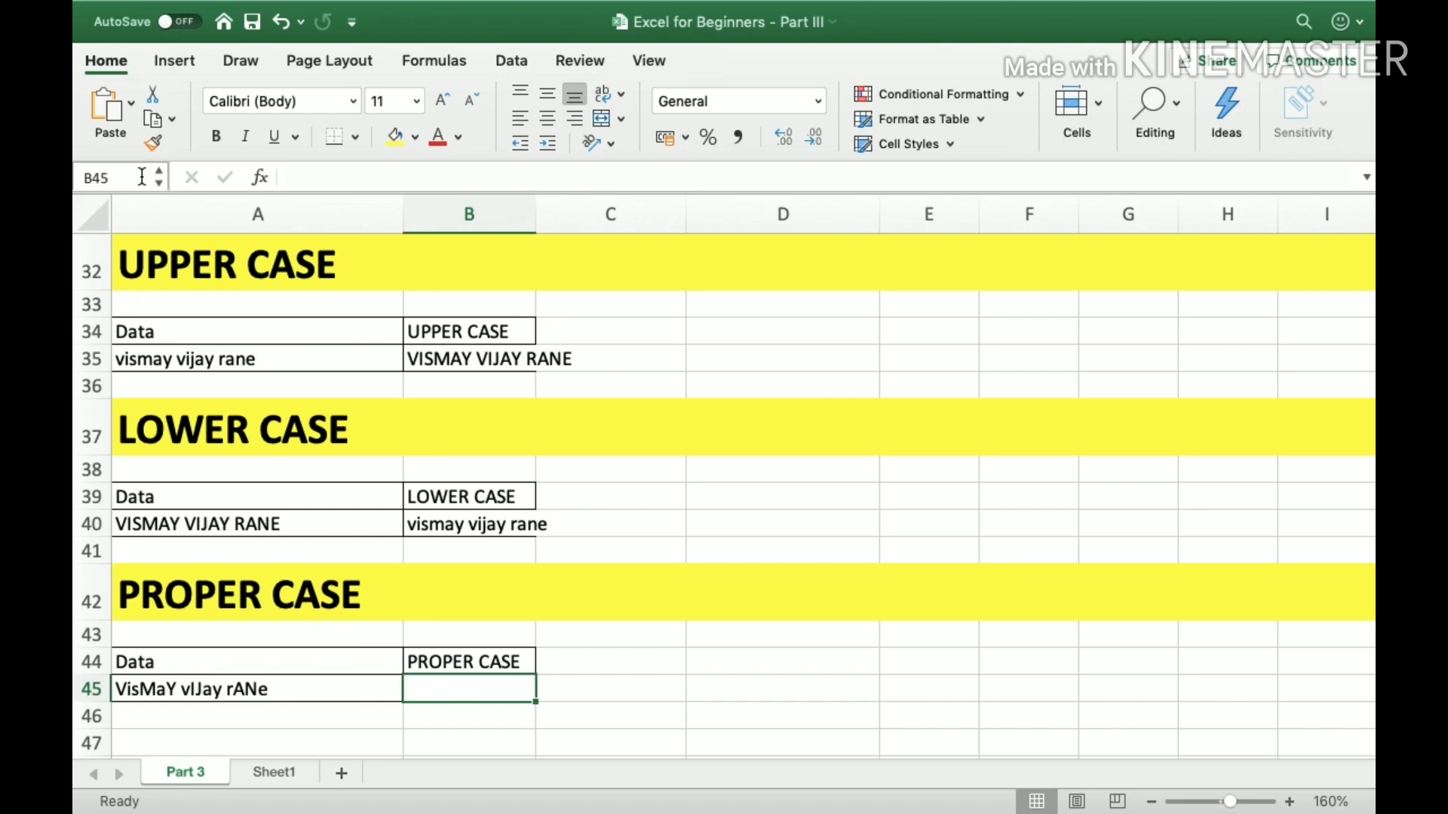
Enter the formula =PROPER(A45) in B45 to convert the mixed-case entry to proper case.
type("=")
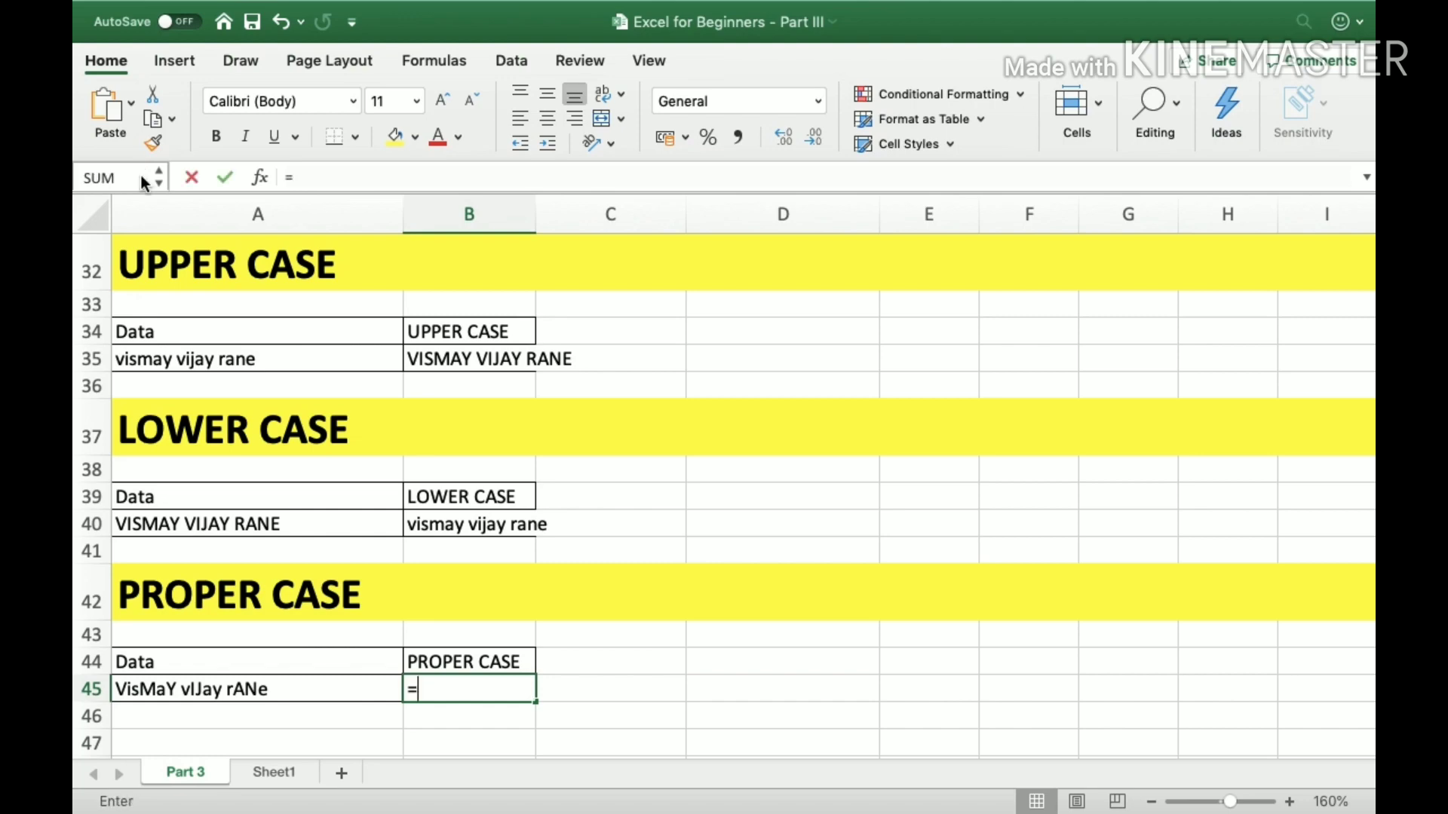
type("P")
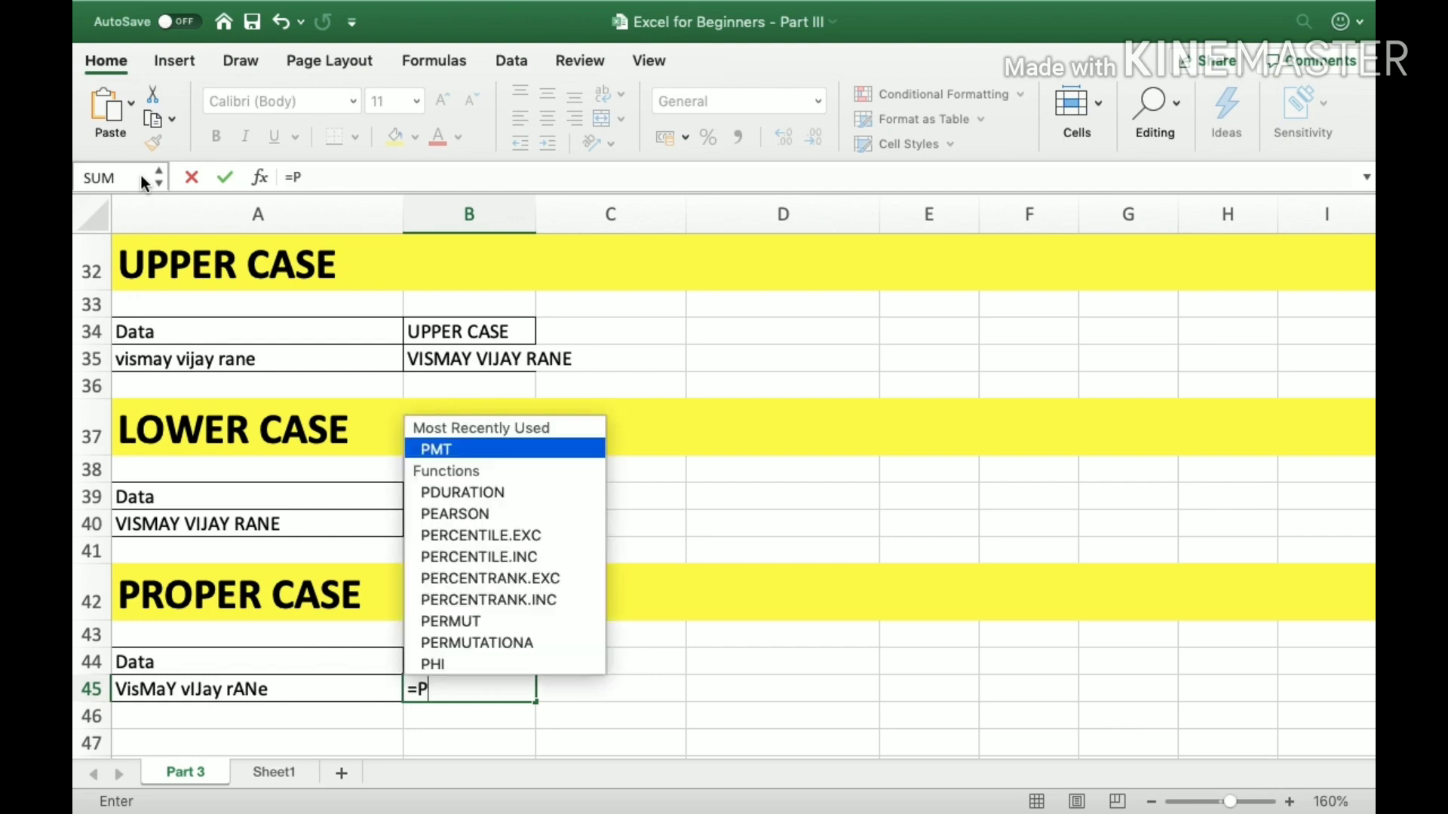
type("ROP")
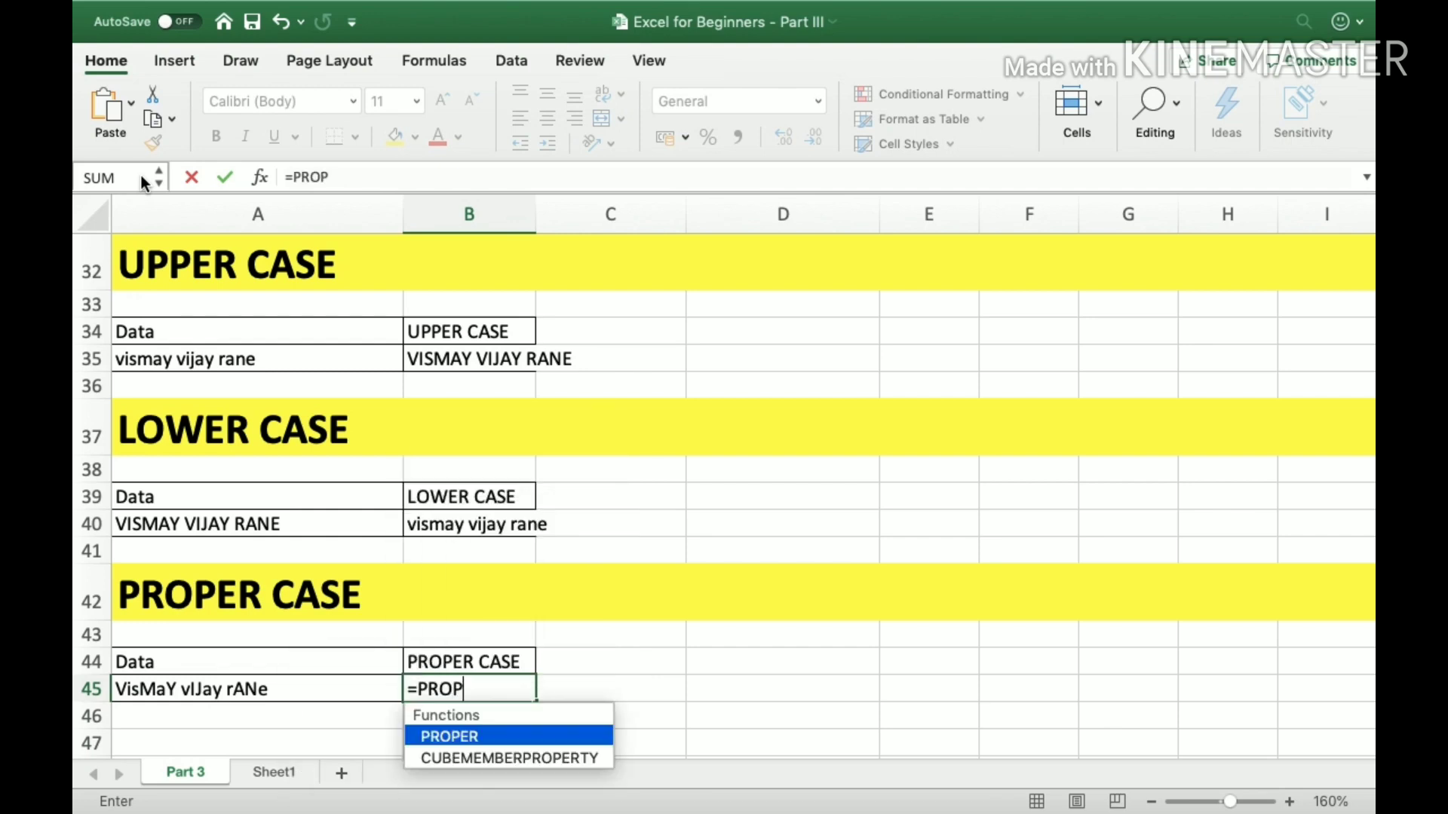
type("ER(A45")
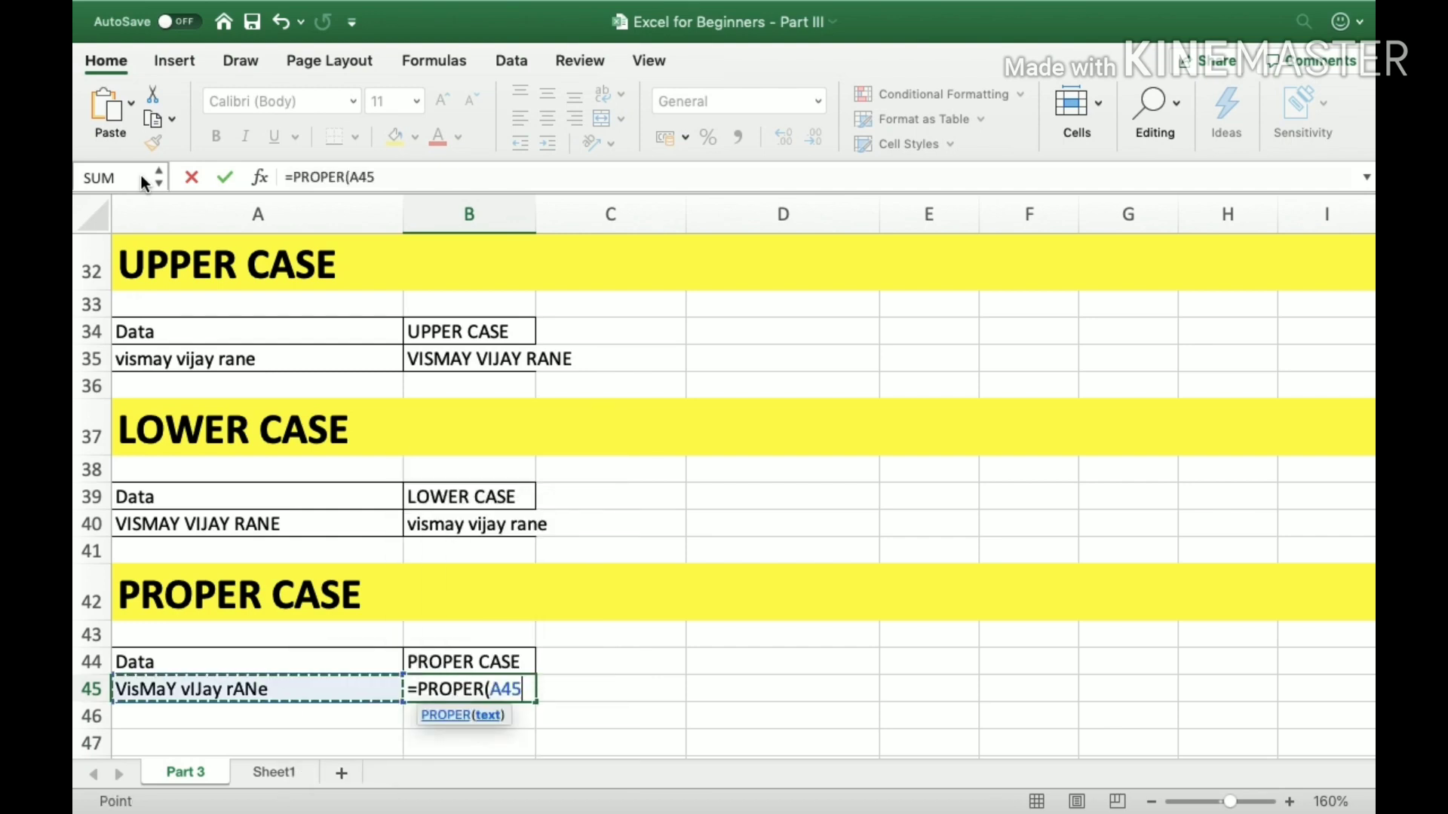
type(")")
key("Return")
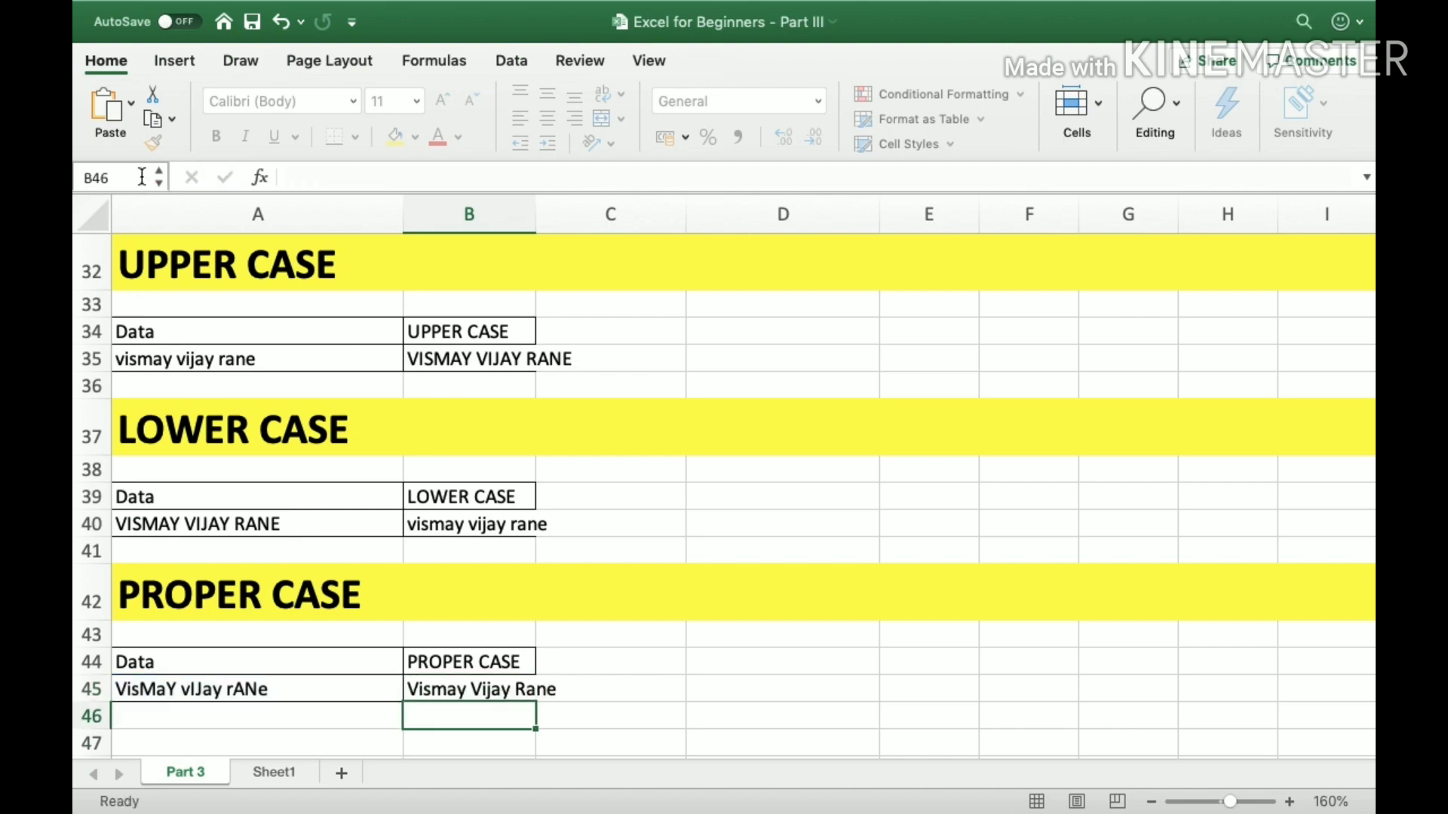
Compare the mixed-case entry in A45 with the PROPER formula result in B45.
key("Up")
key("Left")
key("Right")
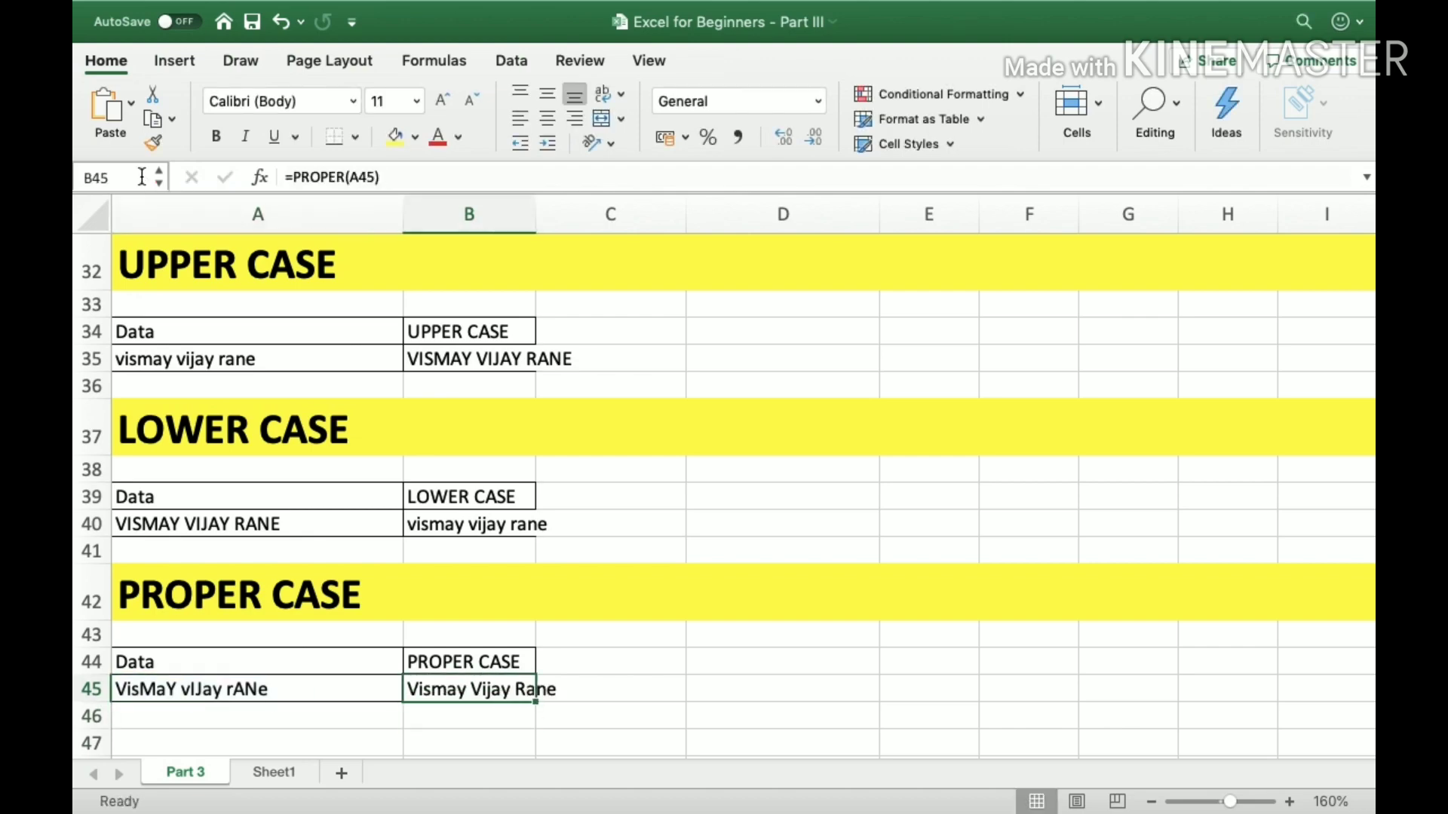
key("Right")
key("Left")
key("Left")
key("Down")
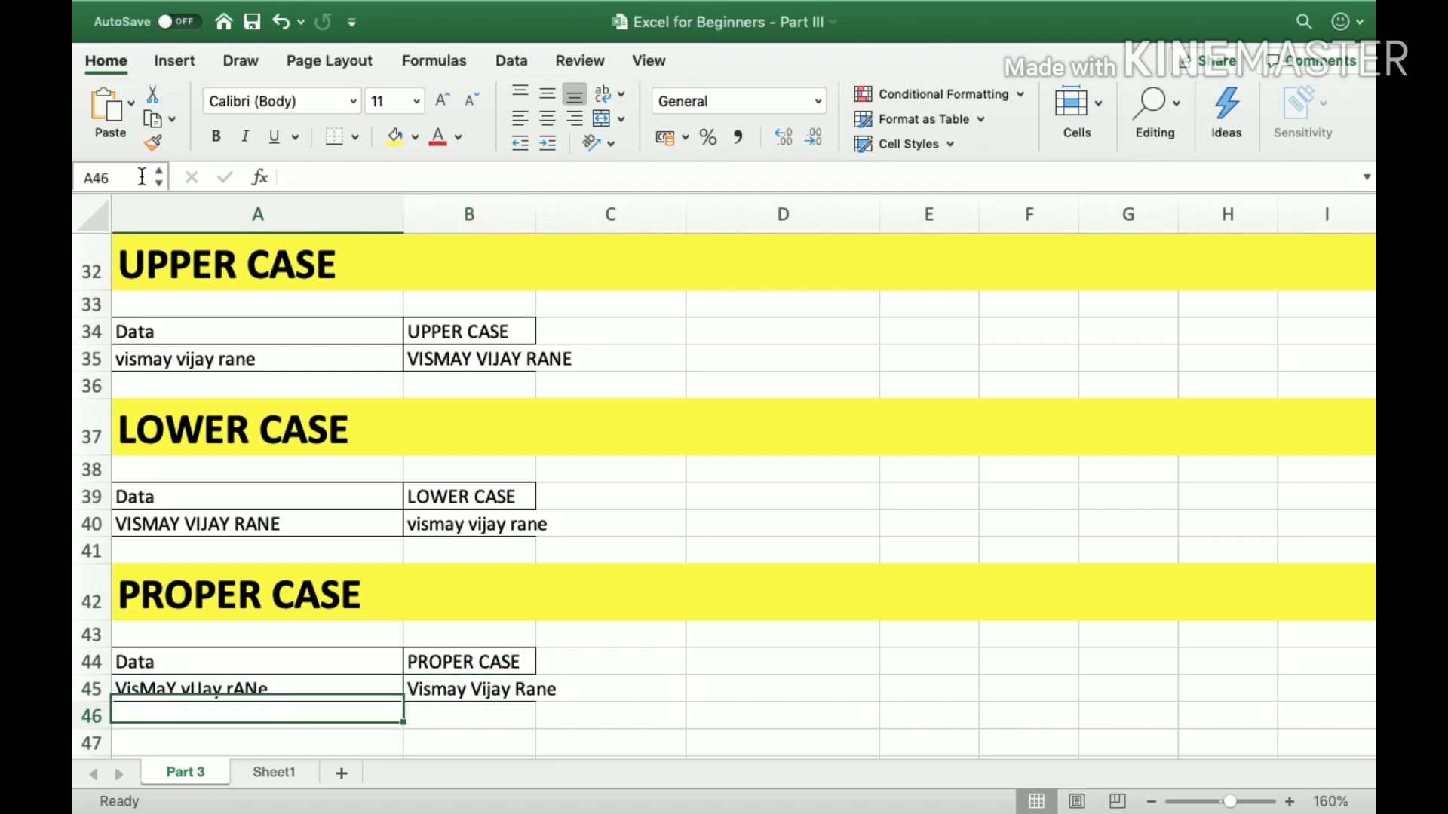
key("Up")
key("Right")
key("Right")
key("Down")
key("Left")
key("Up")
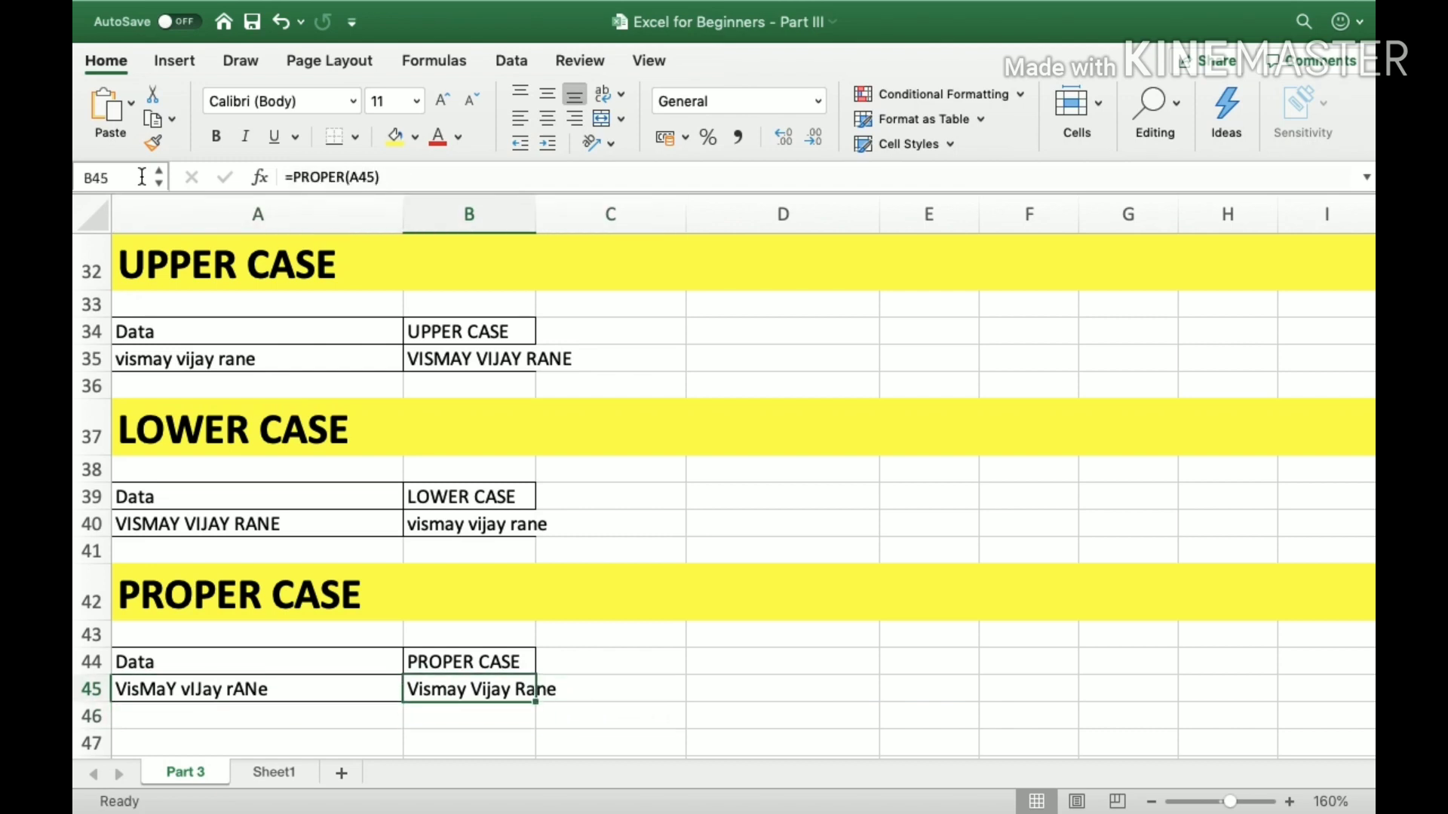
Go back up through the completed function sections to the start of the sheet in B1.
key("Up")
key("Up")
key("Up")
key("Up")
key("Up")
key("Up")
key("Up")
key("Up")
key("Up")
key("Up")
key("Up")
key("Up")
key("Up")
key("Up")
key("Up")
key("Up")
key("Up")
key("Up")
key("Up")
key("Up")
key("Up")
key("Up")
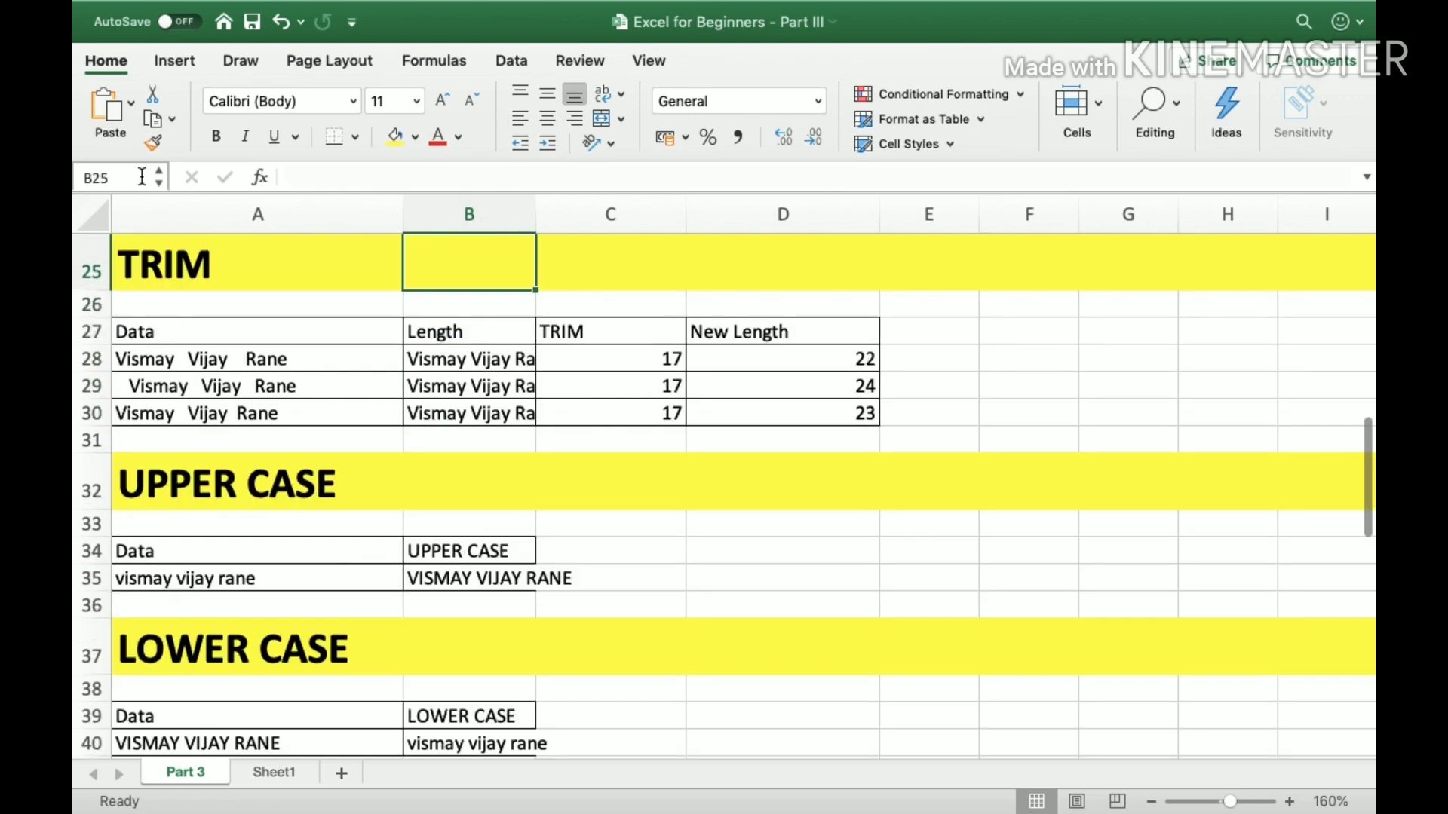
key("Up")
key("Up")
key("Up")
key("Up")
key("Up")
key("Up")
key("Up")
key("Up")
key("Up")
key("Up")
key("Up")
key("Up")
key("Up")
key("Up")
key("Up")
key("Up")
key("Up")
key("Up")
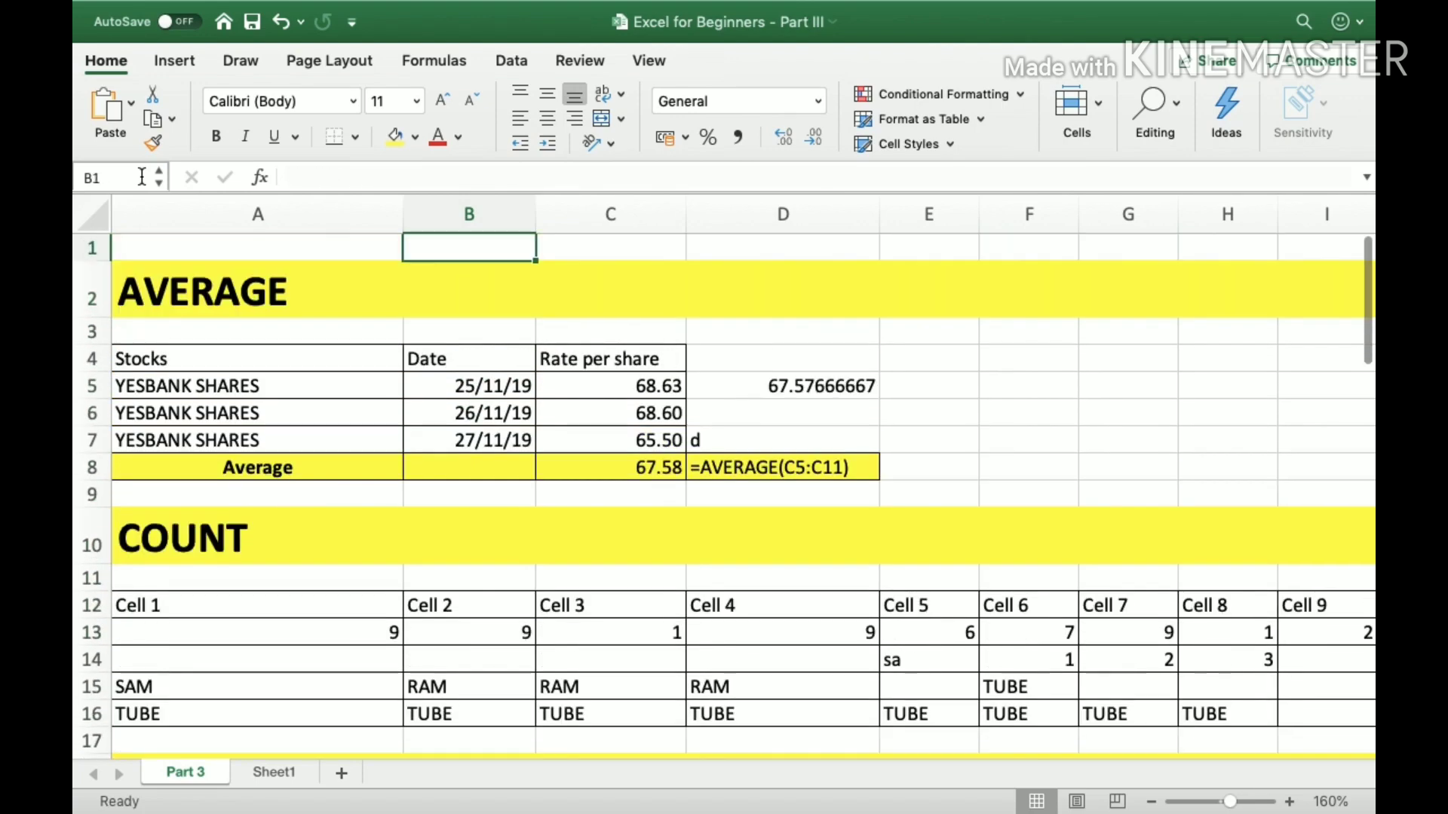